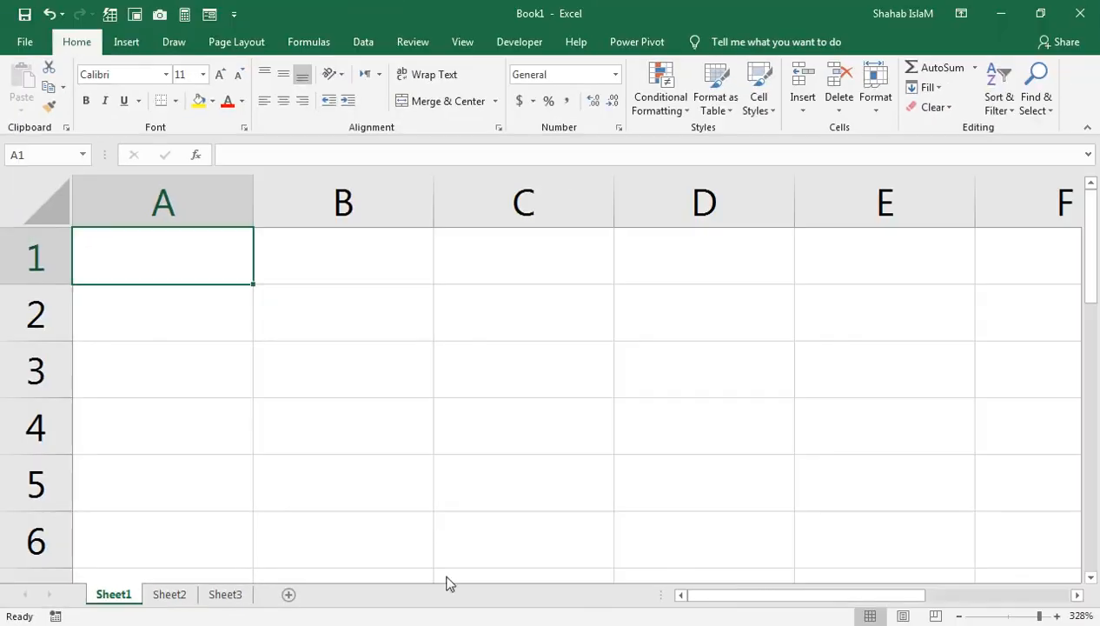
Step: Zoom out the sheet slightly and enter a capital P in cell B3
{"action": "left_click_drag", "start_coordinate": [1023, 619], "coordinate": [1011, 615]}
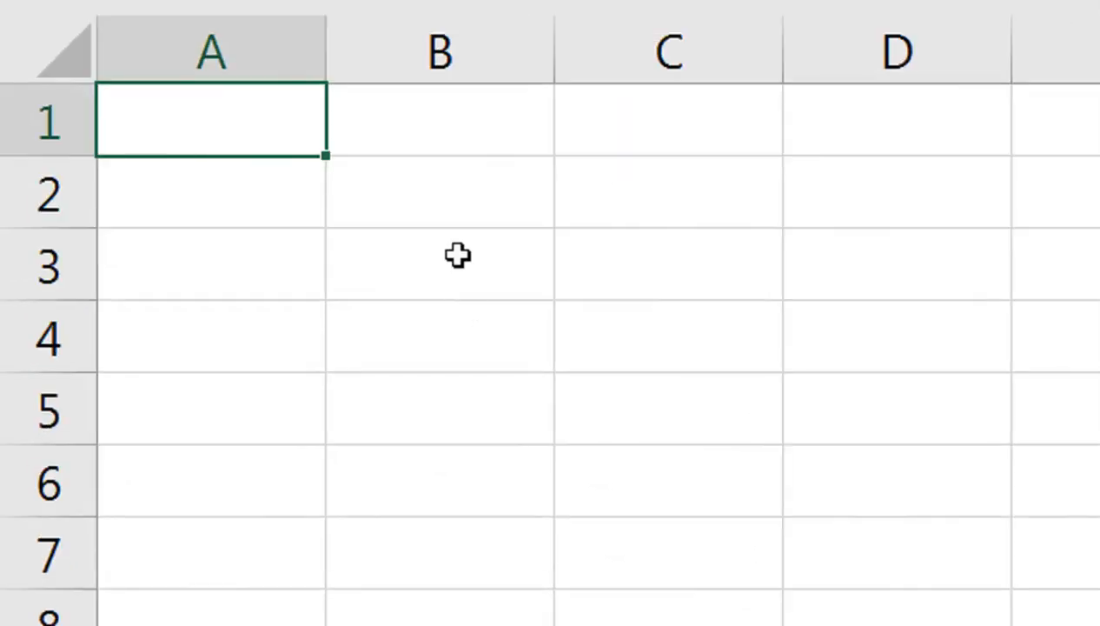
{"action": "left_click", "coordinate": [457, 255]}
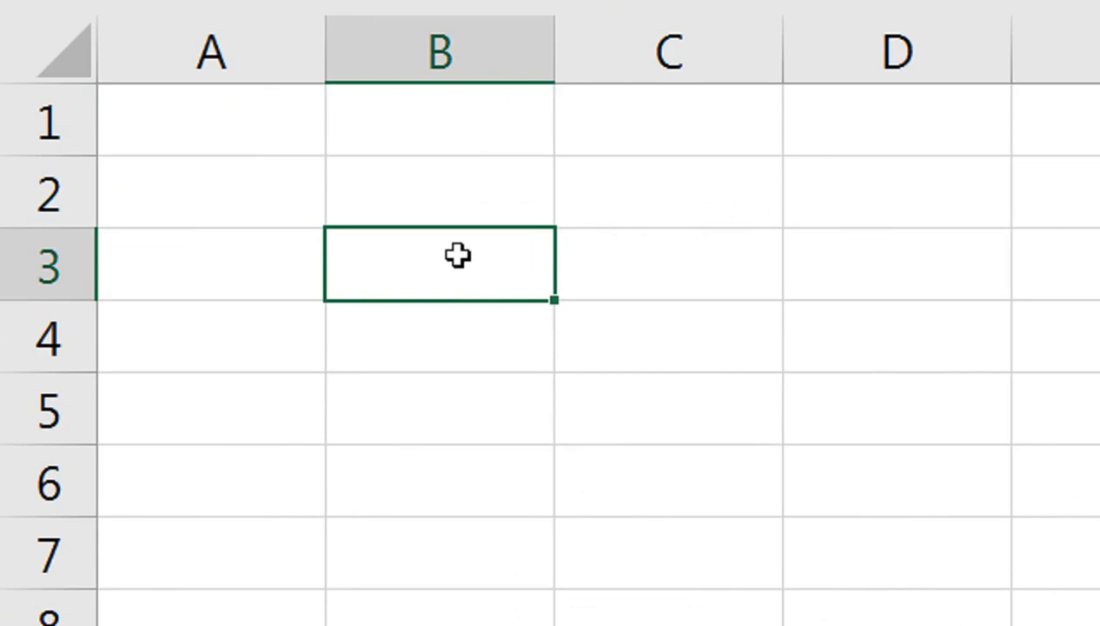
{"action": "double_click", "coordinate": [458, 254]}
{"action": "type", "text": "p"}
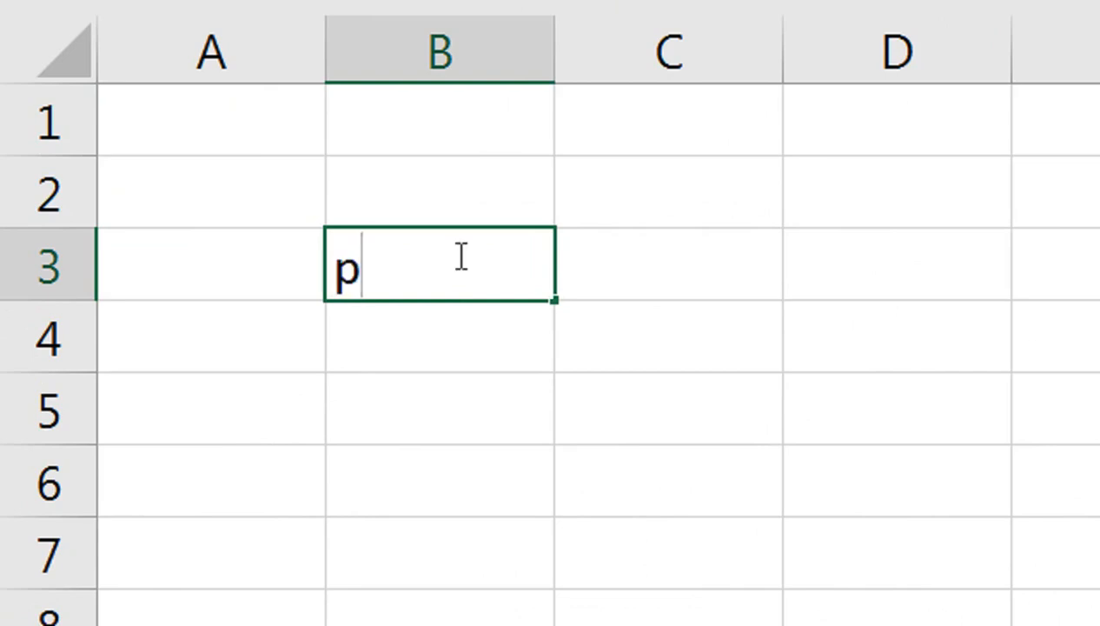
{"action": "key", "text": "Tab"}
{"action": "key", "text": "Return"}
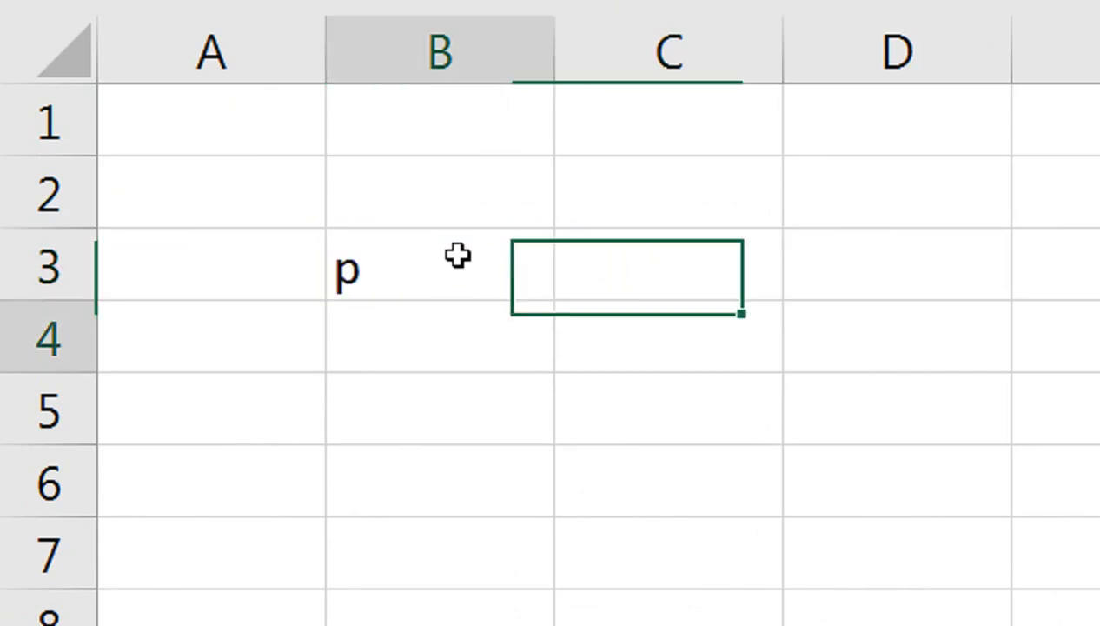
{"action": "left_click", "coordinate": [458, 254]}
{"action": "type", "text": "P"}
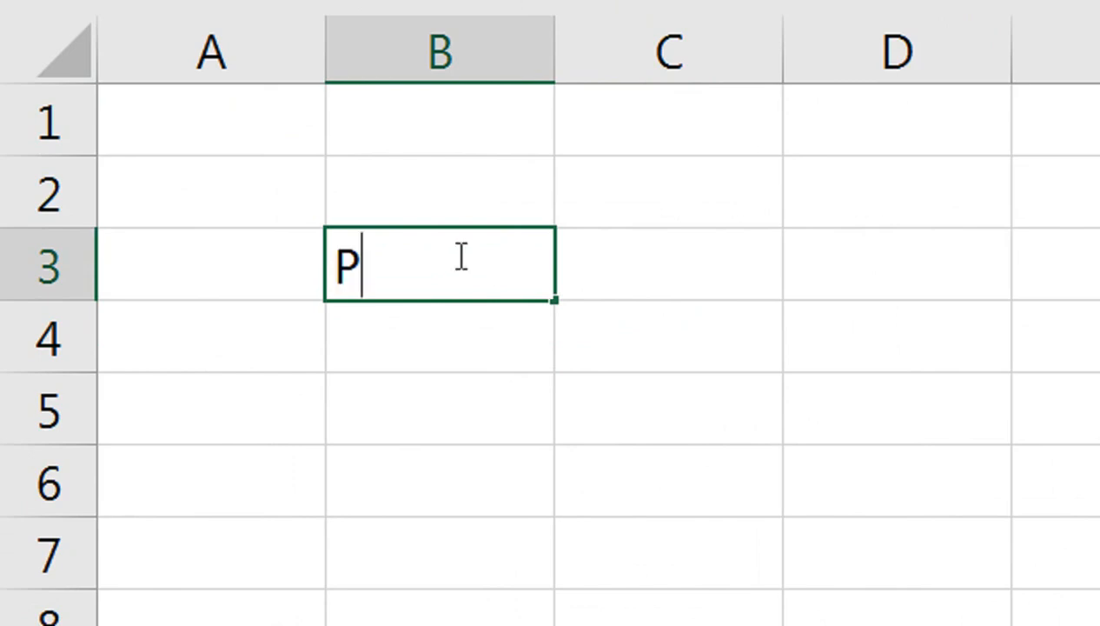
{"action": "key", "text": "Return"}
{"action": "left_click", "coordinate": [458, 254]}
{"action": "key", "text": "Tab"}
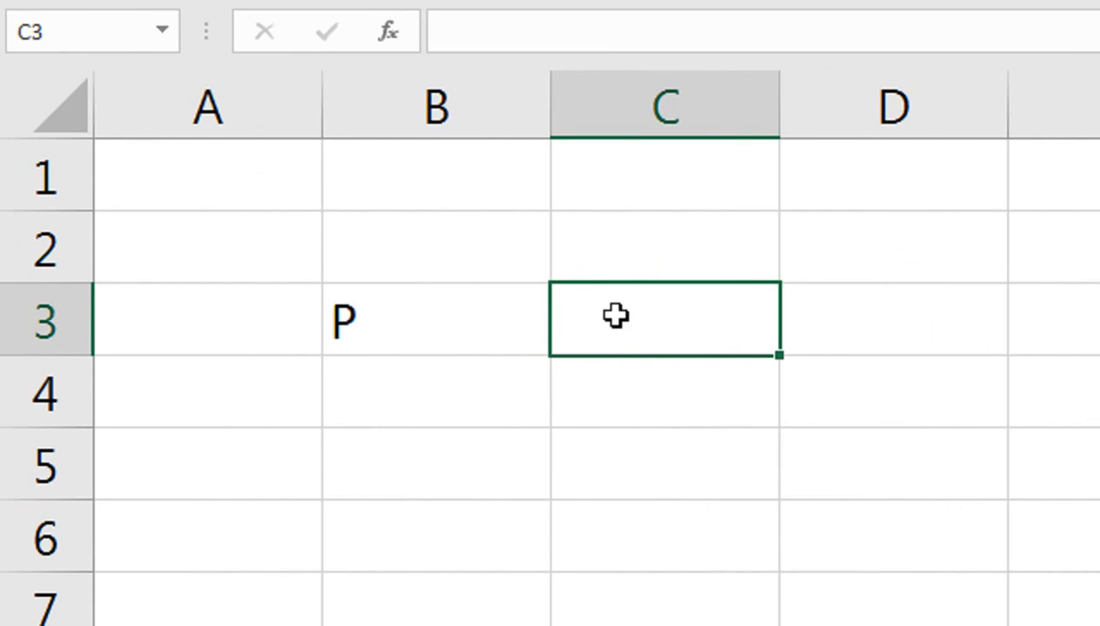
Step: Enter the formula =IF(B3<>"",NOW(),"") in cell C3
{"action": "double_click", "coordinate": [615, 316]}
{"action": "type", "text": "=IF"}
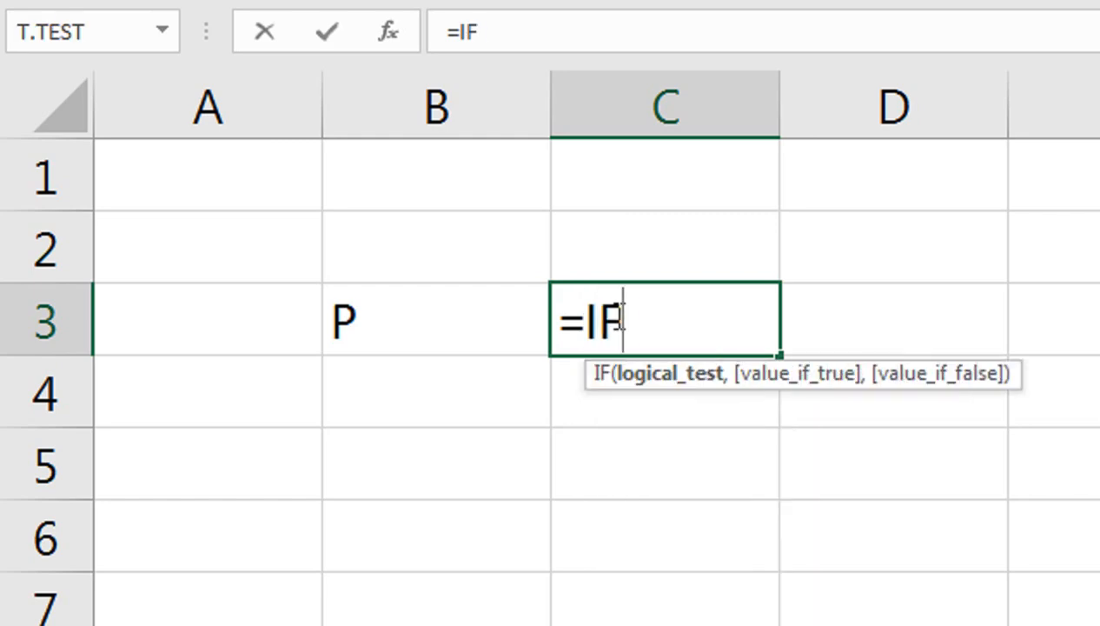
{"action": "type", "text": "("}
{"action": "key", "text": "Left"}
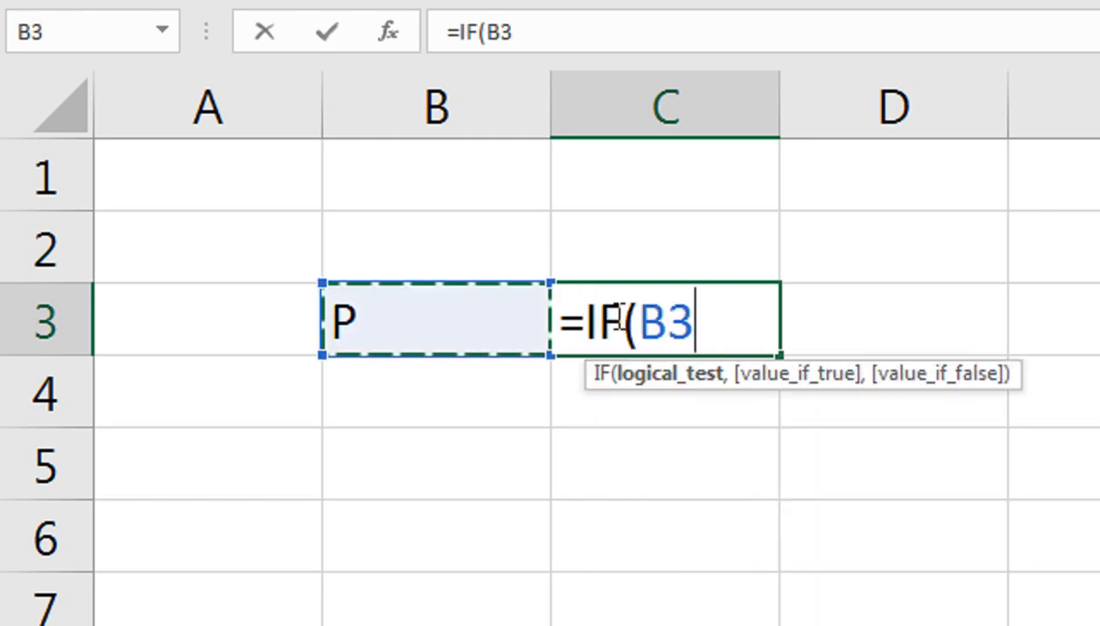
{"action": "type", "text": "<>\"\""}
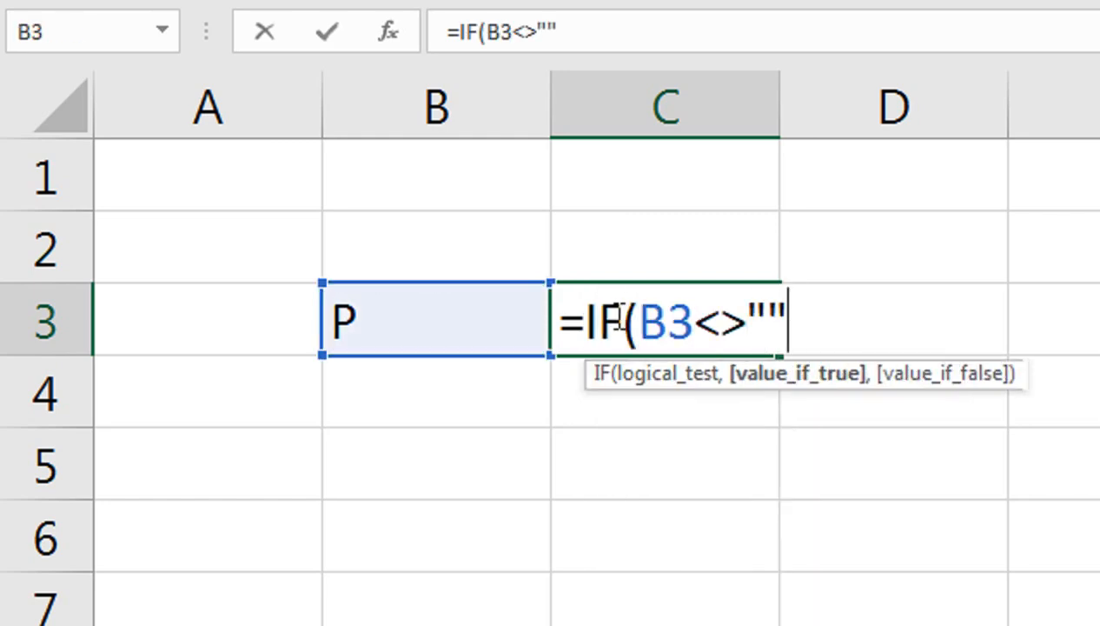
{"action": "type", "text": ",NOW"}
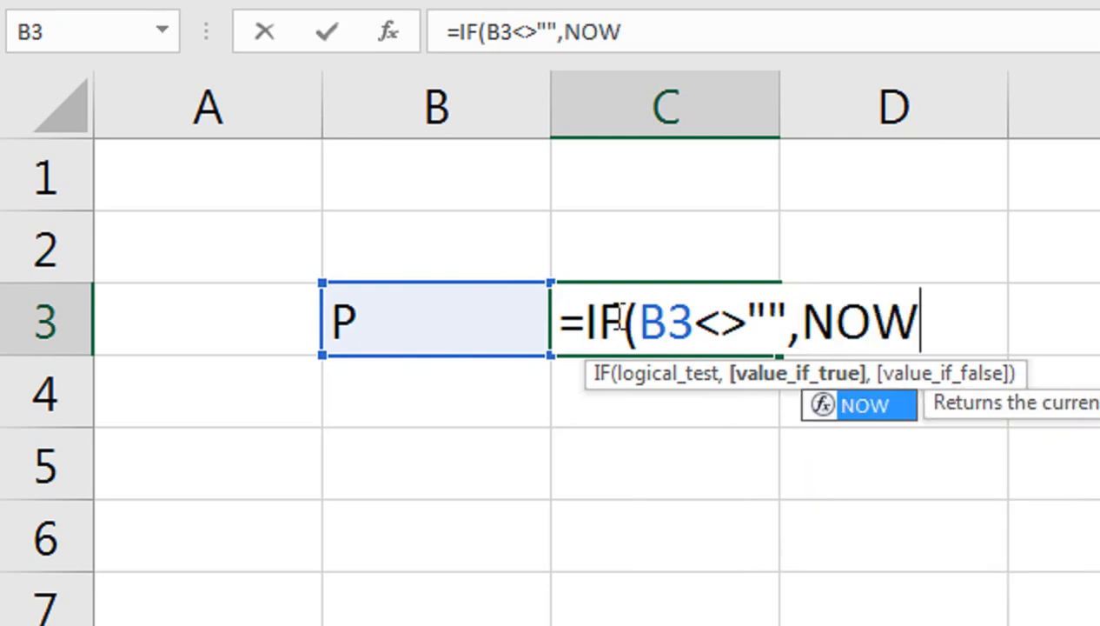
{"action": "type", "text": "()"}
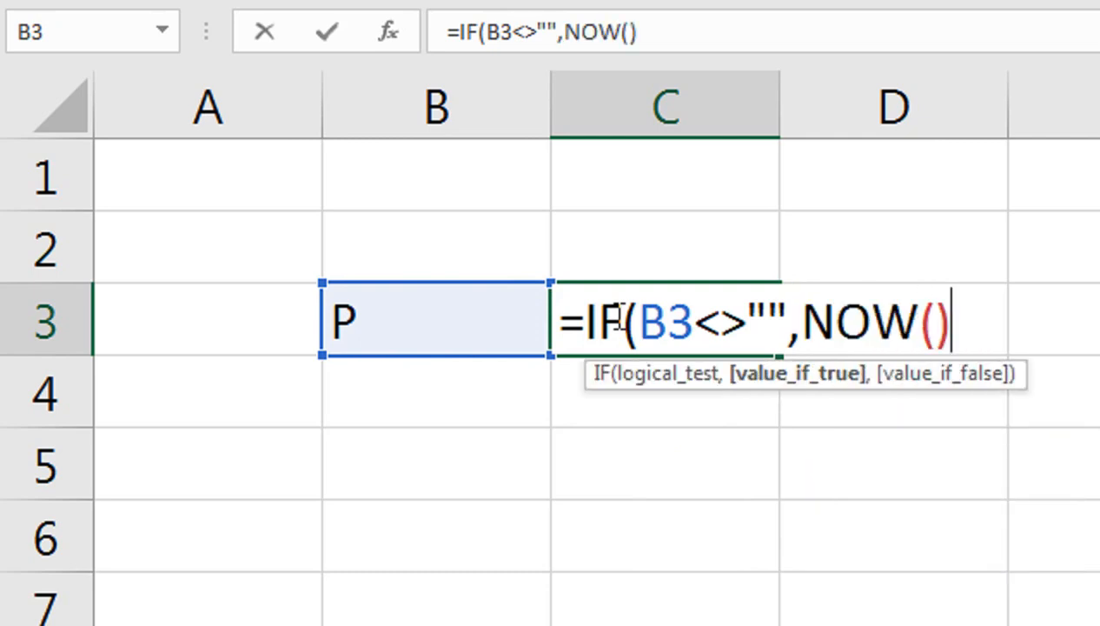
{"action": "type", "text": ","}
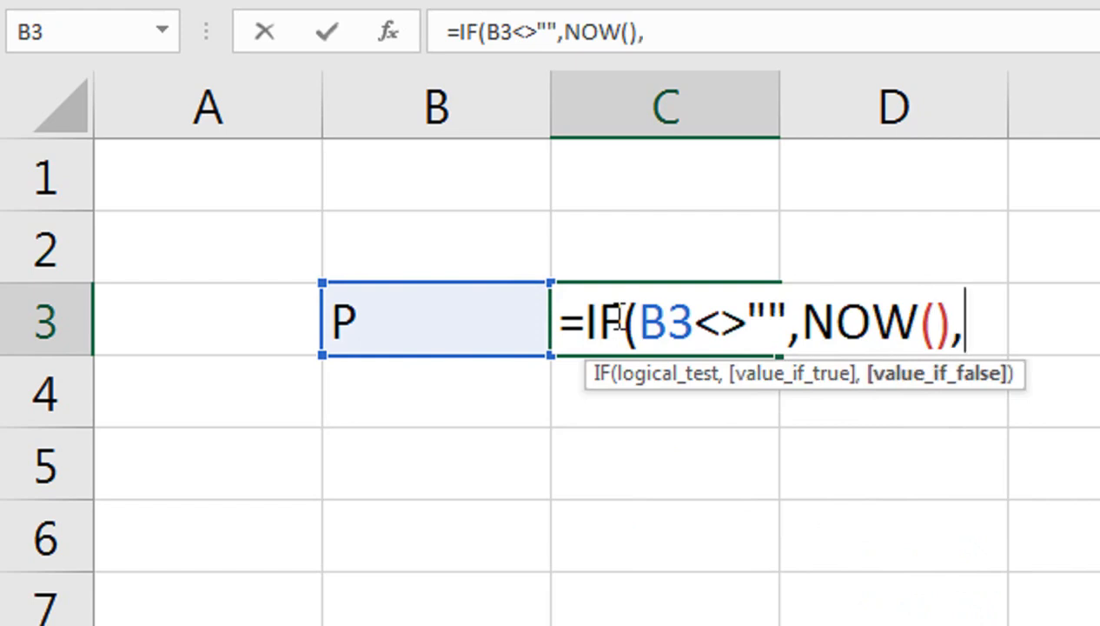
{"action": "type", "text": "\"\""}
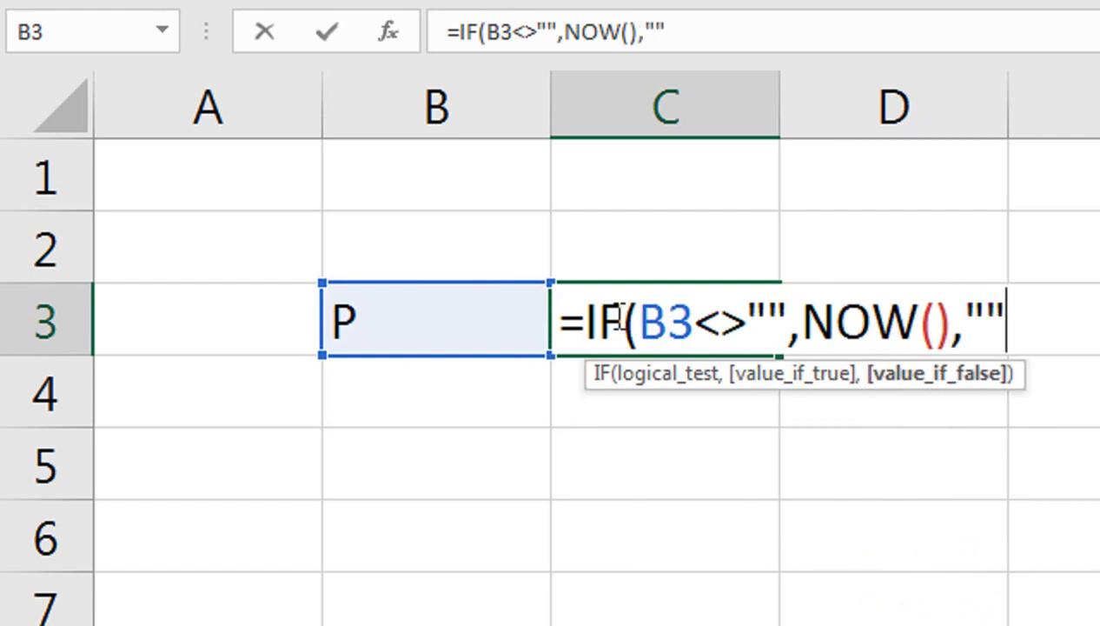
{"action": "type", "text": ")"}
{"action": "key", "text": "Return"}
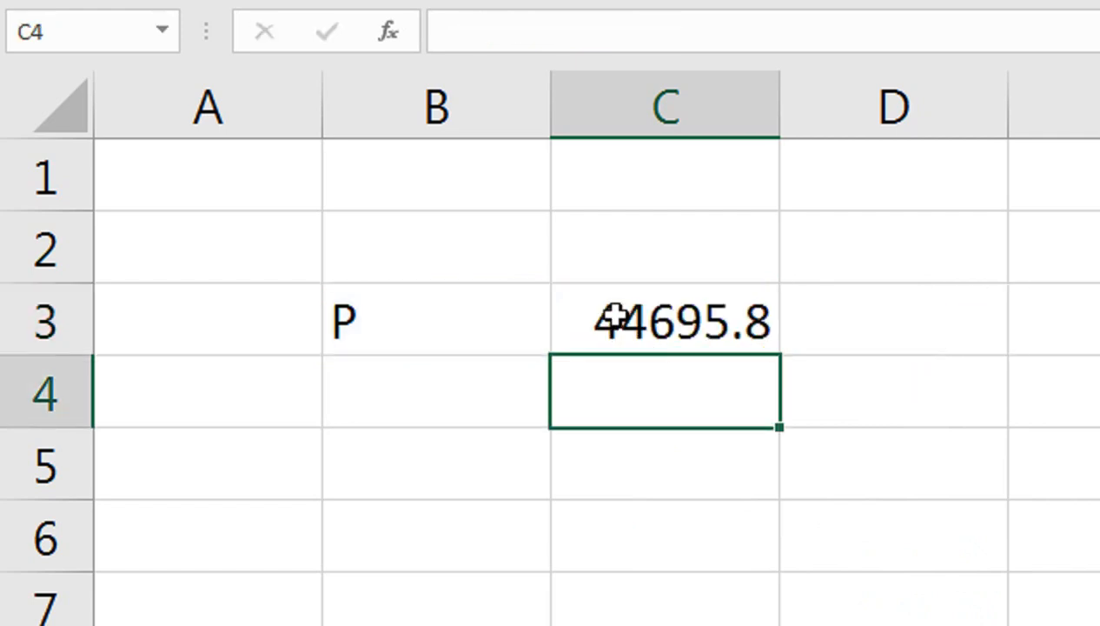
Step: Apply the Time number format to cell C3
{"action": "left_click", "coordinate": [595, 319]}
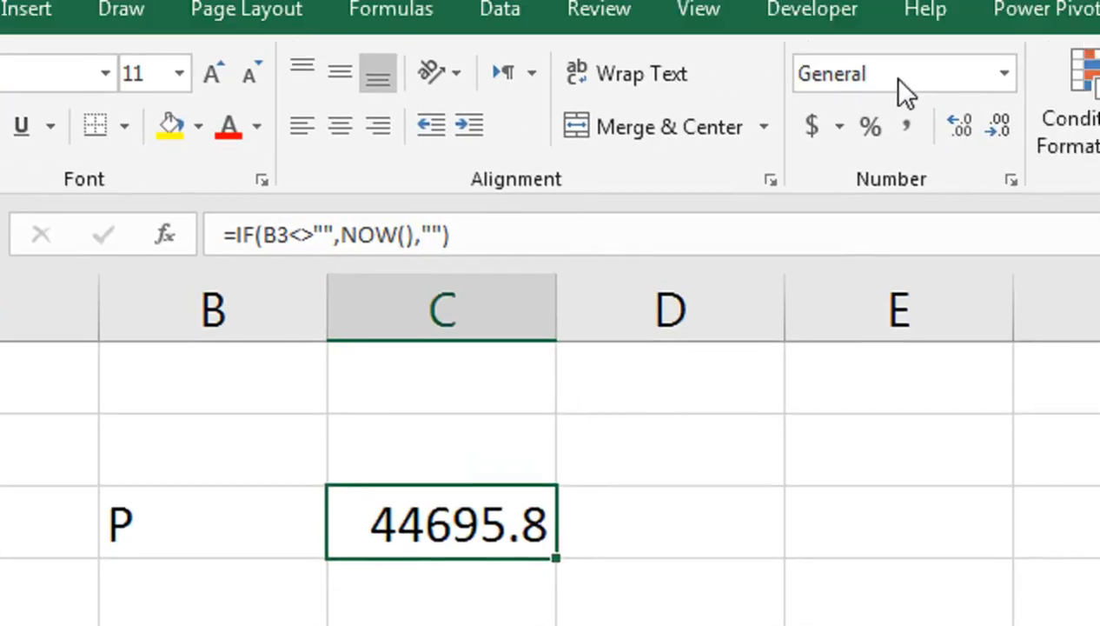
{"action": "left_click", "coordinate": [842, 151]}
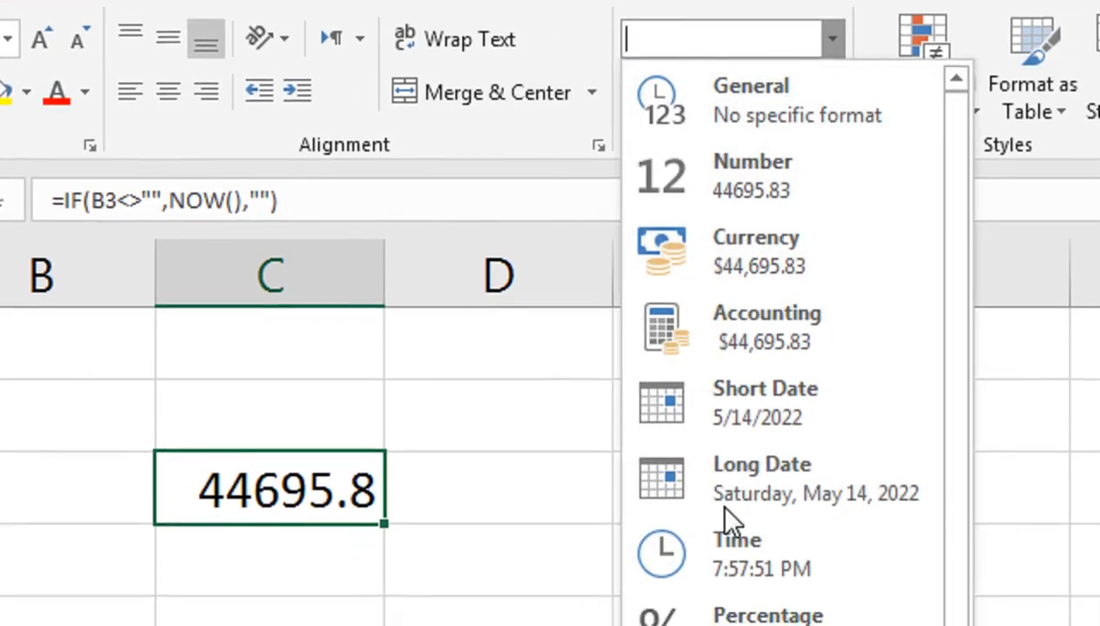
{"action": "left_click", "coordinate": [727, 540]}
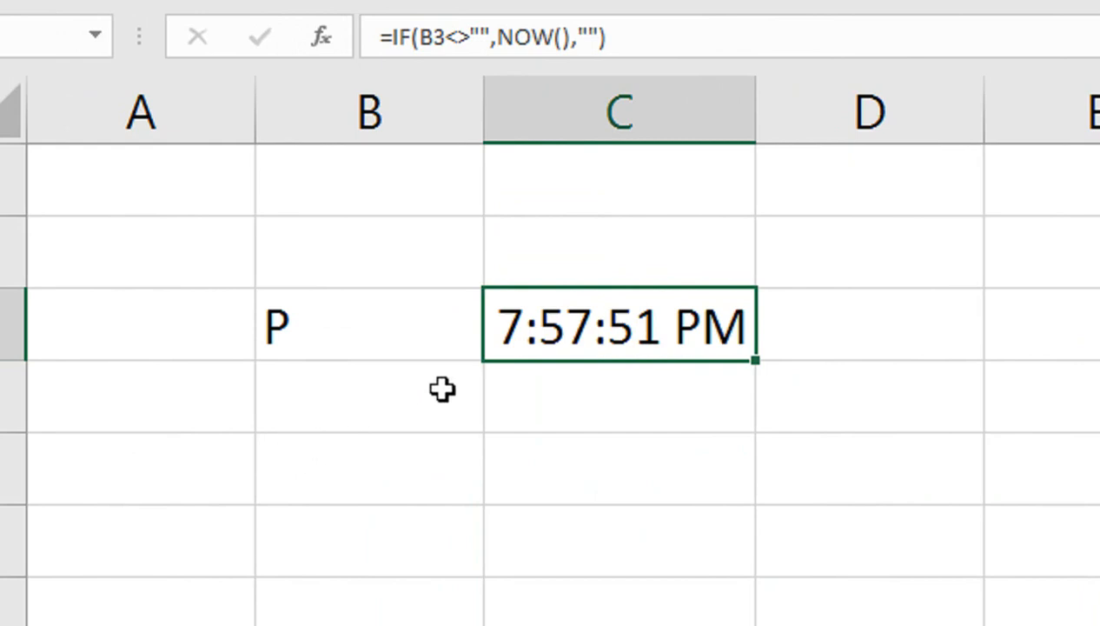
Step: Fill the timestamp formula from C3 down through C8
{"action": "left_click", "coordinate": [430, 326]}
{"action": "left_click", "coordinate": [673, 329]}
{"action": "left_click_drag", "start_coordinate": [741, 354], "coordinate": [754, 604]}
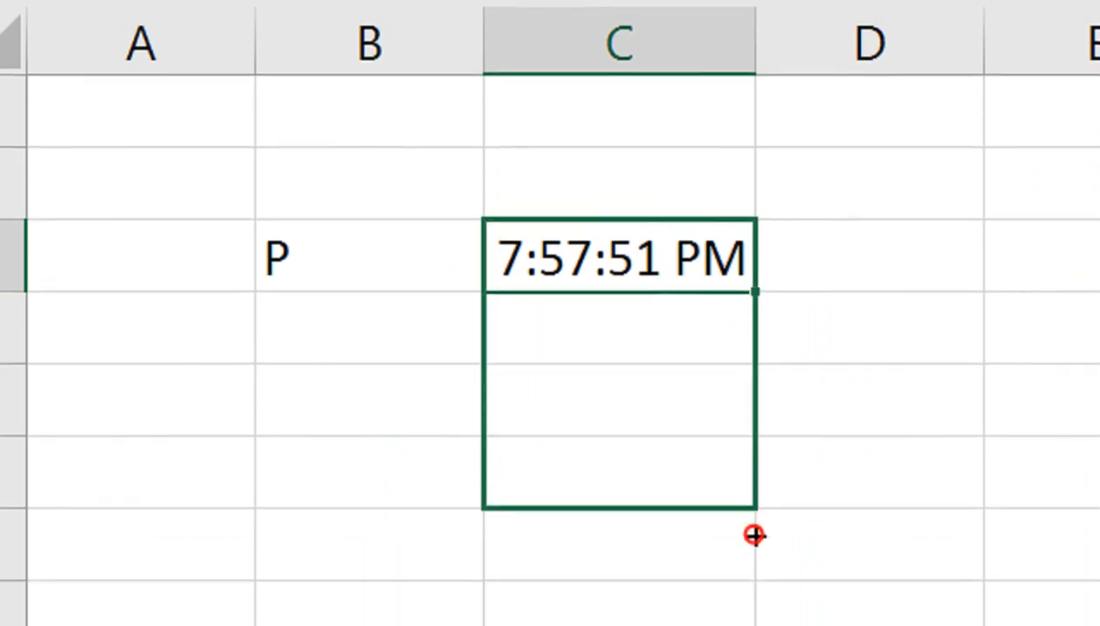
{"action": "left_click_drag", "start_coordinate": [754, 534], "coordinate": [749, 465]}
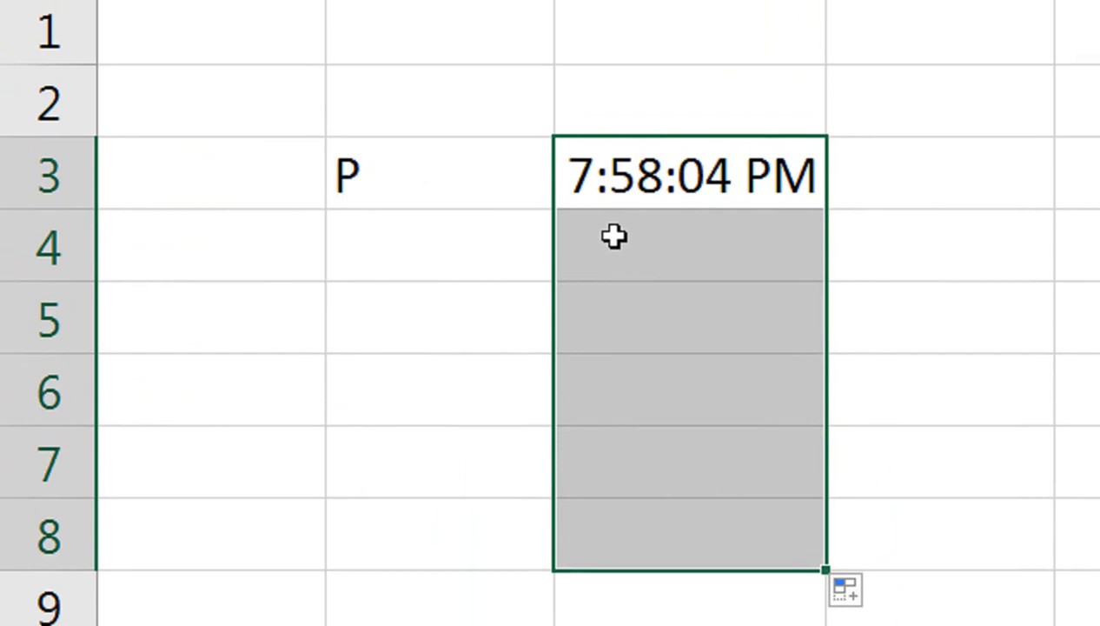
Step: Test the timestamp formula by entering O in B4 and P in B5
{"action": "left_click", "coordinate": [505, 240]}
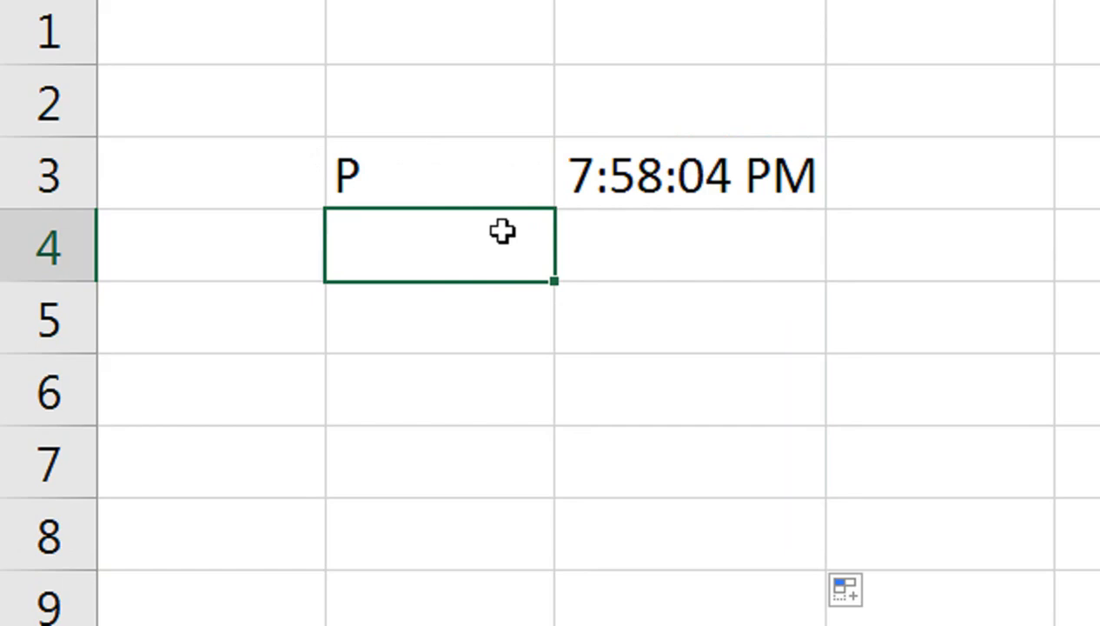
{"action": "type", "text": "O"}
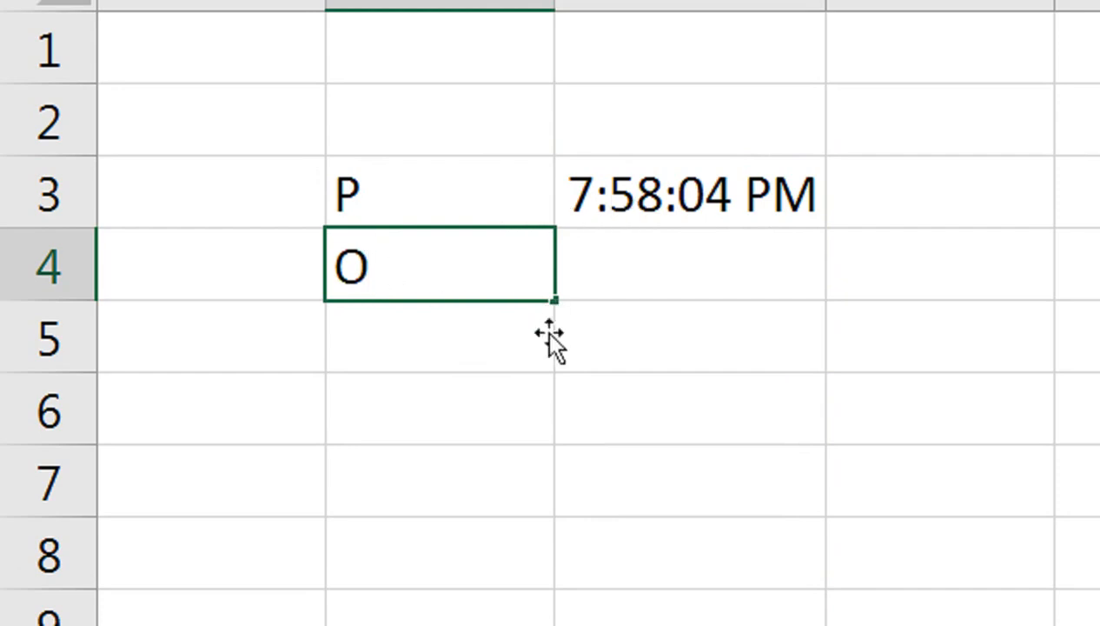
{"action": "key", "text": "Return"}
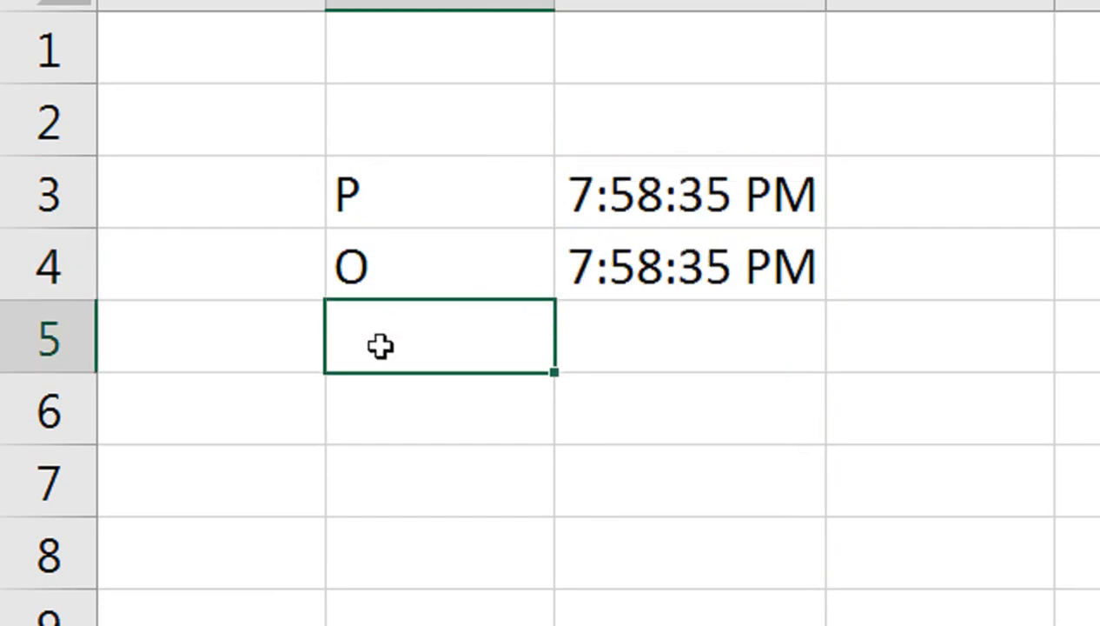
{"action": "type", "text": "P"}
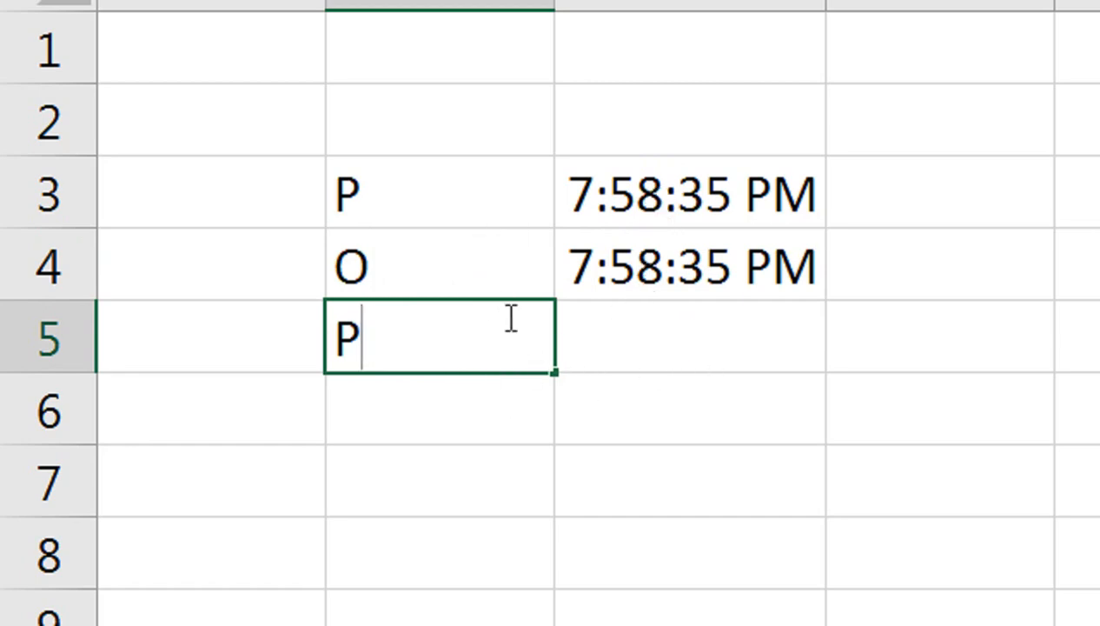
{"action": "key", "text": "Return"}
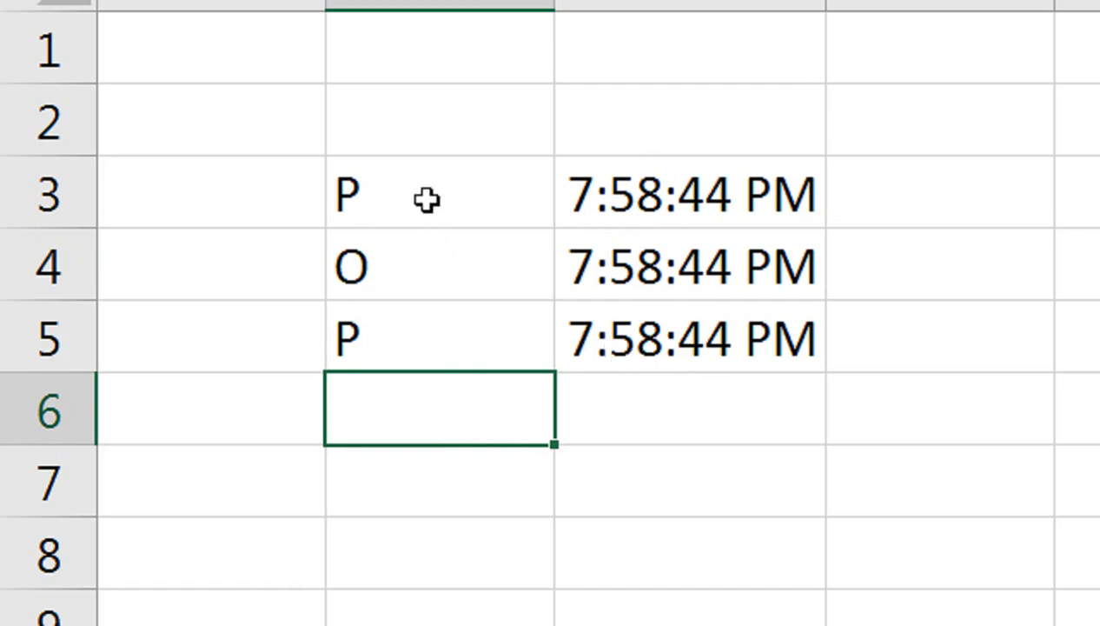
{"action": "left_click_drag", "start_coordinate": [427, 199], "coordinate": [604, 346]}
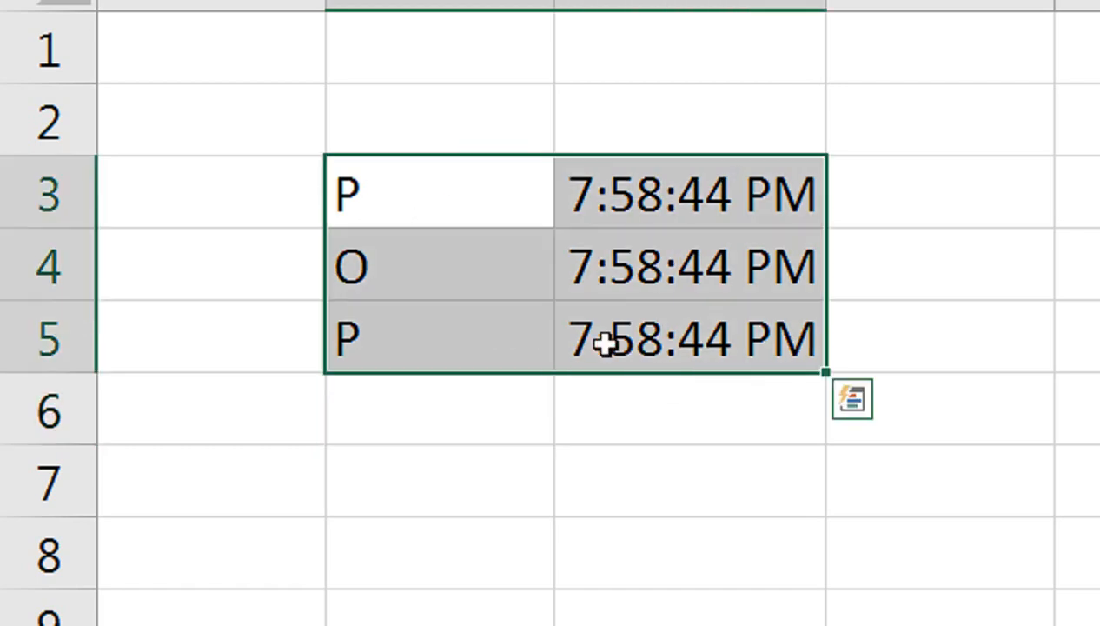
{"action": "left_click", "coordinate": [455, 177]}
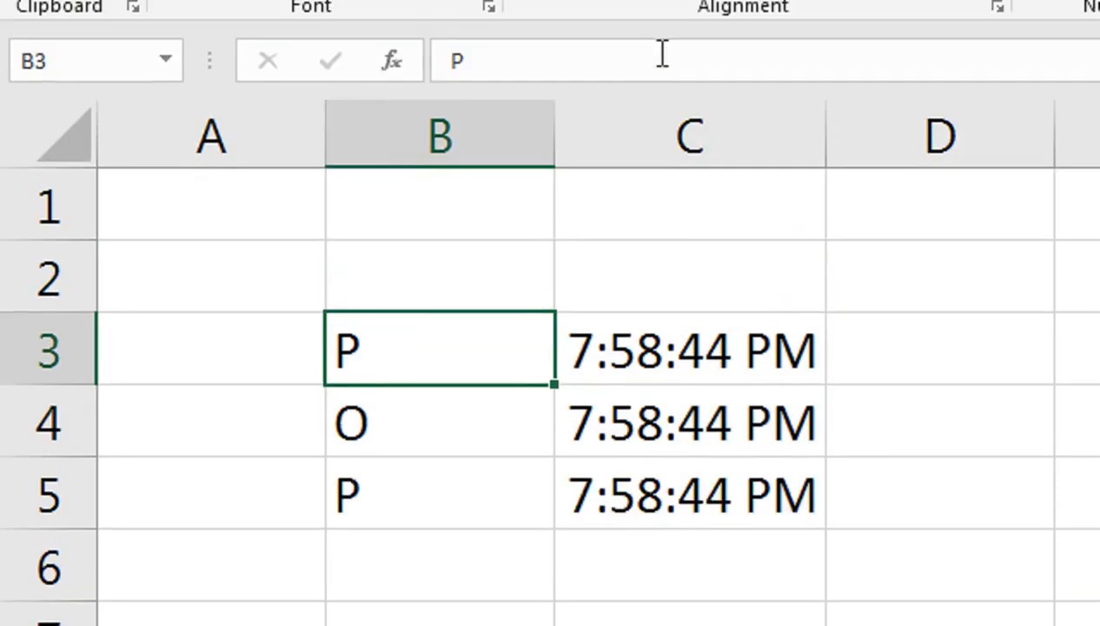
{"action": "left_click", "coordinate": [656, 331]}
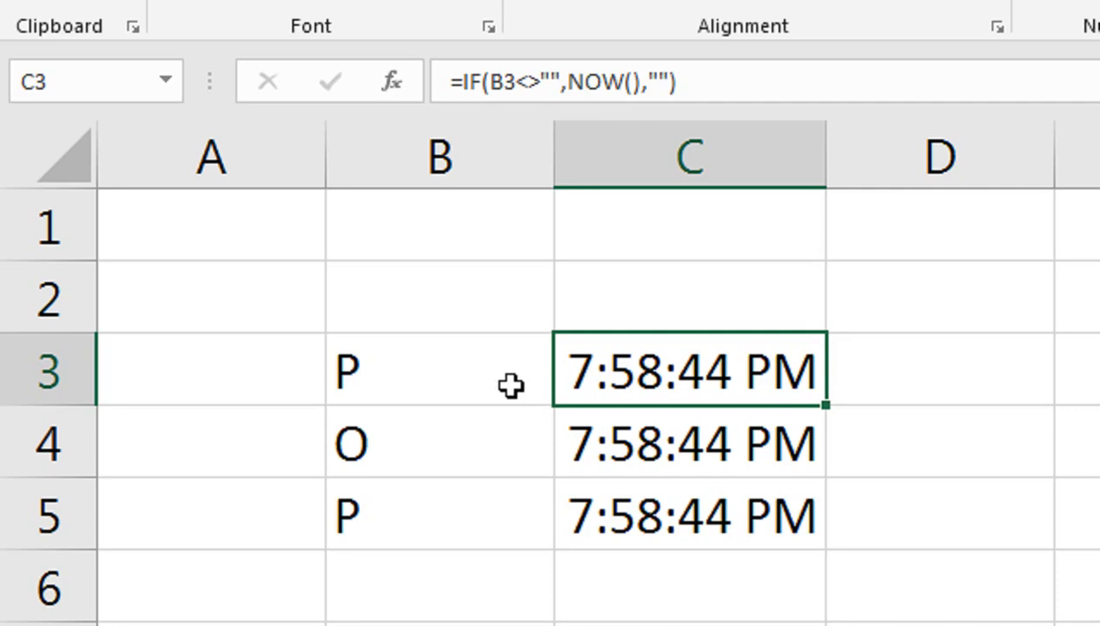
Step: Clear the contents of cells B3 through C5
{"action": "left_click_drag", "start_coordinate": [511, 385], "coordinate": [663, 544]}
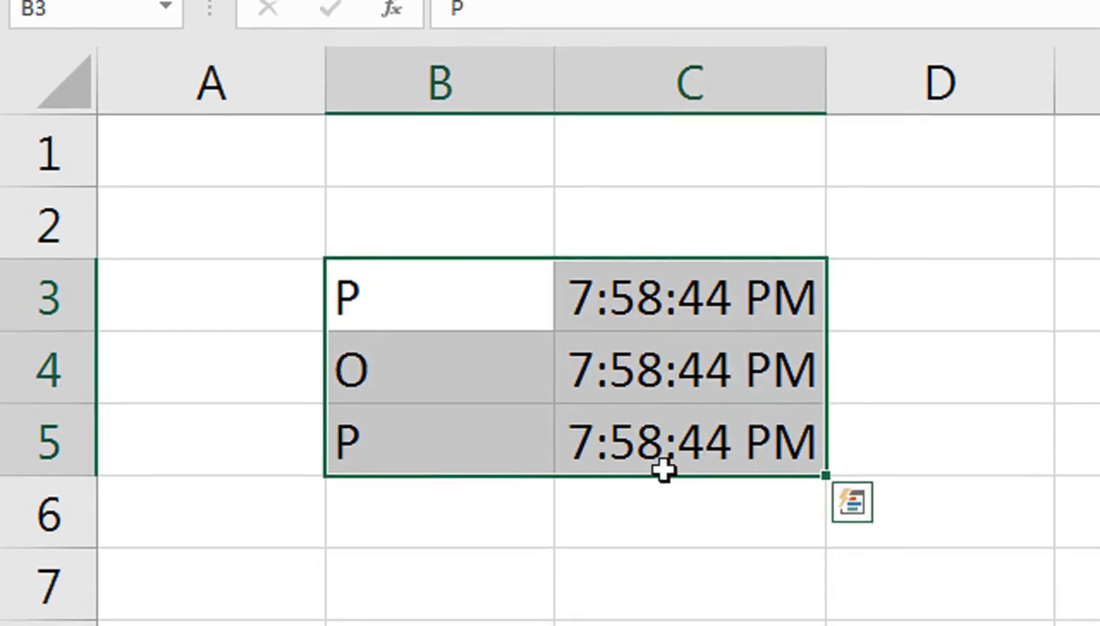
{"action": "key", "text": "Delete"}
Step: Enter the column headers Sr in A3 and Name in B3
{"action": "key", "text": "Left"}
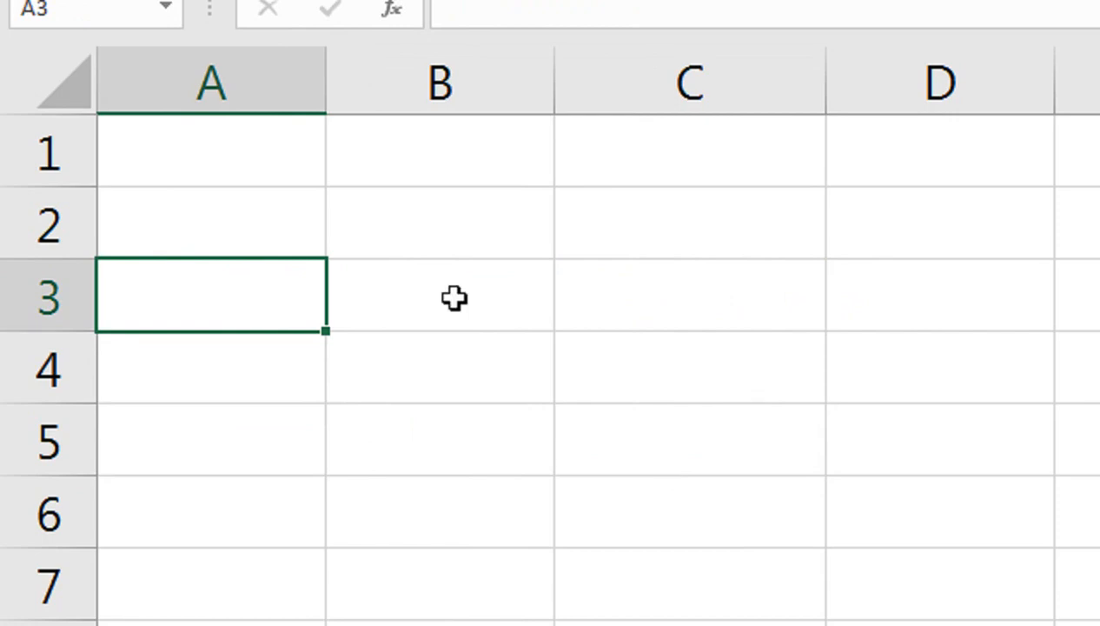
{"action": "type", "text": "s"}
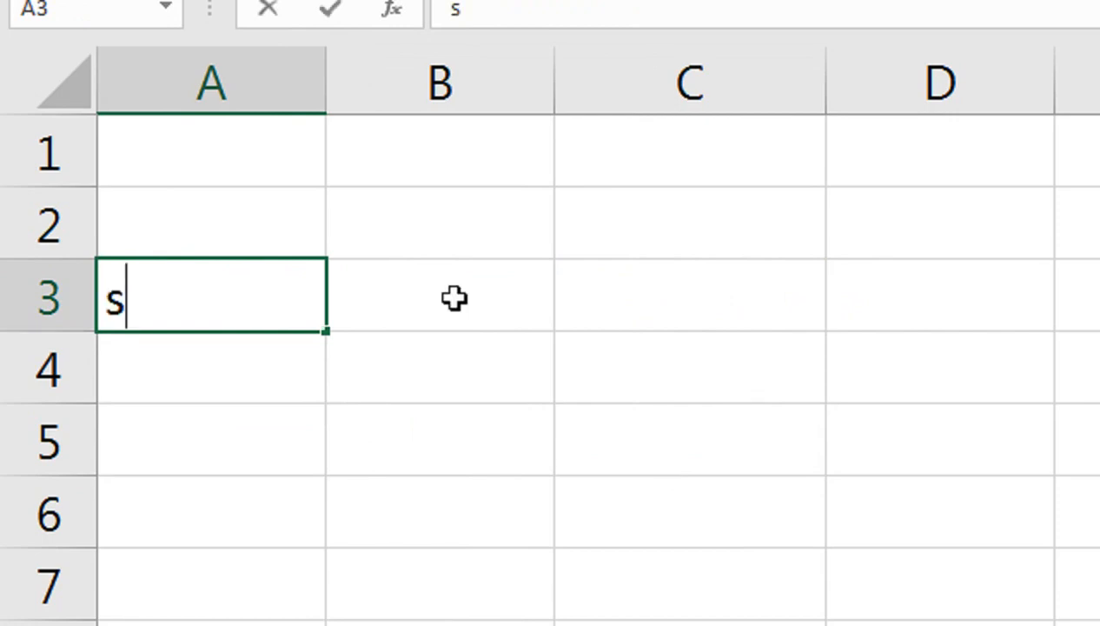
{"action": "key", "text": "BackSpace"}
{"action": "type", "text": "SR"}
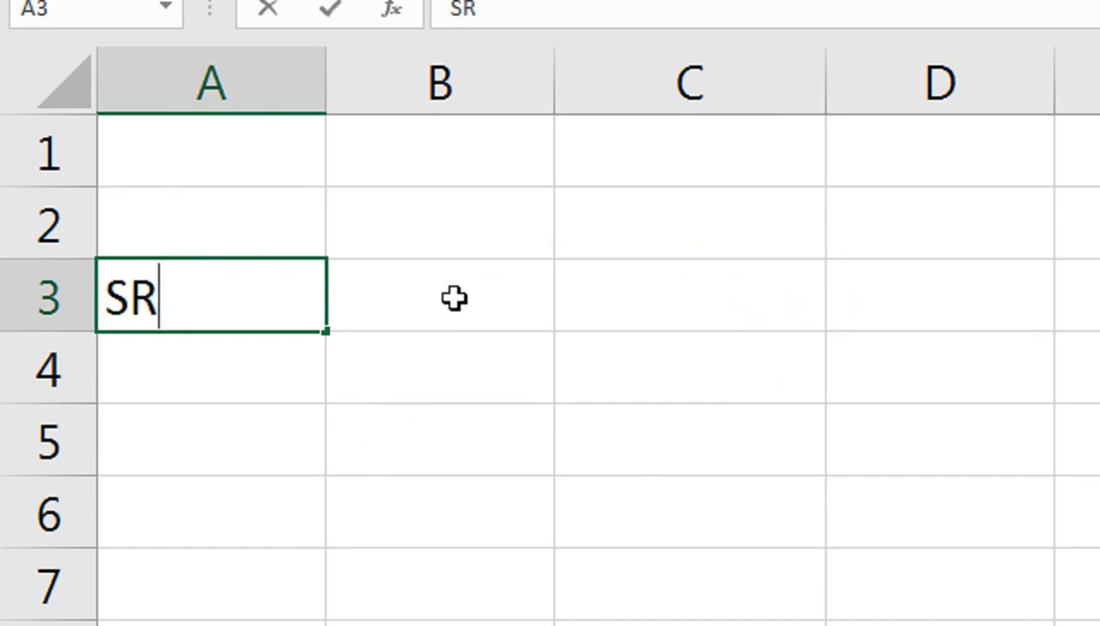
{"action": "key", "text": "BackSpace"}
{"action": "type", "text": "r"}
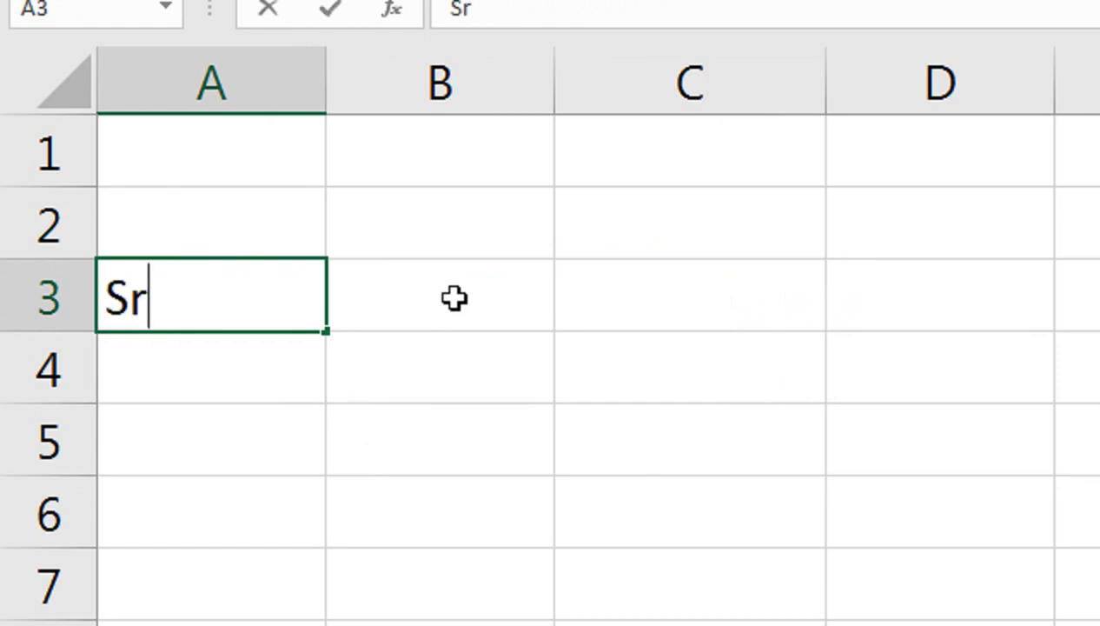
{"action": "key", "text": "ctrl+Return"}
{"action": "left_click", "coordinate": [455, 298]}
{"action": "type", "text": "N"}
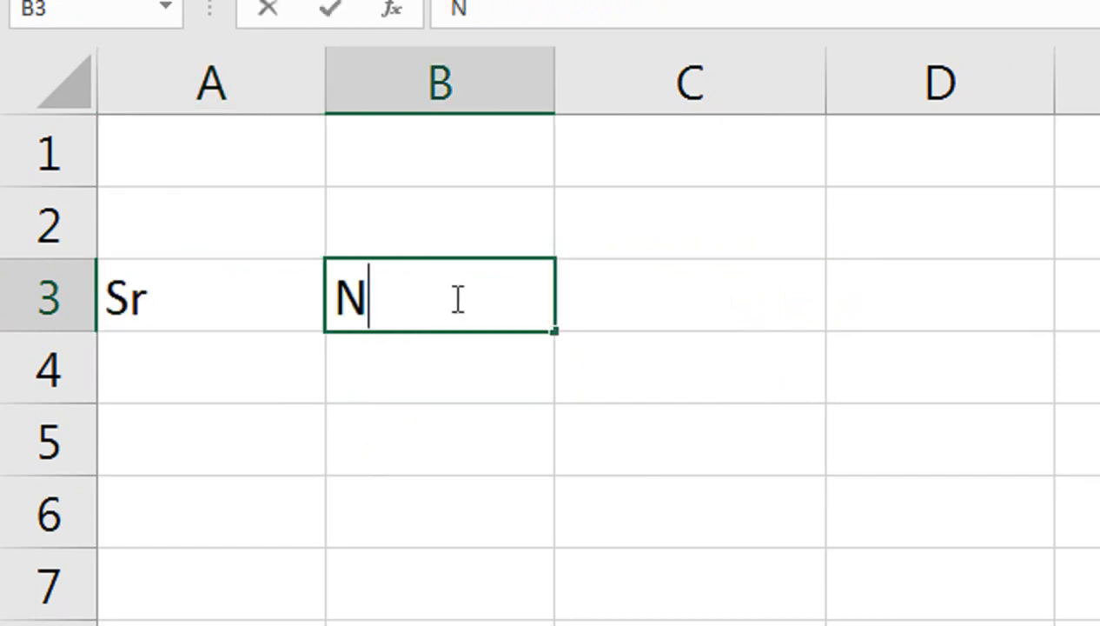
{"action": "type", "text": "ame"}
{"action": "key", "text": "Tab"}
Step: Enter the column header Designation in C3
{"action": "type", "text": "Ddes"}
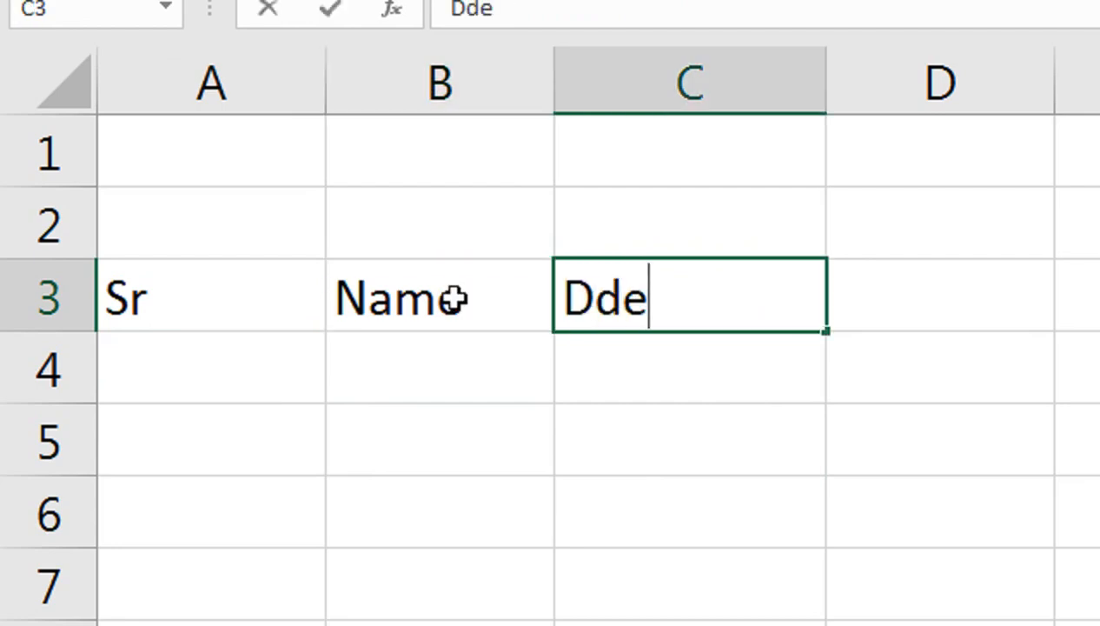
{"action": "key", "text": "BackSpace"}
{"action": "key", "text": "BackSpace"}
{"action": "key", "text": "BackSpace"}
{"action": "type", "text": "s"}
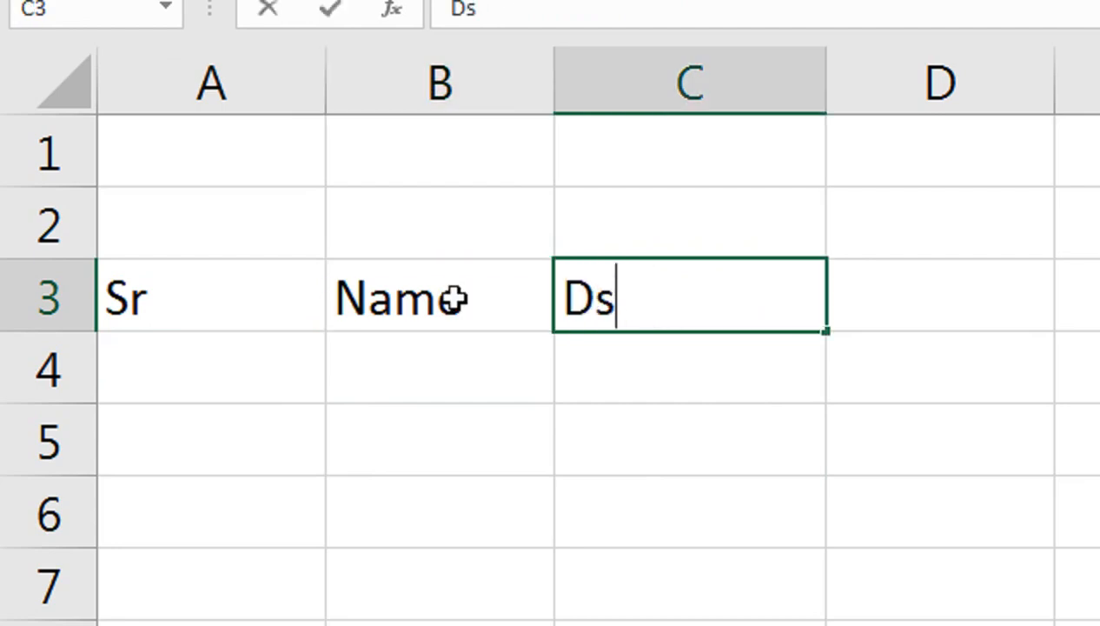
{"action": "key", "text": "BackSpace"}
{"action": "type", "text": "es"}
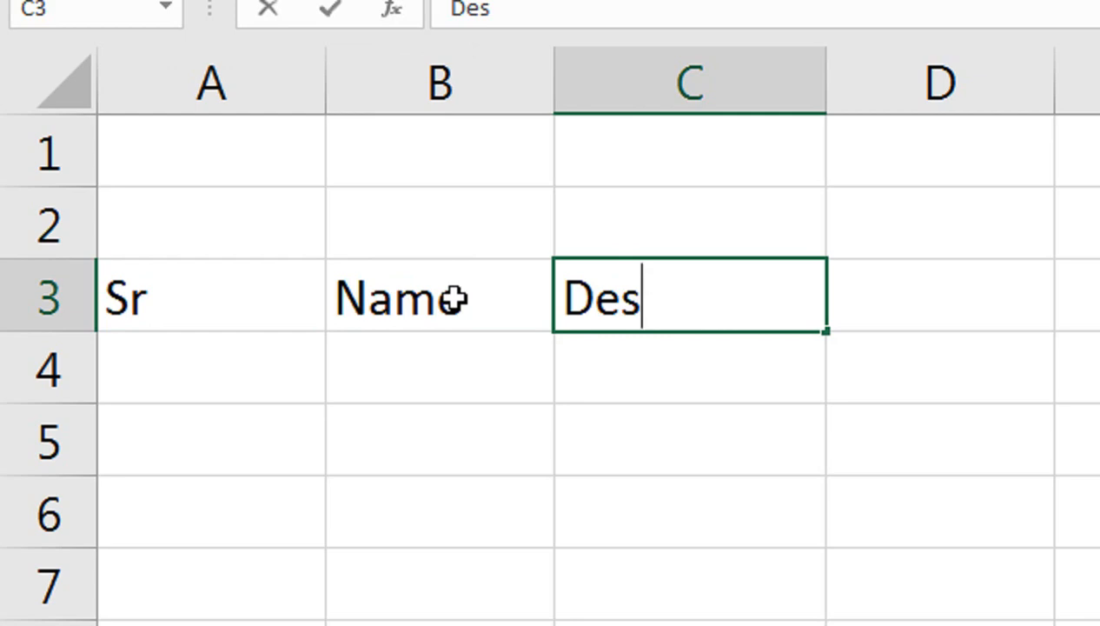
{"action": "type", "text": "ig"}
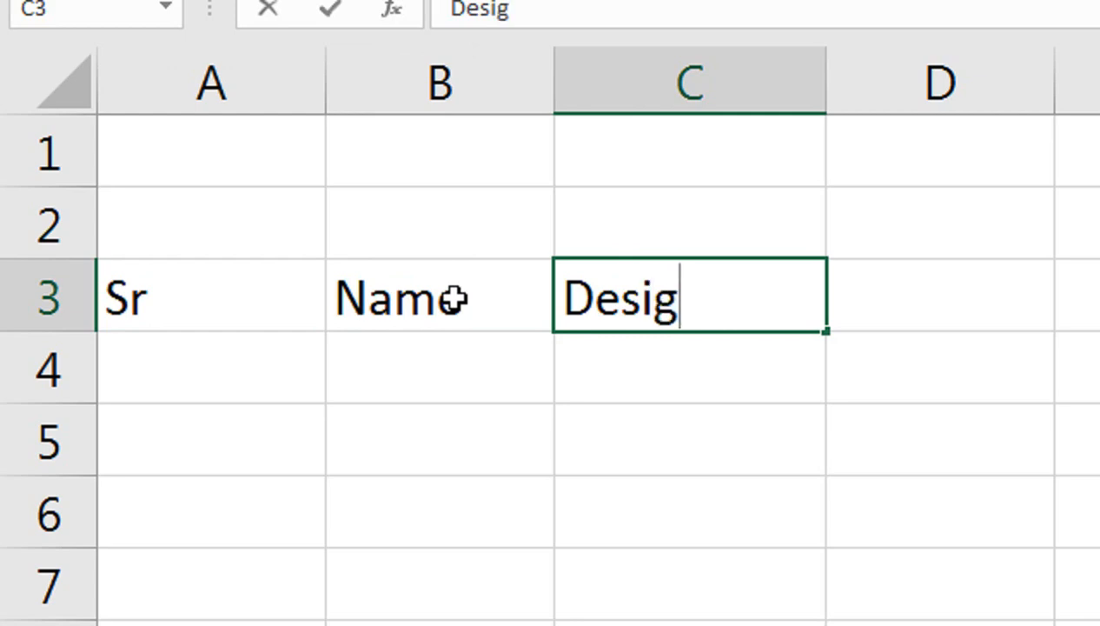
{"action": "type", "text": "nation"}
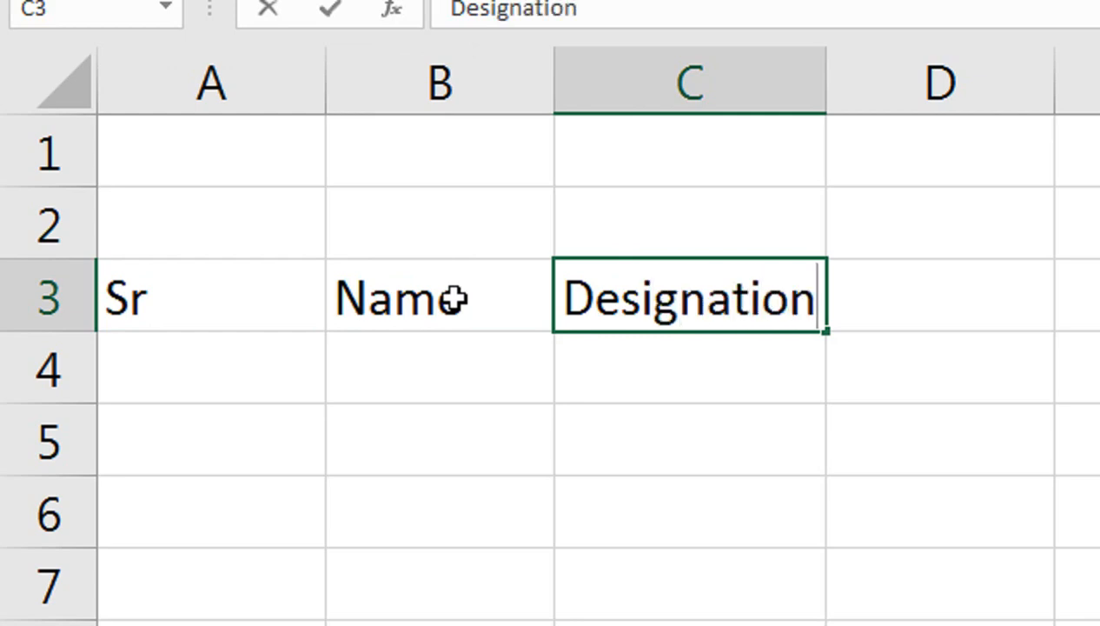
{"action": "key", "text": "Tab"}
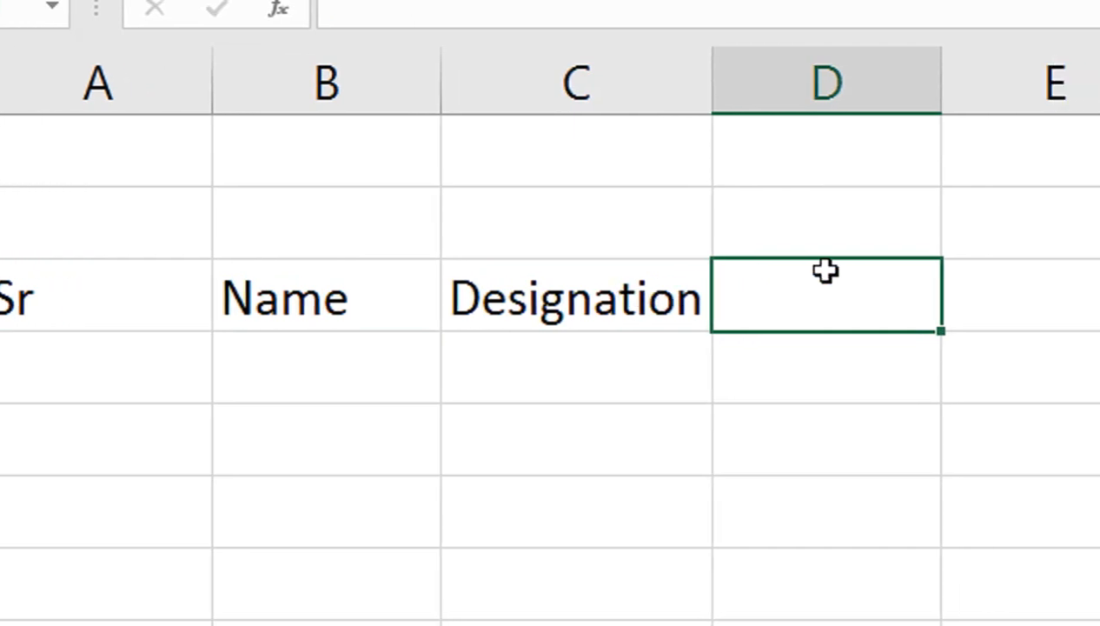
Step: Enter the date 1-june as the first day header in D3
{"action": "type", "text": "1-jue"}
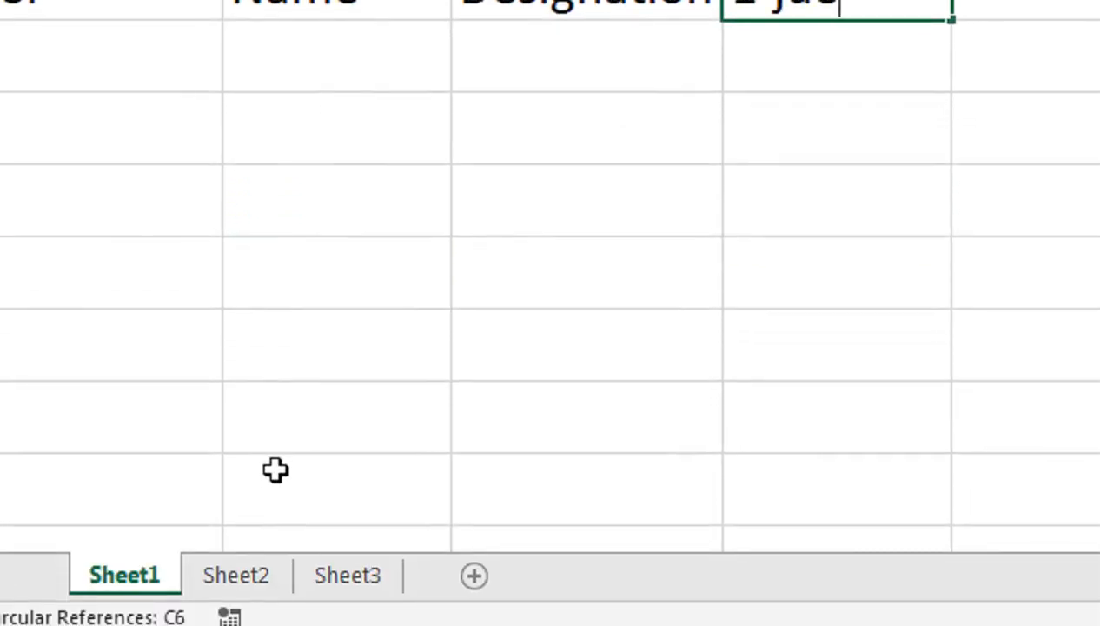
{"action": "key", "text": "BackSpace"}
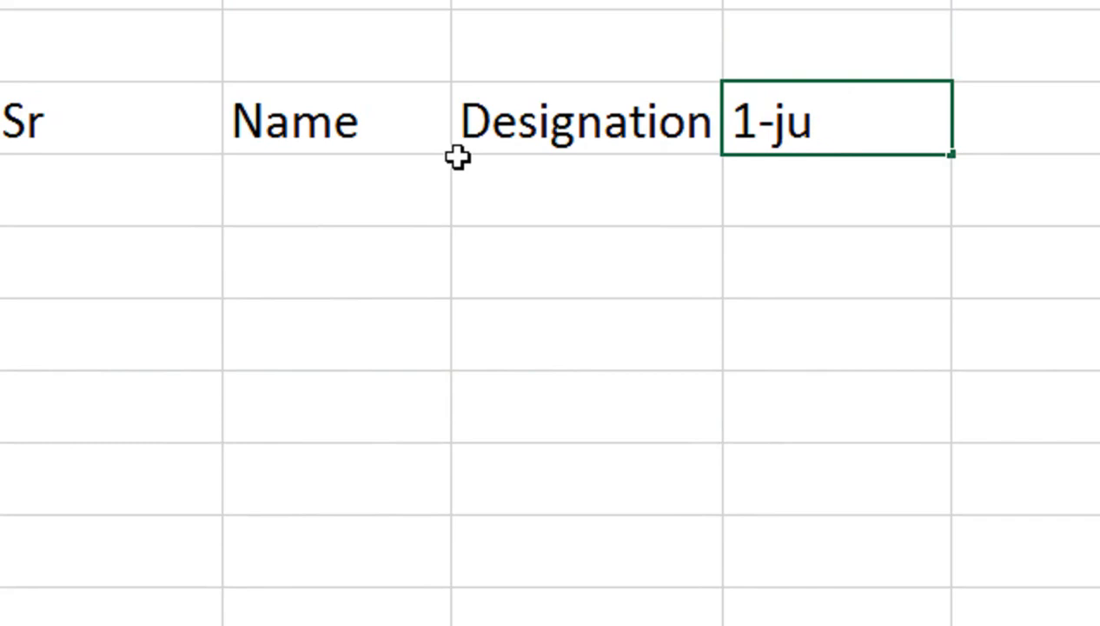
{"action": "type", "text": "ne"}
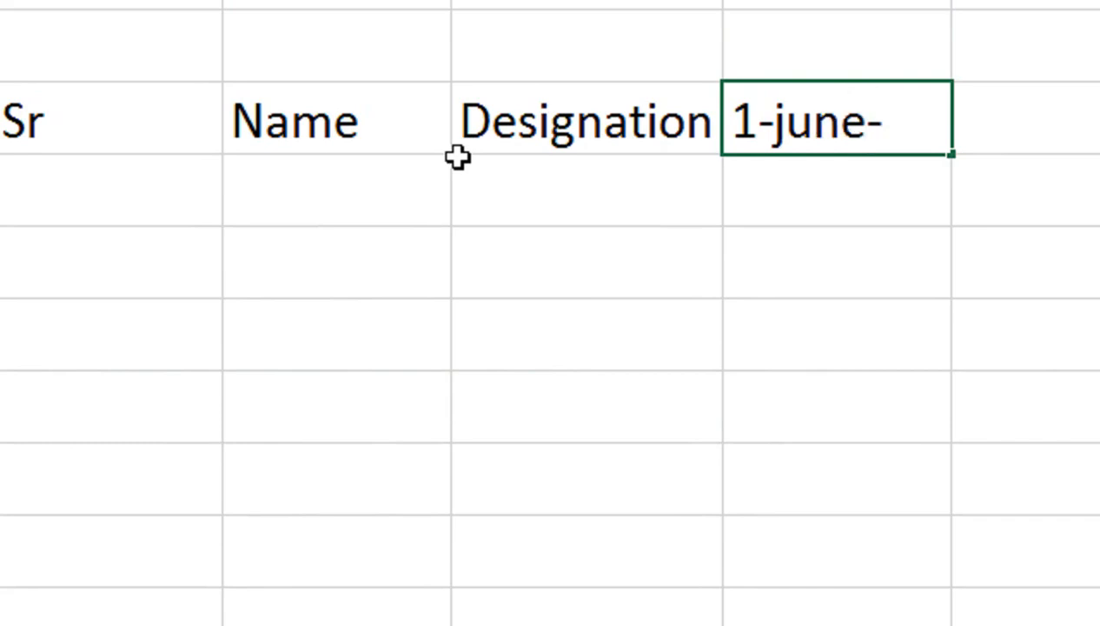
{"action": "key", "text": "Return"}
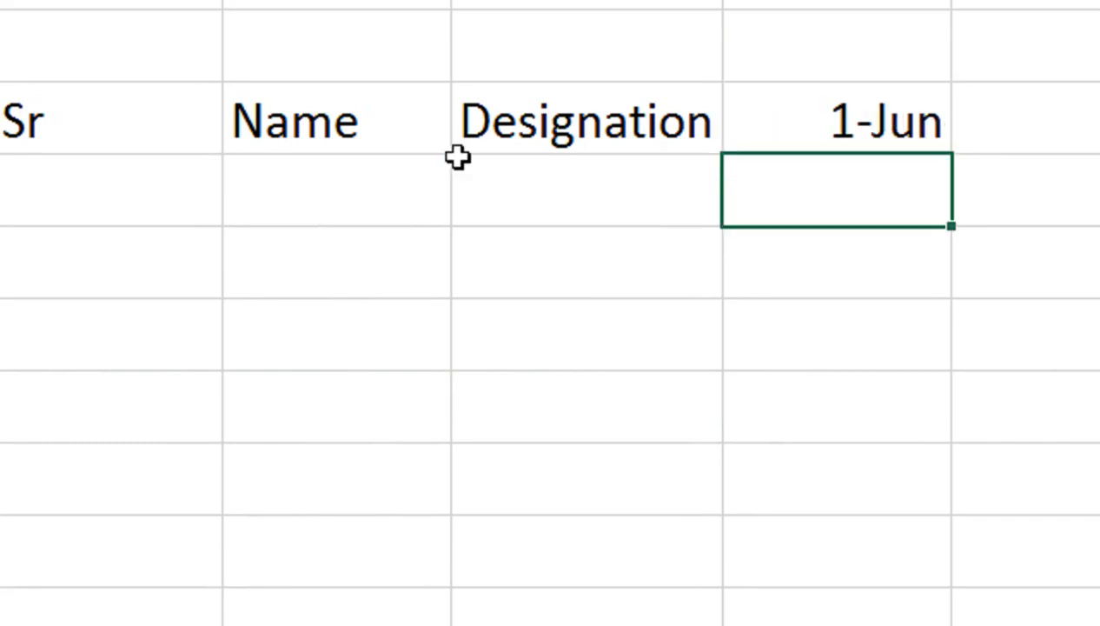
Step: Fill the date series from D3 across row 3 through 30-Jun in AG3
{"action": "left_click", "coordinate": [754, 96]}
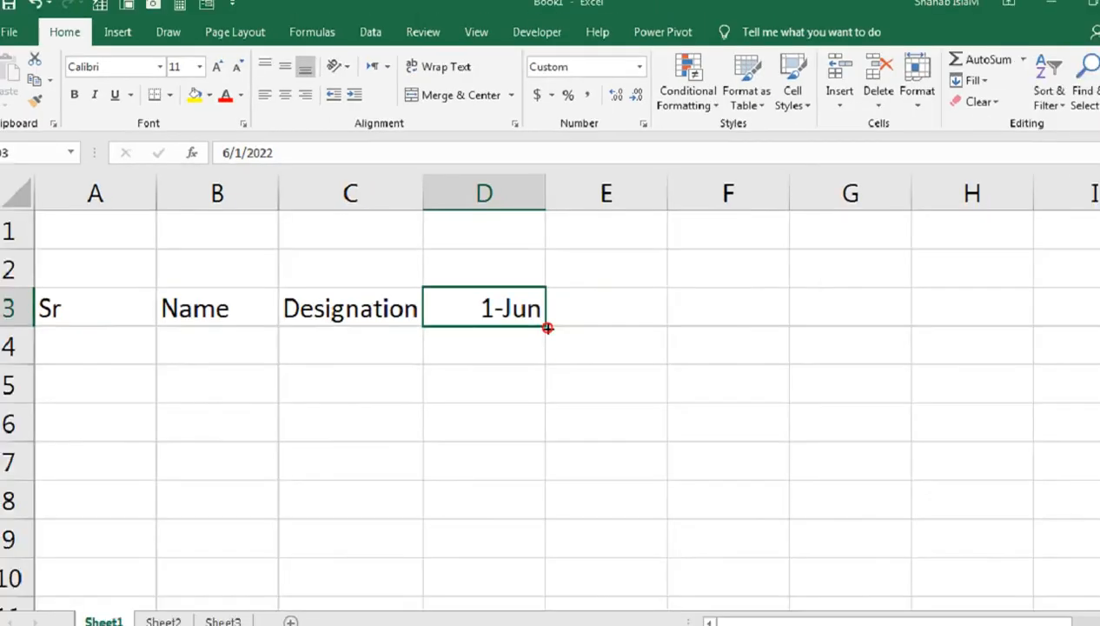
{"action": "left_click_drag", "start_coordinate": [798, 456], "coordinate": [151, 309]}
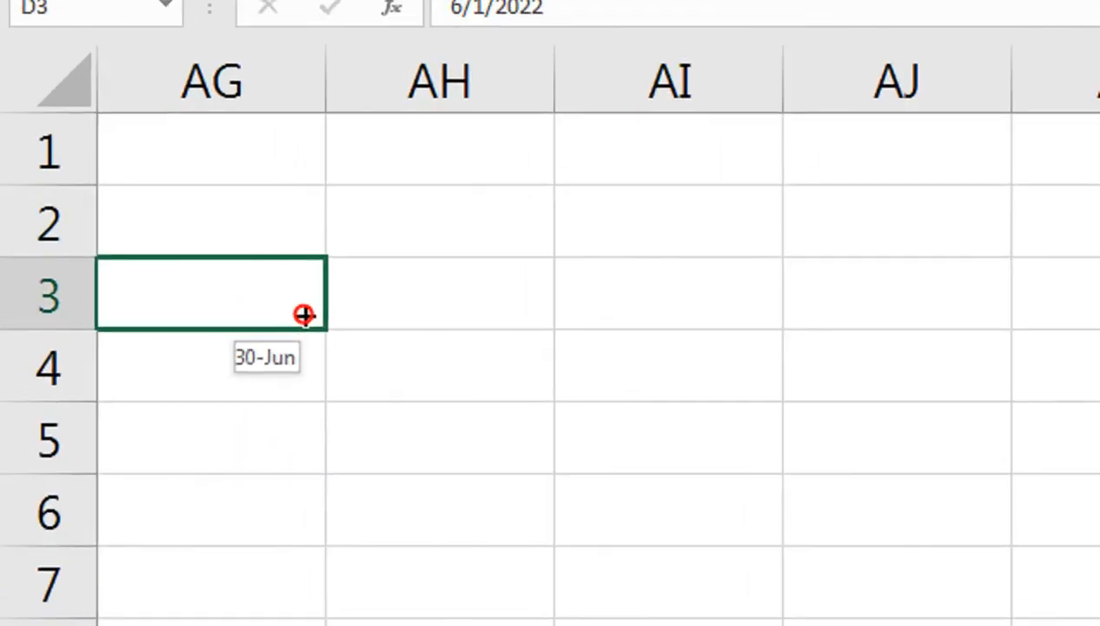
{"action": "left_click_drag", "start_coordinate": [304, 315], "coordinate": [304, 314]}
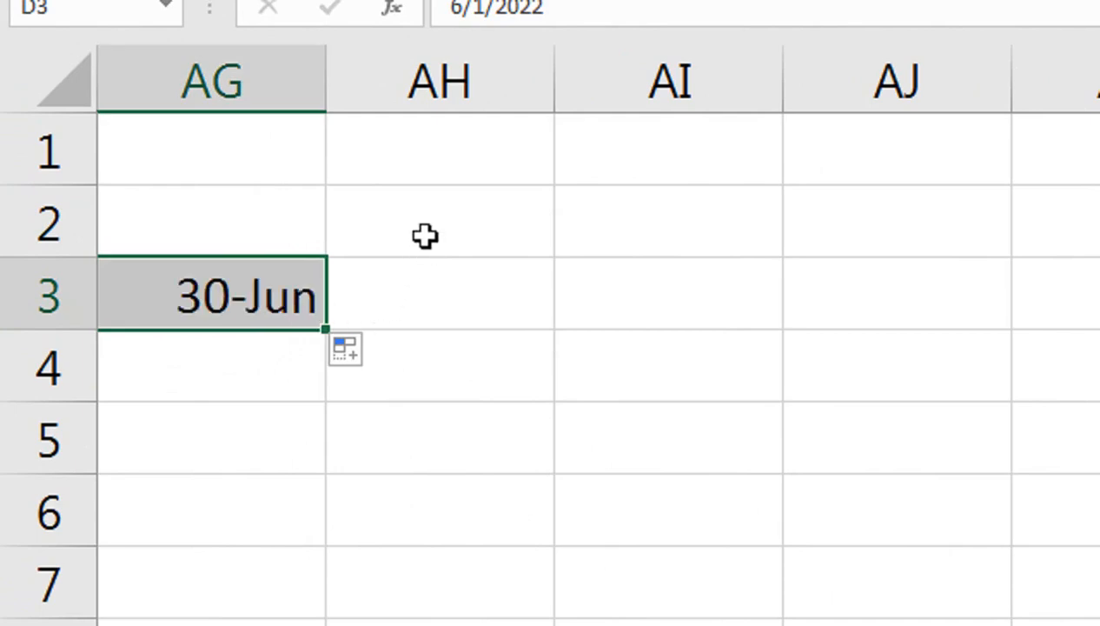
Step: Apply the custom number format dd to columns D through AG so the dates show only the day
{"action": "left_click_drag", "start_coordinate": [269, 83], "coordinate": [5, 84]}
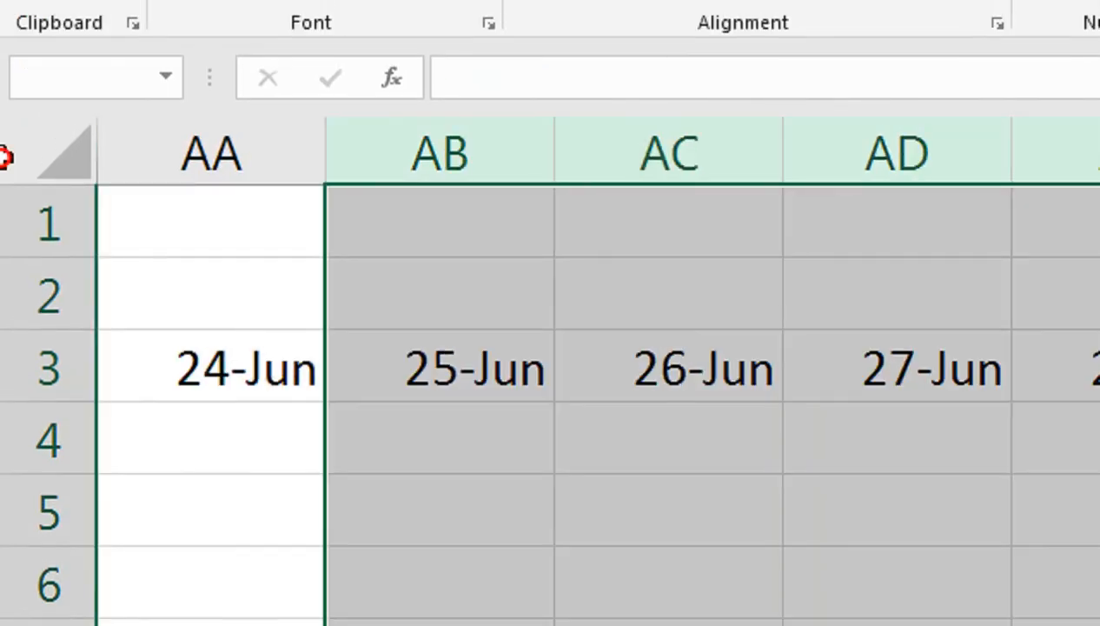
{"action": "left_click_drag", "start_coordinate": [5, 157], "coordinate": [1027, 358]}
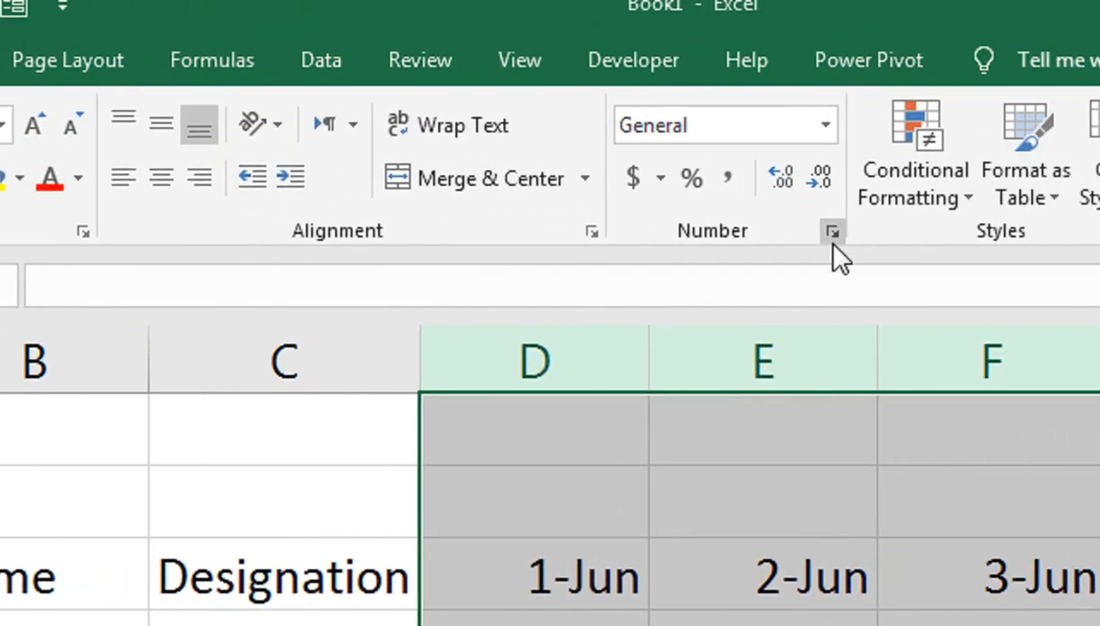
{"action": "left_click", "coordinate": [826, 242]}
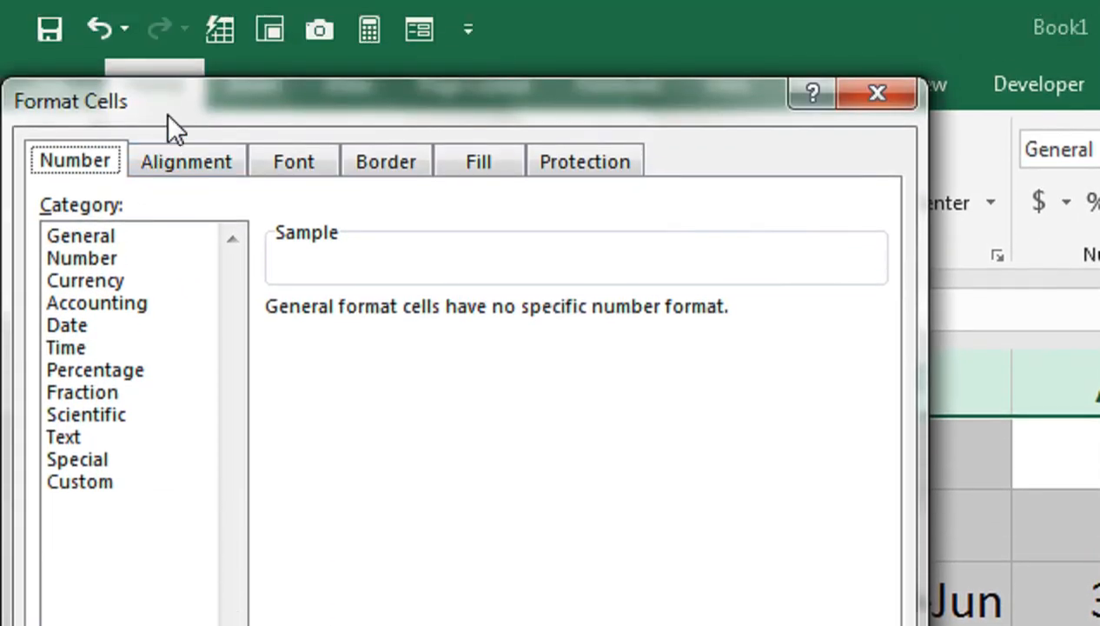
{"action": "left_click_drag", "start_coordinate": [167, 113], "coordinate": [695, 262]}
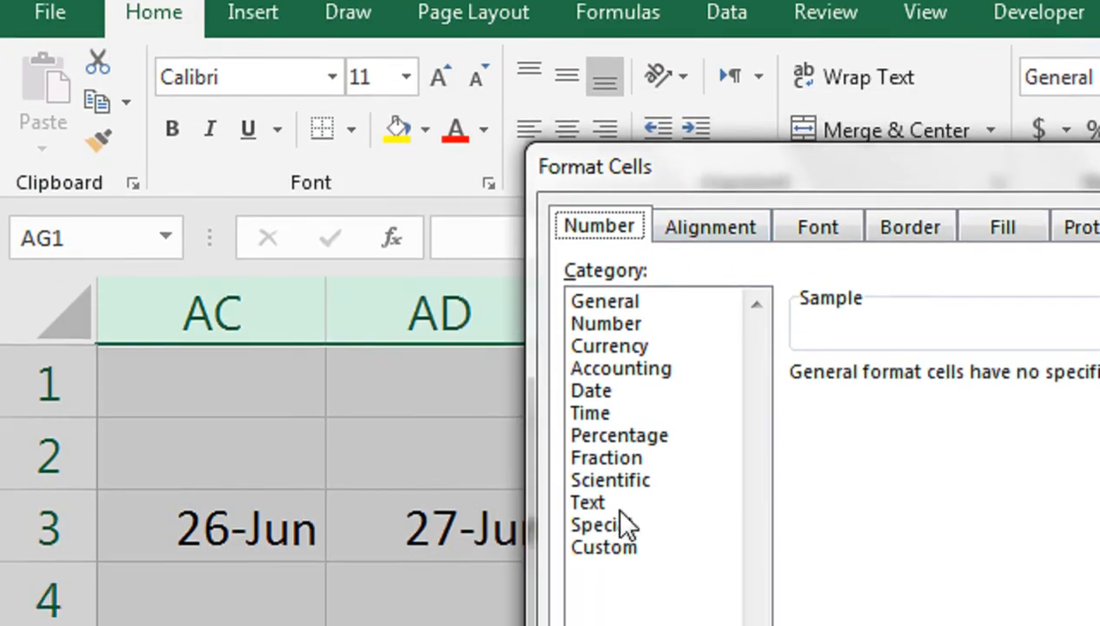
{"action": "left_click", "coordinate": [608, 547]}
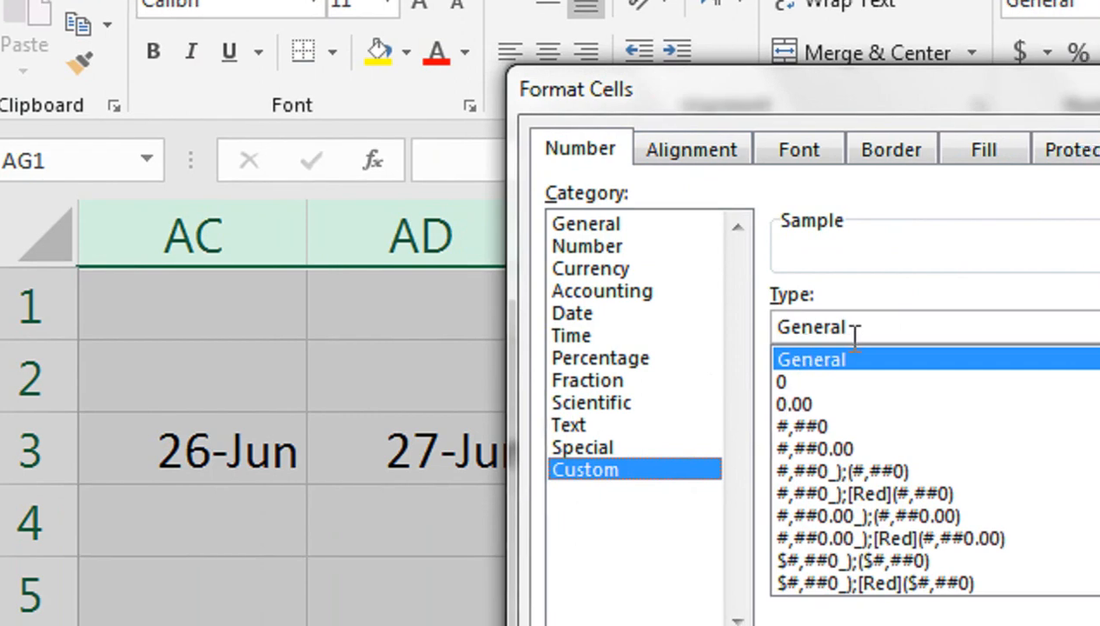
{"action": "double_click", "coordinate": [809, 406]}
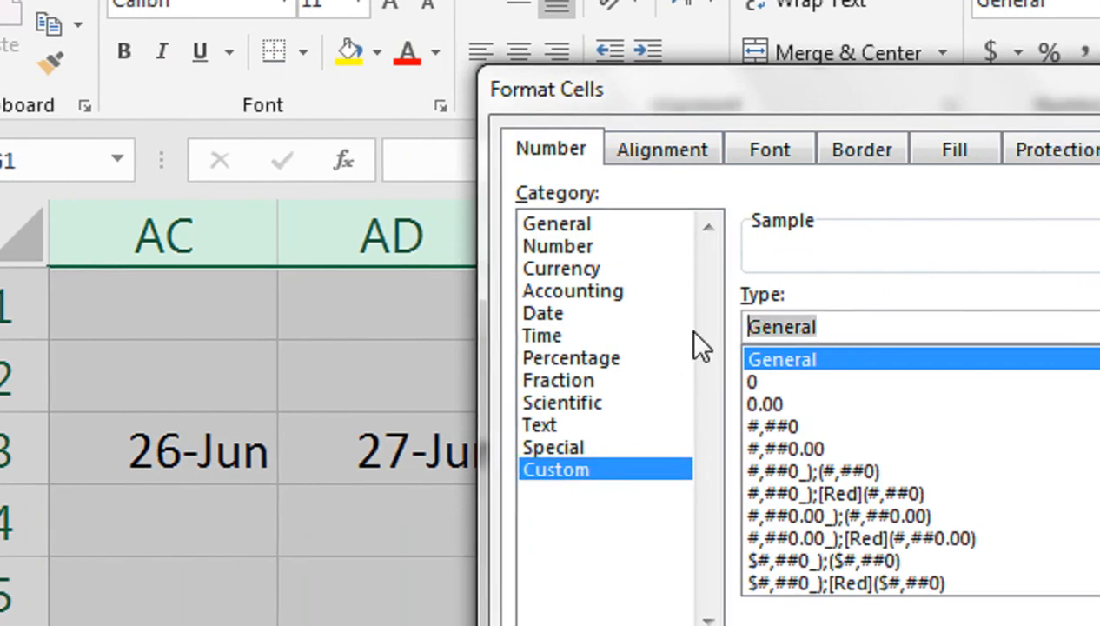
{"action": "type", "text": "dd"}
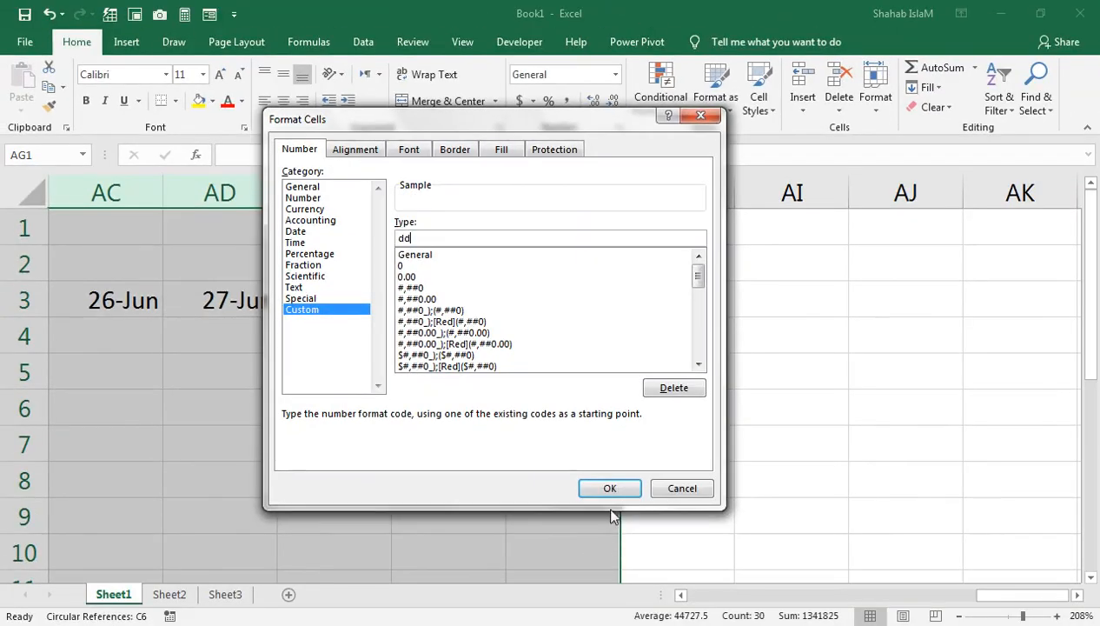
{"action": "left_click", "coordinate": [609, 484]}
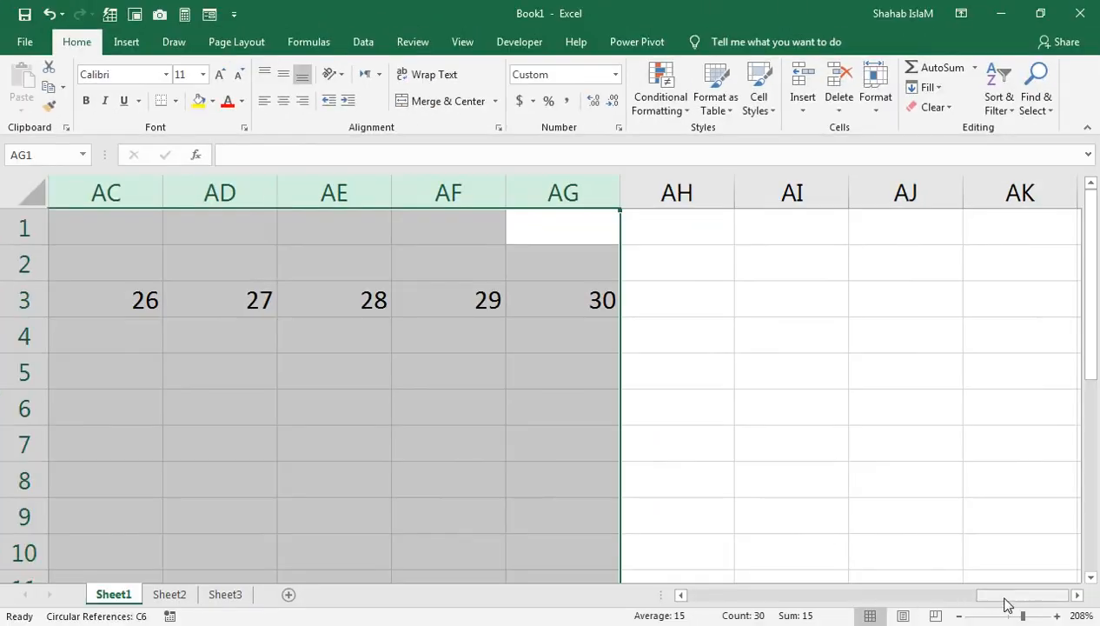
Step: Enter the weekday formula =TEXT(D3,"ddd") in D2, above the first date
{"action": "left_click_drag", "start_coordinate": [1005, 597], "coordinate": [670, 593]}
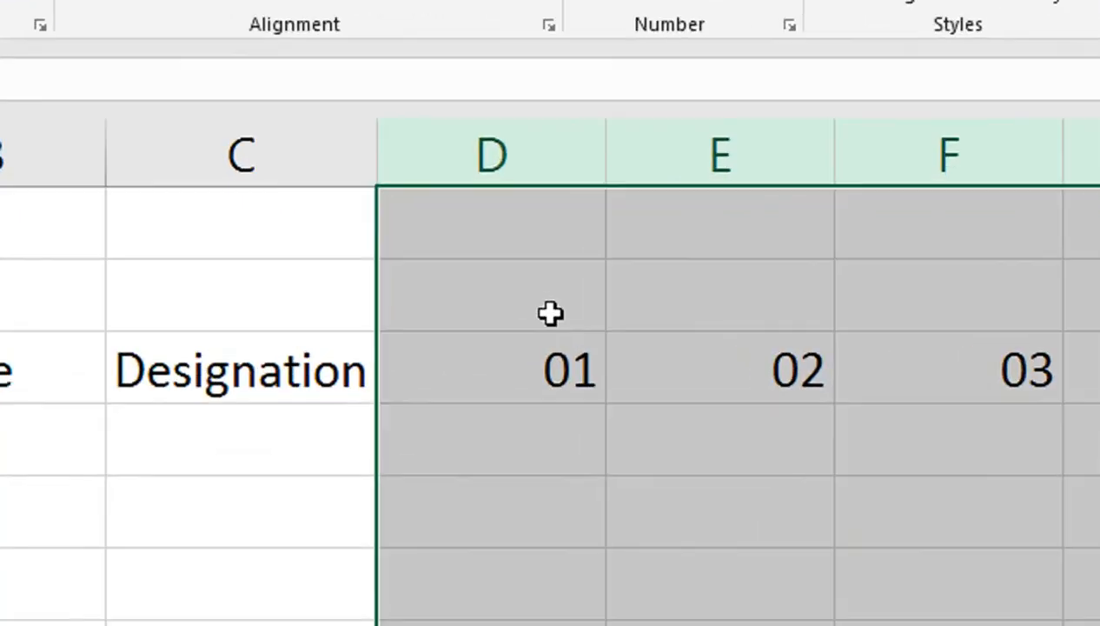
{"action": "left_click", "coordinate": [500, 272]}
{"action": "type", "text": "=tex"}
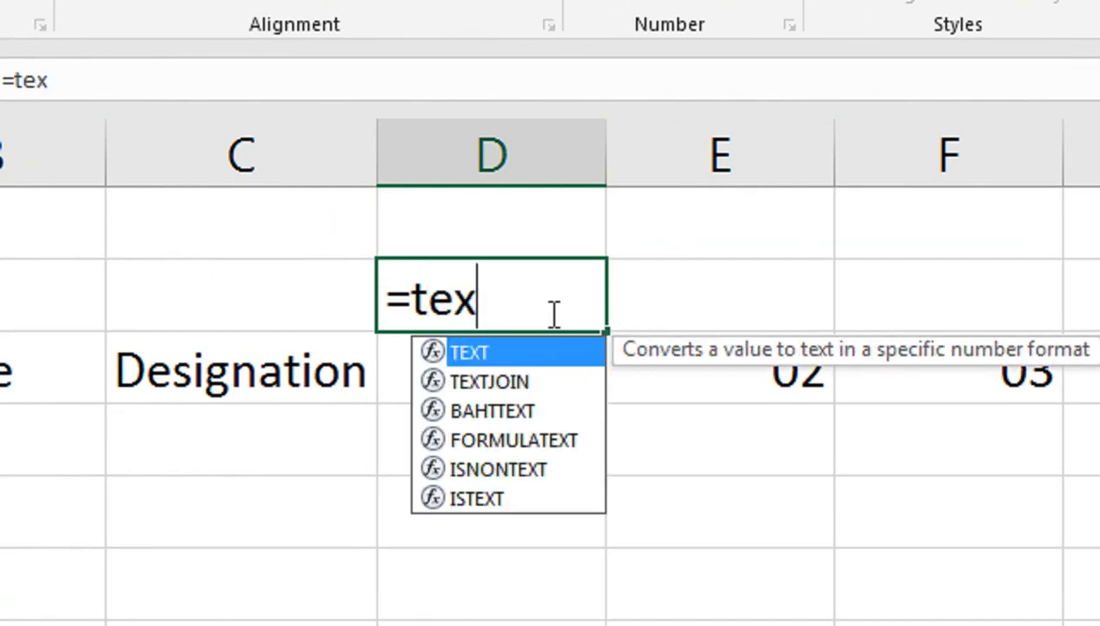
{"action": "key", "text": "Tab"}
{"action": "key", "text": "Down"}
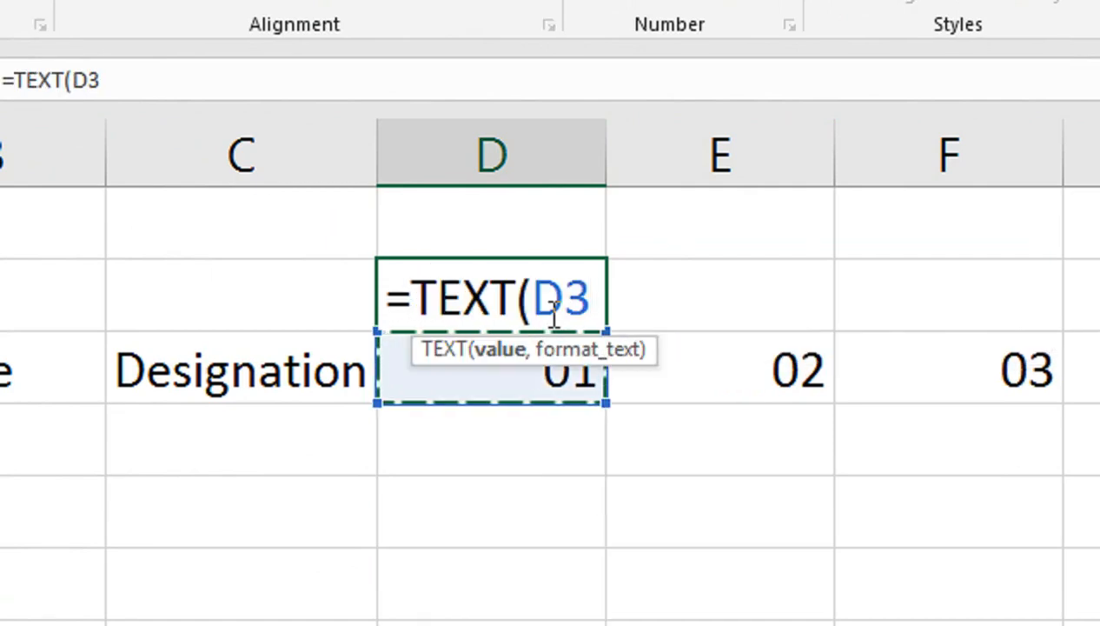
{"action": "type", "text": ",\""}
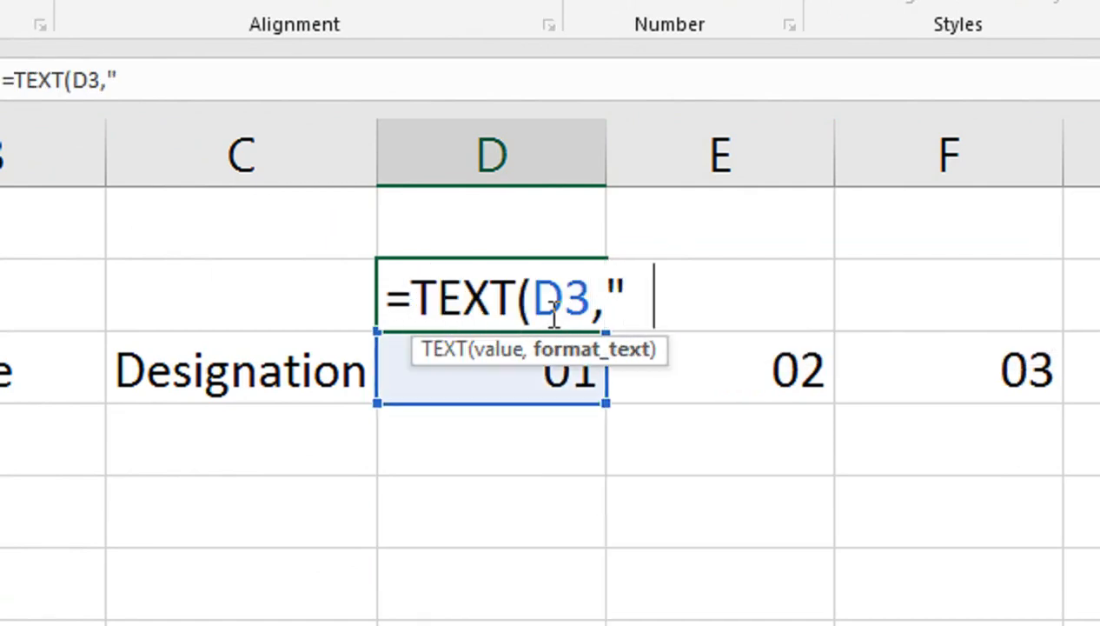
{"action": "type", "text": "ddd"}
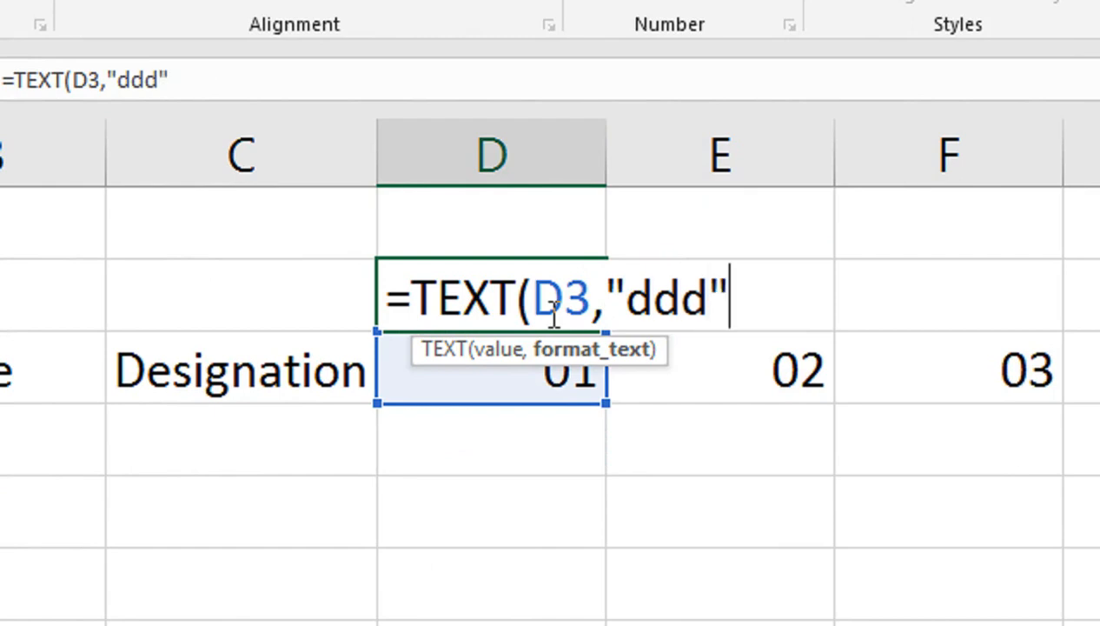
{"action": "type", "text": "\")"}
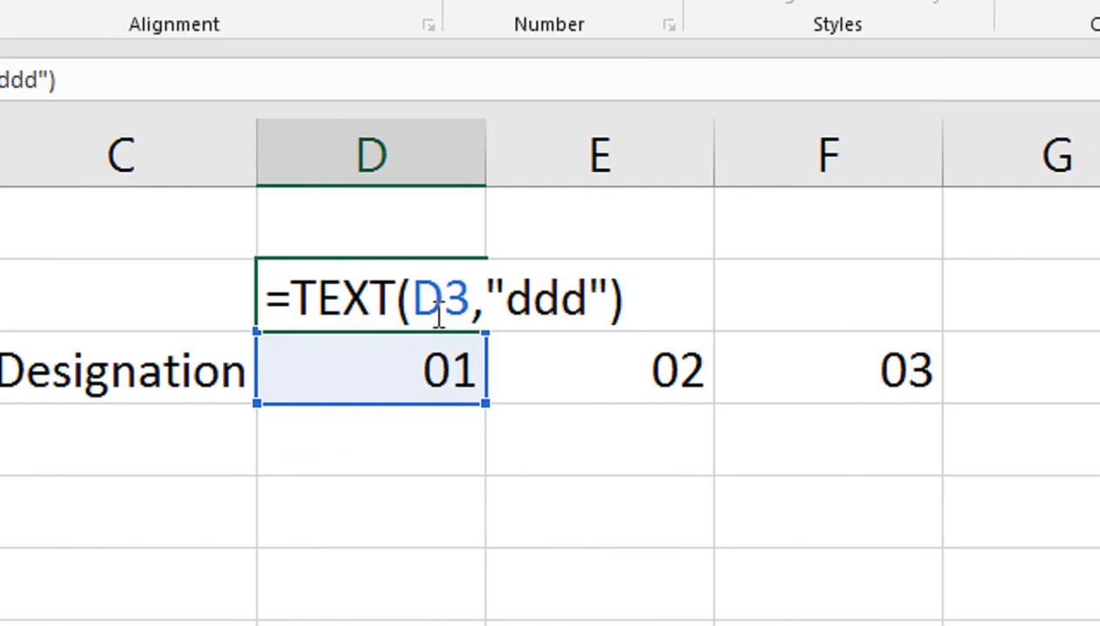
{"action": "key", "text": "ctrl+Return"}
{"action": "key", "text": "Down"}
{"action": "key", "text": "Up"}
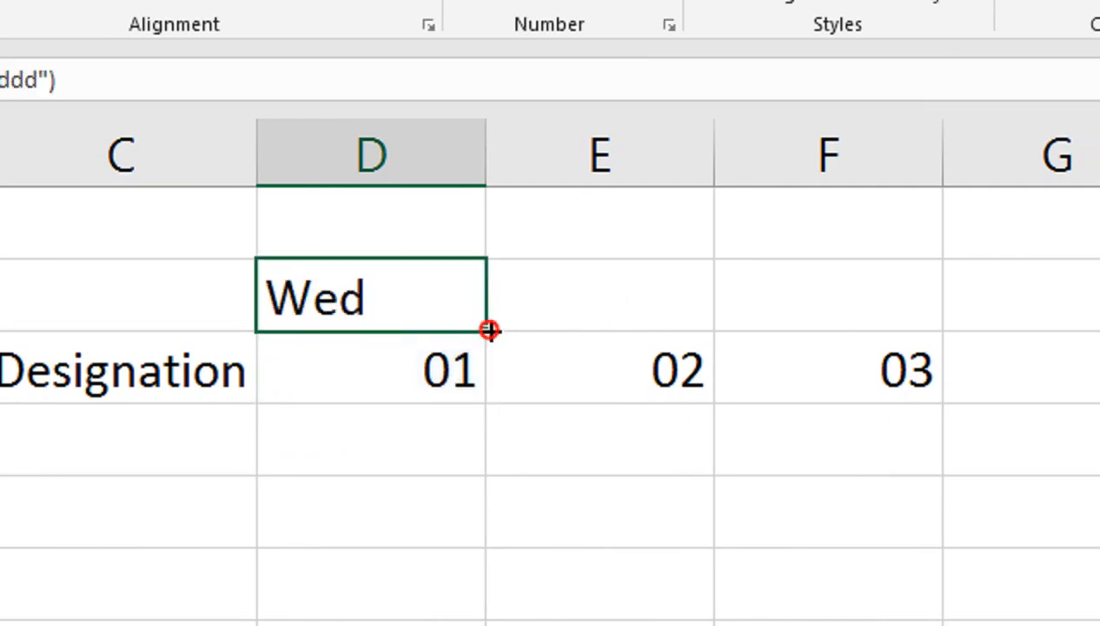
Step: Fill the weekday formula from D2 across through AG2 and autofit the widths of columns D through AG
{"action": "left_click_drag", "start_coordinate": [490, 329], "coordinate": [965, 261]}
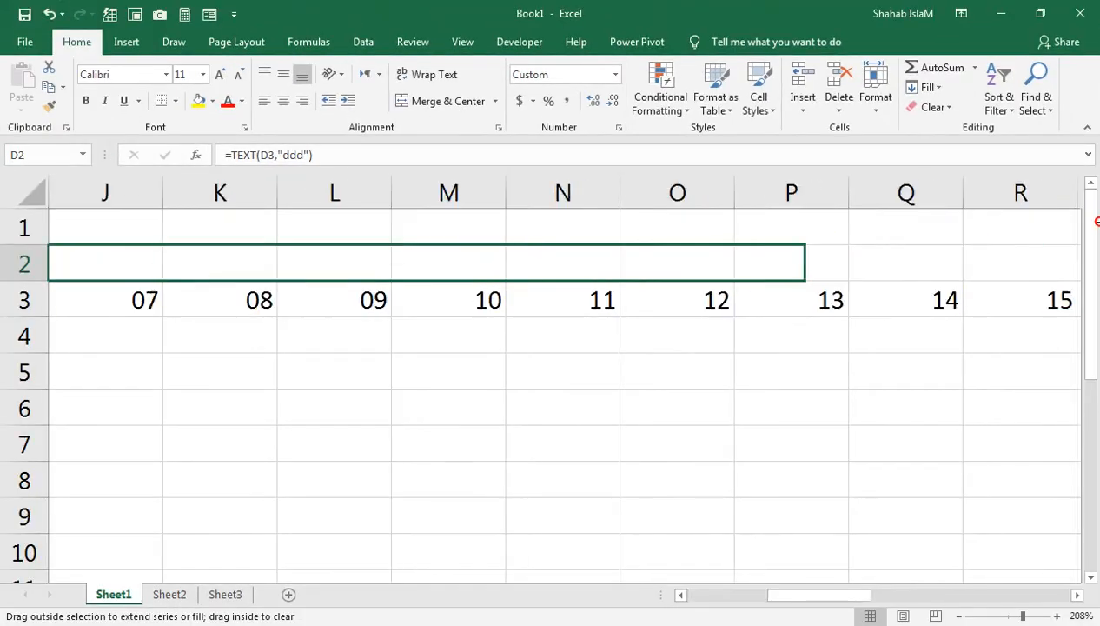
{"action": "left_click_drag", "start_coordinate": [987, 593], "coordinate": [675, 600]}
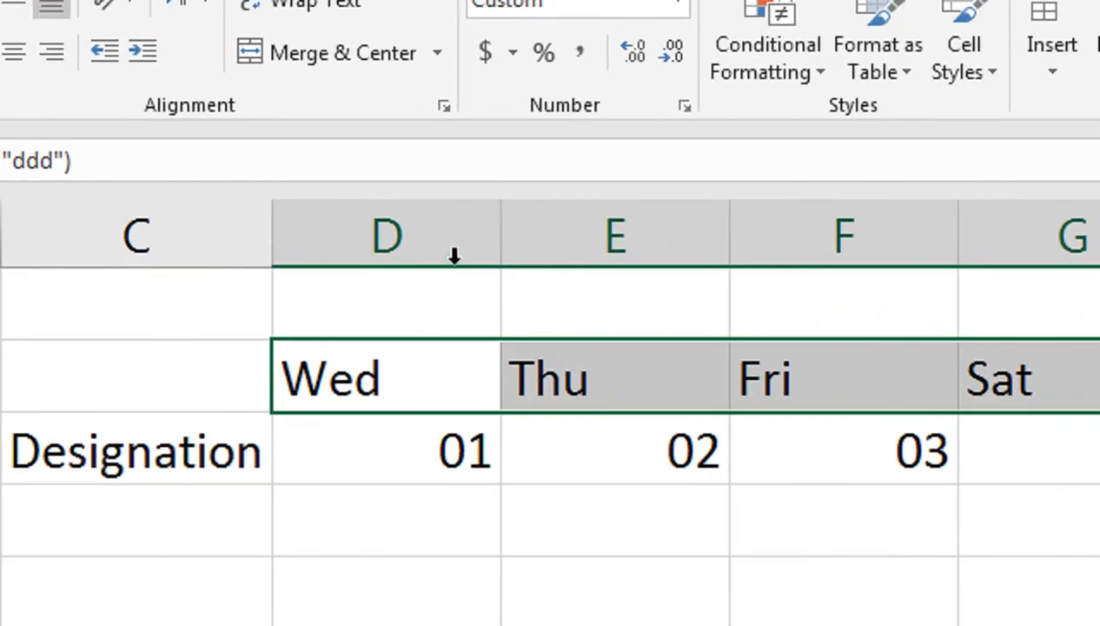
{"action": "mouse_move", "coordinate": [429, 244]}
{"action": "left_mouse_down"}
{"action": "mouse_move", "coordinate": [1051, 241]}
{"action": "mouse_move", "coordinate": [1083, 221]}
{"action": "mouse_move", "coordinate": [1093, 235]}
{"action": "mouse_move", "coordinate": [1080, 233]}
{"action": "left_mouse_up"}
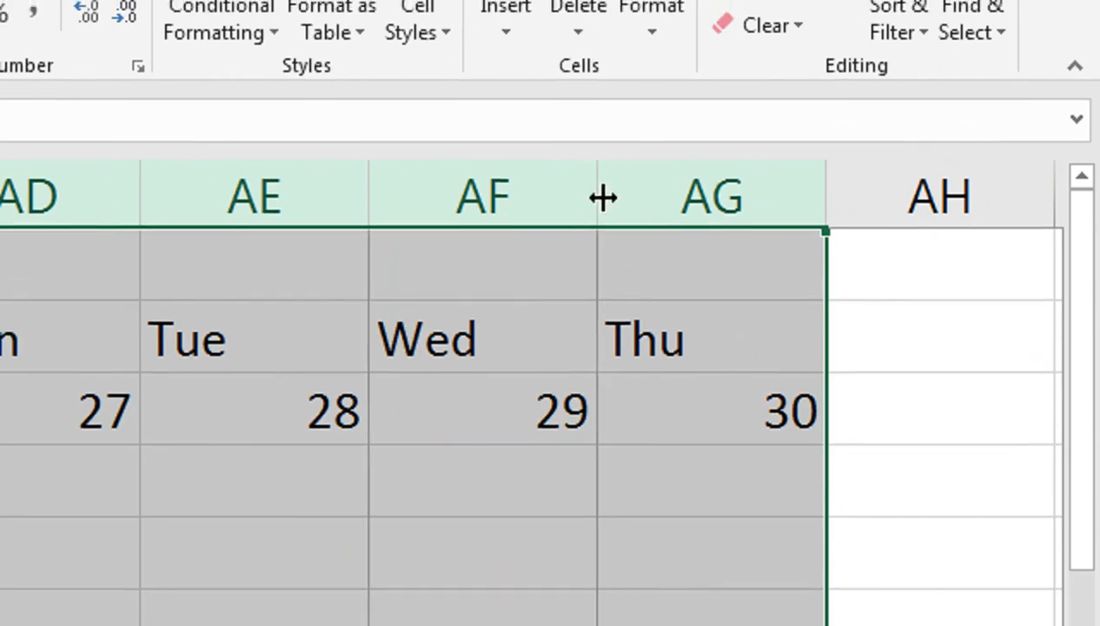
{"action": "scroll", "coordinate": [604, 190], "scroll_direction": "right", "scroll_amount": 3}
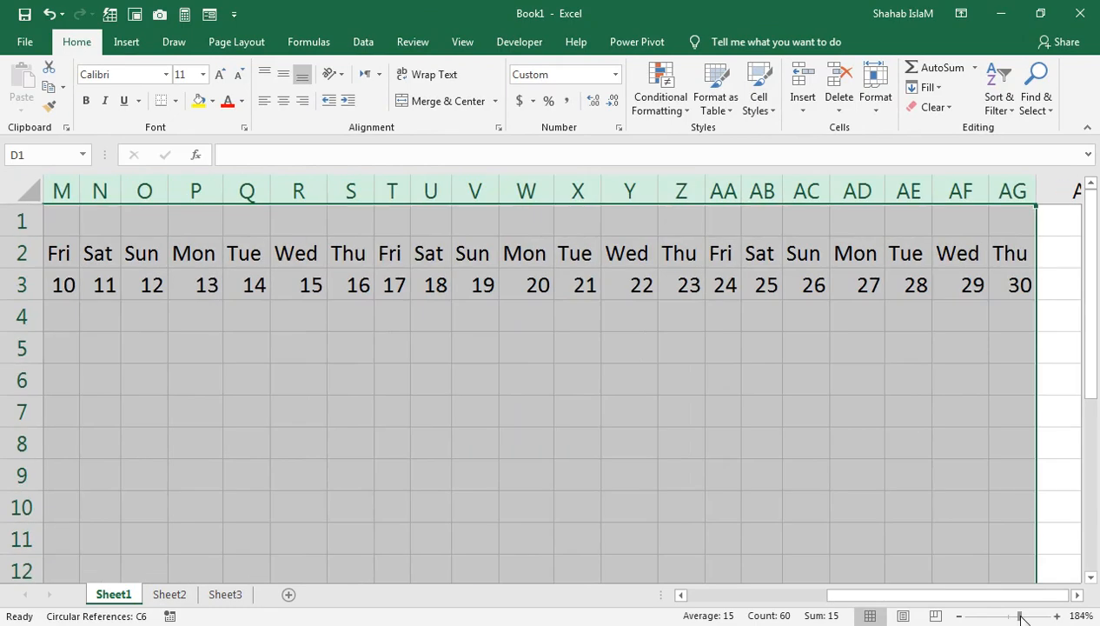
Step: Select columns A through AG and zoom the sheet to fit that selection
{"action": "left_click_drag", "start_coordinate": [1019, 215], "coordinate": [9, 556]}
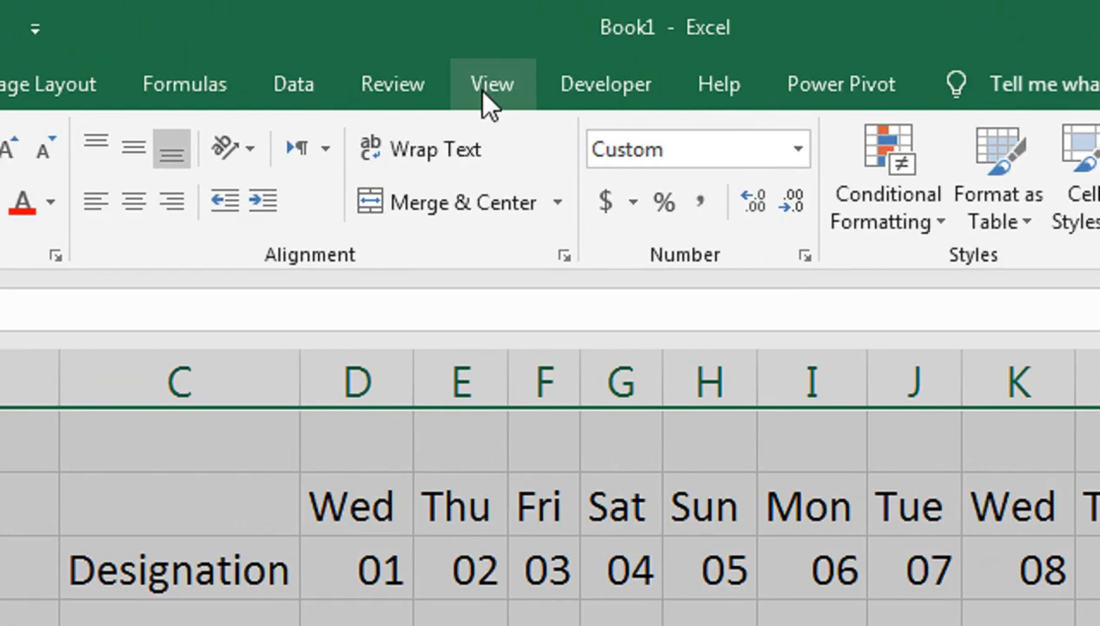
{"action": "left_click", "coordinate": [487, 87]}
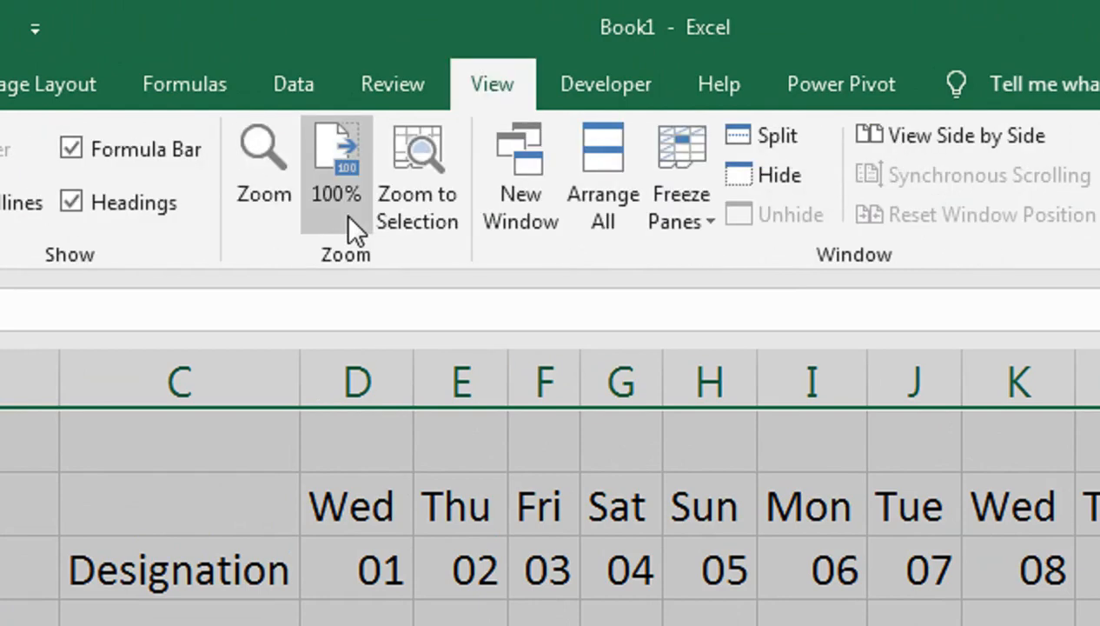
{"action": "left_click", "coordinate": [410, 238]}
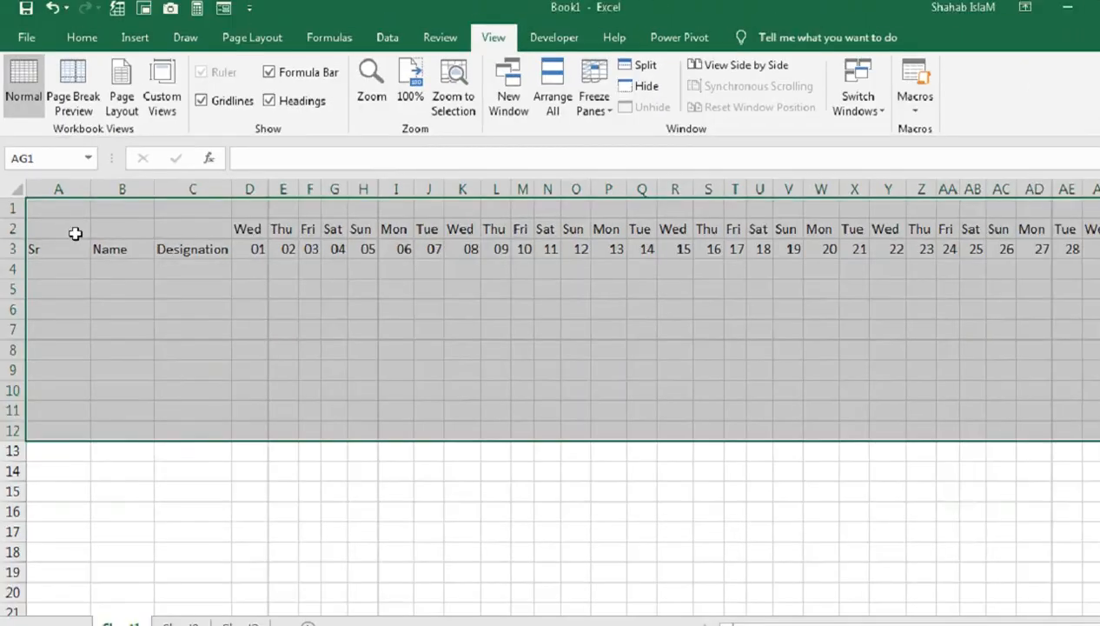
Step: Apply All Borders to the table range A2:AG14
{"action": "left_click_drag", "start_coordinate": [77, 233], "coordinate": [1054, 454]}
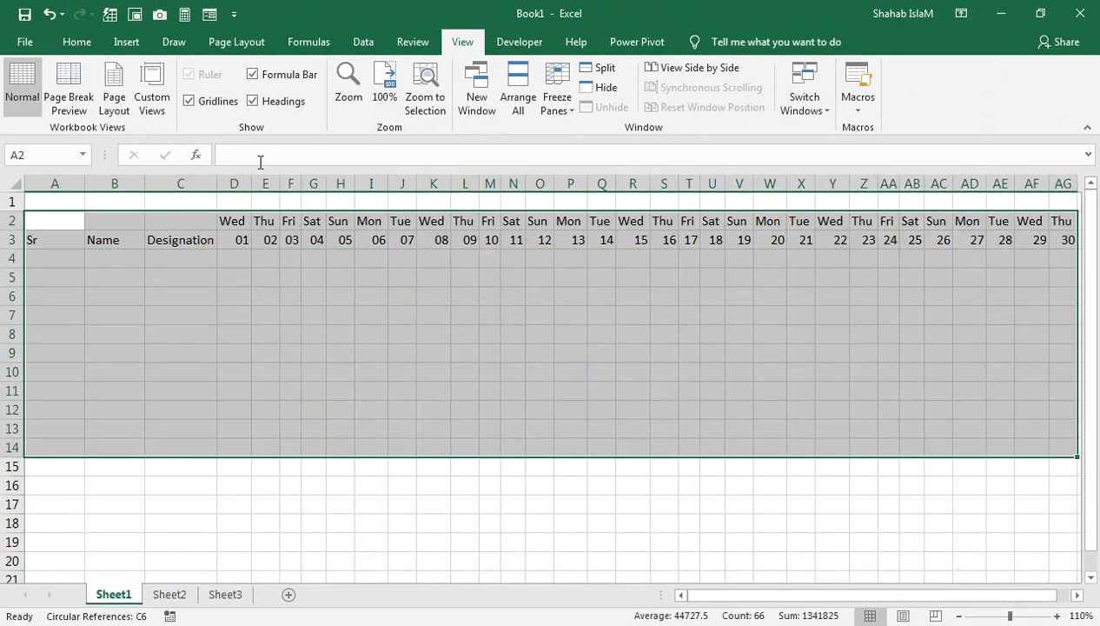
{"action": "left_click", "coordinate": [76, 45]}
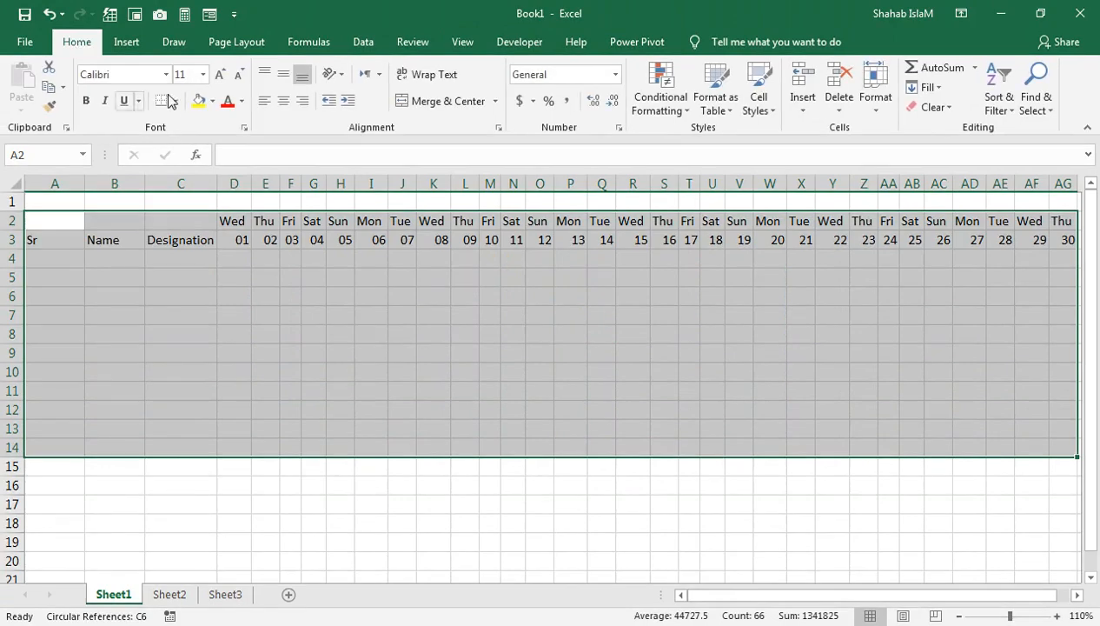
{"action": "left_click", "coordinate": [175, 102]}
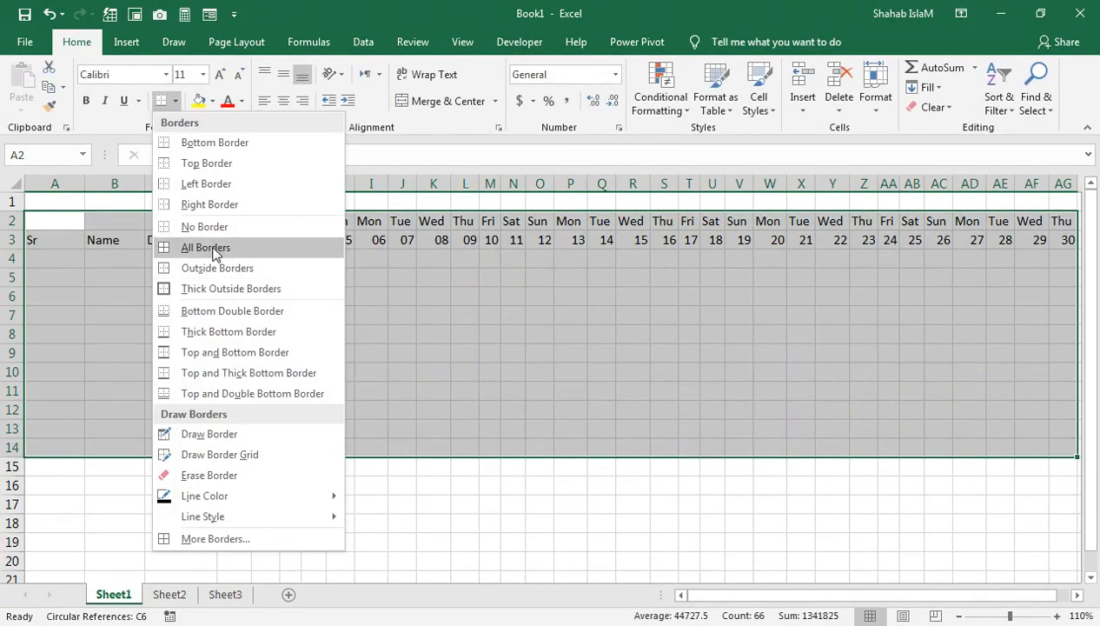
{"action": "left_click", "coordinate": [209, 248]}
Step: Number the Sr column 1 to 8 in A4:A11 by filling down from 1 and 2, and center the numbers
{"action": "left_click", "coordinate": [76, 253]}
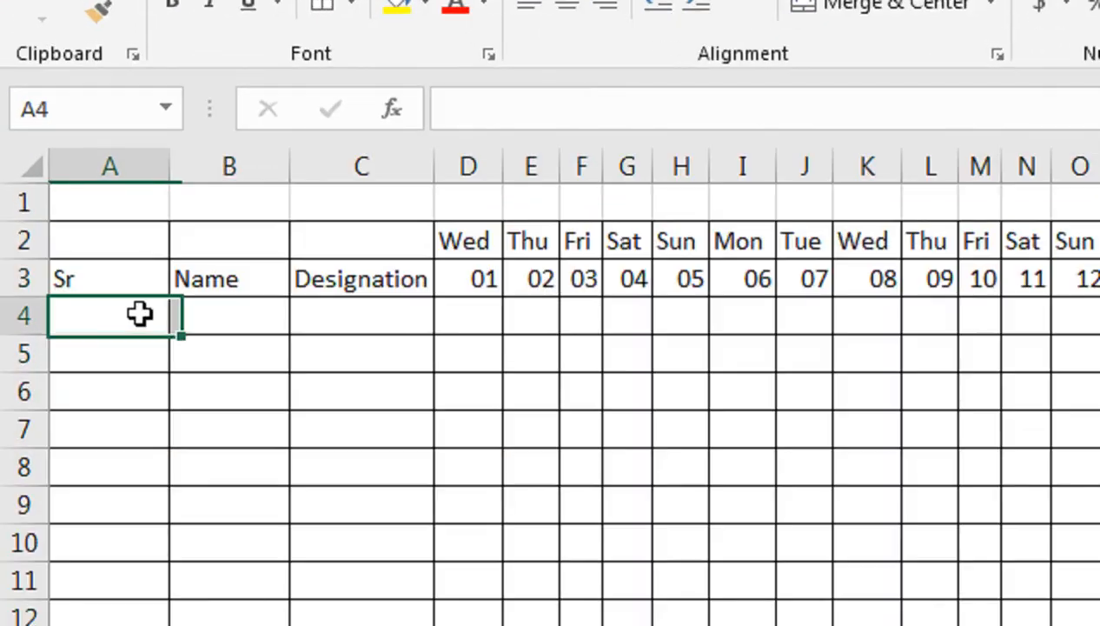
{"action": "type", "text": "1"}
{"action": "key", "text": "Return"}
{"action": "type", "text": "2"}
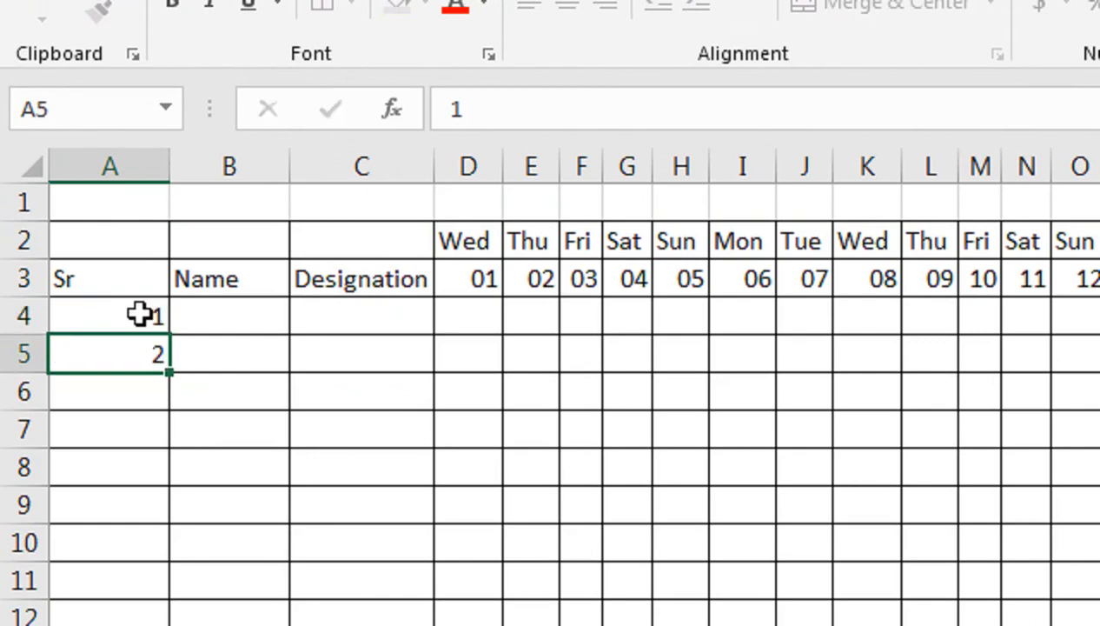
{"action": "left_click_drag", "start_coordinate": [139, 315], "coordinate": [137, 356]}
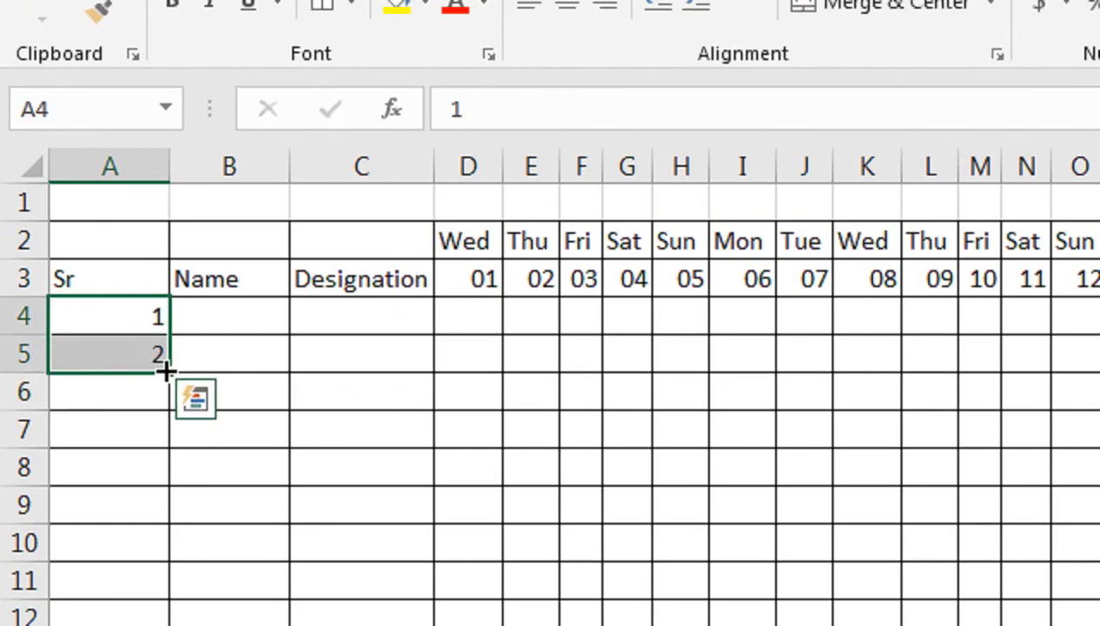
{"action": "left_click_drag", "start_coordinate": [165, 468], "coordinate": [165, 595]}
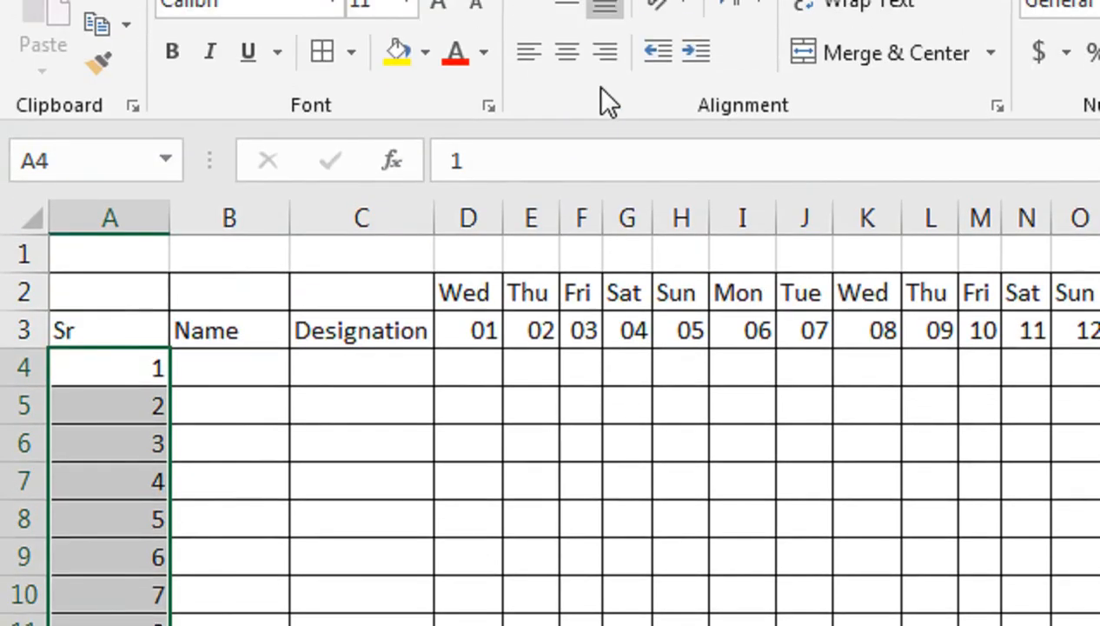
{"action": "left_click", "coordinate": [562, 143]}
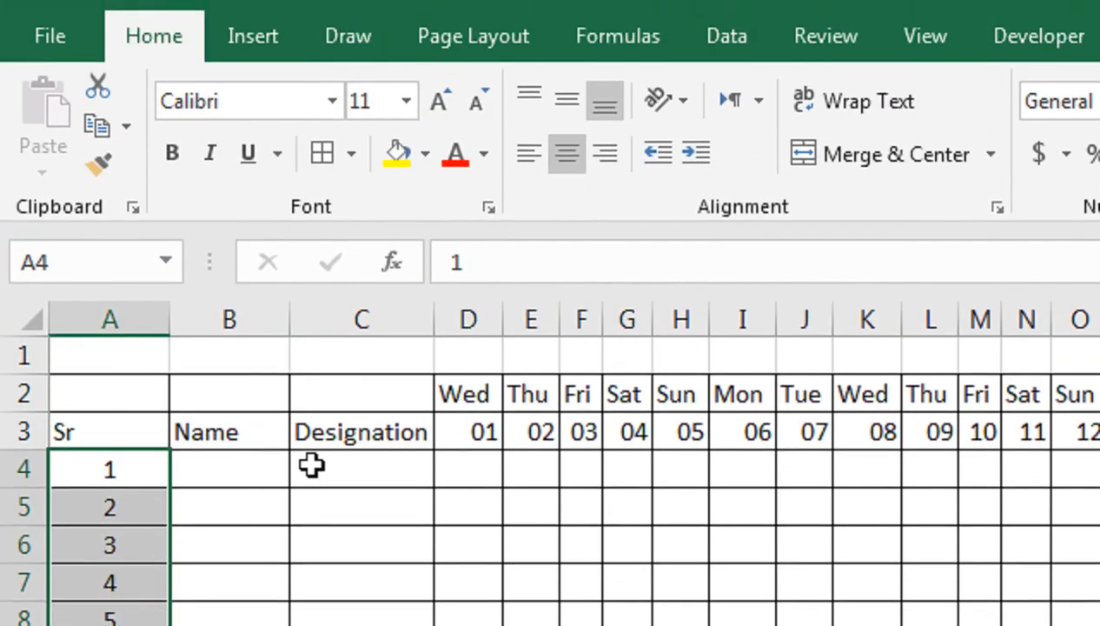
Step: Format the Sr, Name and Designation headers in A3:C3 as centered and bold with a light gold fill
{"action": "left_click", "coordinate": [266, 470]}
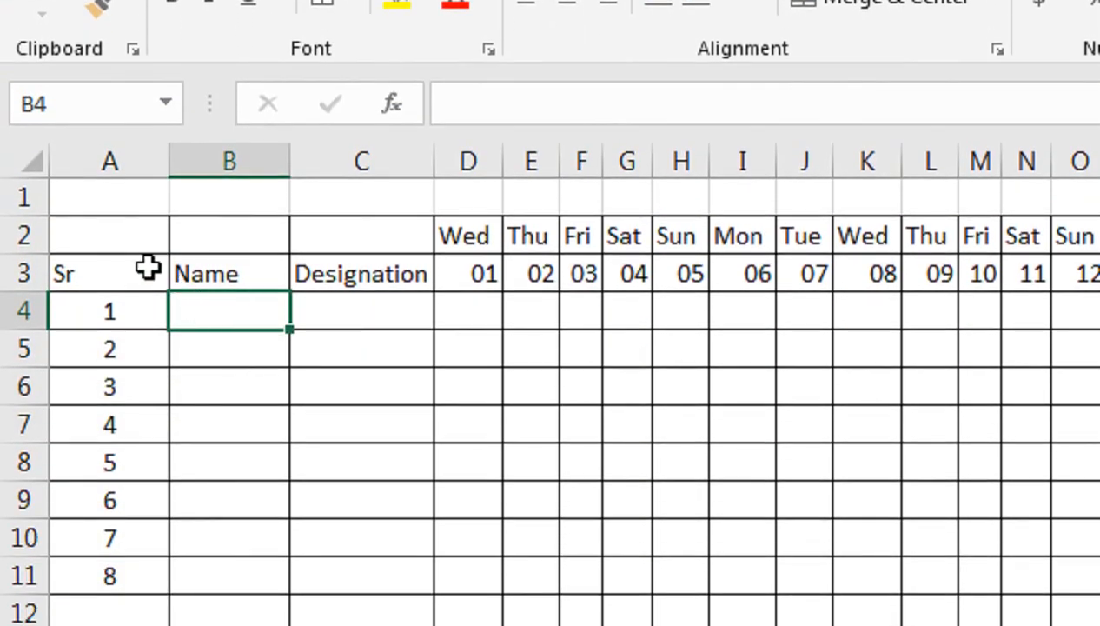
{"action": "left_click_drag", "start_coordinate": [148, 268], "coordinate": [315, 277]}
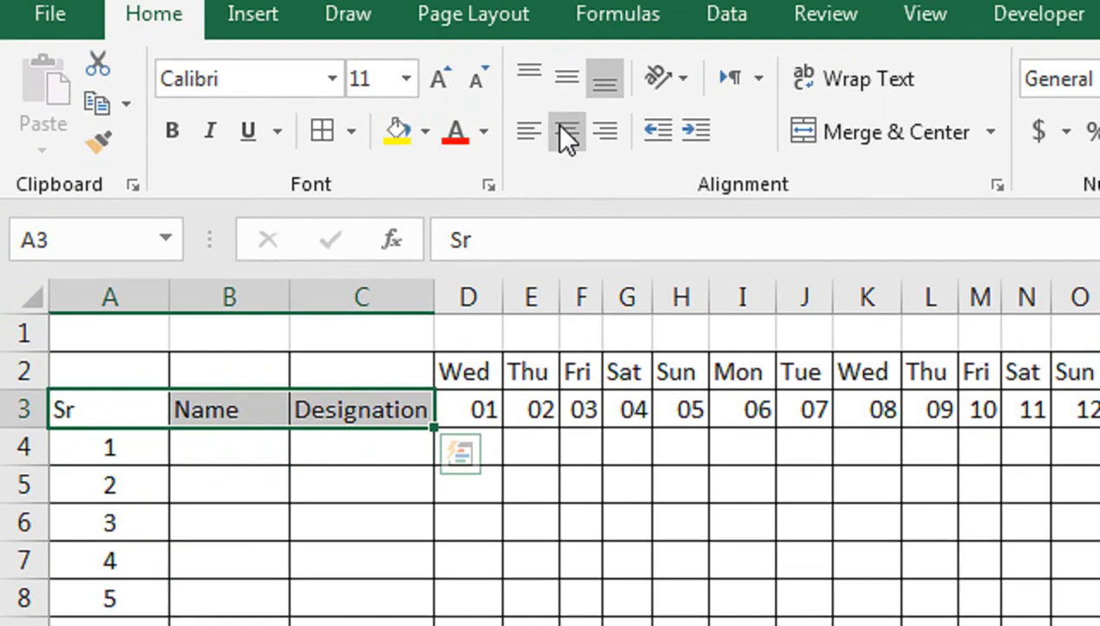
{"action": "left_click", "coordinate": [566, 165]}
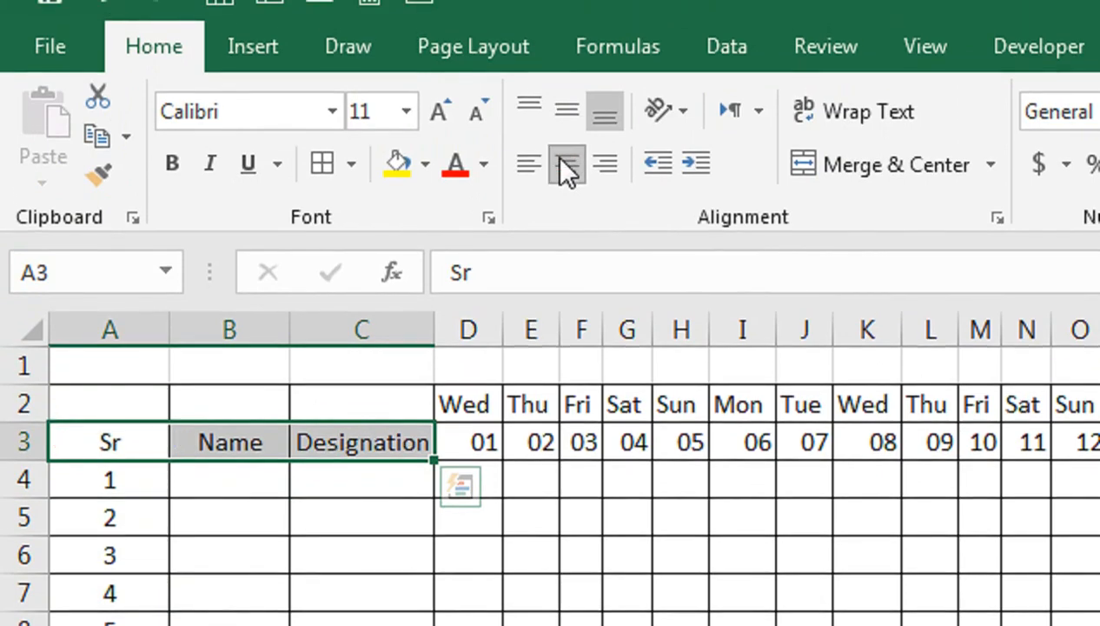
{"action": "left_click", "coordinate": [422, 172]}
{"action": "left_click", "coordinate": [599, 269]}
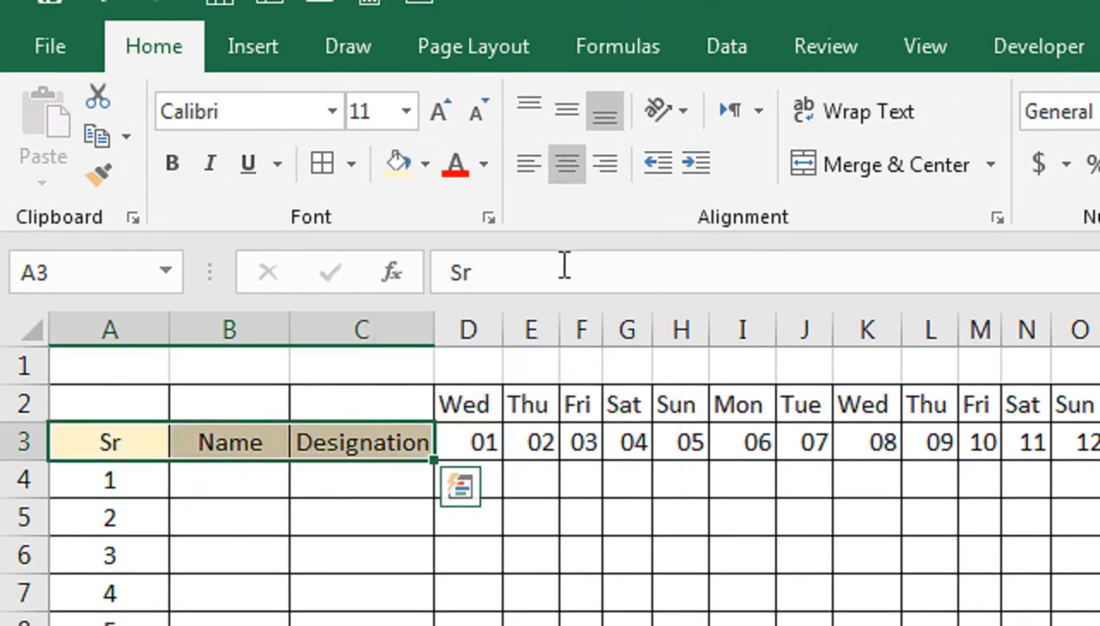
{"action": "left_click", "coordinate": [171, 163]}
Step: Format the weekday and date headers in D2:AG3 with a dark blue fill and bold white text
{"action": "left_click_drag", "start_coordinate": [484, 409], "coordinate": [804, 240]}
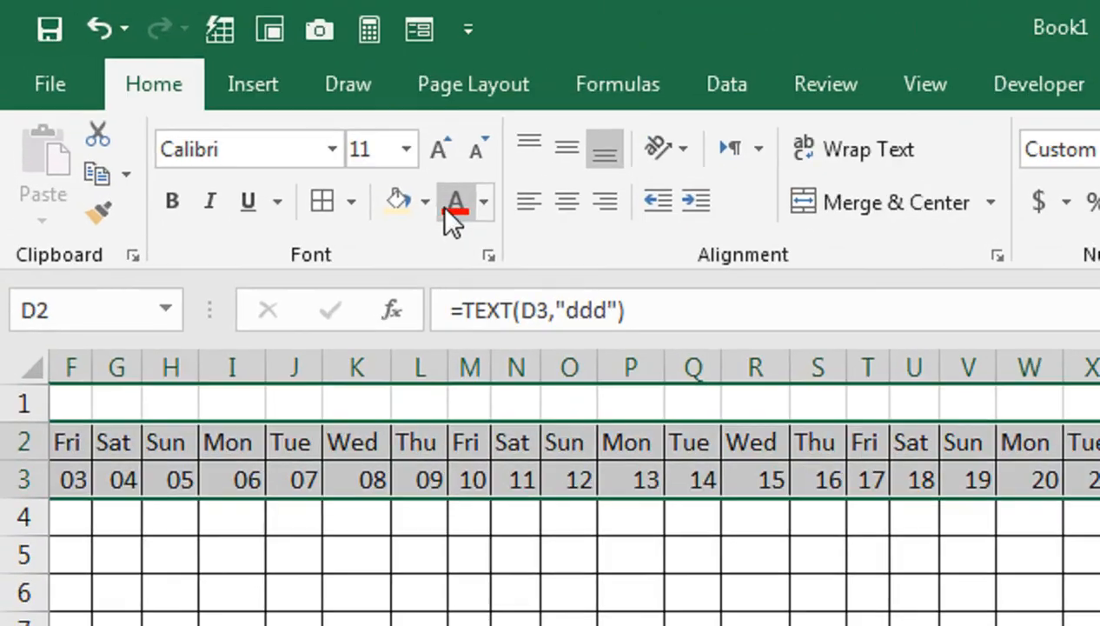
{"action": "left_click", "coordinate": [425, 202]}
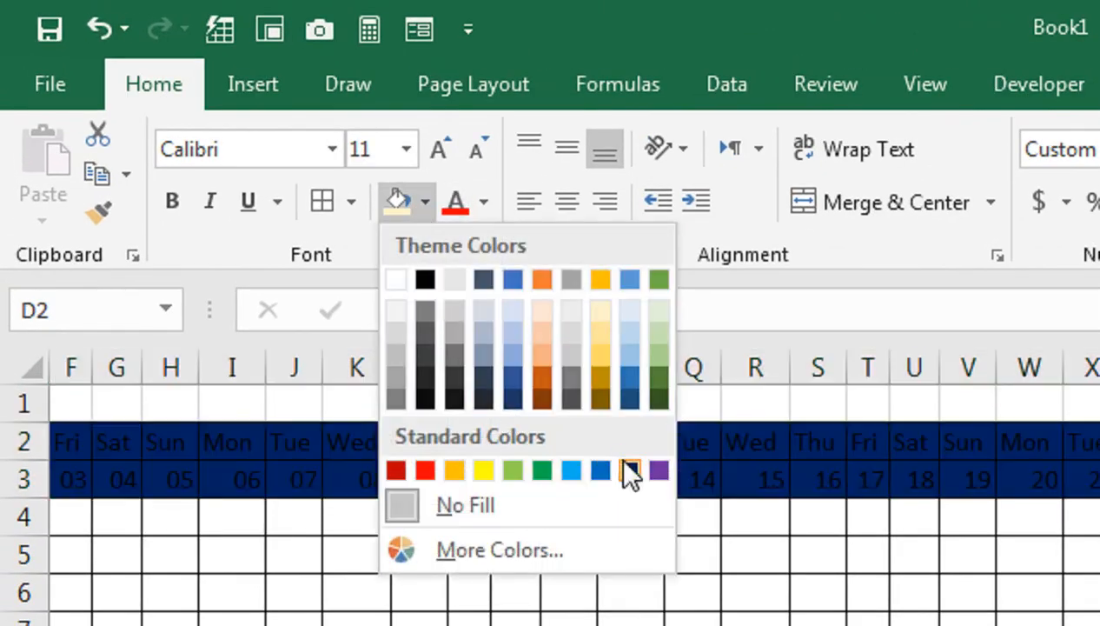
{"action": "left_click", "coordinate": [619, 459]}
{"action": "left_click", "coordinate": [483, 199]}
{"action": "left_click", "coordinate": [460, 317]}
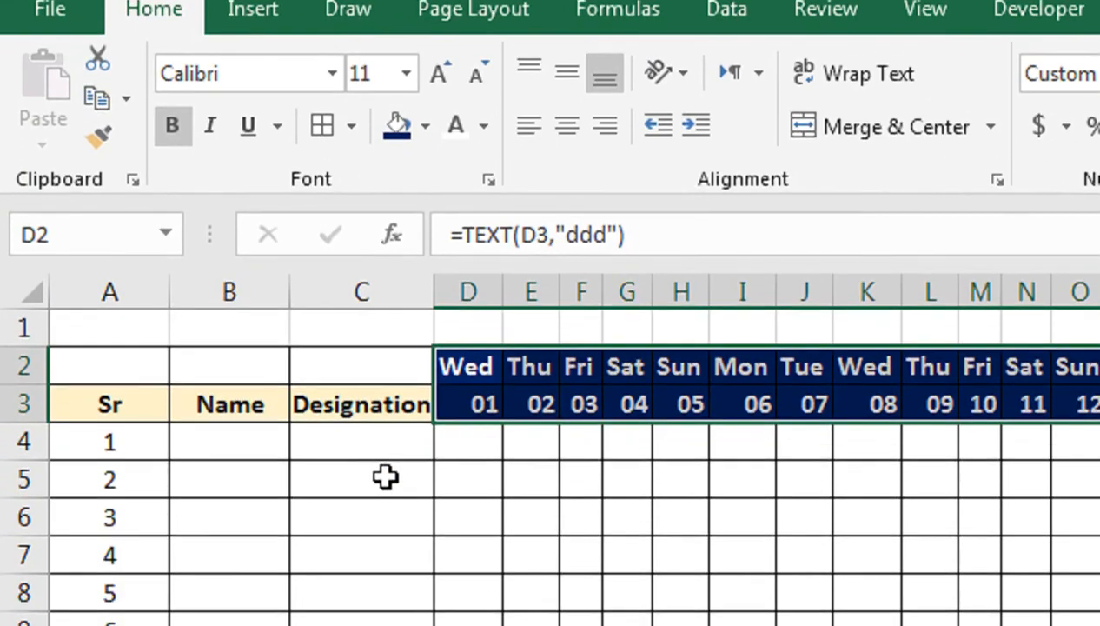
Step: Enter the first employee's name in B4 and fill it down the Name column through B11
{"action": "left_click", "coordinate": [238, 513]}
{"action": "type", "text": "farah"}
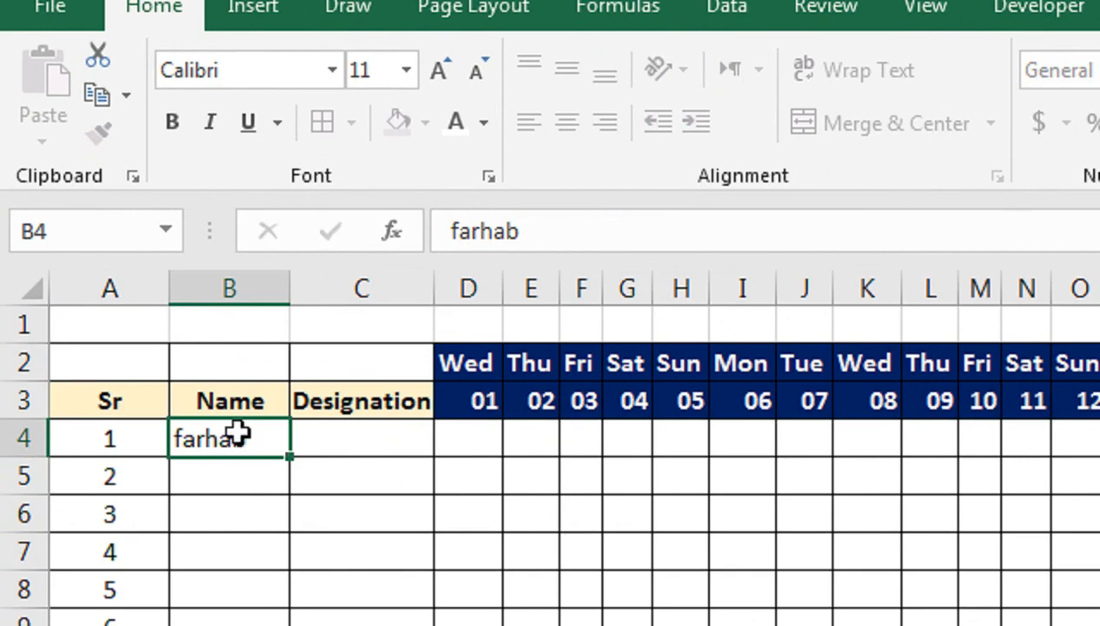
{"action": "key", "text": "Return"}
{"action": "left_click", "coordinate": [282, 445]}
{"action": "left_click_drag", "start_coordinate": [287, 465], "coordinate": [307, 625]}
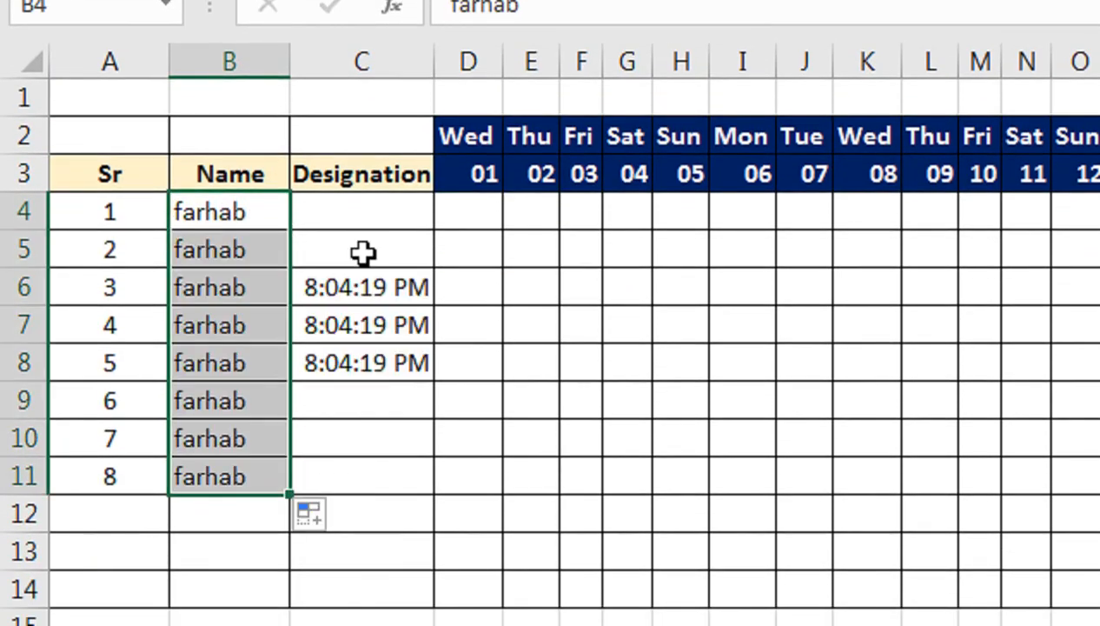
{"action": "left_click", "coordinate": [246, 209]}
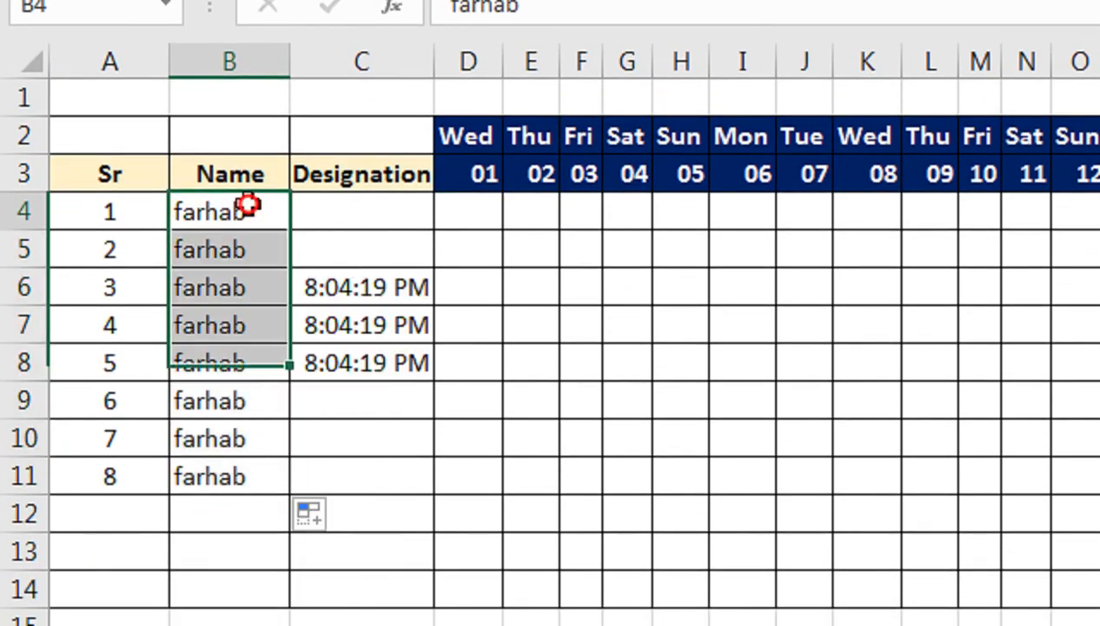
Step: Correct the last letter of the name in B4 and fill the custom name list down through B11
{"action": "double_click", "coordinate": [265, 212]}
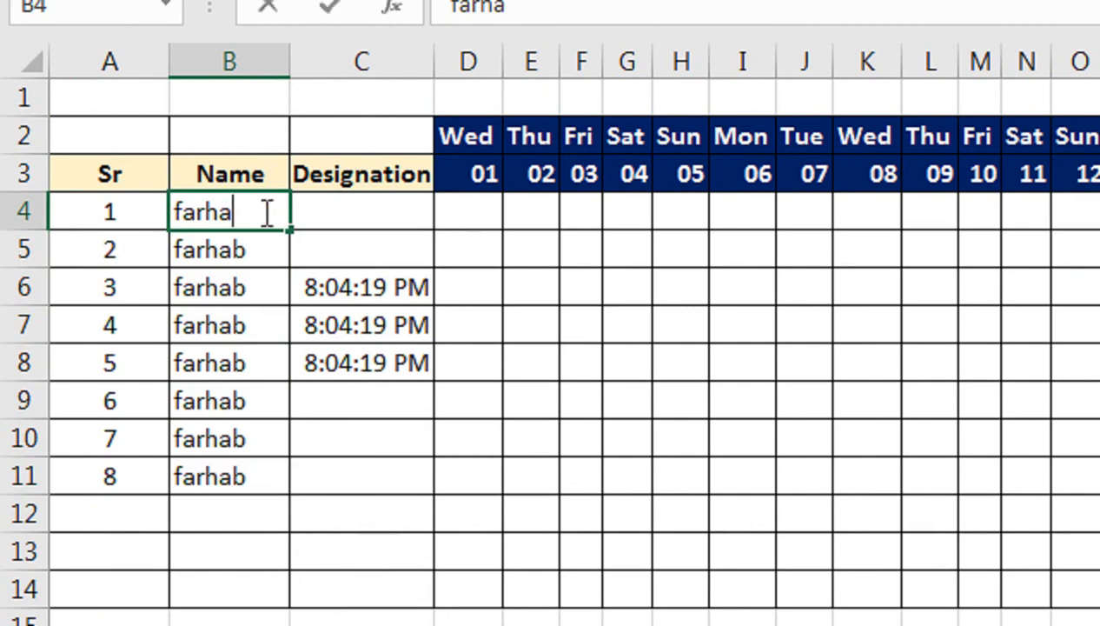
{"action": "key", "text": "Return"}
{"action": "left_click", "coordinate": [264, 212]}
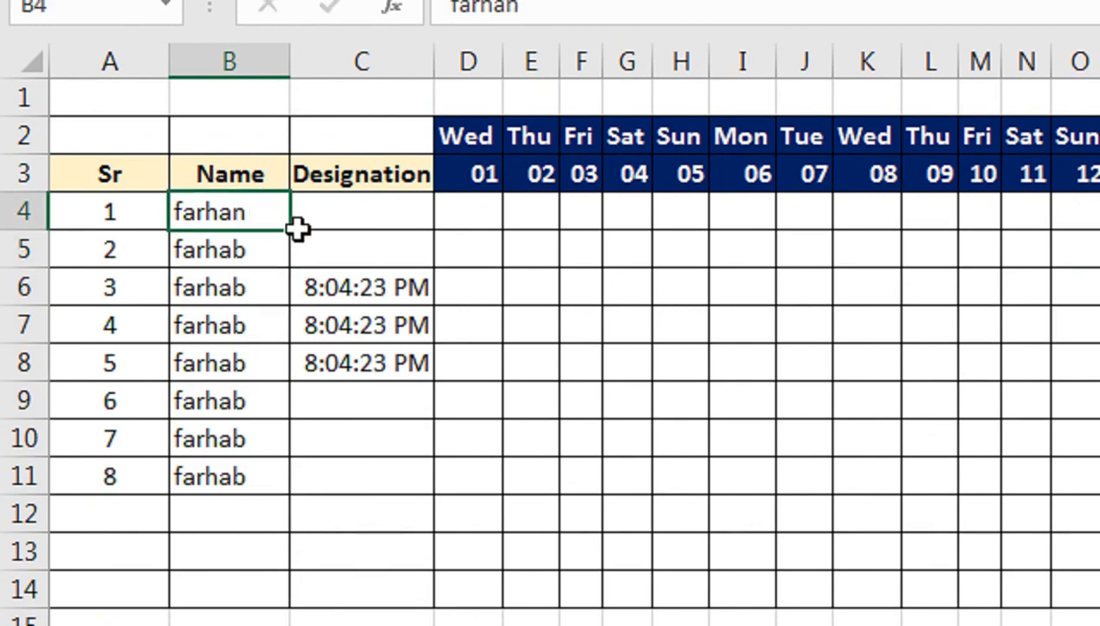
{"action": "left_click_drag", "start_coordinate": [293, 229], "coordinate": [297, 487]}
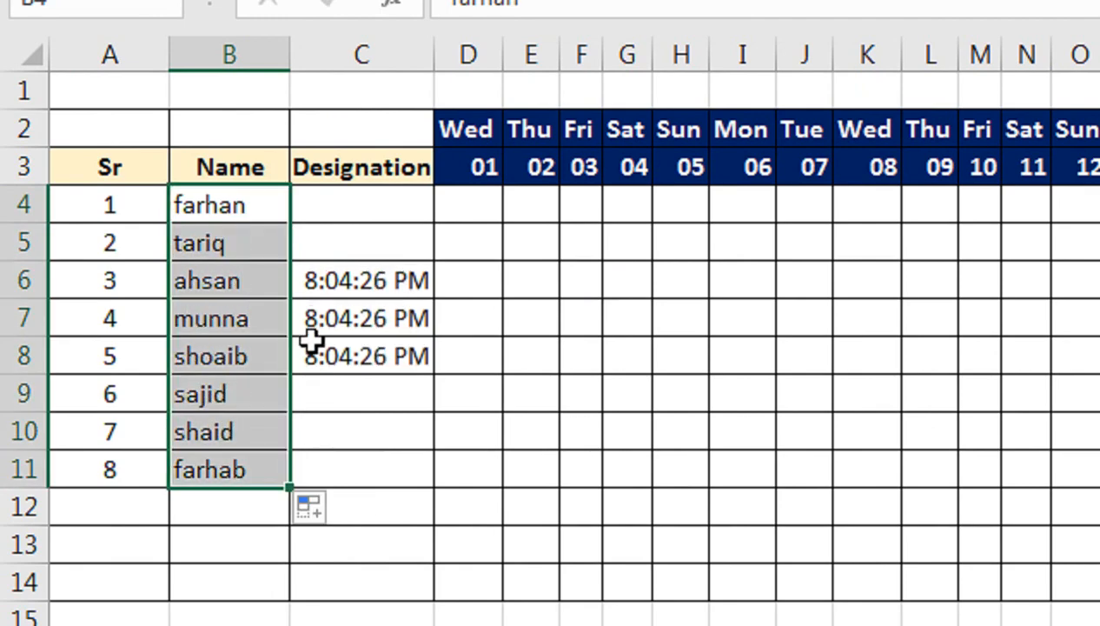
Step: Set C6:C9 to General number format and clear the leftover time formulas from the Designation column
{"action": "left_click_drag", "start_coordinate": [360, 275], "coordinate": [363, 410]}
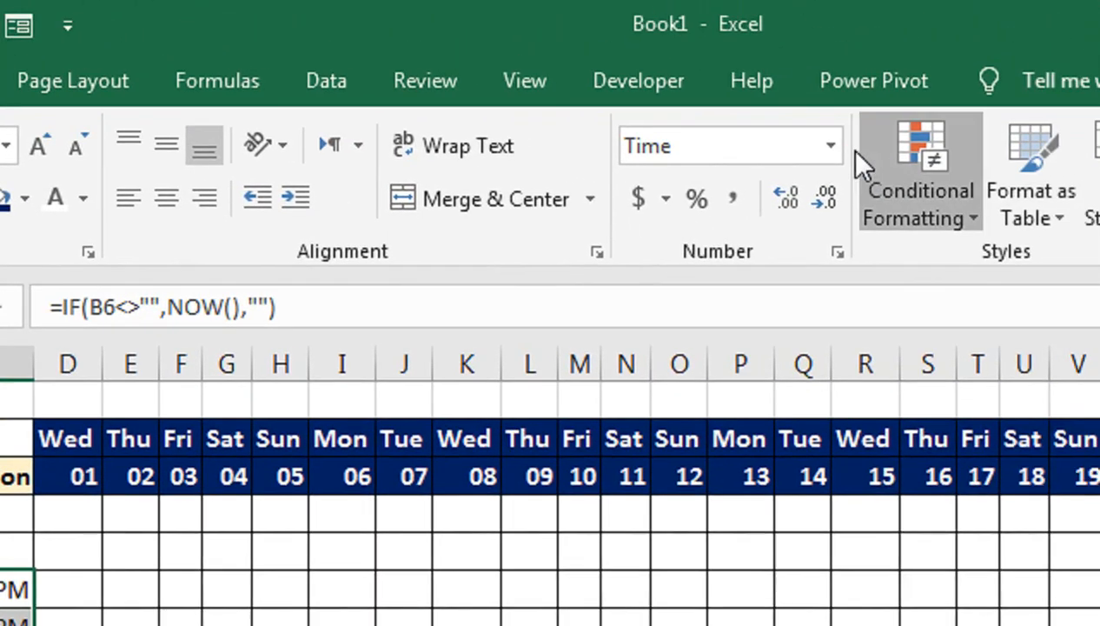
{"action": "left_click", "coordinate": [860, 155]}
{"action": "left_click", "coordinate": [824, 151]}
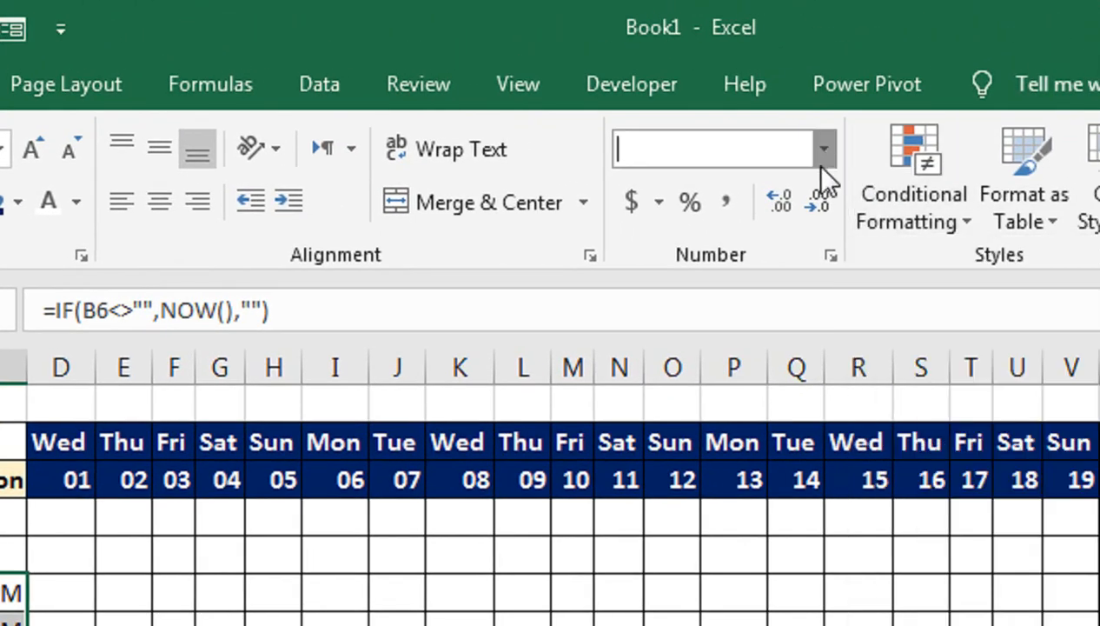
{"action": "left_click", "coordinate": [665, 224]}
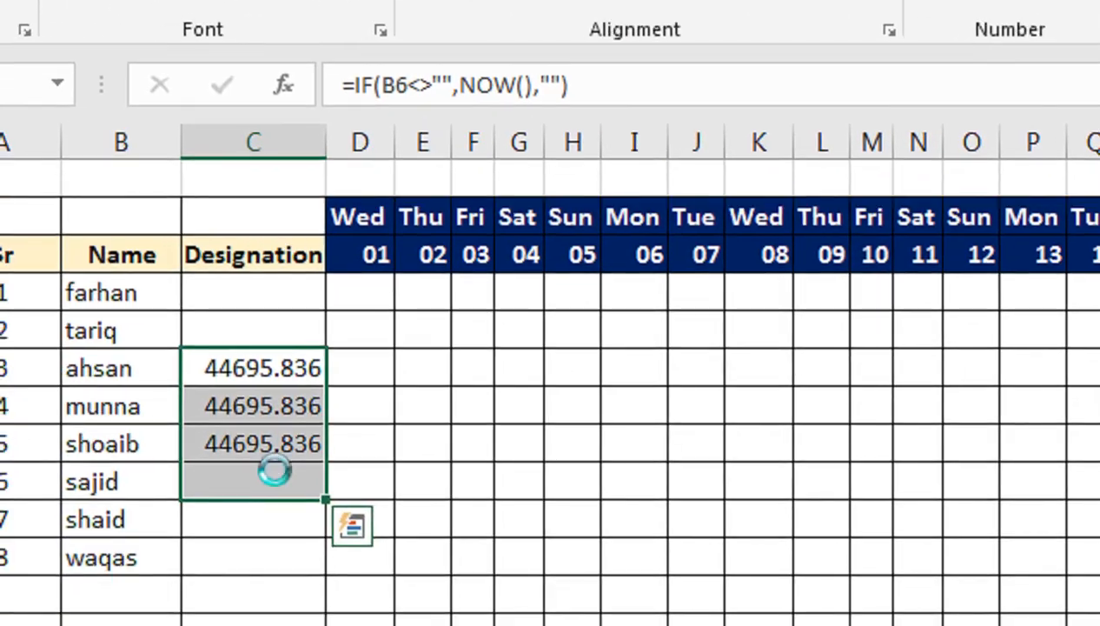
{"action": "key", "text": "Delete"}
{"action": "left_click", "coordinate": [285, 287]}
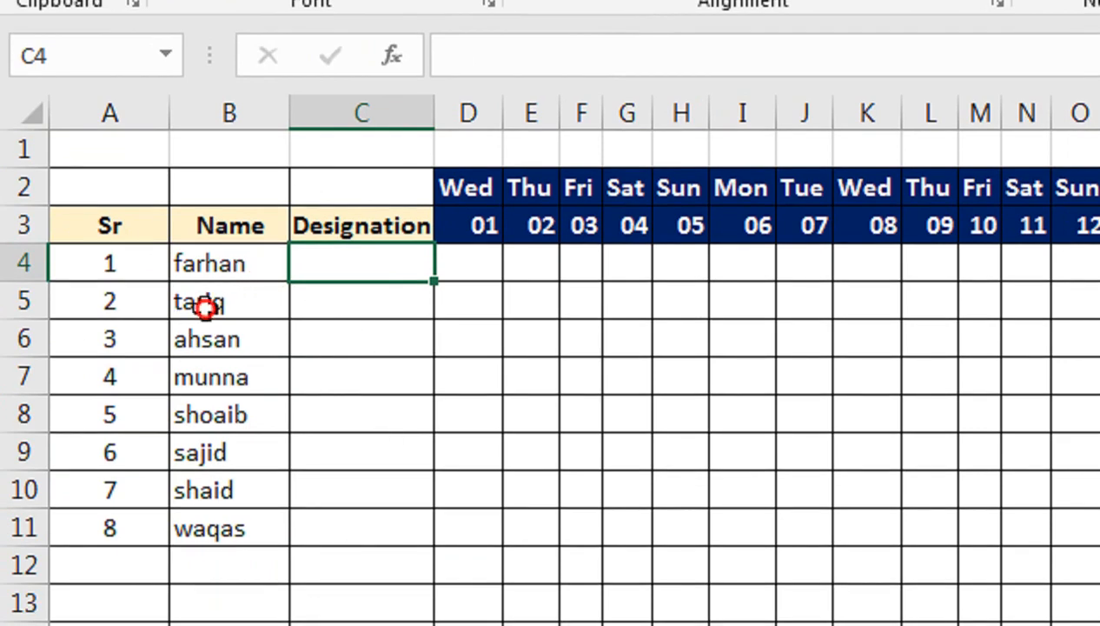
Step: Move the numbers and names in A5:B11 down two rows to A7:B13
{"action": "left_click_drag", "start_coordinate": [204, 306], "coordinate": [223, 528]}
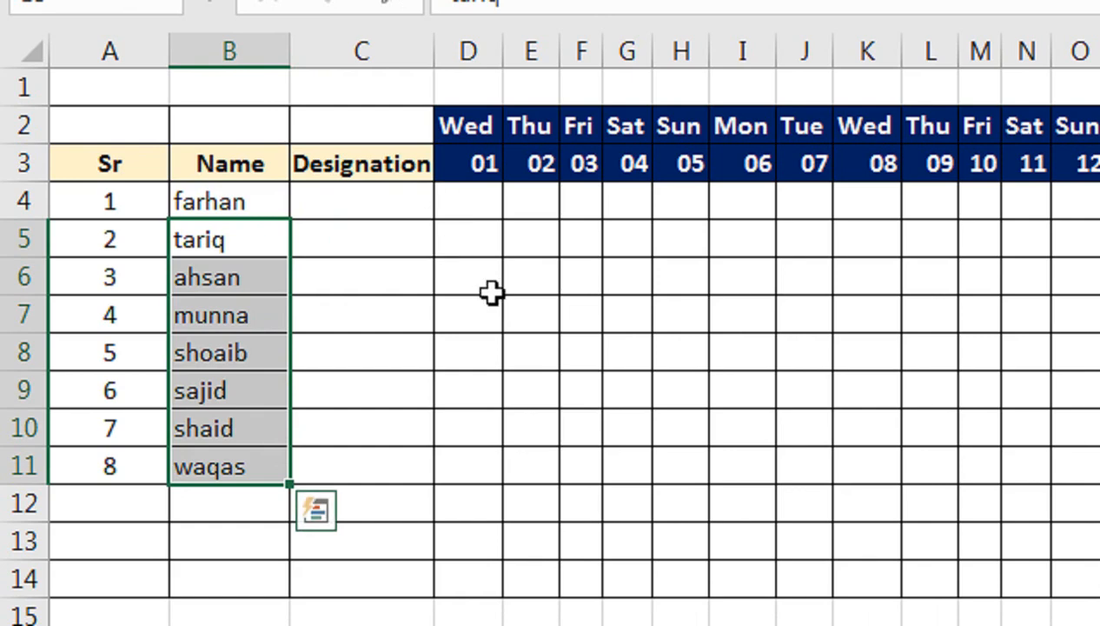
{"action": "left_click_drag", "start_coordinate": [220, 255], "coordinate": [215, 466]}
{"action": "left_click_drag", "start_coordinate": [135, 261], "coordinate": [240, 381]}
{"action": "left_click_drag", "start_coordinate": [113, 239], "coordinate": [296, 461]}
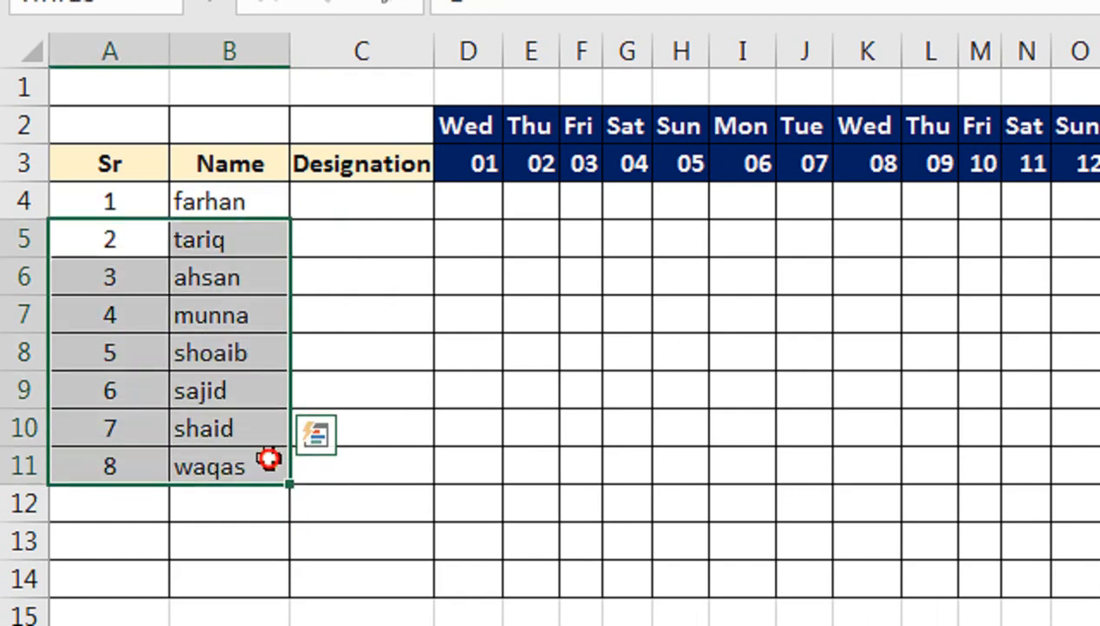
{"action": "left_click_drag", "start_coordinate": [289, 285], "coordinate": [284, 337]}
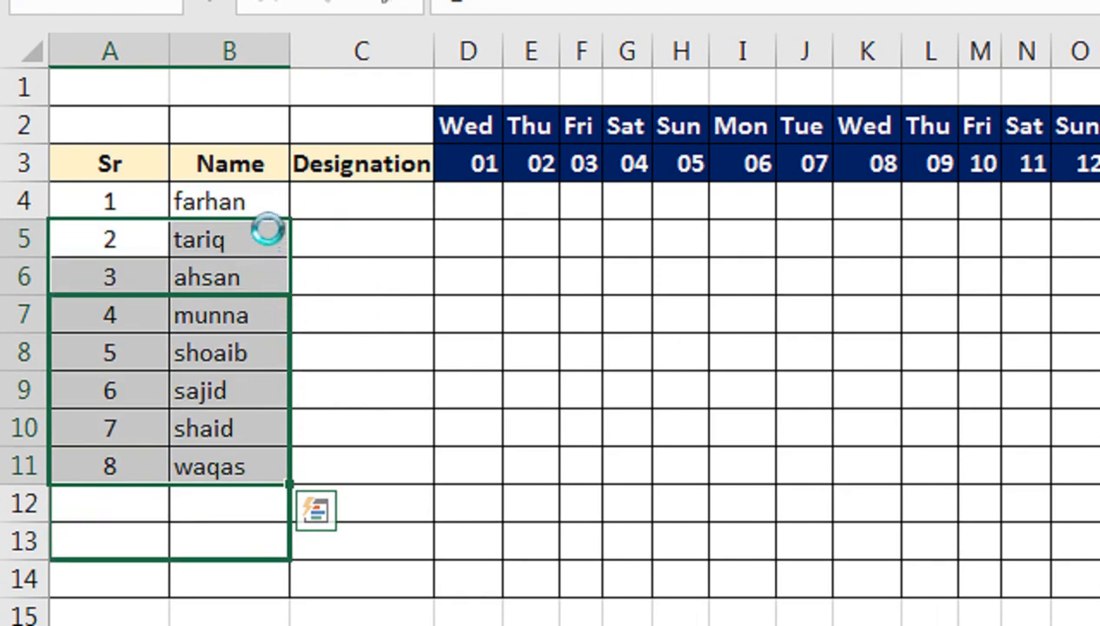
Step: Merge and center rows 4 to 6 separately in the Sr, Name and Designation columns
{"action": "left_click_drag", "start_coordinate": [143, 202], "coordinate": [137, 265]}
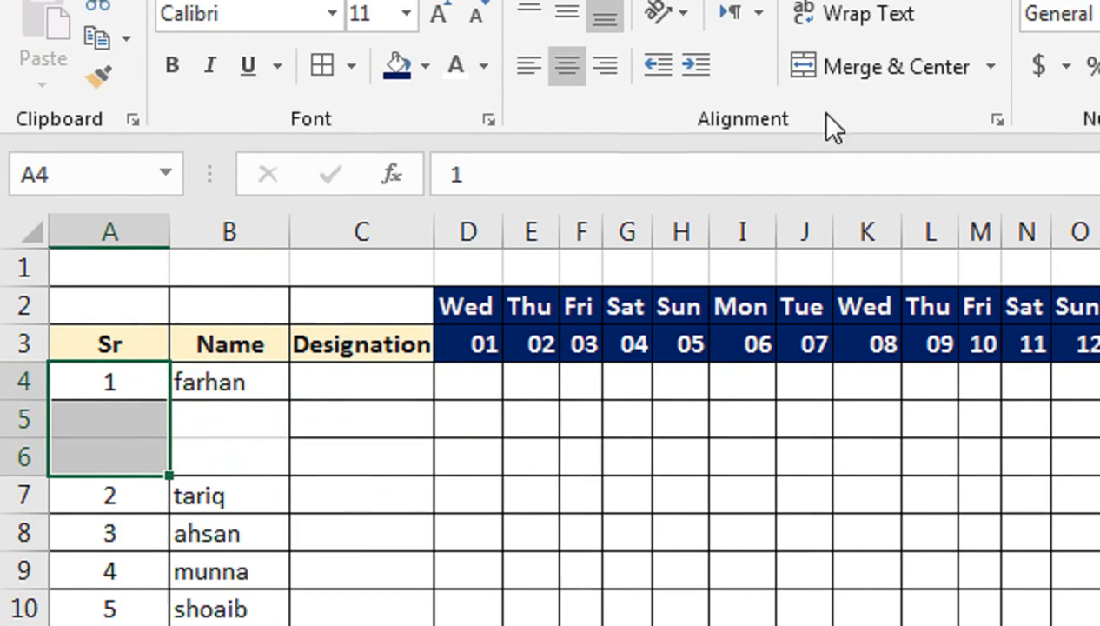
{"action": "left_click", "coordinate": [895, 66]}
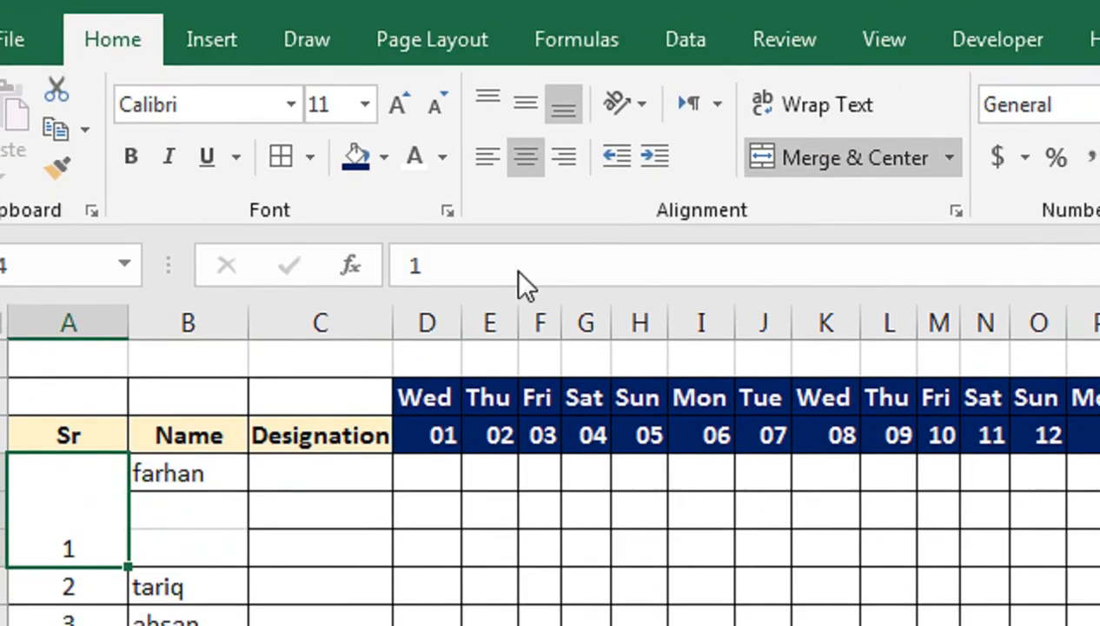
{"action": "left_click_drag", "start_coordinate": [230, 391], "coordinate": [259, 441]}
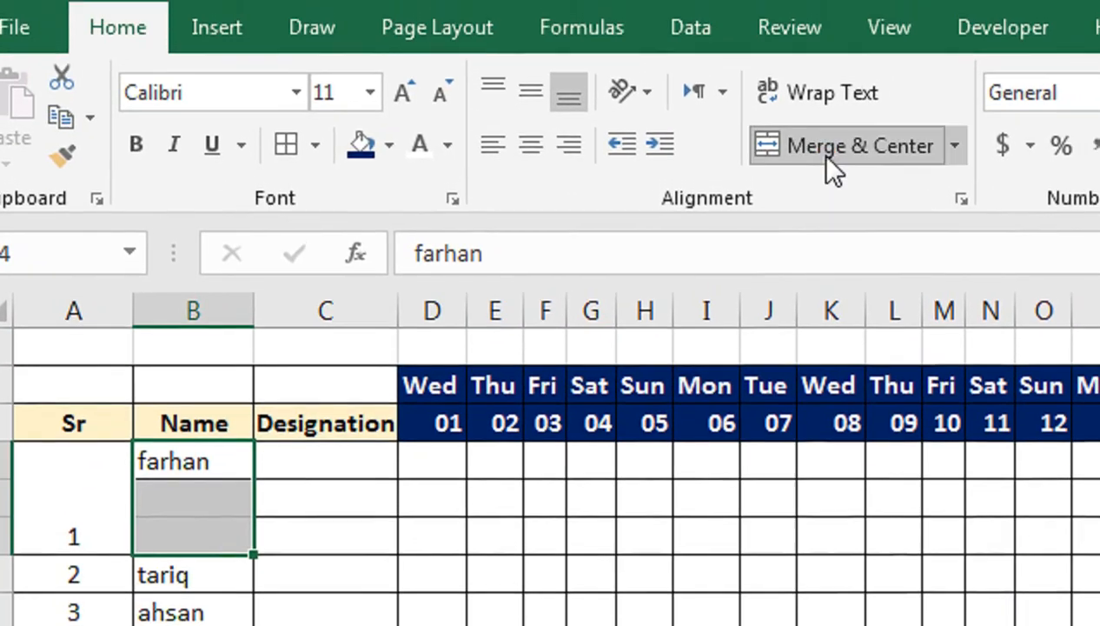
{"action": "left_click", "coordinate": [869, 83]}
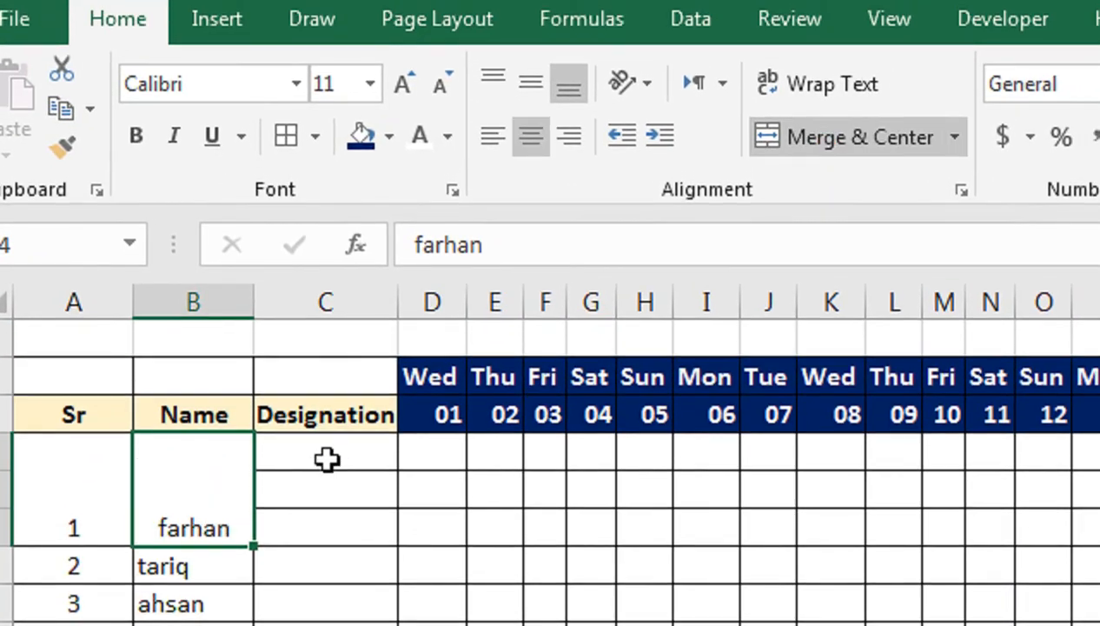
{"action": "left_click_drag", "start_coordinate": [327, 460], "coordinate": [314, 543]}
{"action": "left_click", "coordinate": [791, 136]}
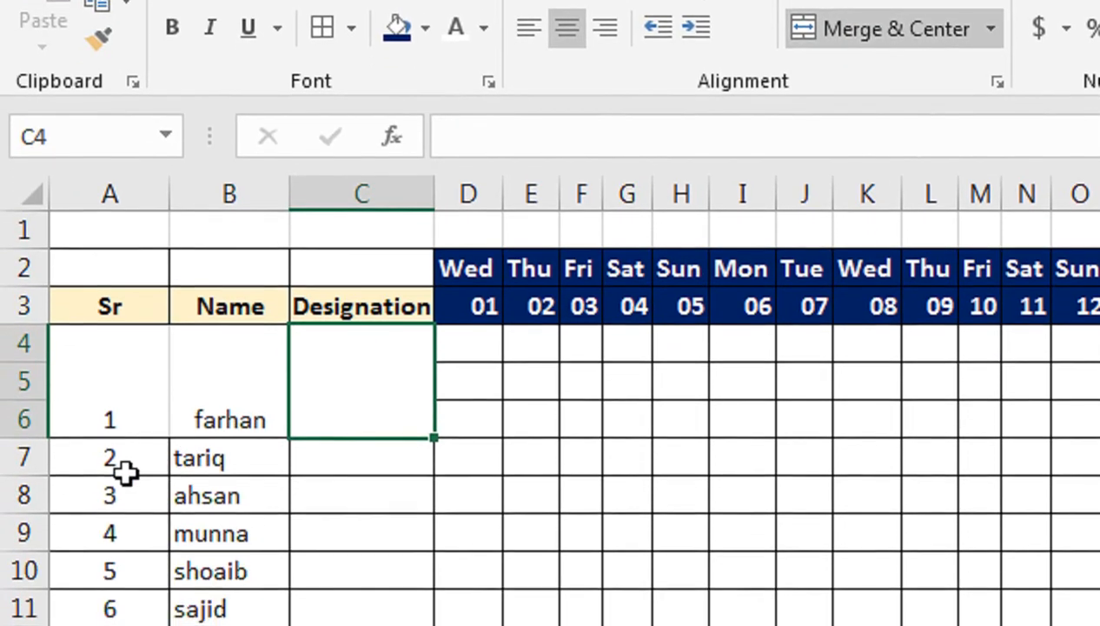
Step: Clear the numbers and names in A7:B13, and fill the merged block A4:C6 down through row 12
{"action": "left_click_drag", "start_coordinate": [103, 539], "coordinate": [195, 625]}
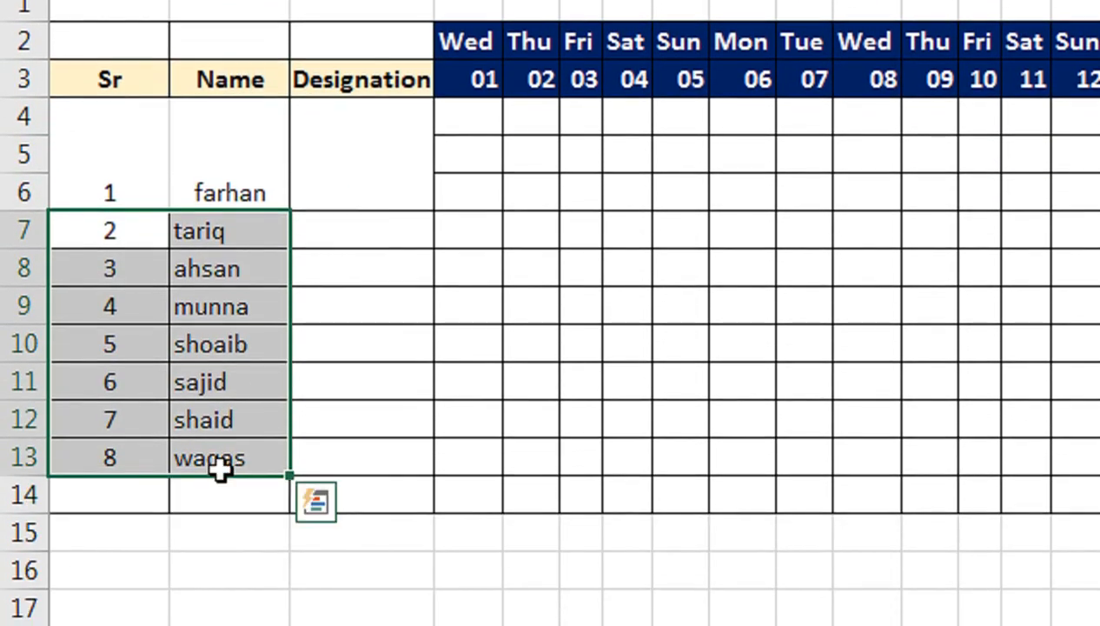
{"action": "key", "text": "Delete"}
{"action": "left_click_drag", "start_coordinate": [130, 147], "coordinate": [277, 186]}
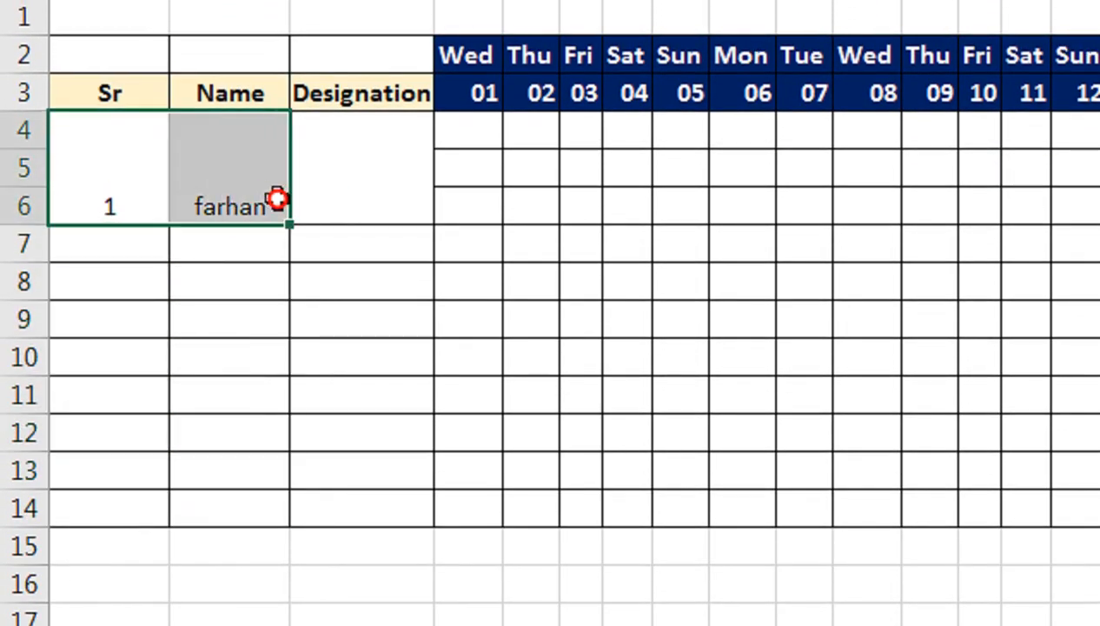
{"action": "left_click_drag", "start_coordinate": [152, 187], "coordinate": [364, 187]}
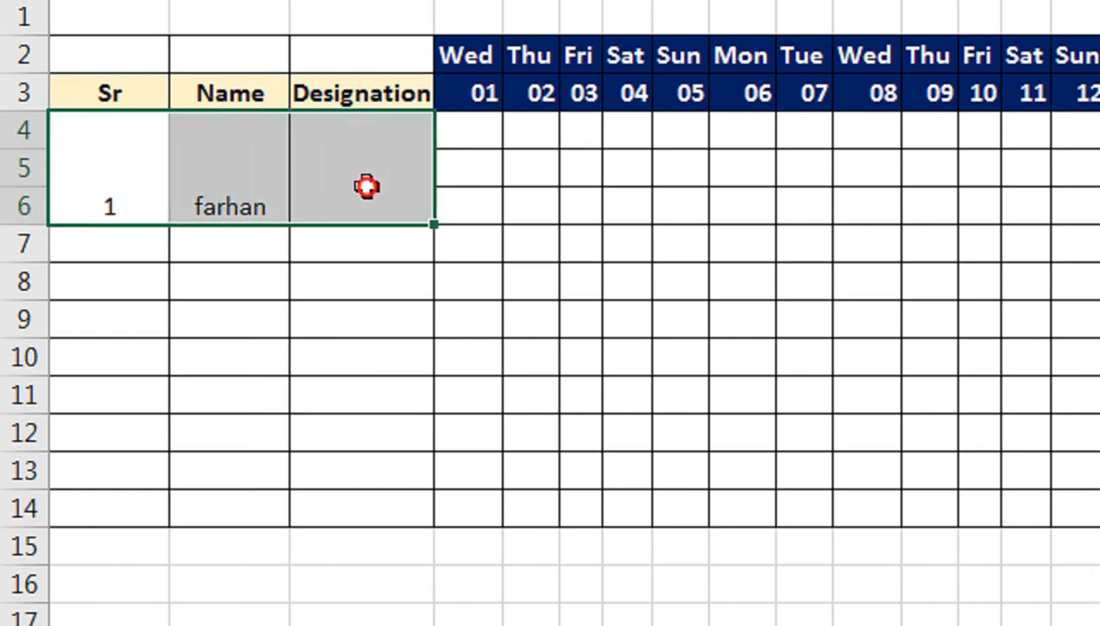
{"action": "left_click_drag", "start_coordinate": [439, 224], "coordinate": [429, 297]}
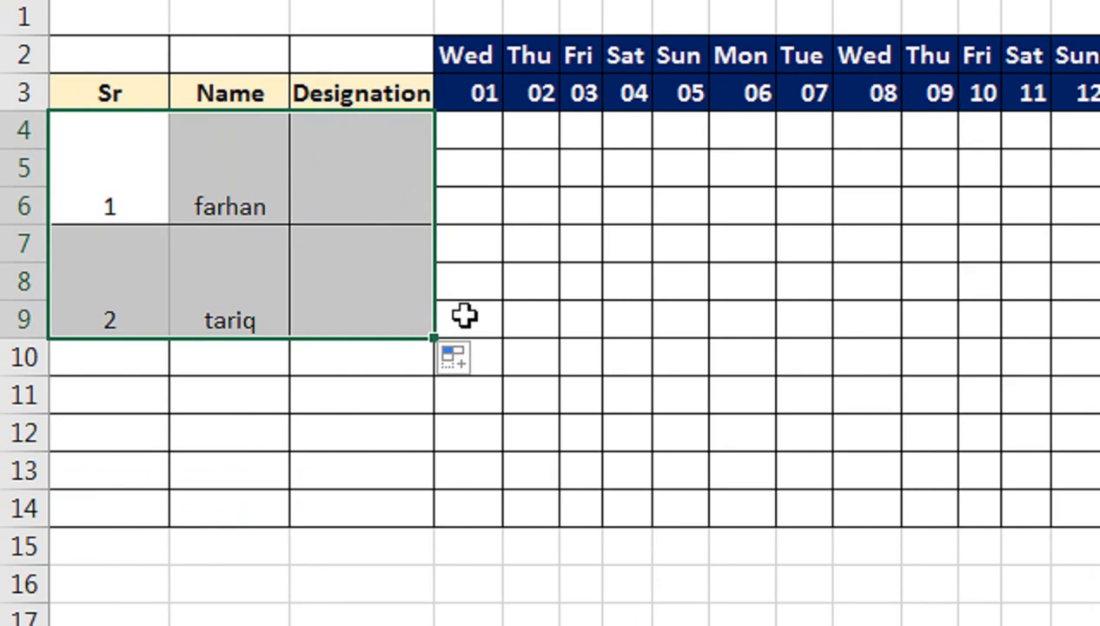
{"action": "left_click_drag", "start_coordinate": [432, 338], "coordinate": [437, 435]}
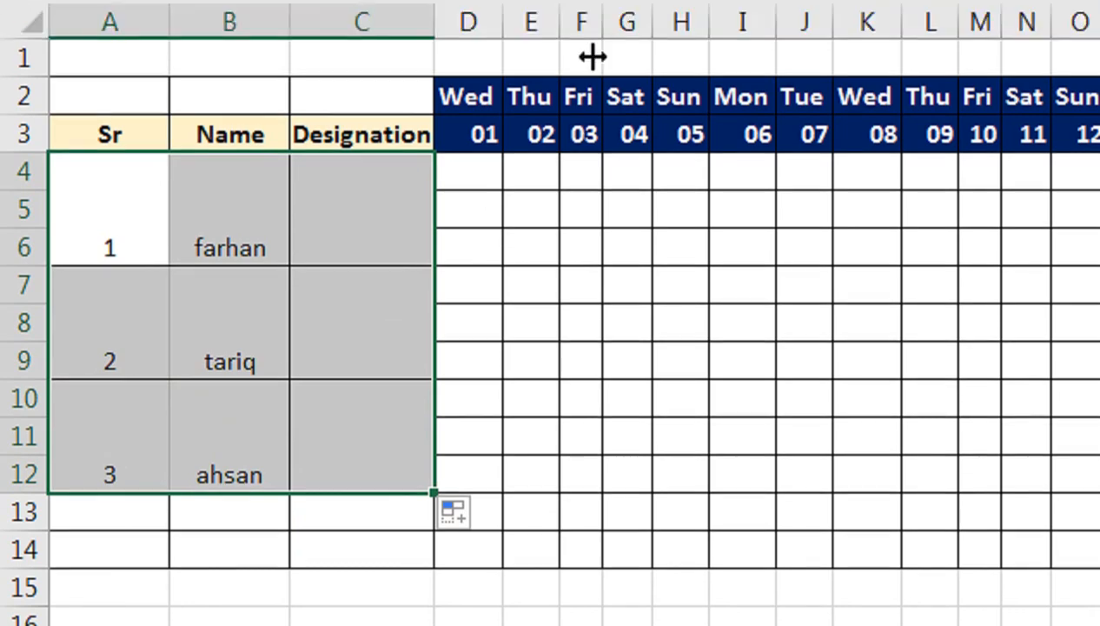
Step: Center the merged entries in A4:C12 vertically and horizontally, make them bold and increase their font size
{"action": "left_click", "coordinate": [572, 93]}
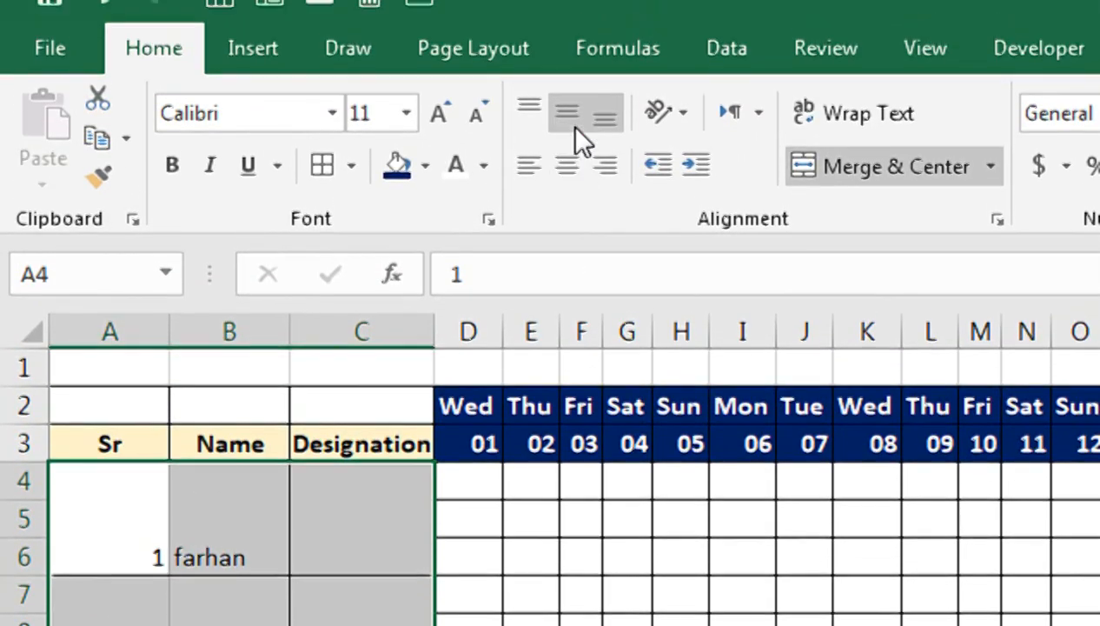
{"action": "left_click", "coordinate": [574, 127]}
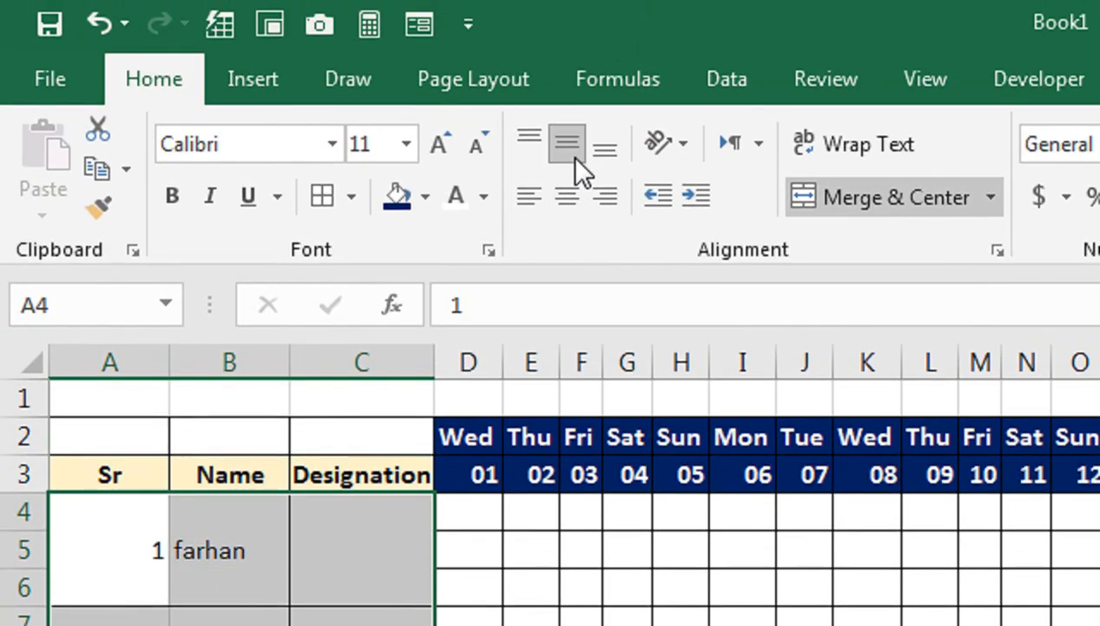
{"action": "left_click", "coordinate": [569, 198]}
{"action": "left_click", "coordinate": [173, 197]}
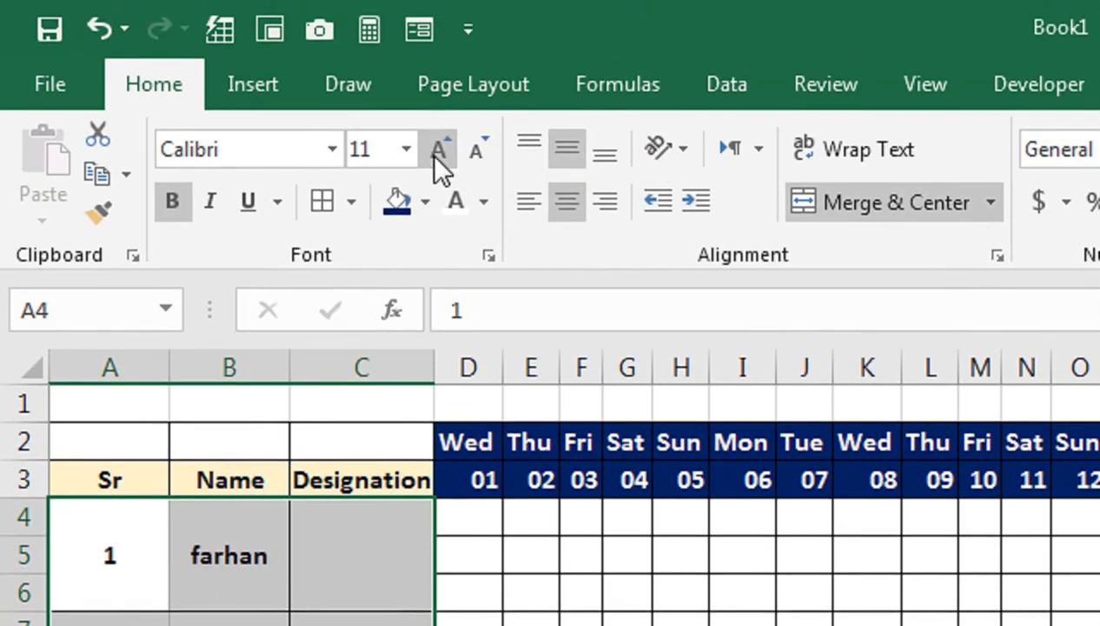
{"action": "left_click", "coordinate": [439, 144]}
{"action": "left_click", "coordinate": [439, 145]}
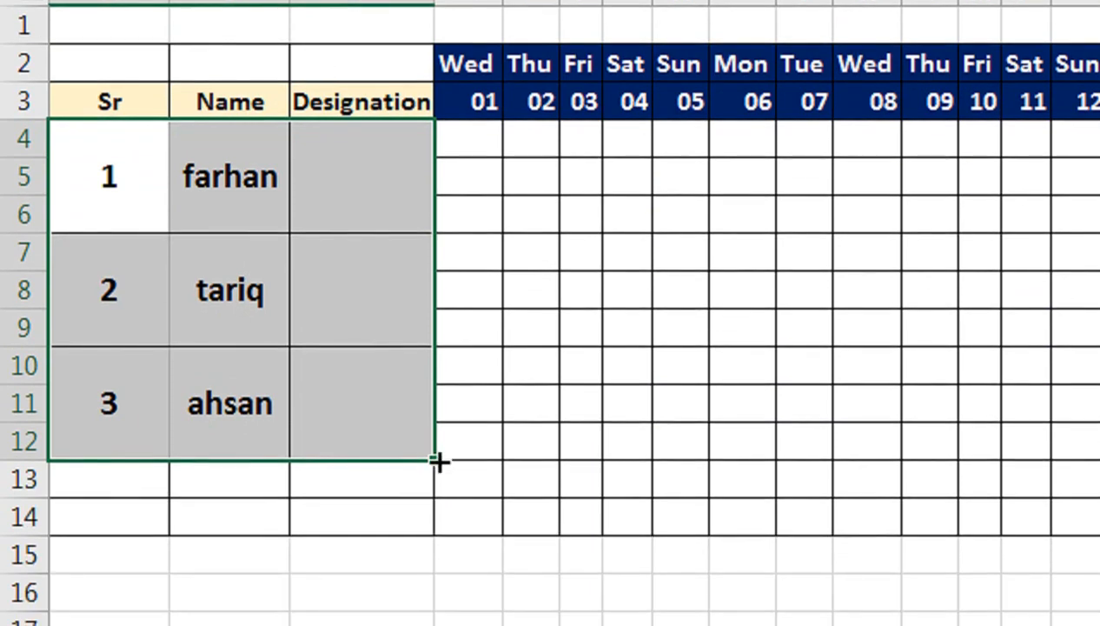
Step: Fill the merged employee entries in A4:C12 down through row 18, and widen the Designation column
{"action": "left_click_drag", "start_coordinate": [437, 459], "coordinate": [430, 517]}
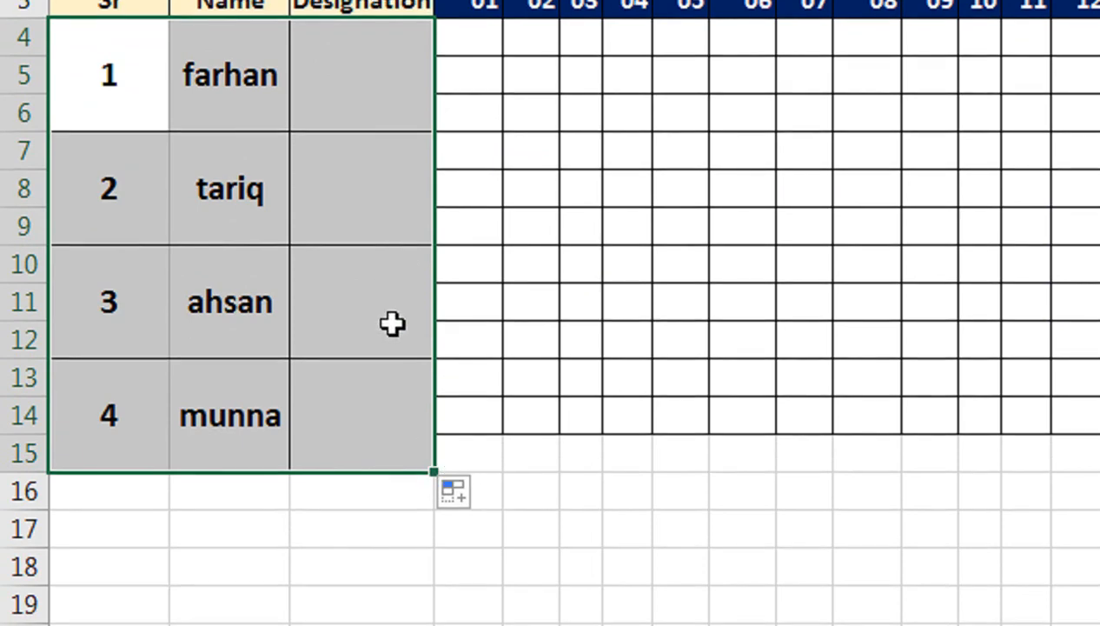
{"action": "left_click_drag", "start_coordinate": [433, 471], "coordinate": [432, 537]}
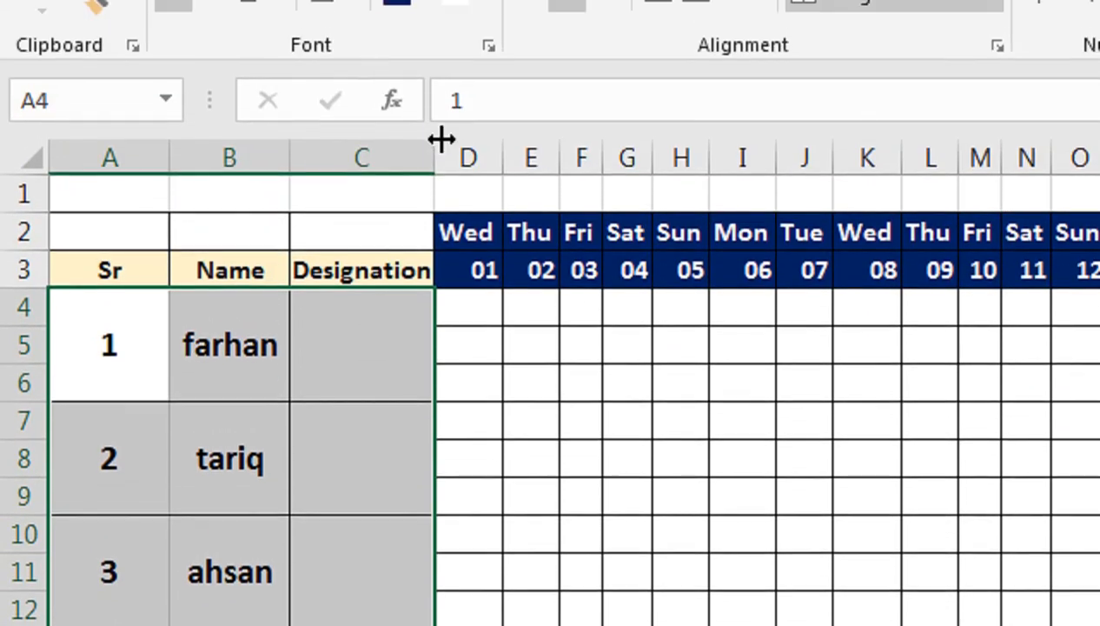
{"action": "left_click_drag", "start_coordinate": [442, 140], "coordinate": [522, 167]}
Step: Paste the copied designations, Administrator through Supervisor, into the merged Designation cells starting at C4
{"action": "left_click", "coordinate": [438, 341]}
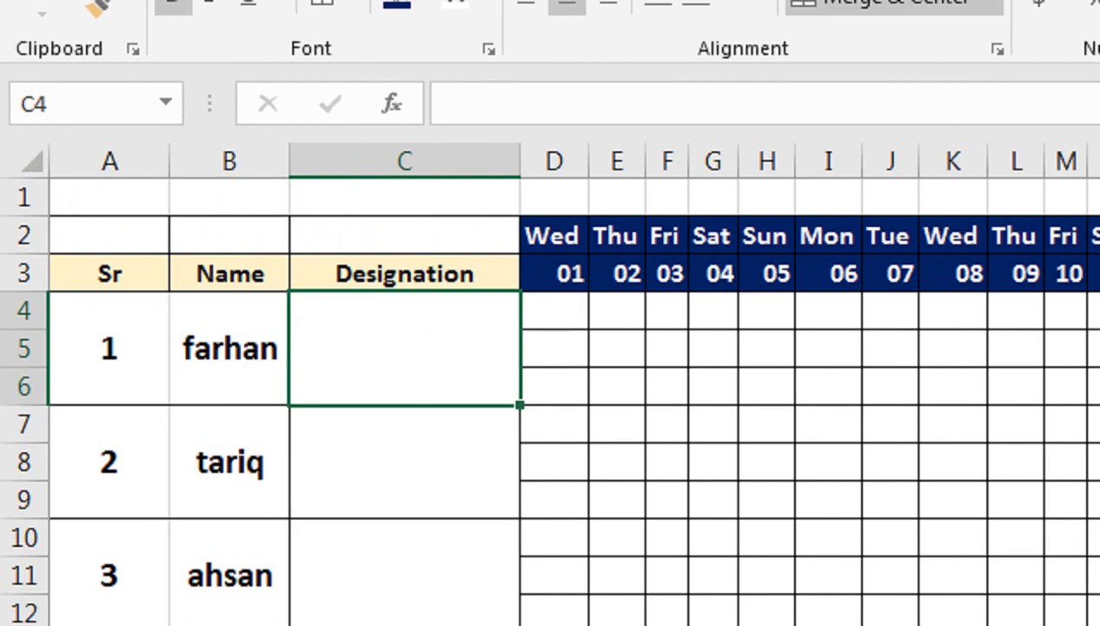
{"action": "type", "text": "Administrator Accountant Admin Officer"}
{"action": "key", "text": "Escape"}
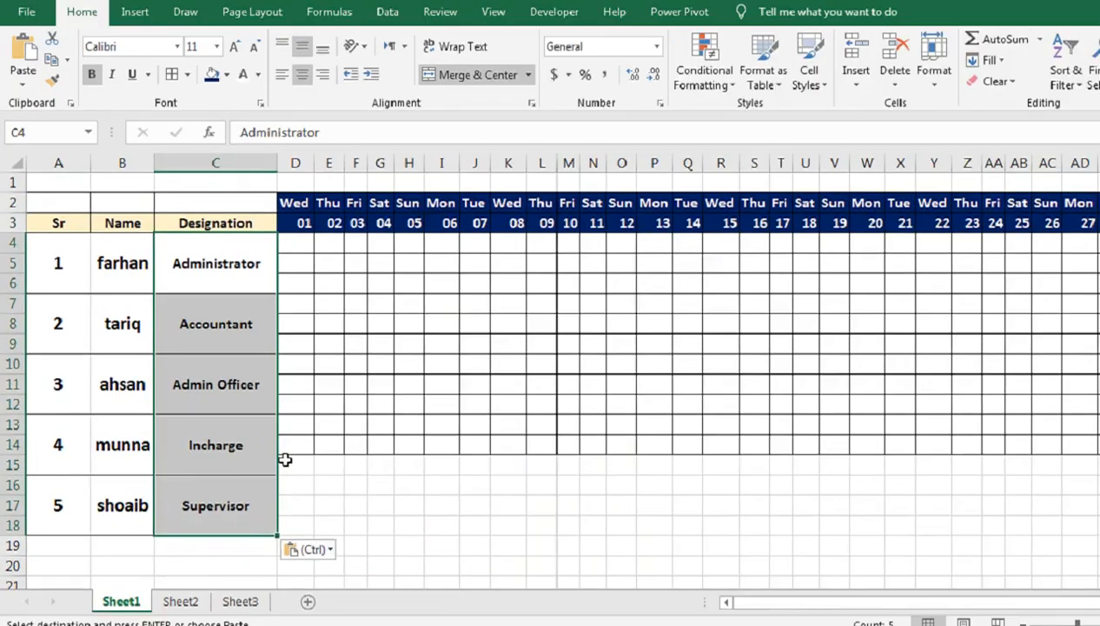
Step: Apply all borders to the date cells D15:AG18 so the grid extends through row 18
{"action": "left_click_drag", "start_coordinate": [526, 409], "coordinate": [1032, 466]}
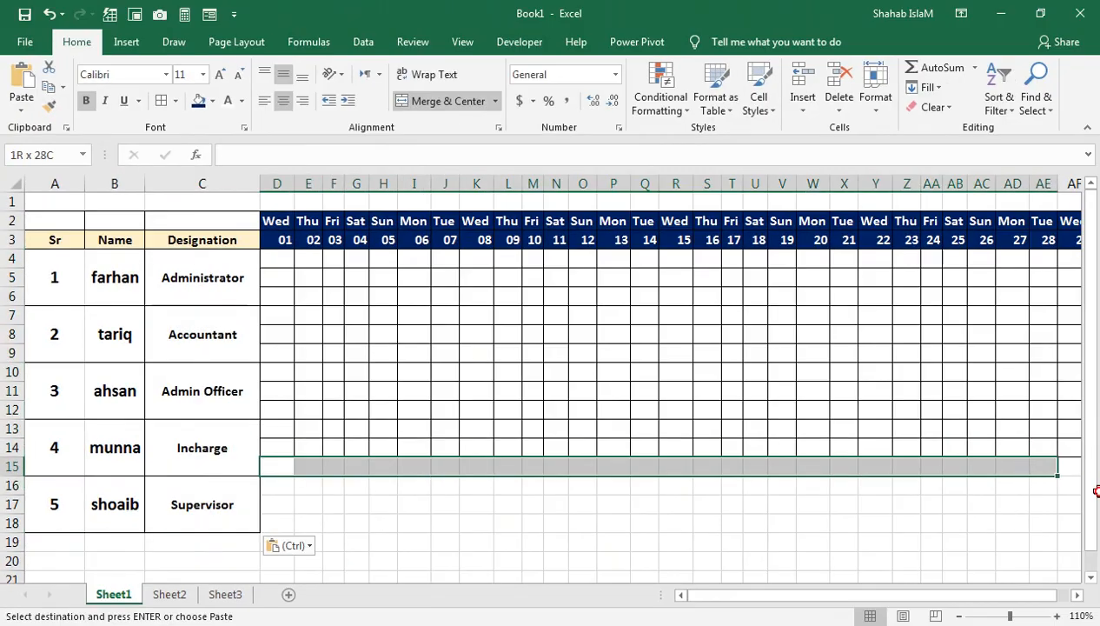
{"action": "left_click_drag", "start_coordinate": [1096, 491], "coordinate": [878, 521]}
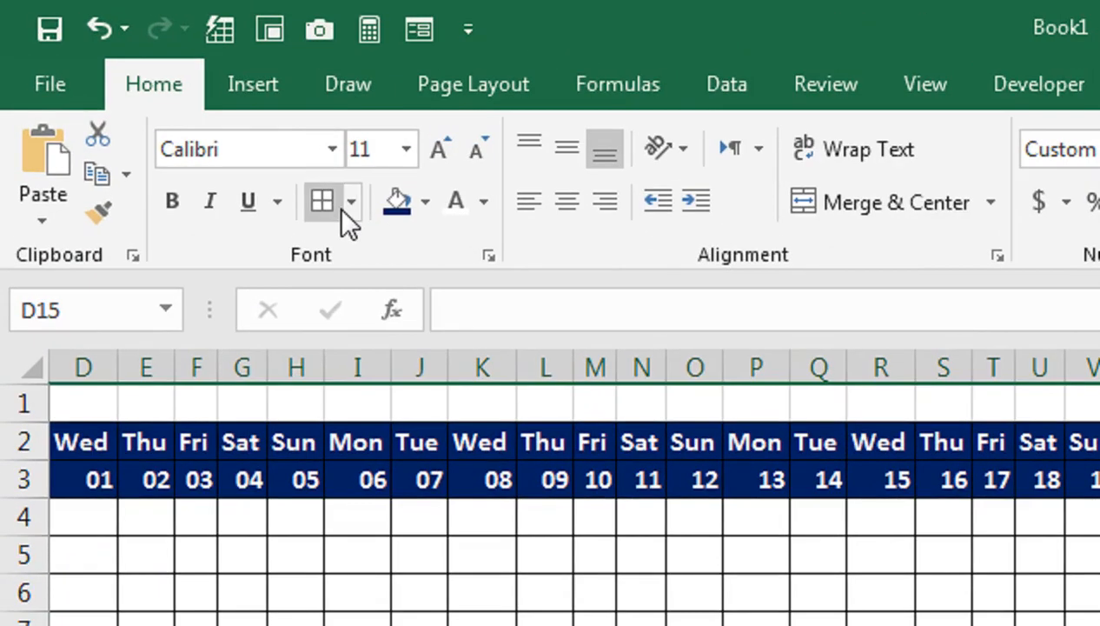
{"action": "left_click", "coordinate": [340, 209]}
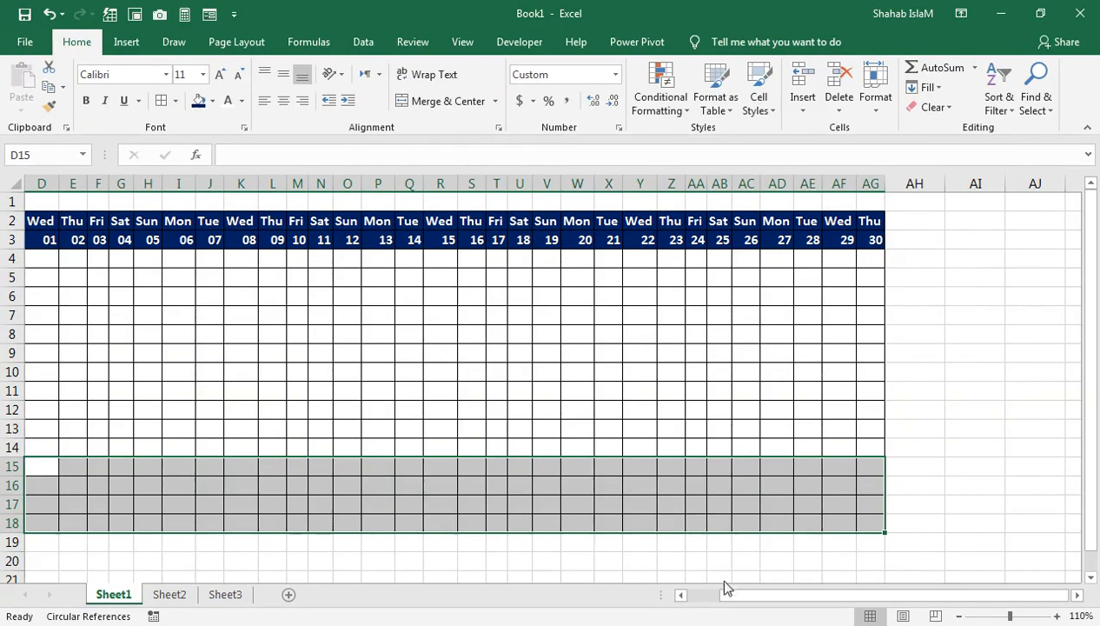
{"action": "left_click_drag", "start_coordinate": [727, 587], "coordinate": [648, 597]}
{"action": "left_click", "coordinate": [336, 198]}
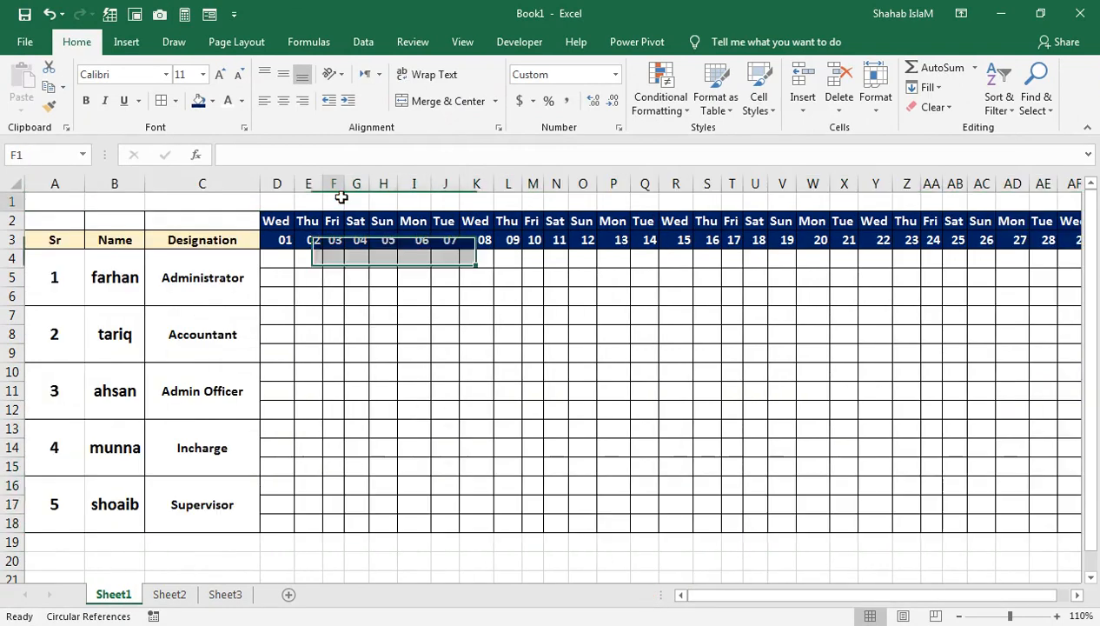
Step: Start a new conditional formatting rule for D4 that uses a formula to determine which cells to format
{"action": "left_click", "coordinate": [297, 240]}
{"action": "left_click", "coordinate": [268, 266]}
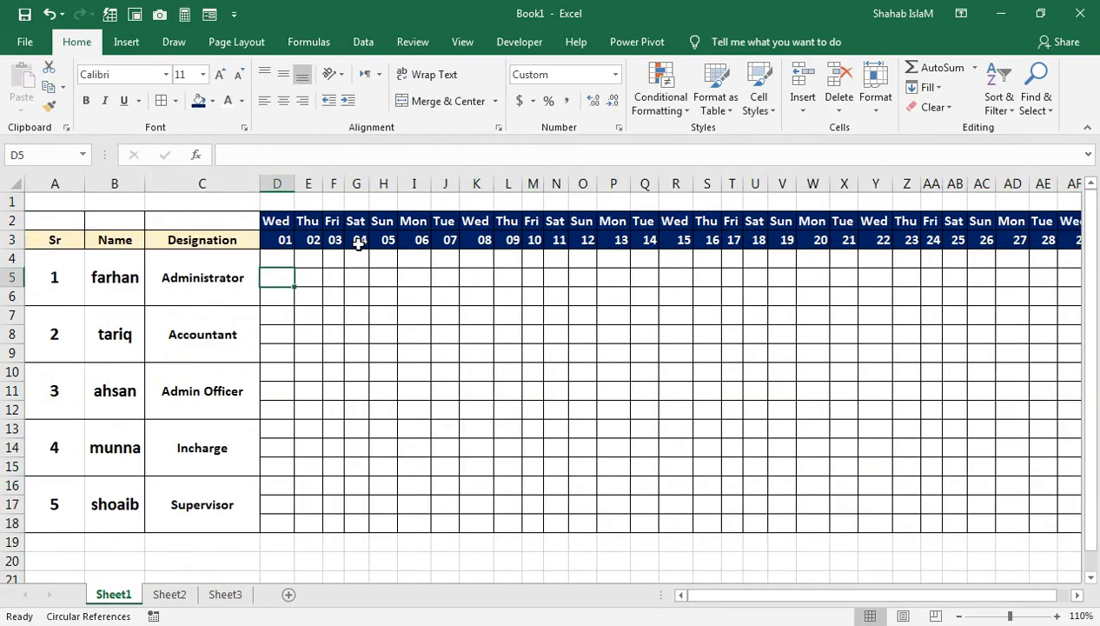
{"action": "left_click", "coordinate": [279, 258]}
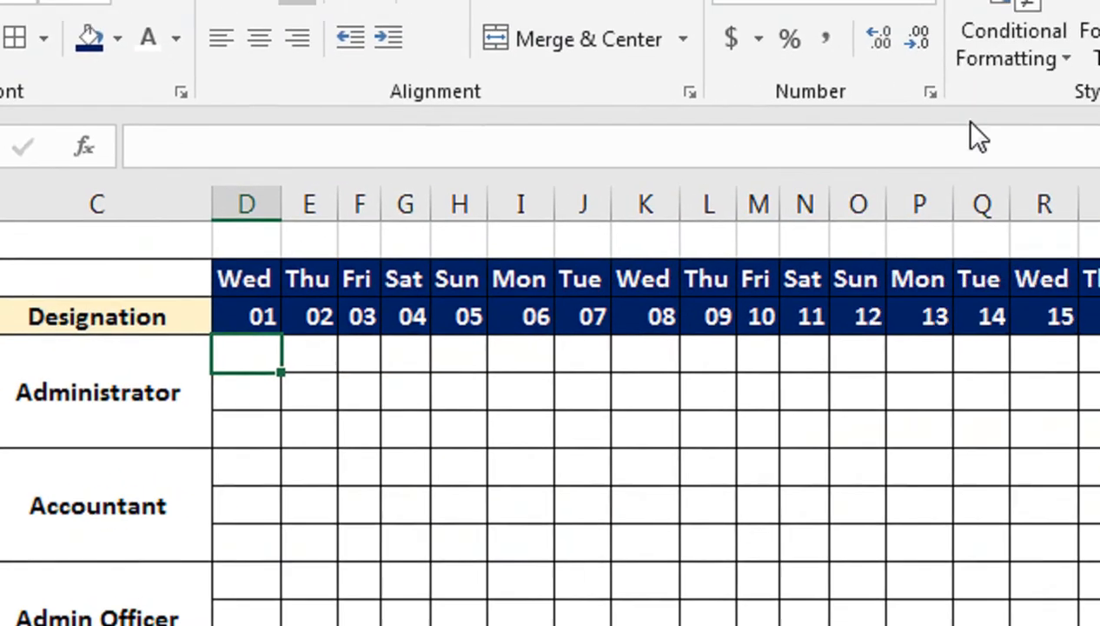
{"action": "left_click", "coordinate": [1007, 35]}
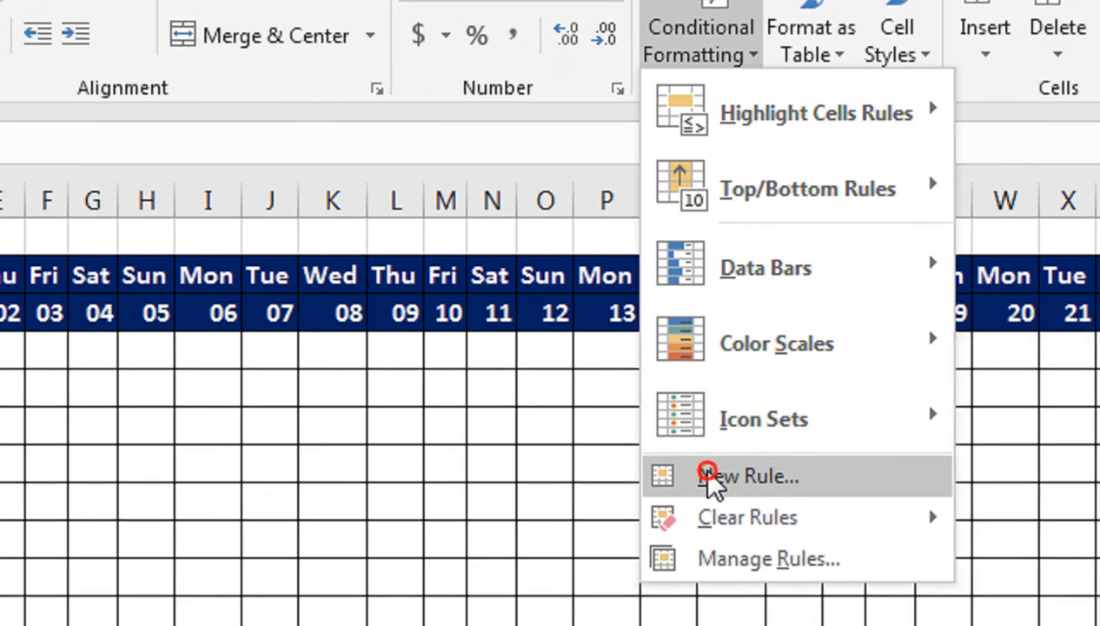
{"action": "left_click", "coordinate": [708, 501]}
{"action": "left_click", "coordinate": [591, 291]}
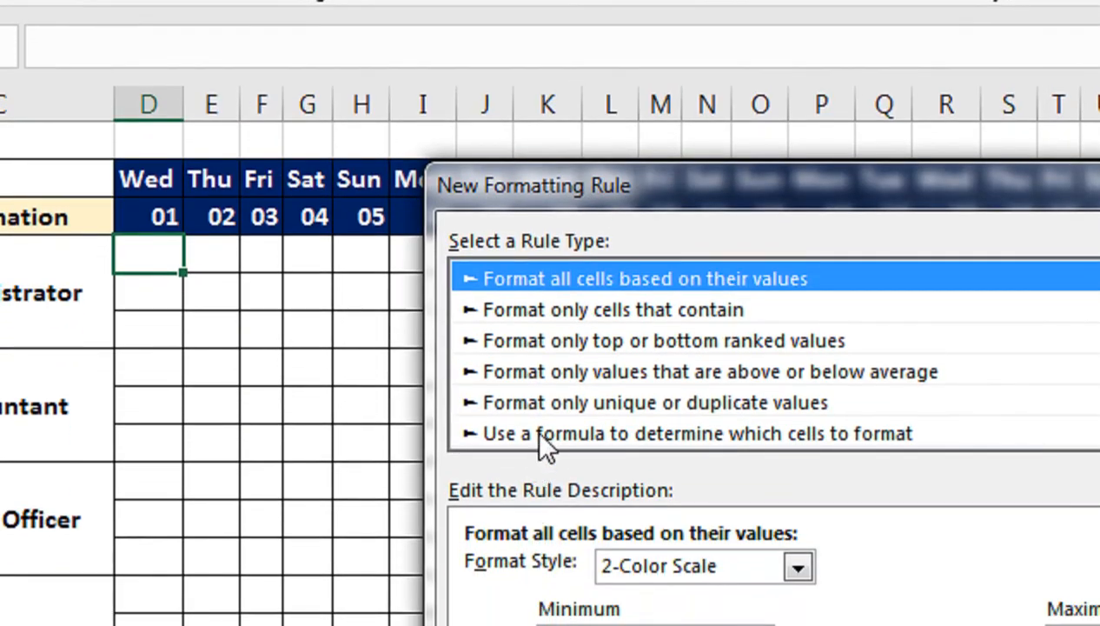
{"action": "left_click", "coordinate": [543, 527]}
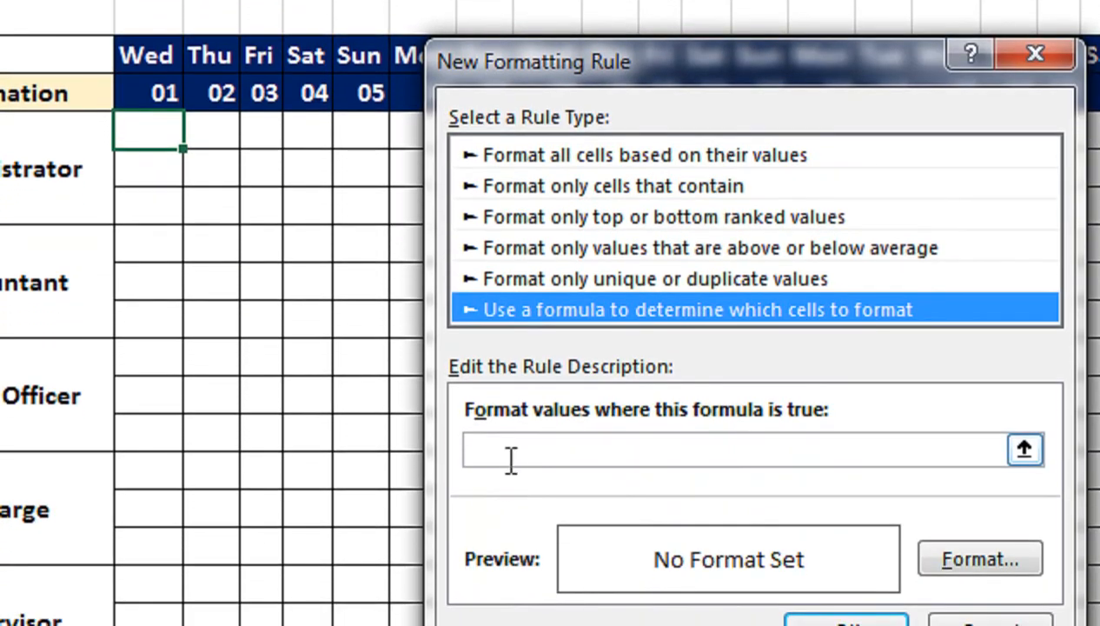
Step: Enter =D$2="SUN" as the rule's formula, with only the row reference to the weekday header locked
{"action": "left_click", "coordinate": [518, 463]}
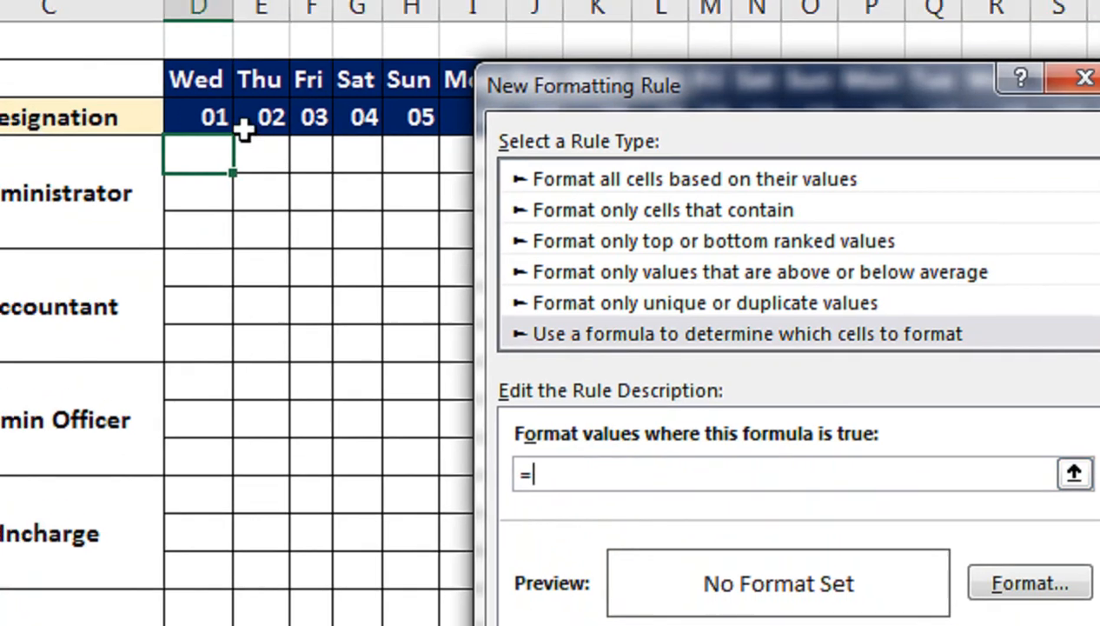
{"action": "left_click", "coordinate": [167, 57]}
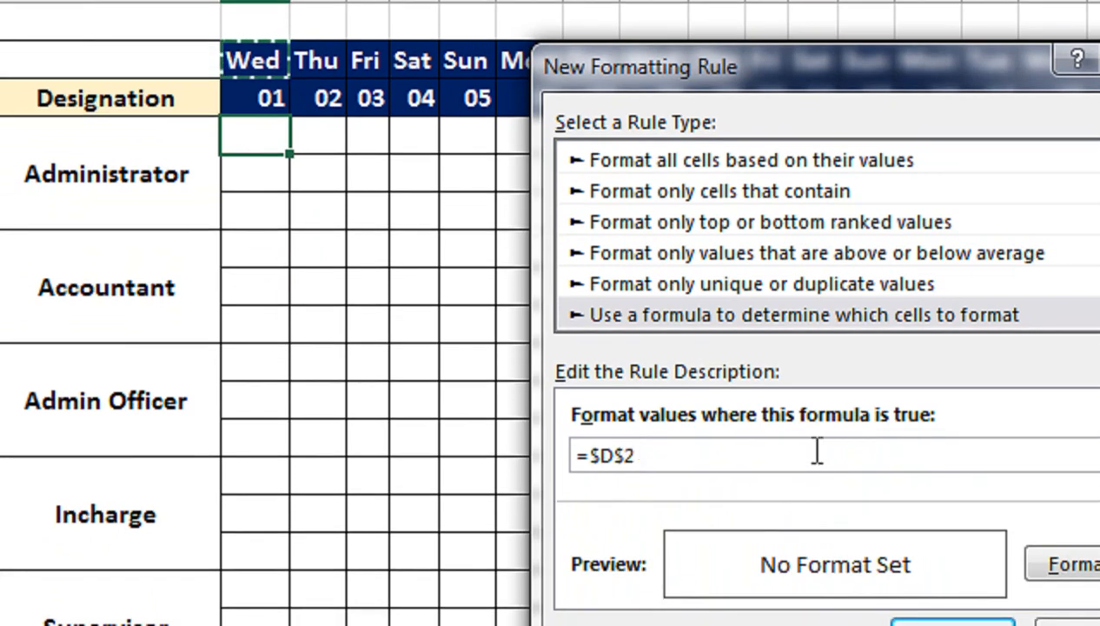
{"action": "type", "text": "="}
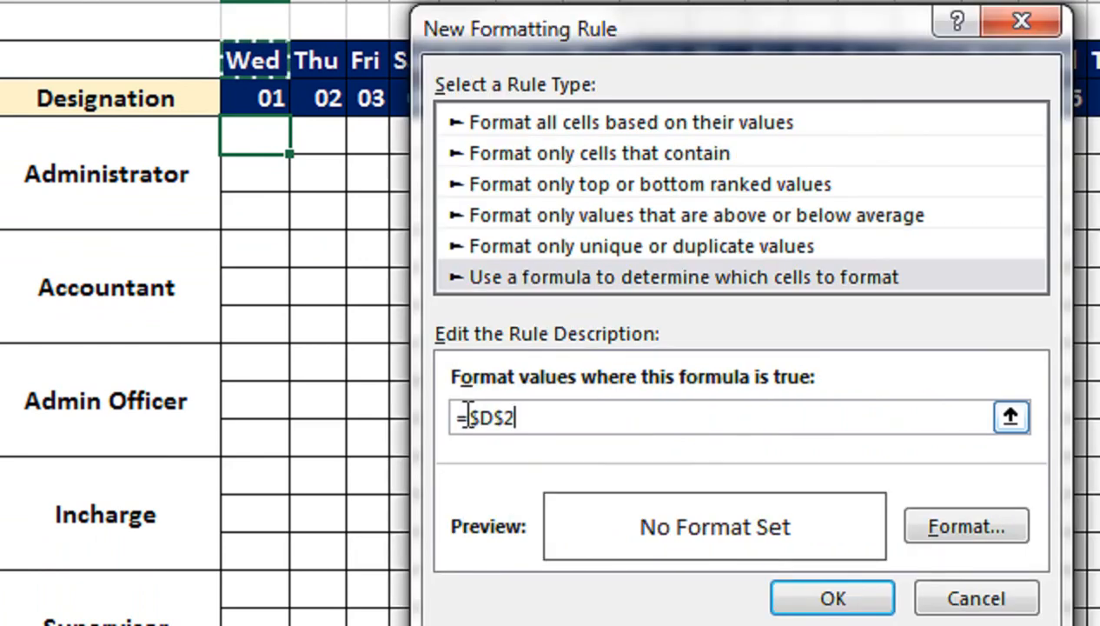
{"action": "left_click", "coordinate": [470, 418]}
{"action": "key", "text": "BackSpace"}
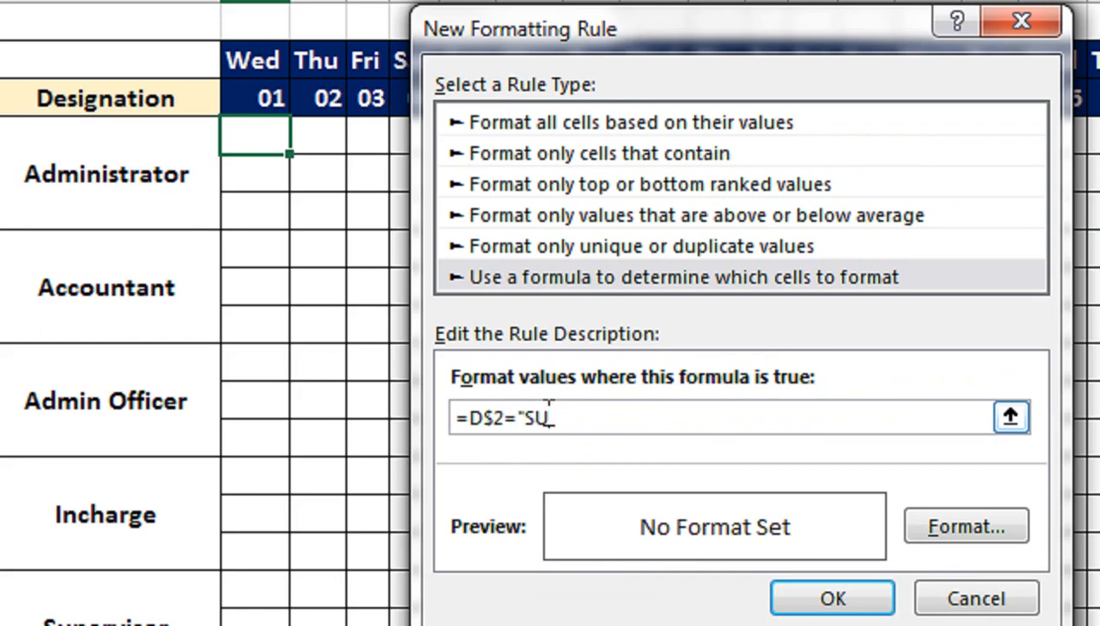
{"action": "key", "text": "Return"}
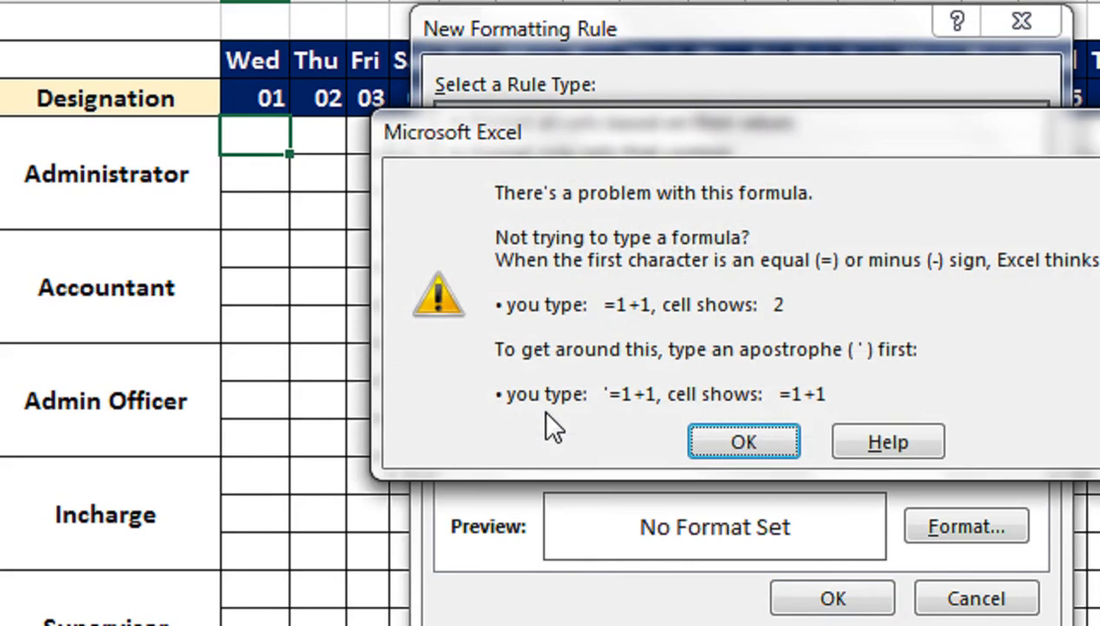
{"action": "left_click", "coordinate": [700, 442]}
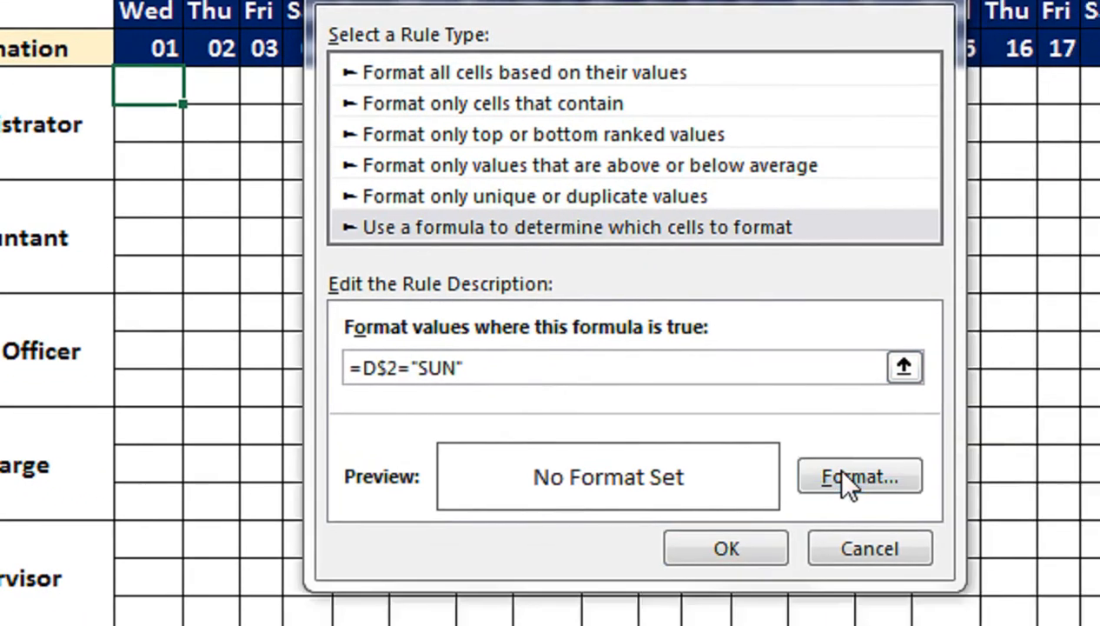
Step: Give the Sunday rule a light blue fill and confirm the rule
{"action": "left_click", "coordinate": [951, 527]}
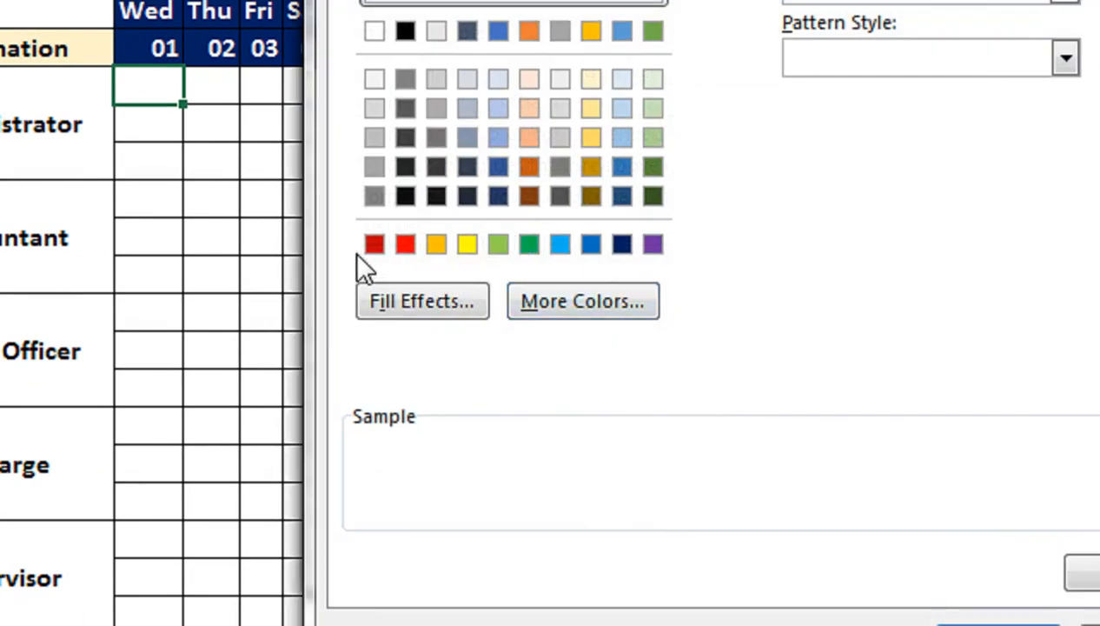
{"action": "left_click", "coordinate": [560, 245]}
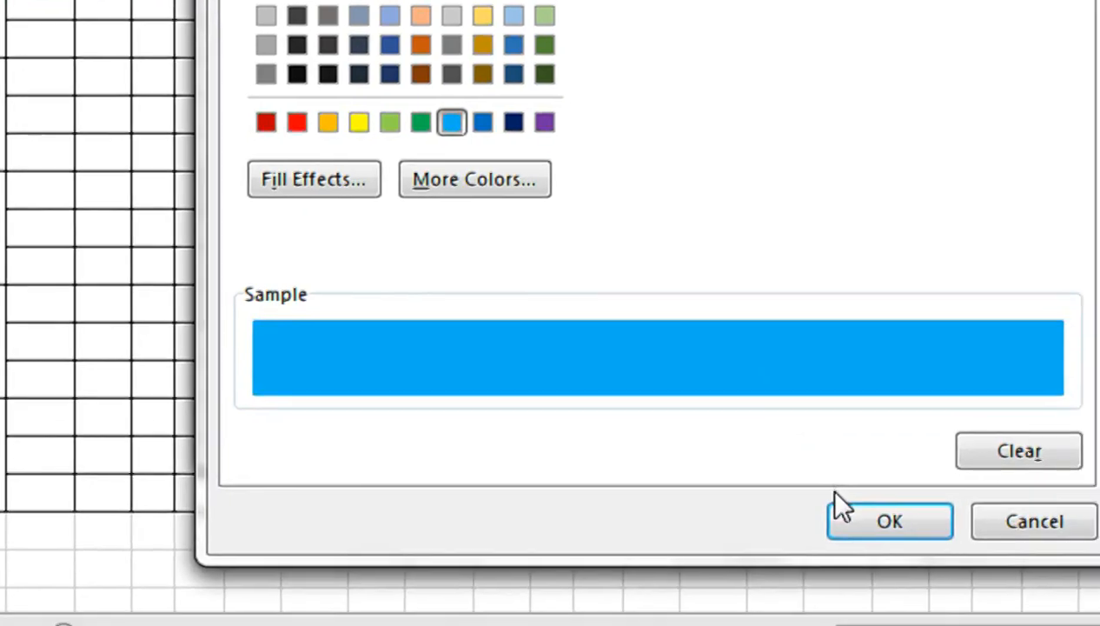
{"action": "left_click", "coordinate": [837, 507]}
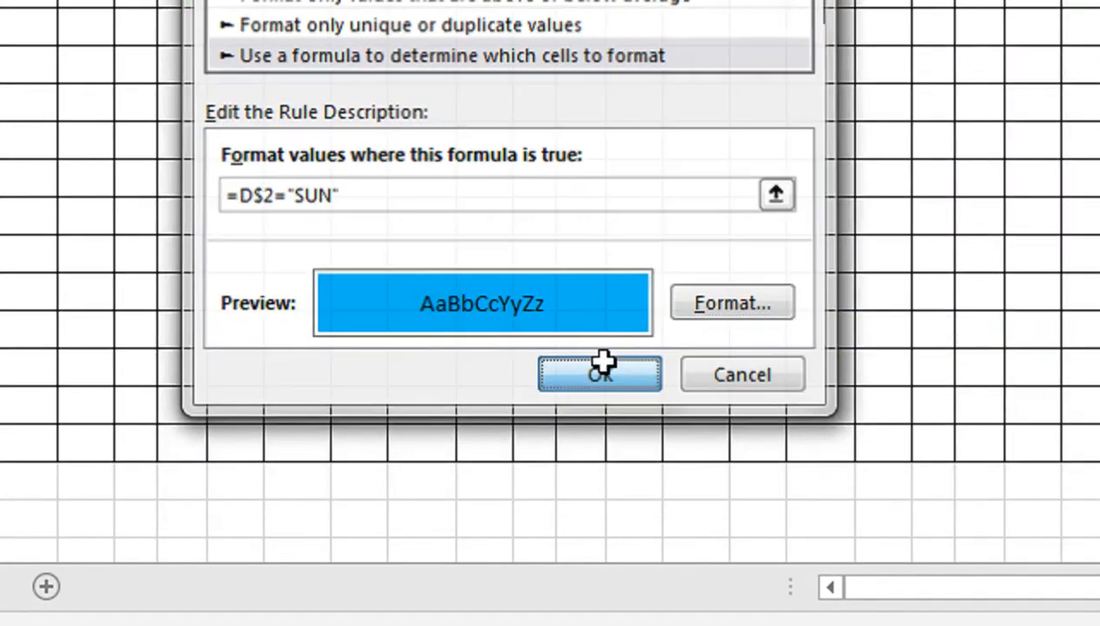
{"action": "left_click", "coordinate": [602, 372]}
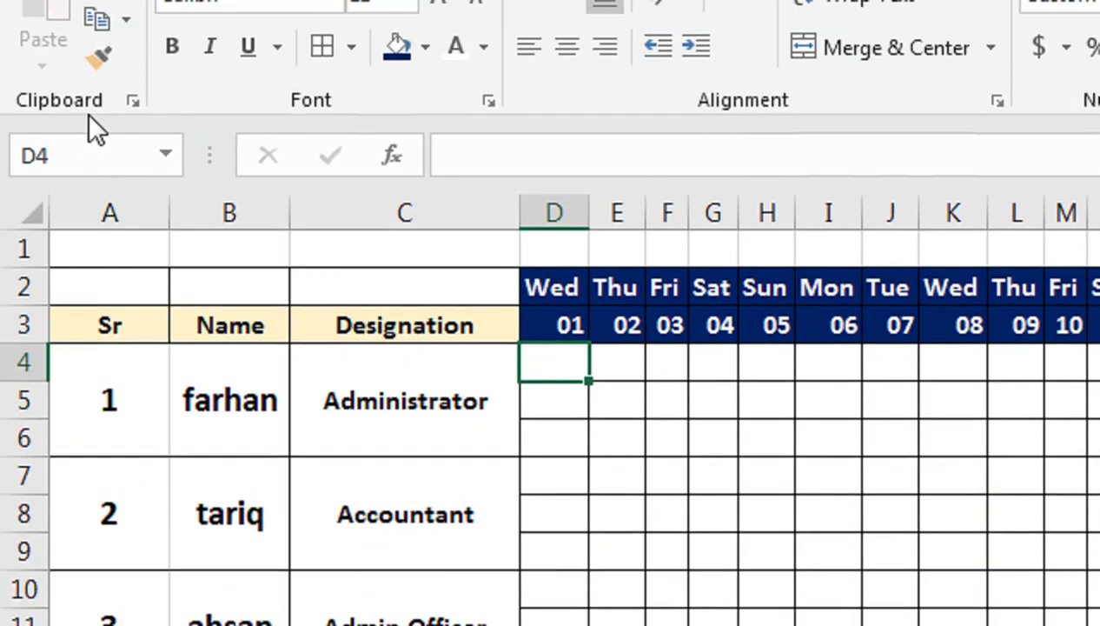
Step: Copy the formatting of D4 onto the whole attendance grid D4:AG18 with Format Painter
{"action": "left_click", "coordinate": [0, 0]}
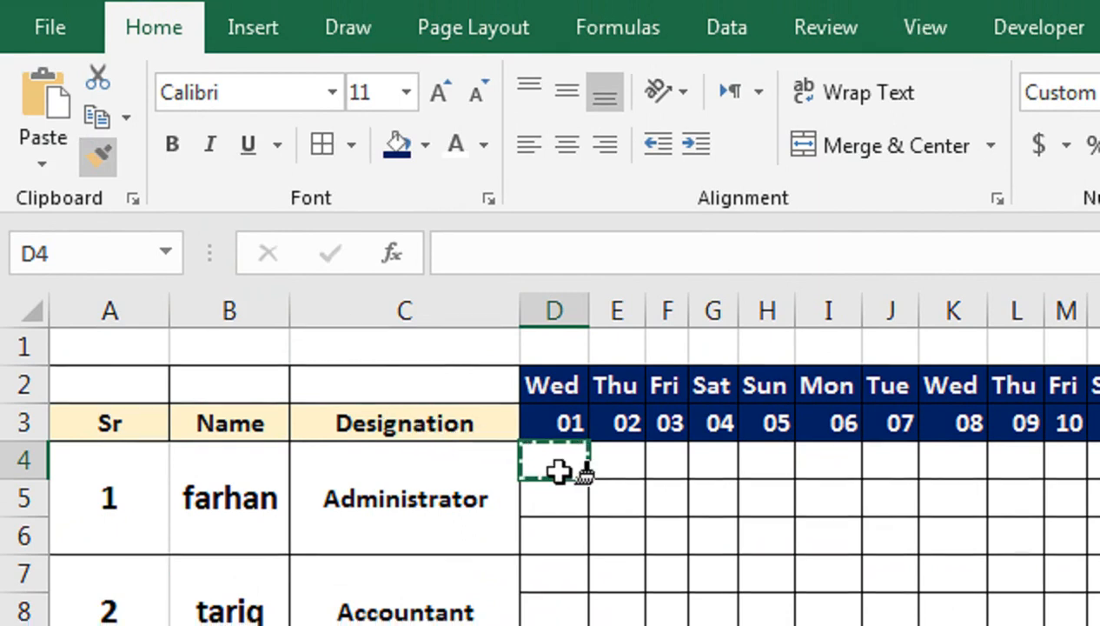
{"action": "left_click", "coordinate": [556, 459]}
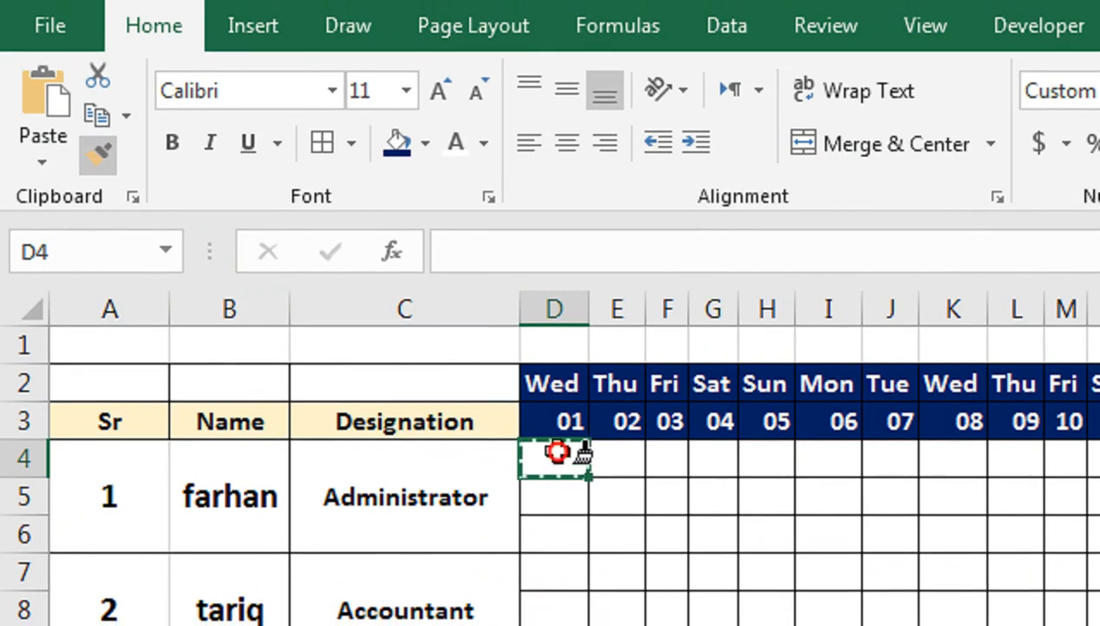
{"action": "mouse_move", "coordinate": [556, 452]}
{"action": "left_mouse_down"}
{"action": "mouse_move", "coordinate": [574, 455]}
{"action": "mouse_move", "coordinate": [611, 625]}
{"action": "mouse_move", "coordinate": [1099, 625]}
{"action": "left_mouse_up"}
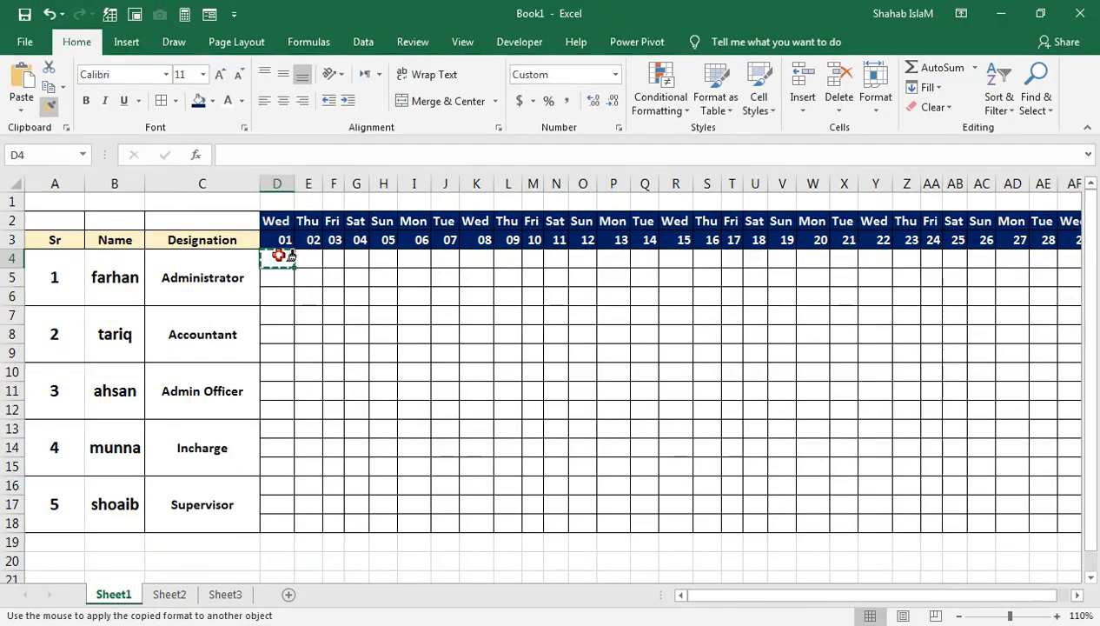
{"action": "mouse_move", "coordinate": [1097, 535]}
{"action": "left_mouse_down"}
{"action": "mouse_move", "coordinate": [1041, 506]}
{"action": "mouse_move", "coordinate": [962, 541]}
{"action": "mouse_move", "coordinate": [996, 519]}
{"action": "mouse_move", "coordinate": [977, 520]}
{"action": "left_mouse_up"}
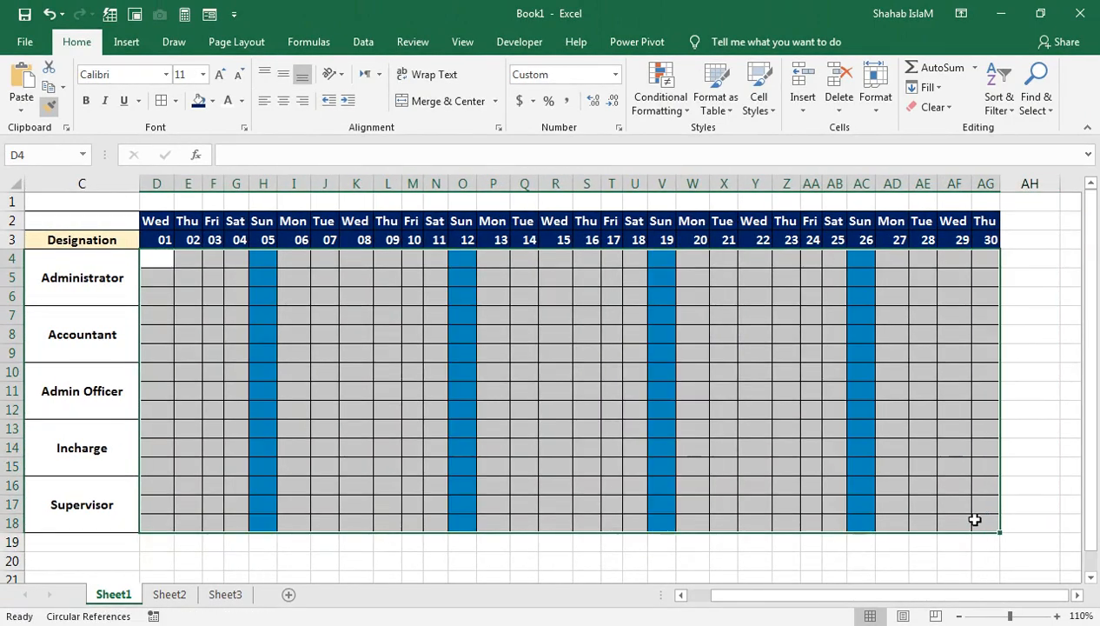
{"action": "left_click_drag", "start_coordinate": [721, 603], "coordinate": [690, 601]}
{"action": "left_click", "coordinate": [385, 333]}
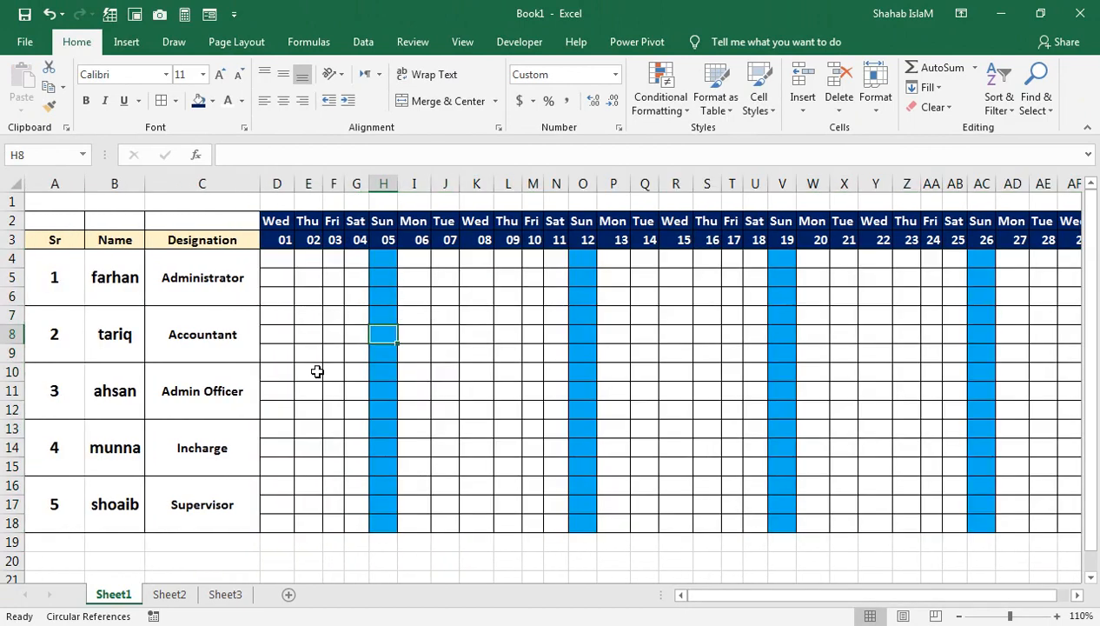
Step: Try changing the month of the first date in D3 so that it reads 8/1/2022
{"action": "key", "text": "ctrl+z"}
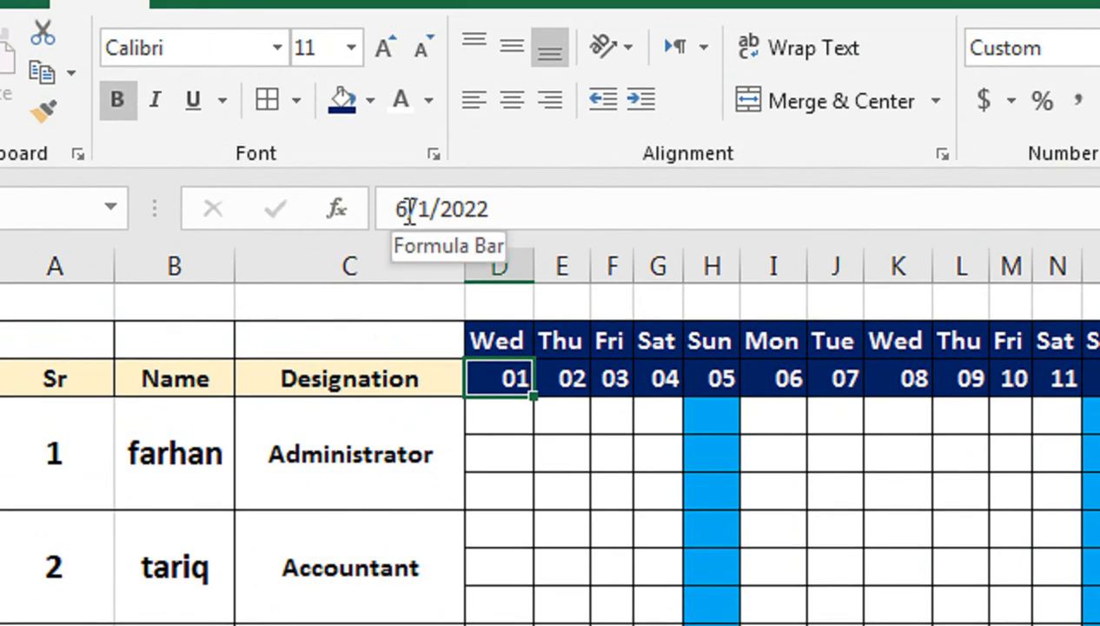
{"action": "left_click", "coordinate": [408, 210]}
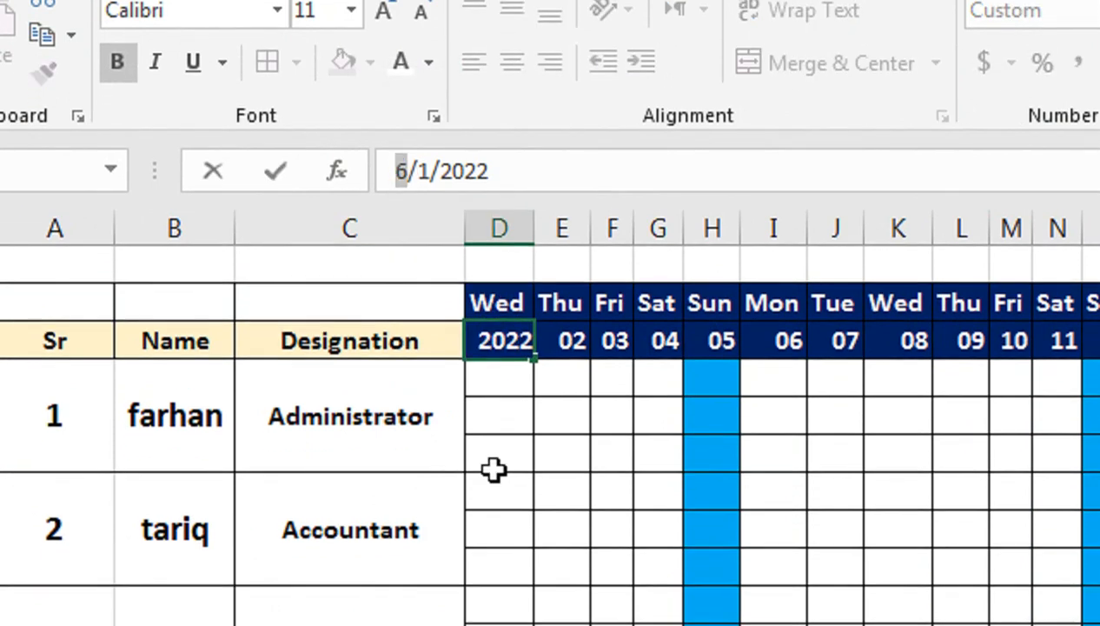
{"action": "type", "text": "8"}
{"action": "key", "text": "Return"}
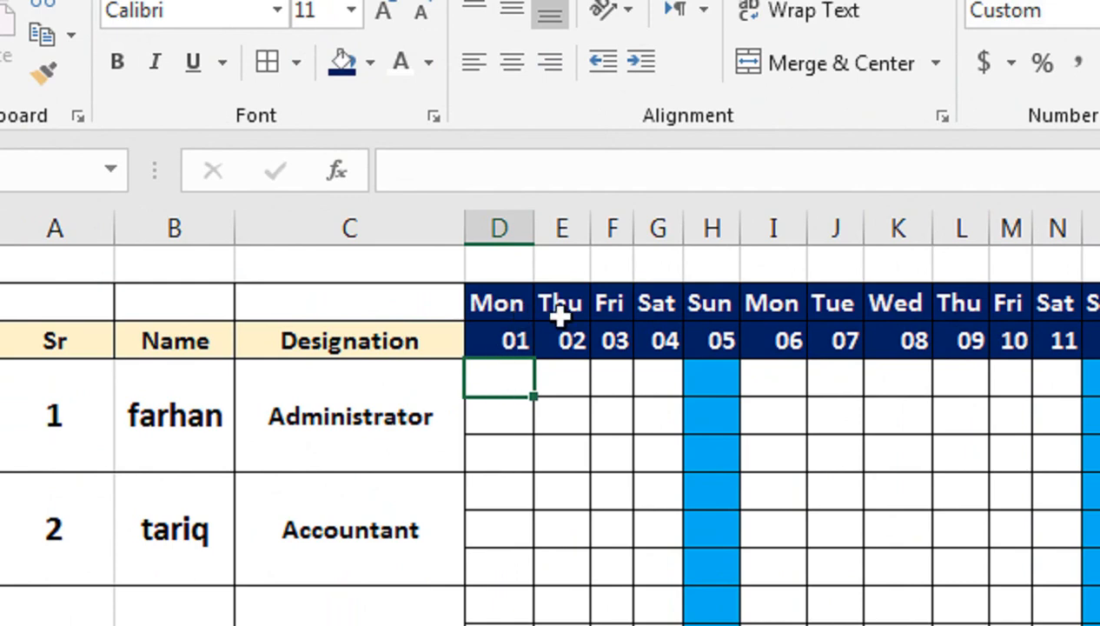
Step: Set the first date in D3 back to 6/1/2022
{"action": "left_click", "coordinate": [504, 340]}
{"action": "double_click", "coordinate": [397, 171]}
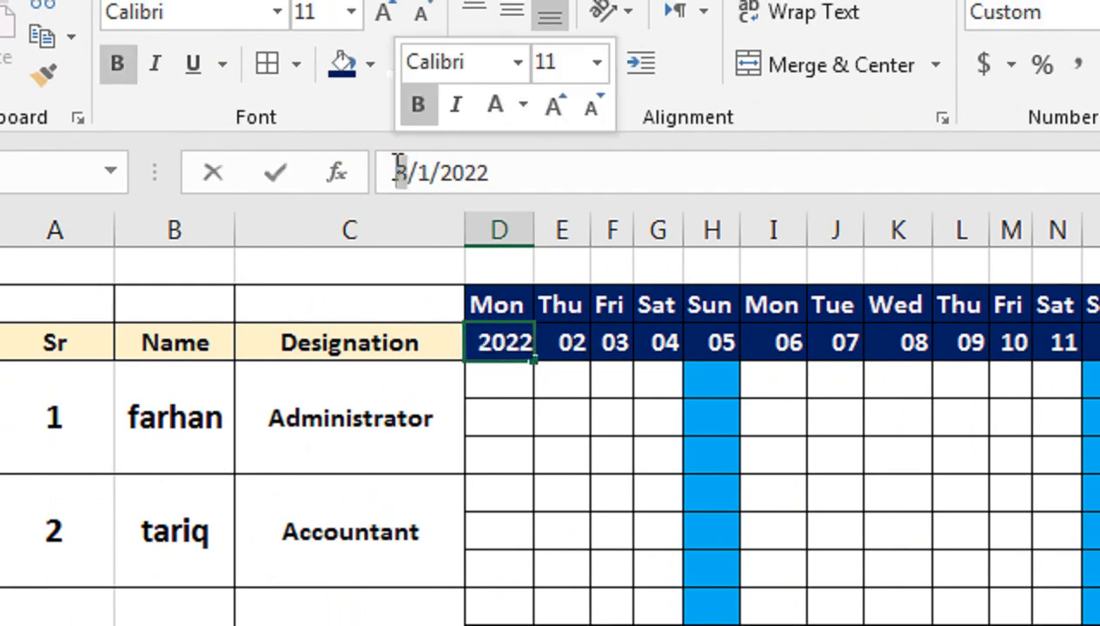
{"action": "type", "text": "6"}
{"action": "key", "text": "Return"}
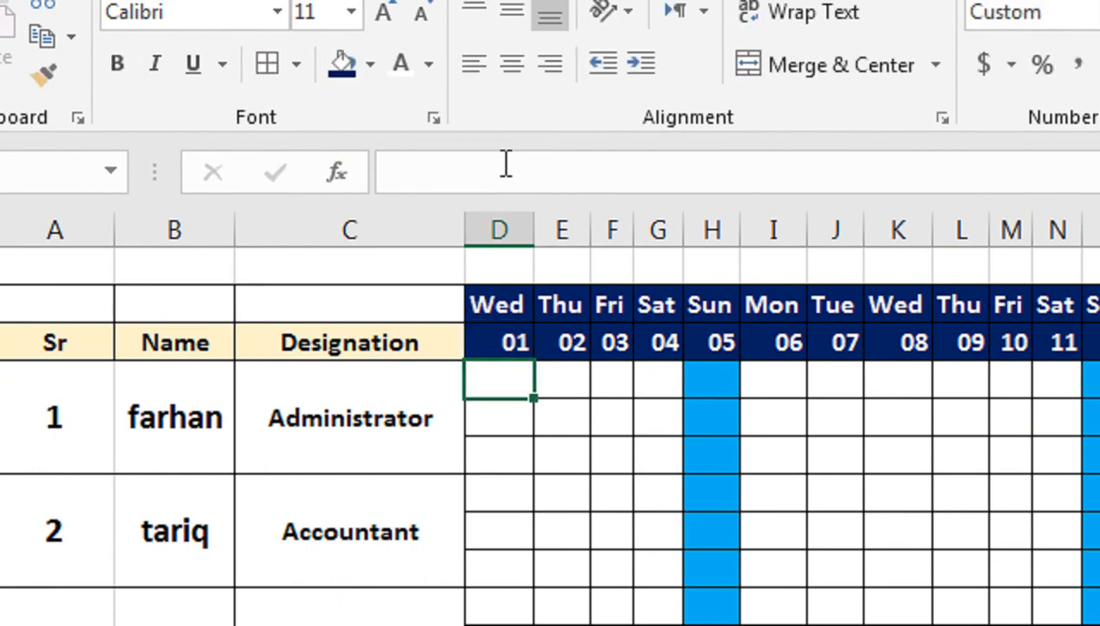
Step: Replace the fixed date in E3 with the formula =D3+1
{"action": "left_click", "coordinate": [571, 350]}
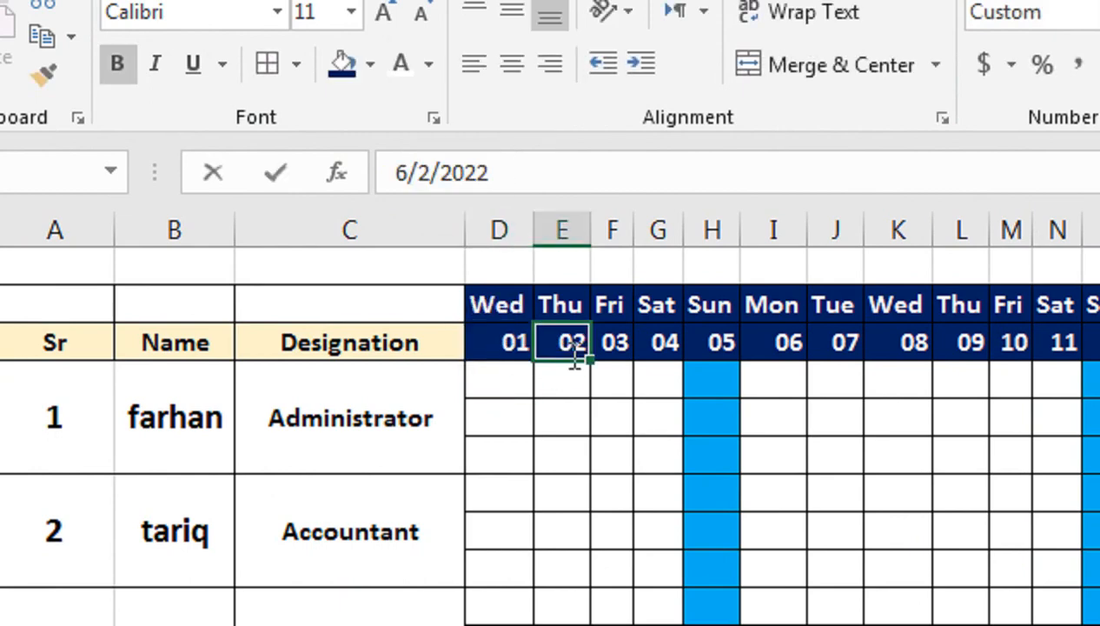
{"action": "type", "text": "="}
{"action": "key", "text": "Left"}
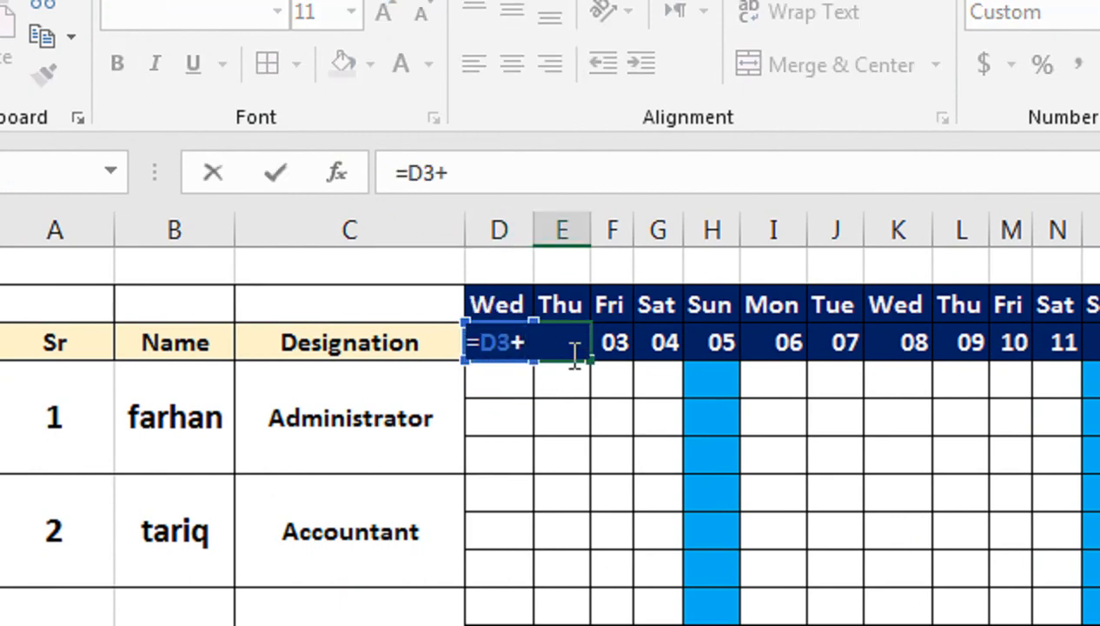
{"action": "left_click", "coordinate": [571, 352]}
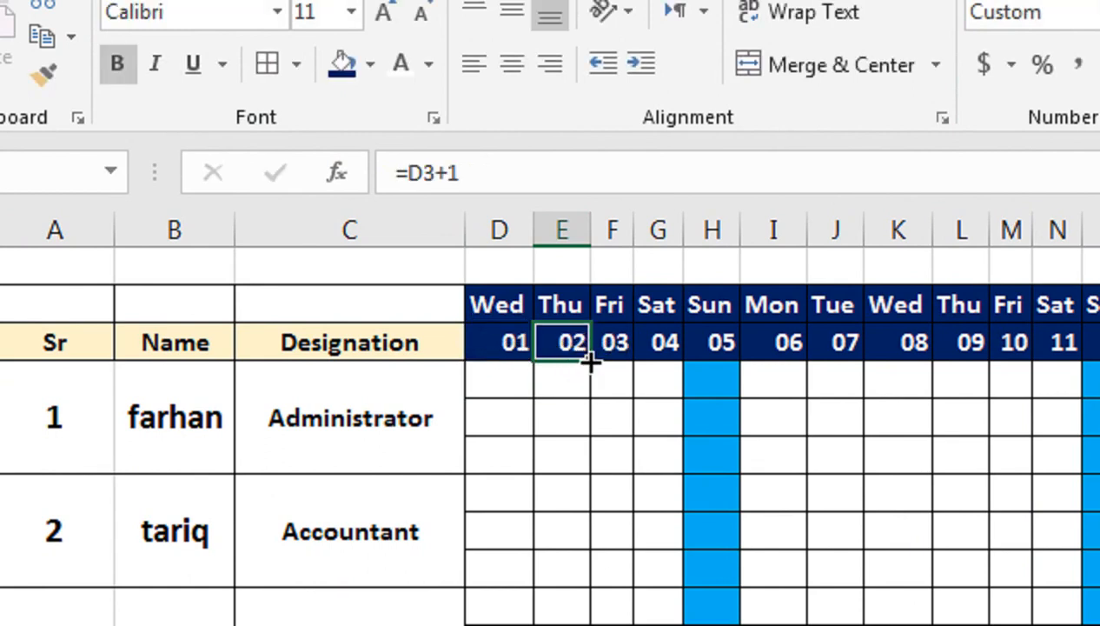
Step: Fill the =D3+1 formula from E3 across the rest of the date row to AG3
{"action": "left_click_drag", "start_coordinate": [590, 362], "coordinate": [1099, 295]}
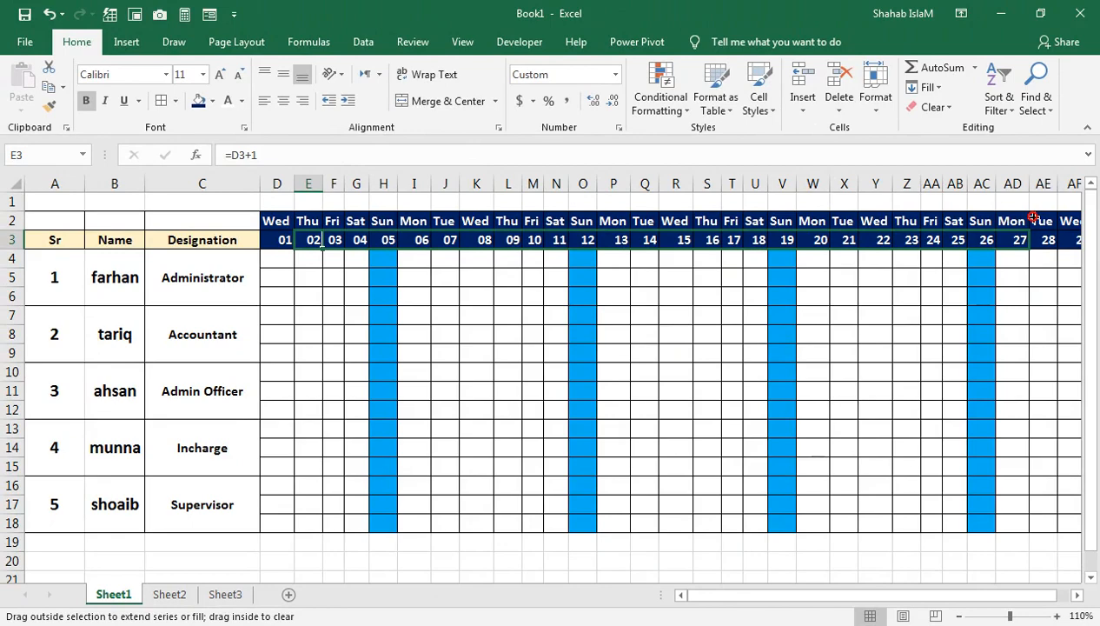
{"action": "left_click_drag", "start_coordinate": [1032, 217], "coordinate": [943, 219]}
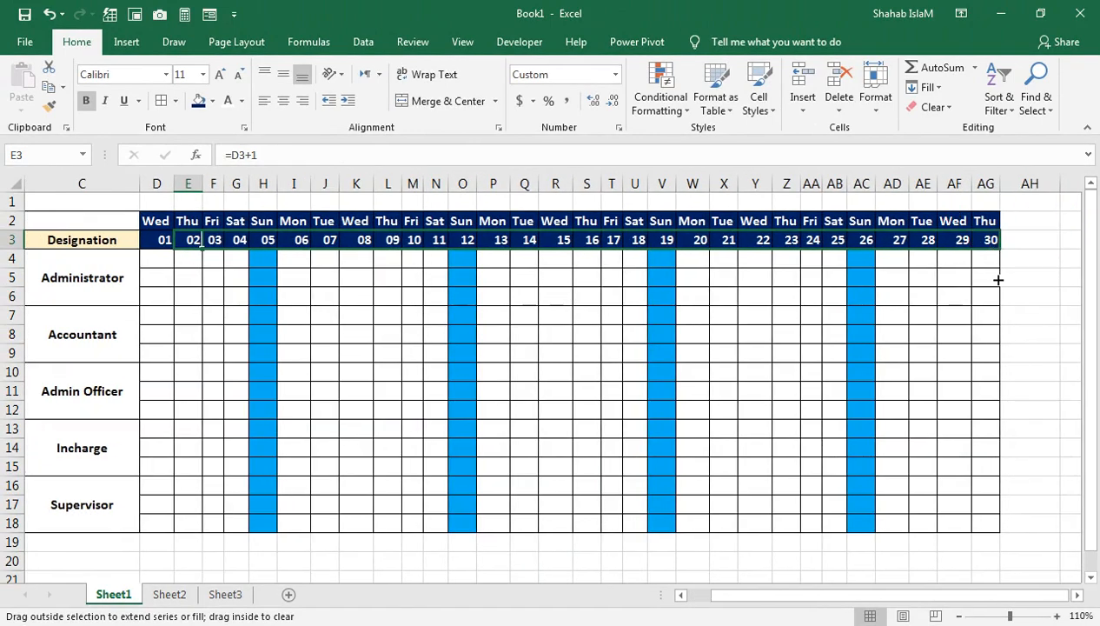
{"action": "left_click_drag", "start_coordinate": [901, 615], "coordinate": [737, 597]}
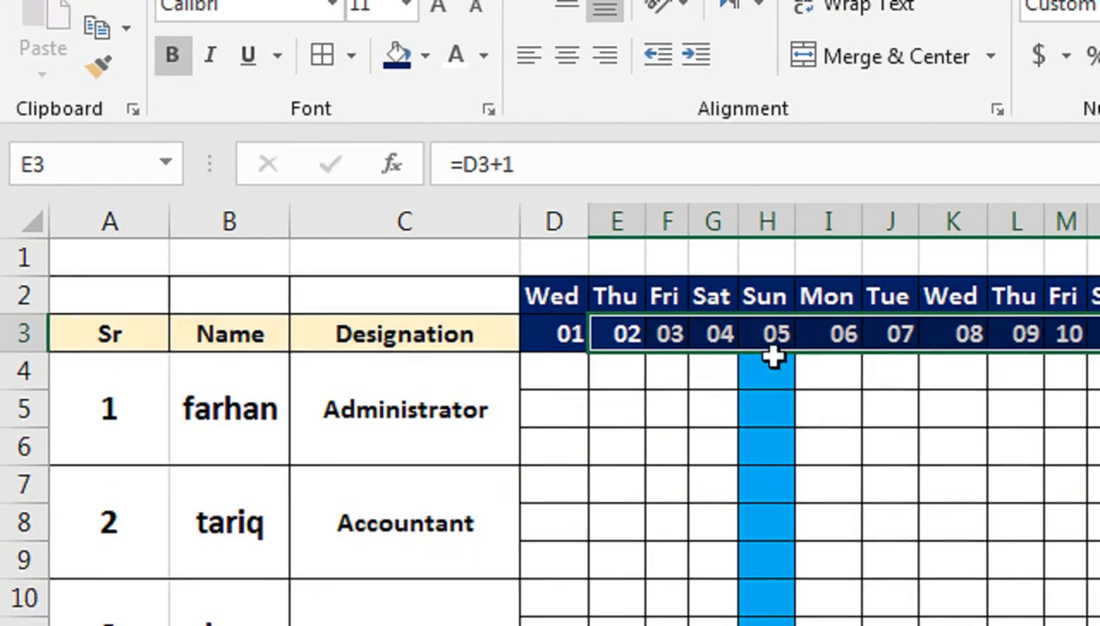
Step: Try changing the month of the first date in D3 to 8, making it 8/1/2022
{"action": "left_click", "coordinate": [574, 337]}
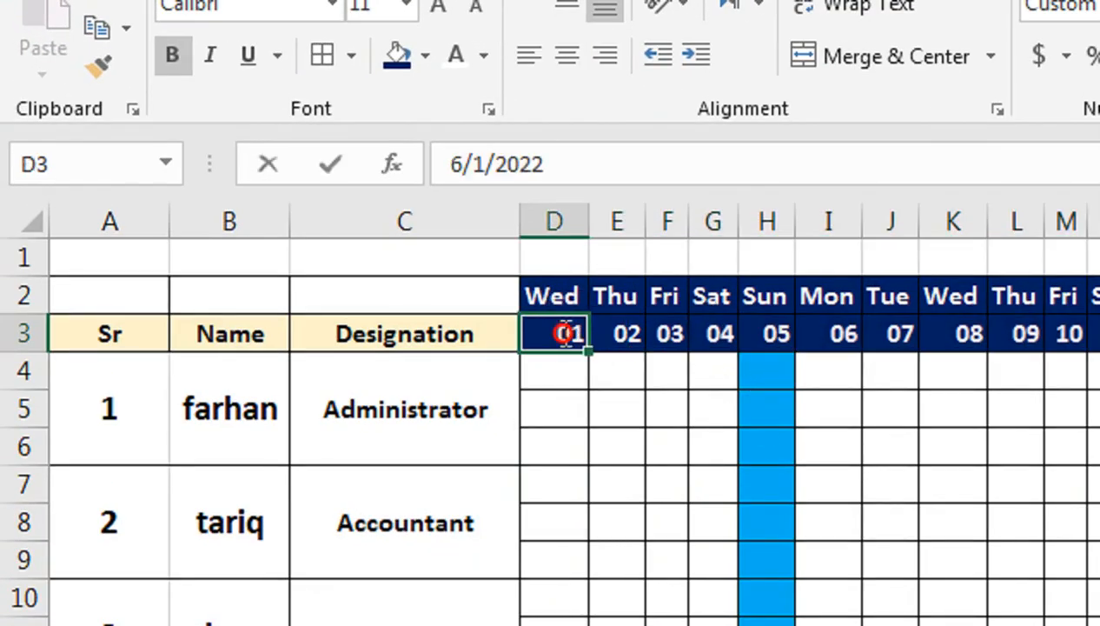
{"action": "double_click", "coordinate": [548, 335]}
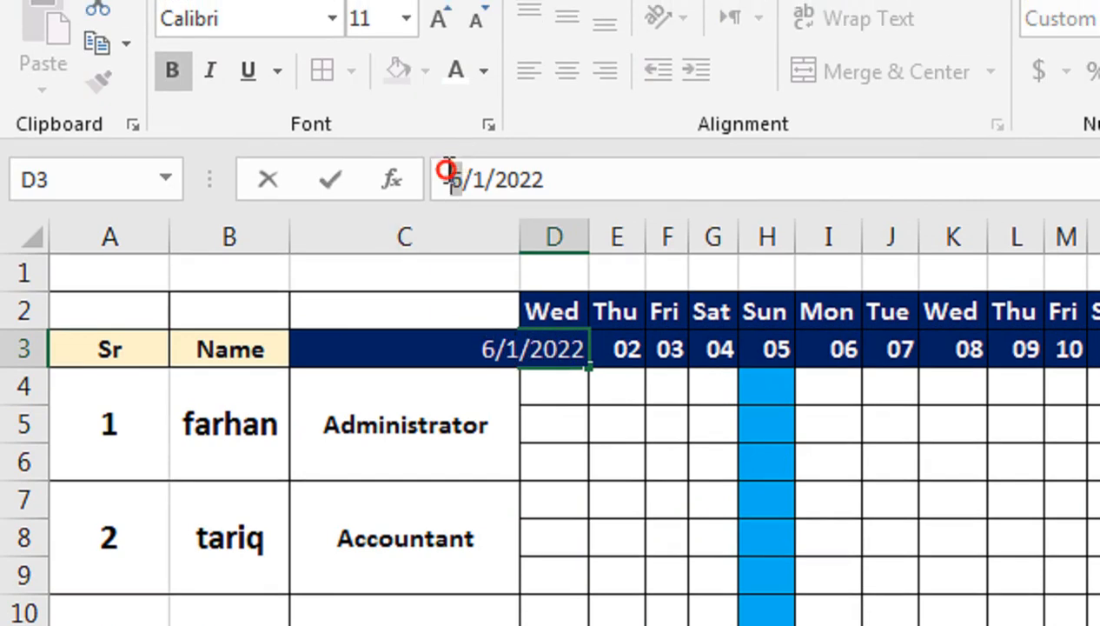
{"action": "double_click", "coordinate": [454, 164]}
{"action": "type", "text": "8"}
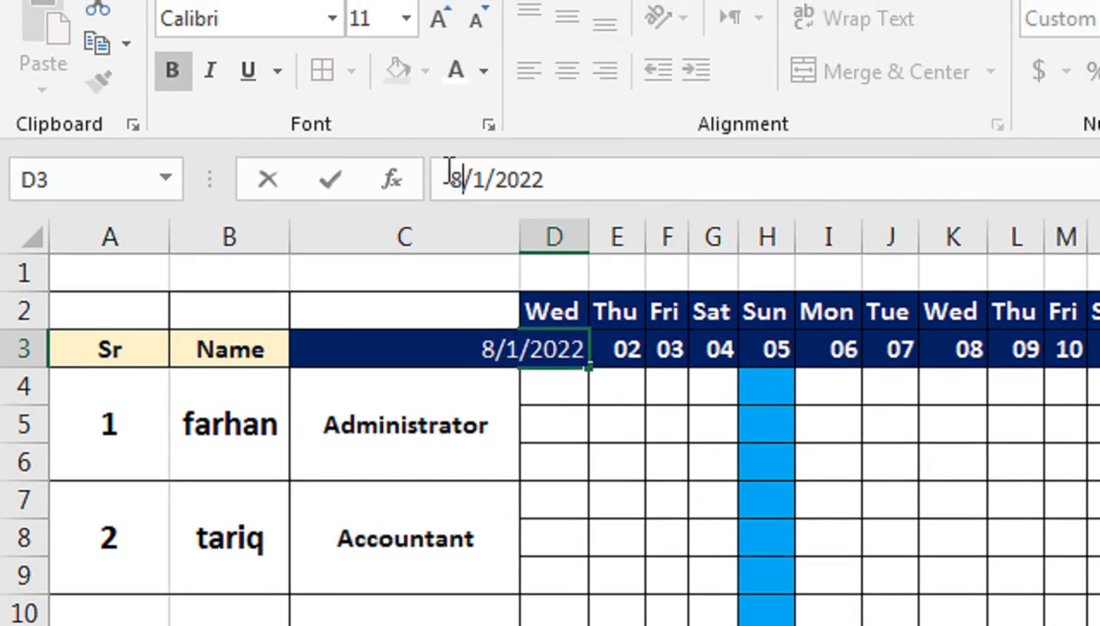
{"action": "key", "text": "Return"}
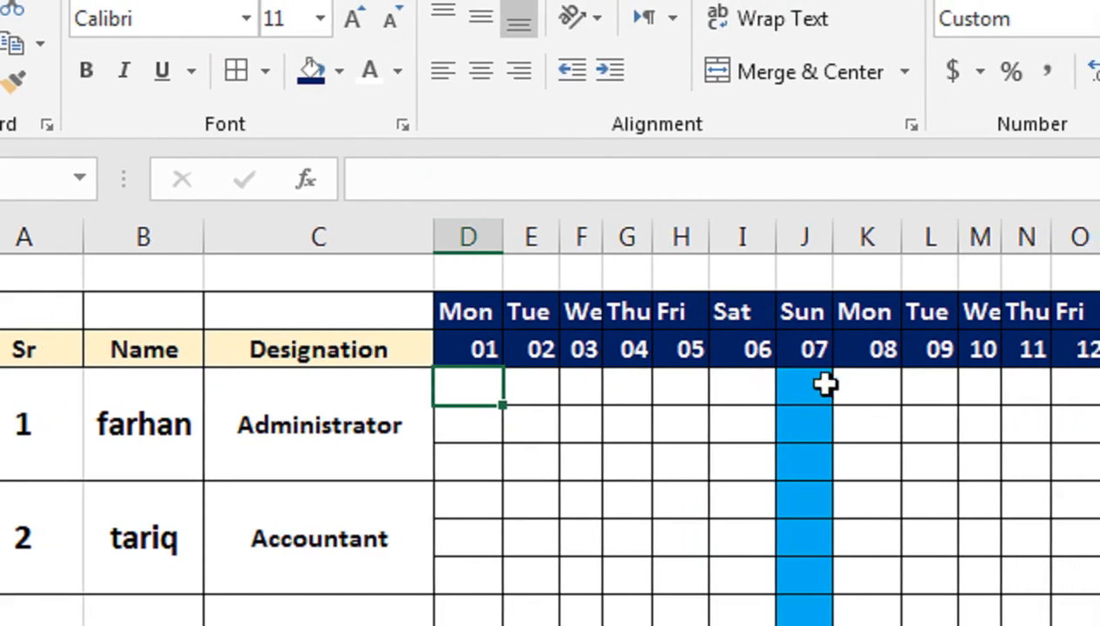
Step: Return the month of the first date in D3 to 6, making it 6/1/2022
{"action": "left_click", "coordinate": [486, 350]}
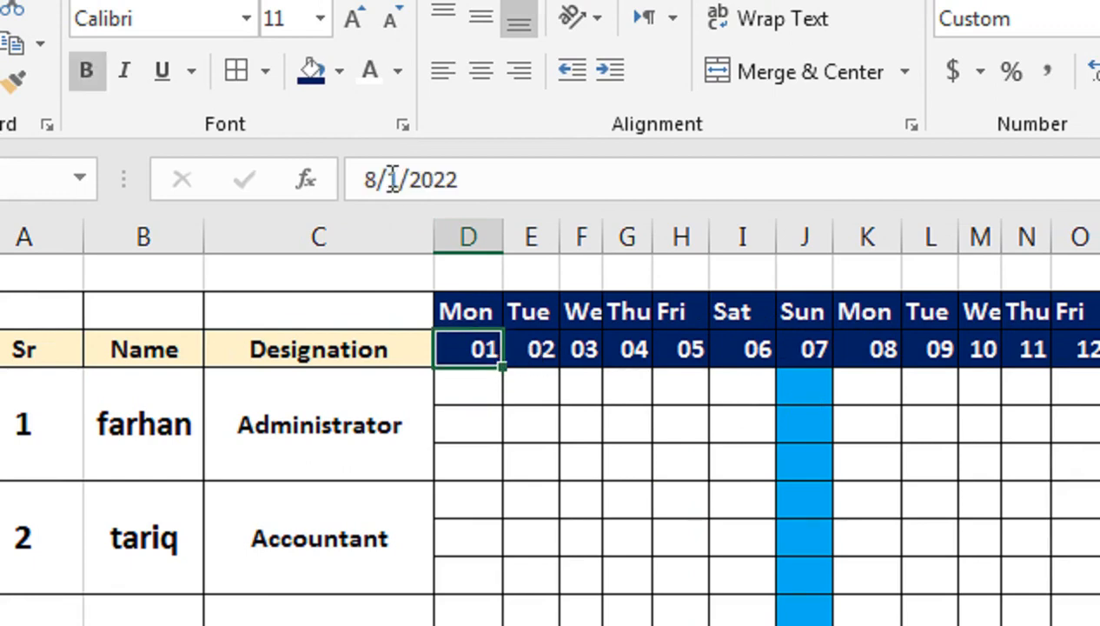
{"action": "left_click_drag", "start_coordinate": [375, 174], "coordinate": [364, 177]}
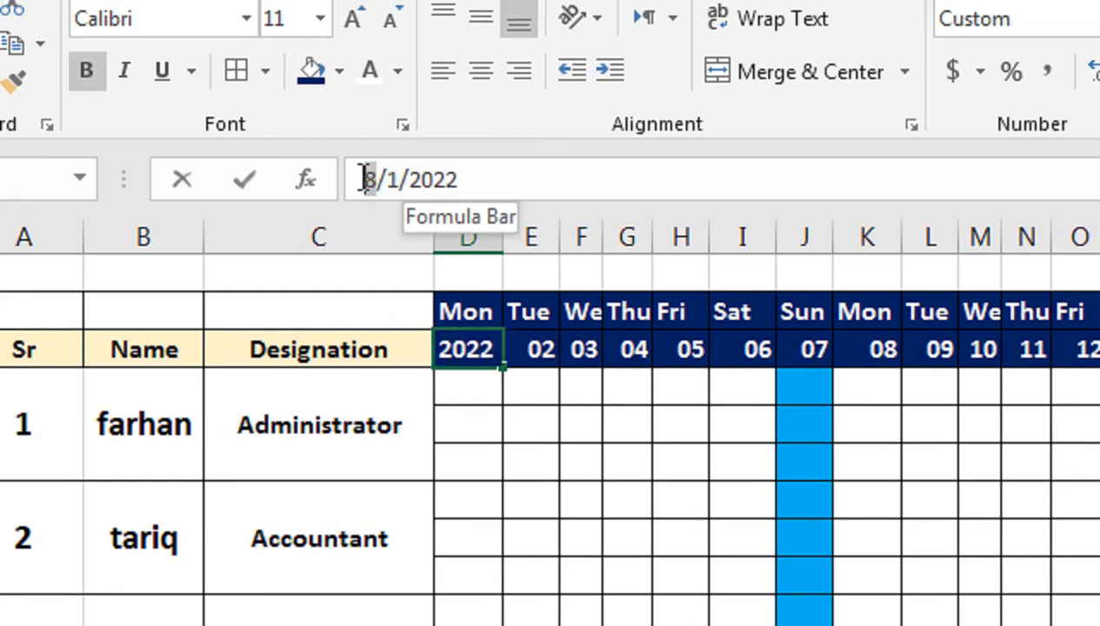
{"action": "type", "text": "6"}
{"action": "key", "text": "Return"}
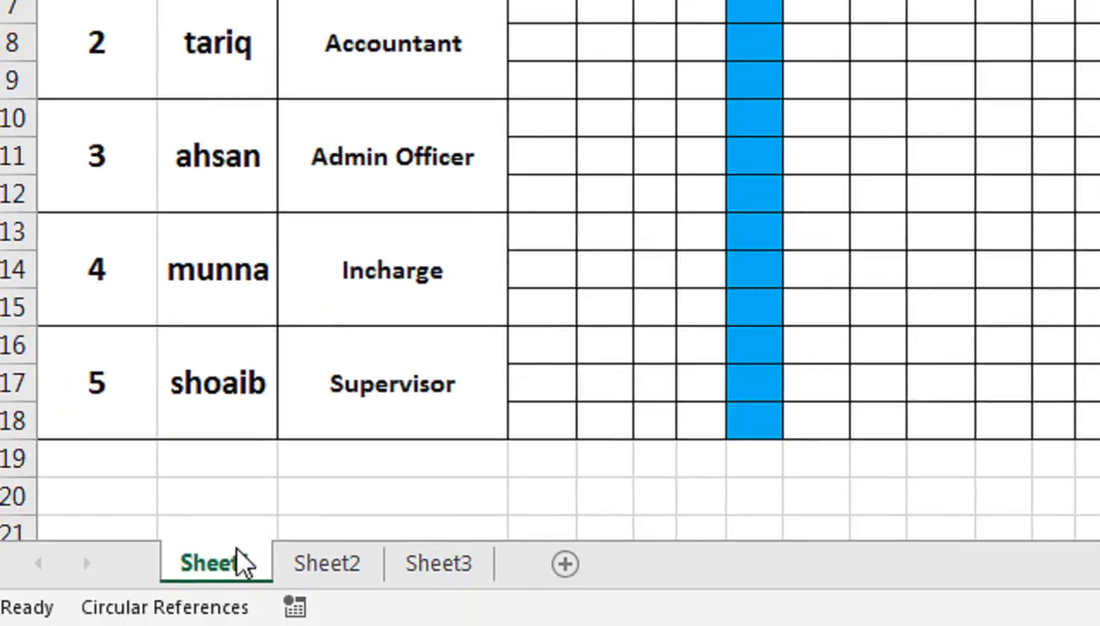
Step: Create a copy of Sheet1 in Book1, placed before Sheet1
{"action": "right_click", "coordinate": [253, 563]}
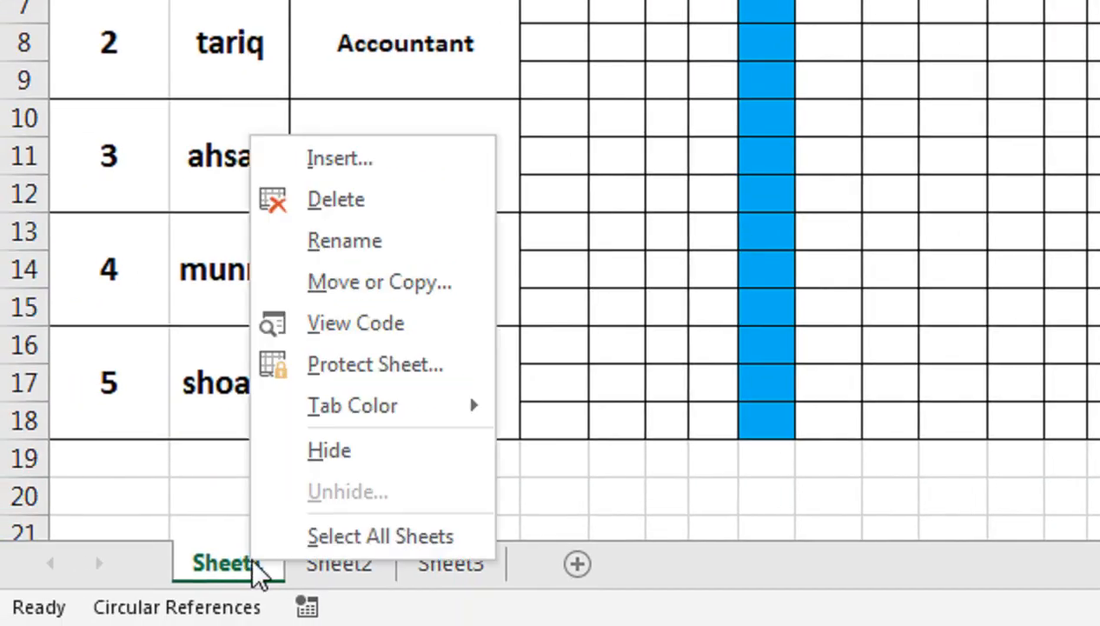
{"action": "left_click", "coordinate": [389, 283]}
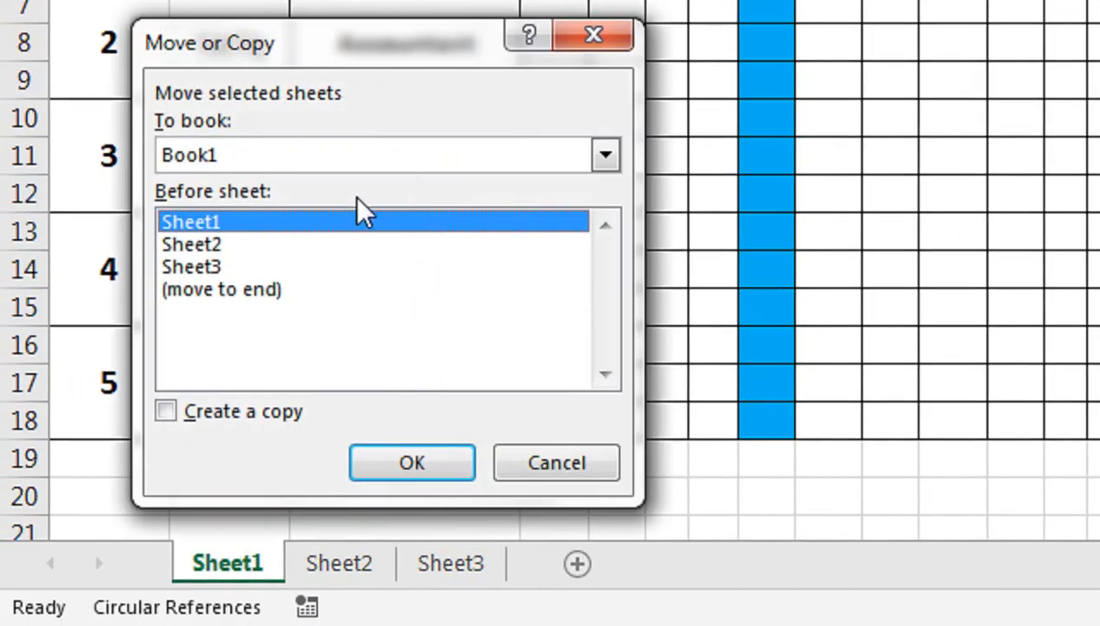
{"action": "left_click", "coordinate": [270, 411]}
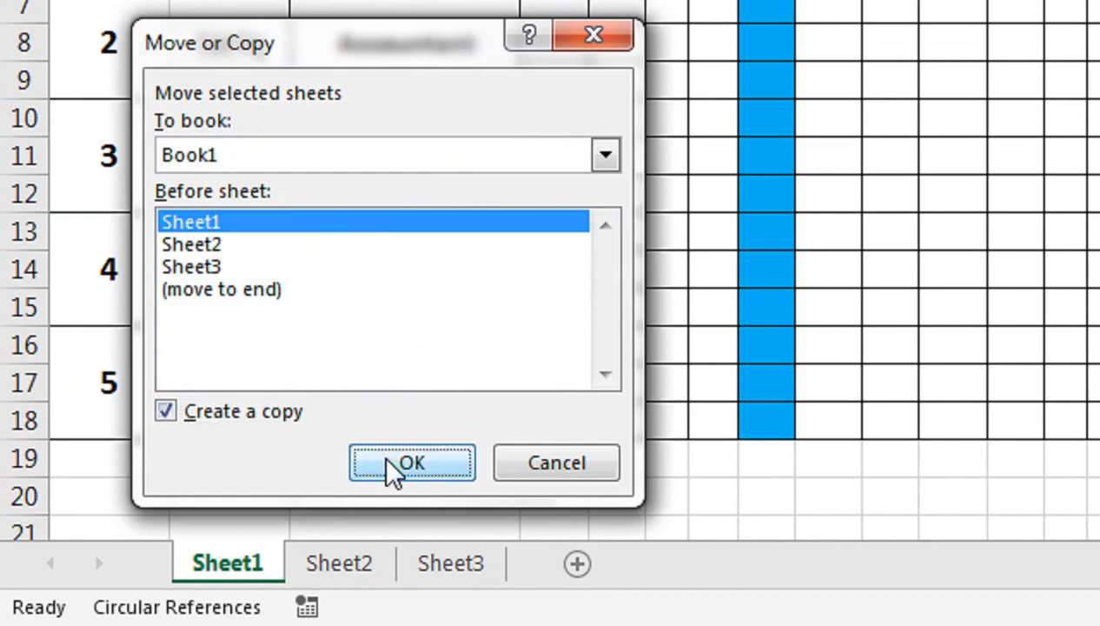
{"action": "left_click", "coordinate": [389, 458]}
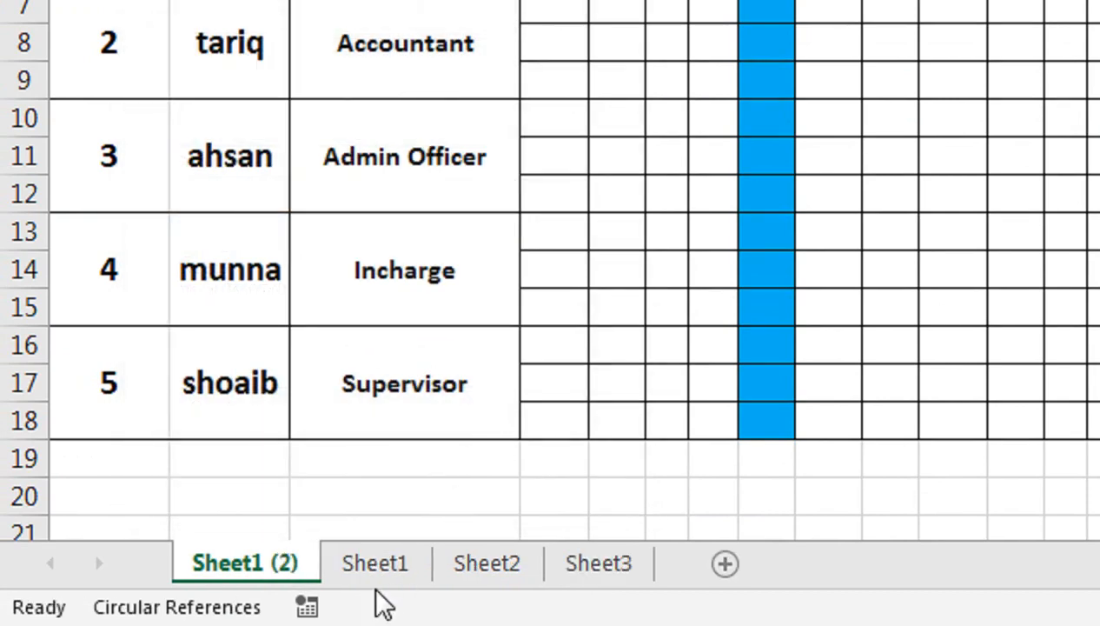
Step: Compare the original sheet with its copy and rename the copy, Sheet1 (2), as ATT
{"action": "left_click", "coordinate": [380, 581]}
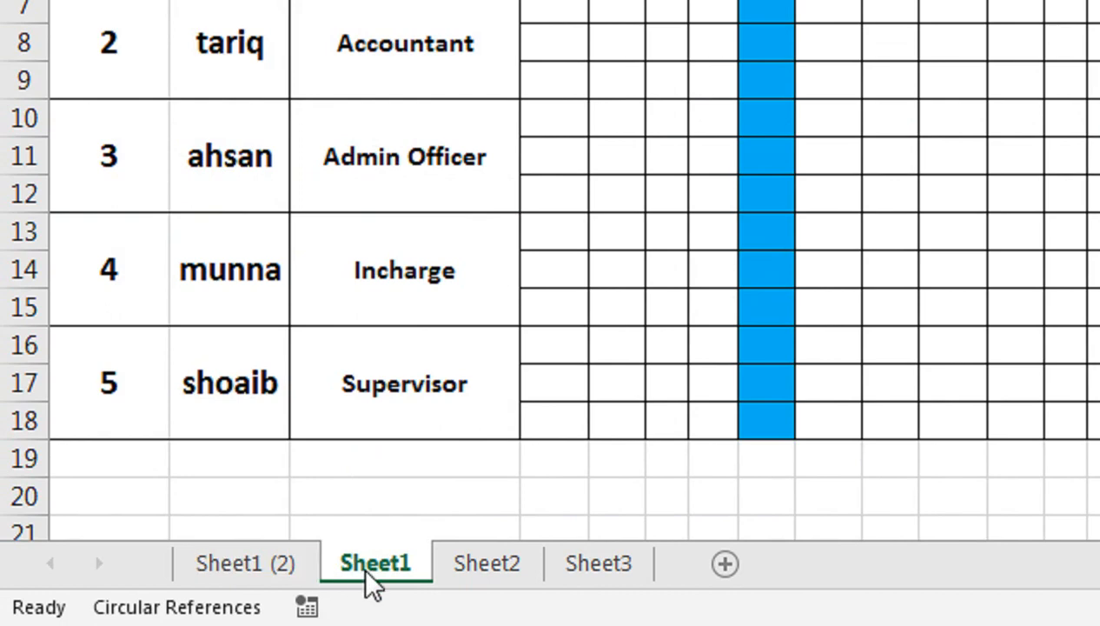
{"action": "left_click", "coordinate": [291, 581], "text": "ctrl"}
{"action": "left_click", "coordinate": [294, 581]}
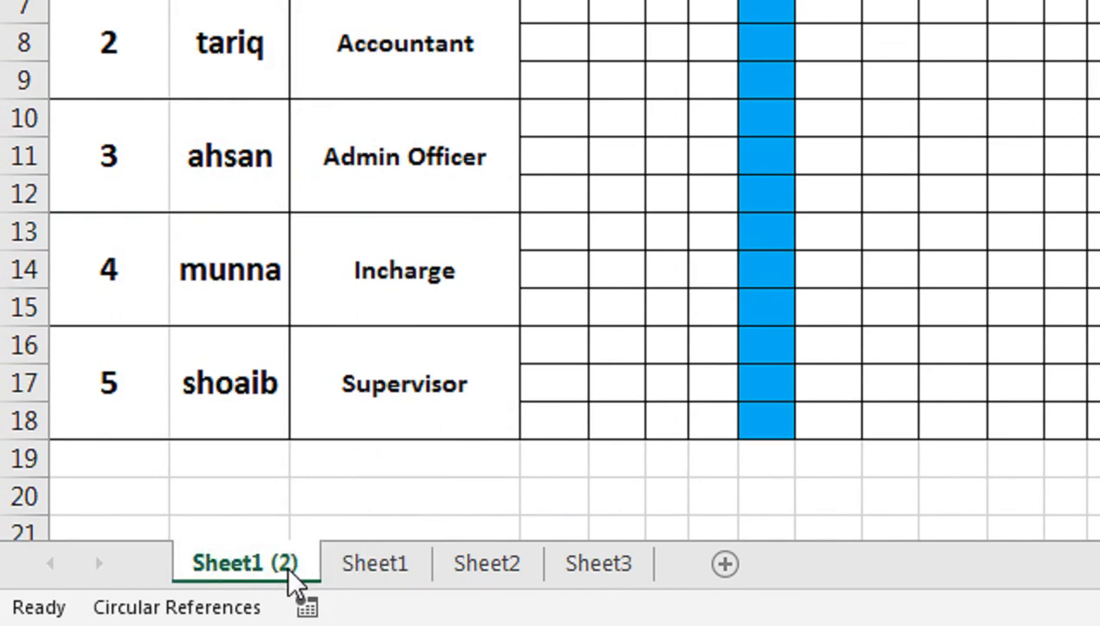
{"action": "scroll", "coordinate": [359, 177], "scroll_direction": "up", "scroll_amount": 3}
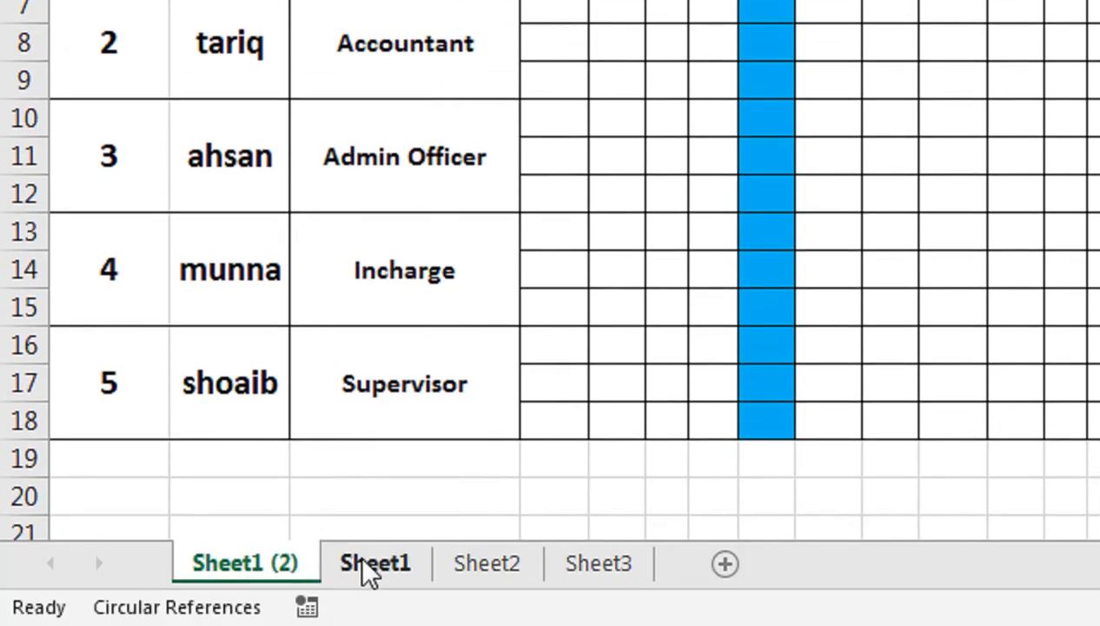
{"action": "left_click", "coordinate": [369, 572]}
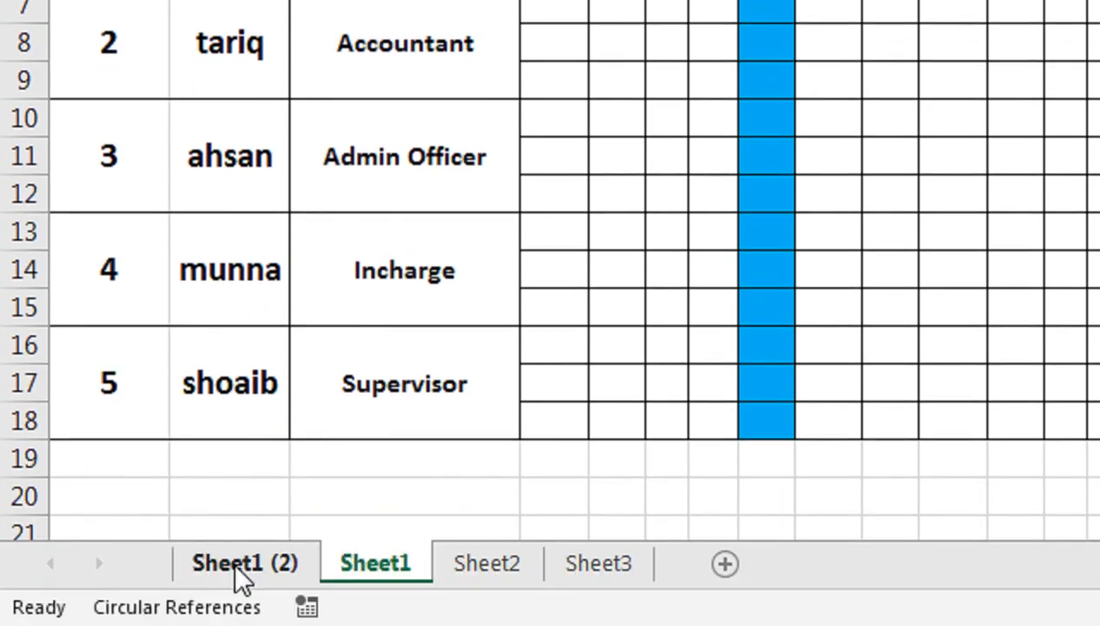
{"action": "left_click", "coordinate": [238, 580]}
{"action": "double_click", "coordinate": [283, 563]}
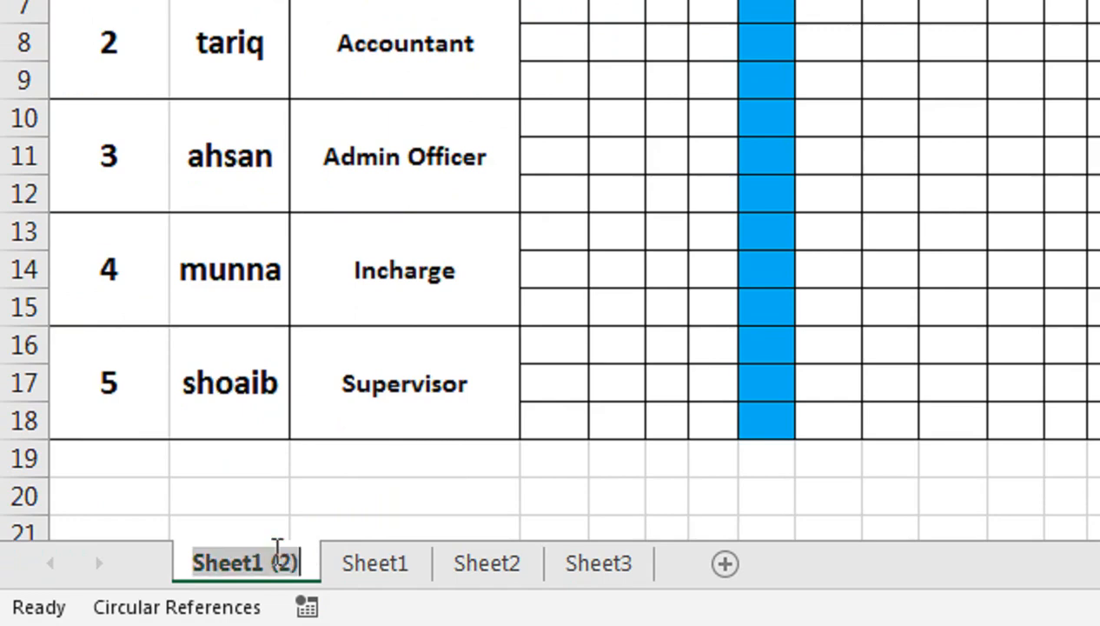
{"action": "type", "text": "AT"}
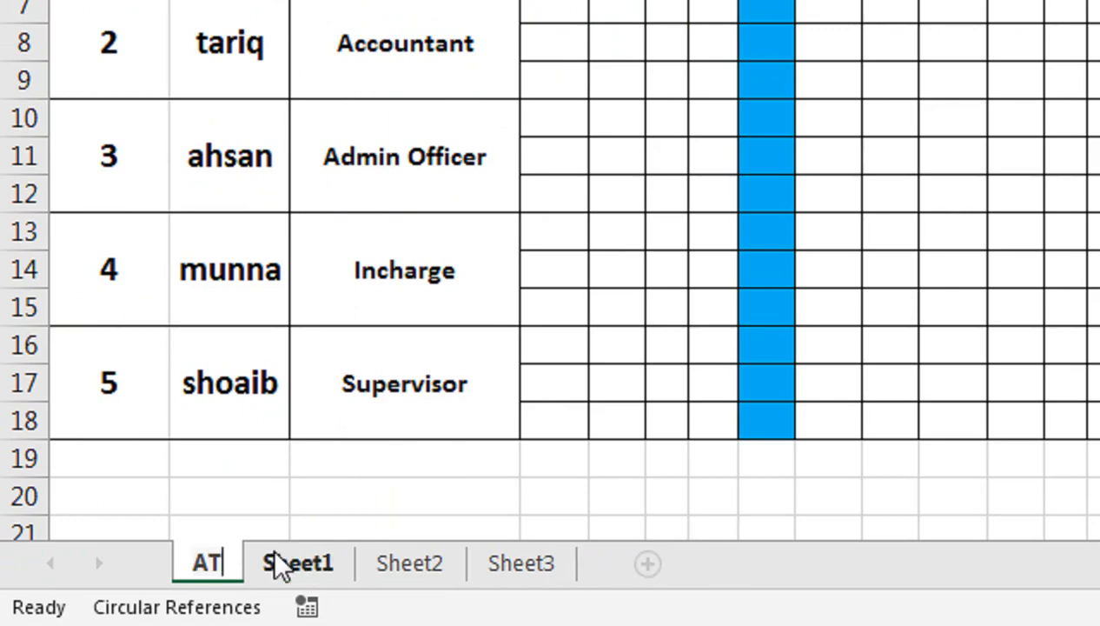
{"action": "type", "text": "T"}
Step: Rename the original Sheet1 as TIME
{"action": "left_click", "coordinate": [335, 557]}
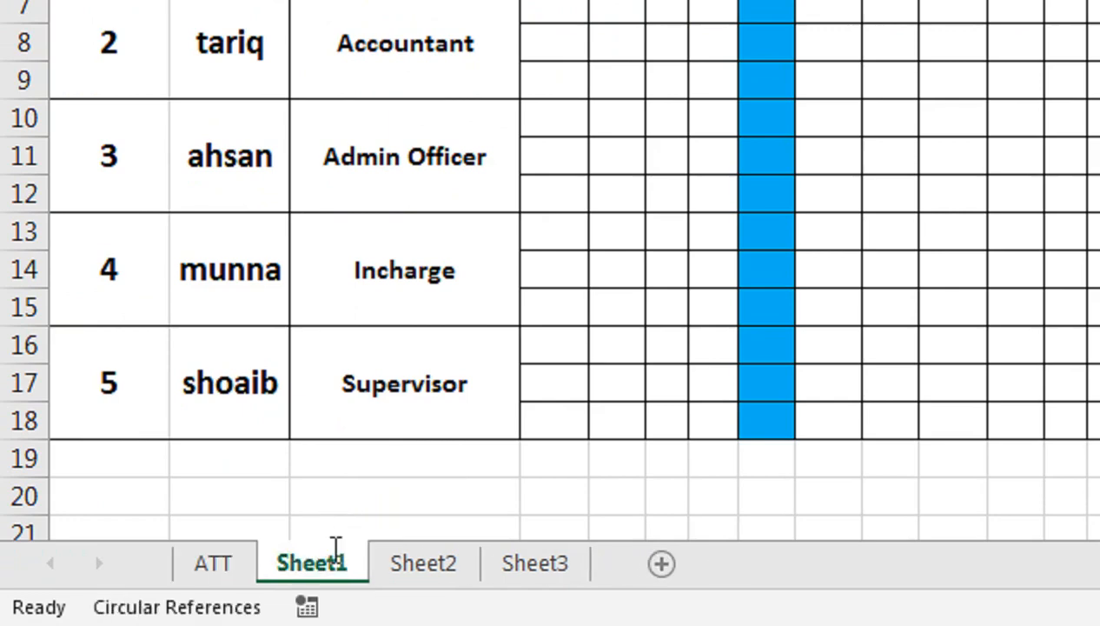
{"action": "double_click", "coordinate": [335, 549]}
{"action": "type", "text": "TIME"}
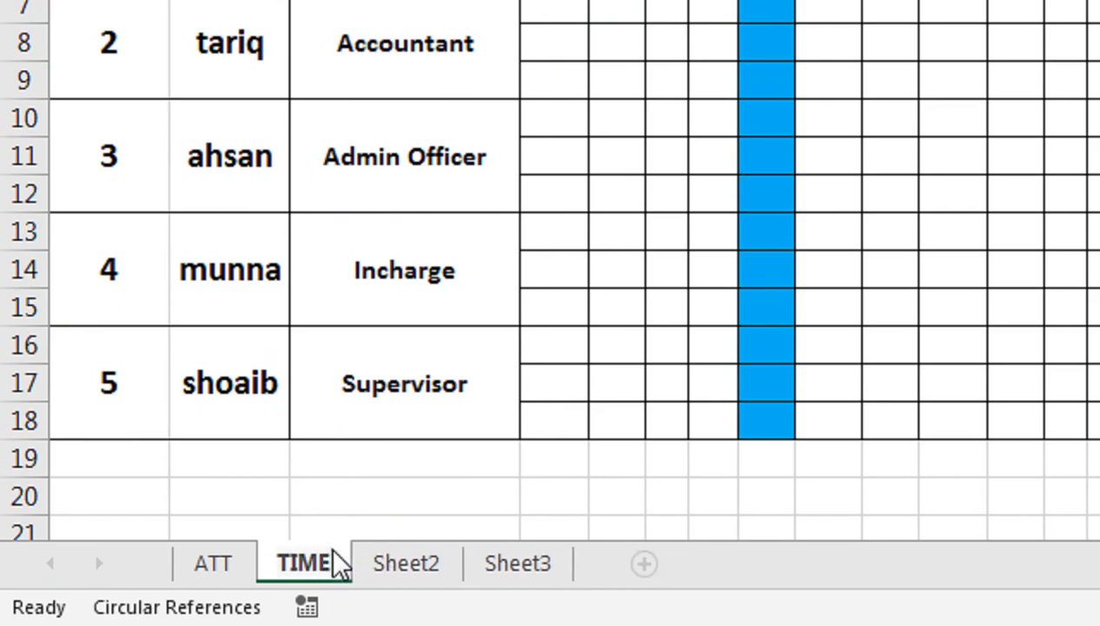
{"action": "left_click", "coordinate": [413, 386]}
{"action": "left_click", "coordinate": [246, 564]}
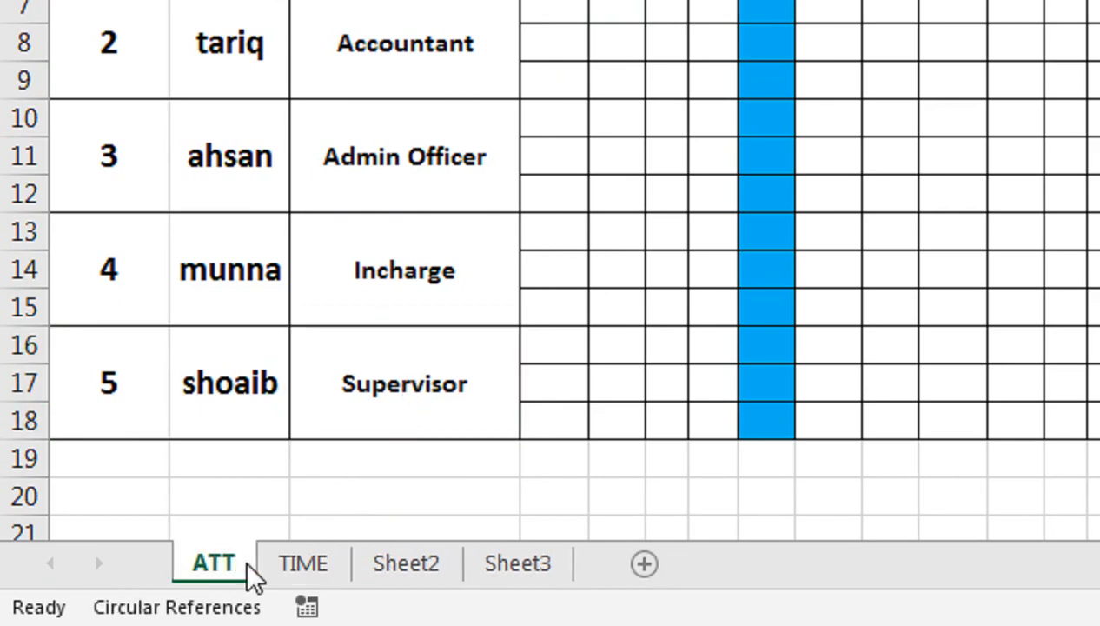
{"action": "scroll", "coordinate": [524, 51], "scroll_direction": "up", "scroll_amount": 2}
{"action": "left_click", "coordinate": [563, 135]}
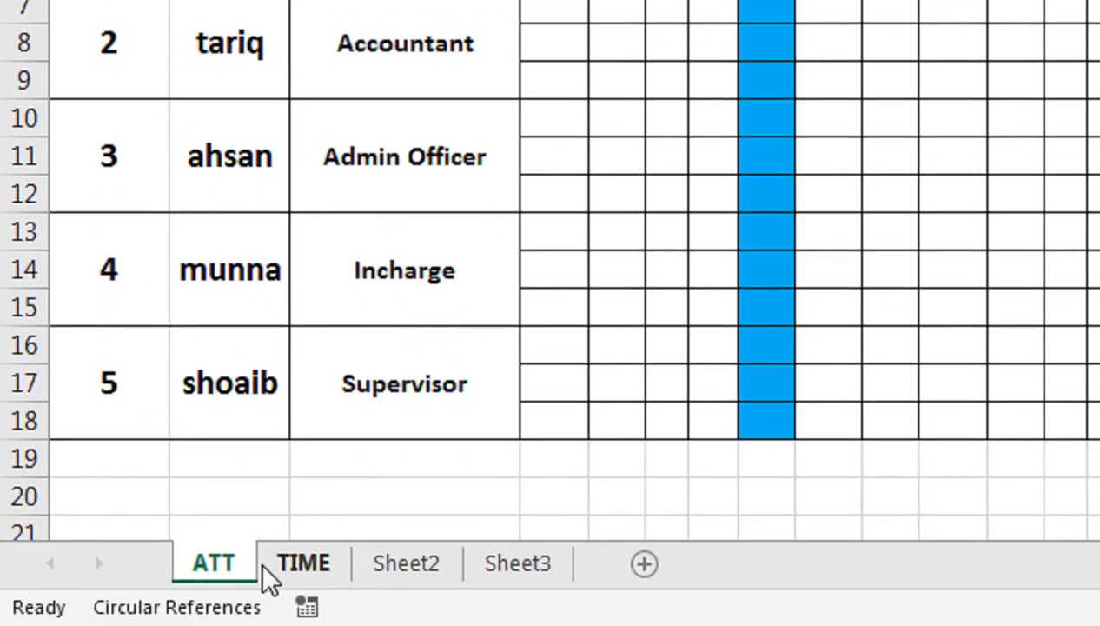
{"action": "left_click", "coordinate": [291, 565]}
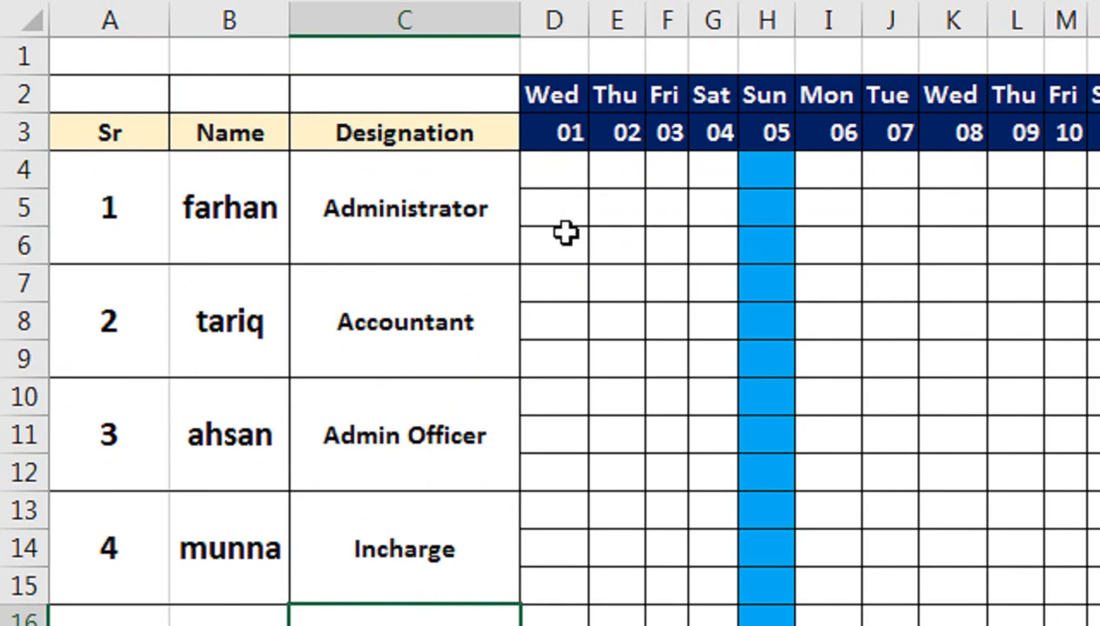
{"action": "left_click", "coordinate": [565, 180]}
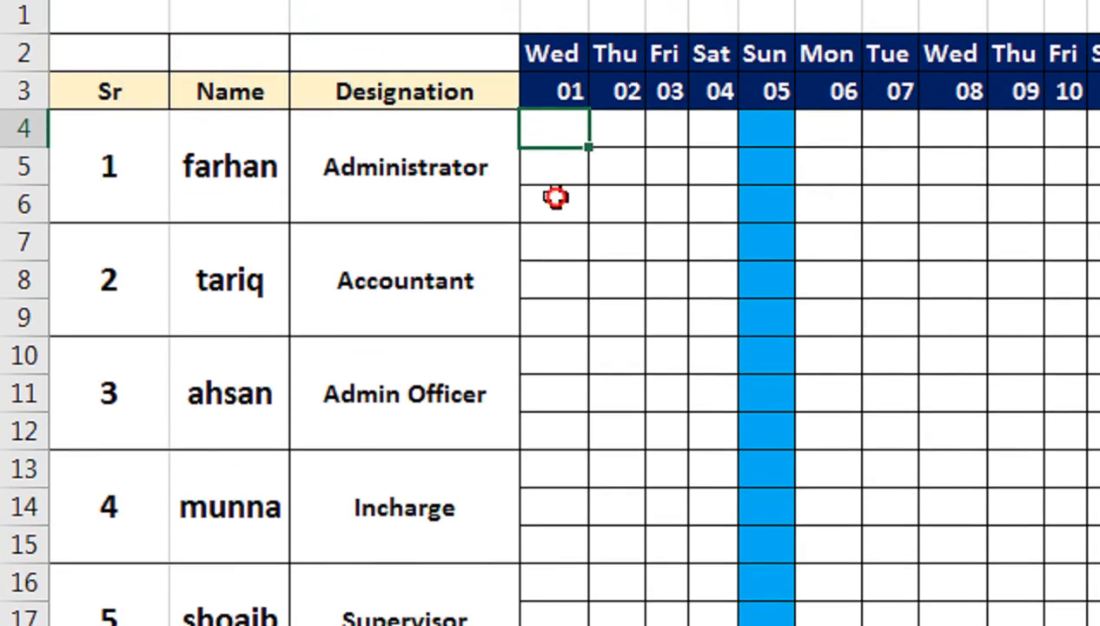
{"action": "left_click", "coordinate": [556, 197]}
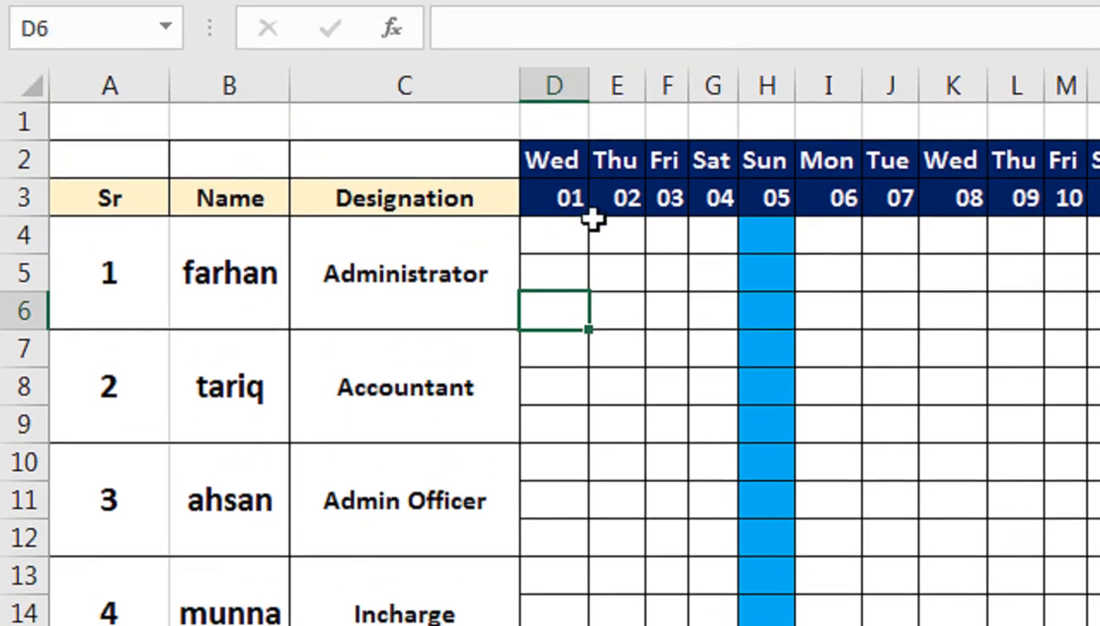
Step: In D4 of the TIME sheet, begin an IF formula testing ATT!D4<>"" with a nested IF as its true value
{"action": "left_click", "coordinate": [575, 124]}
{"action": "type", "text": "=IF("}
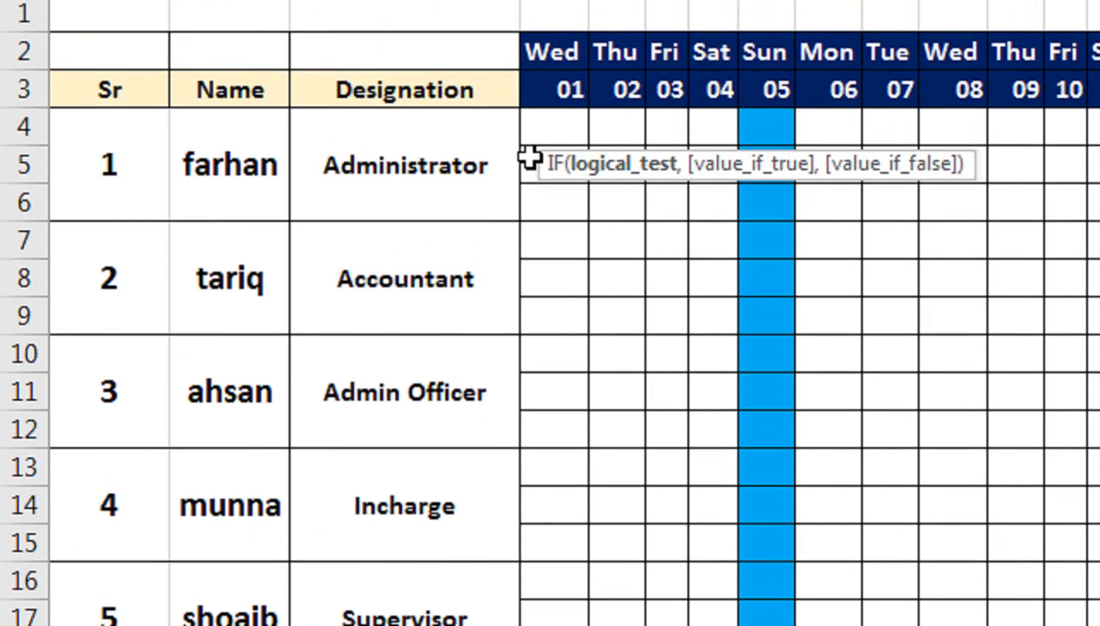
{"action": "left_click", "coordinate": [535, 133]}
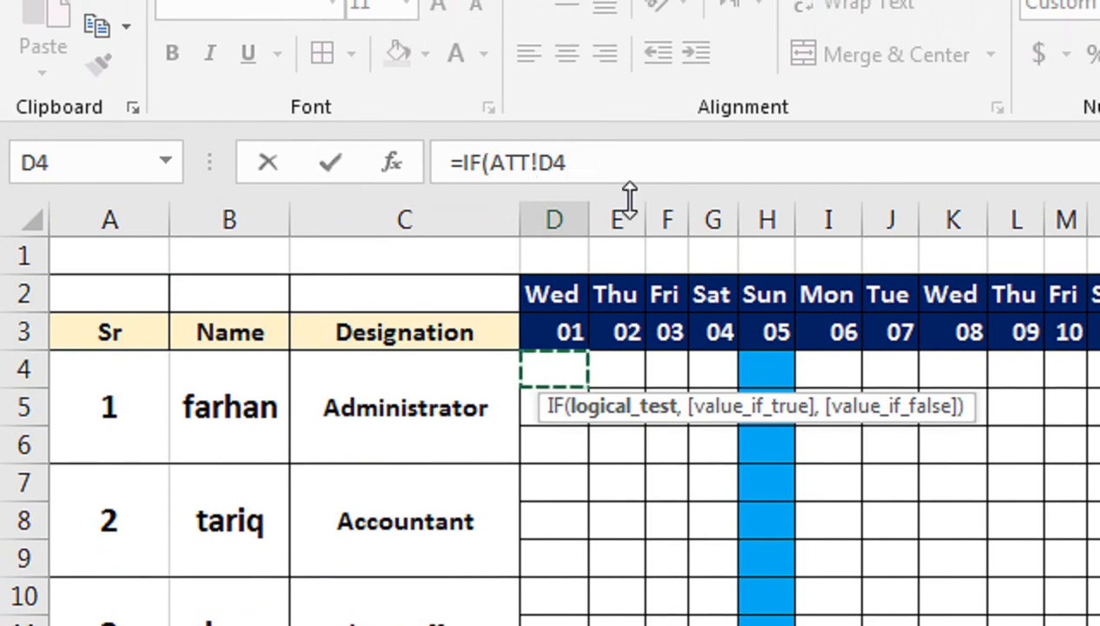
{"action": "type", "text": "<"}
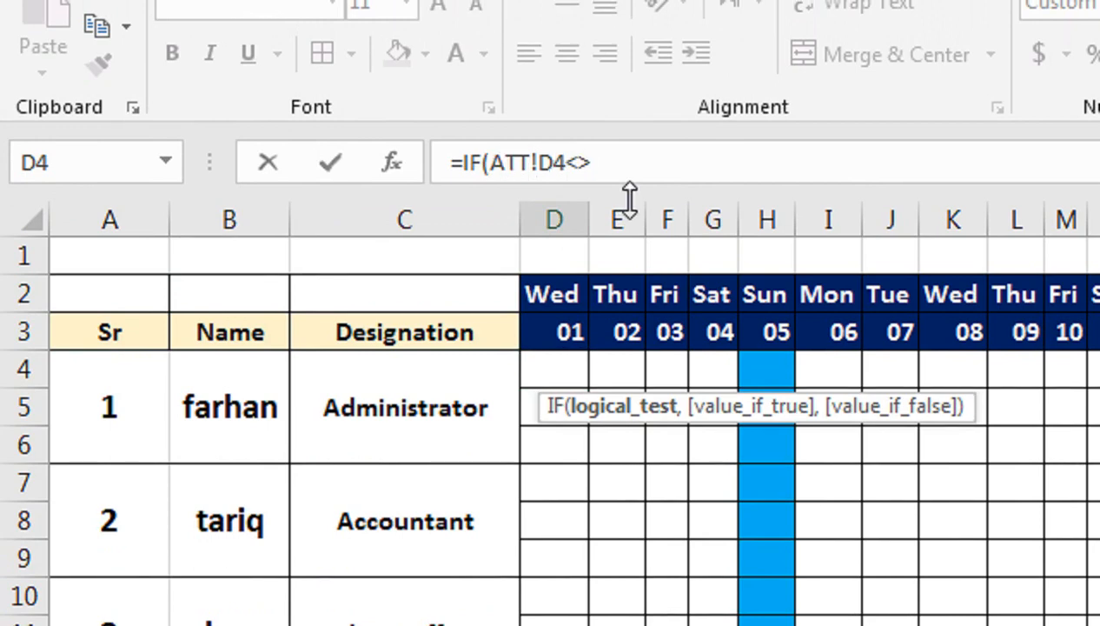
{"action": "type", "text": ">\"\",IF("}
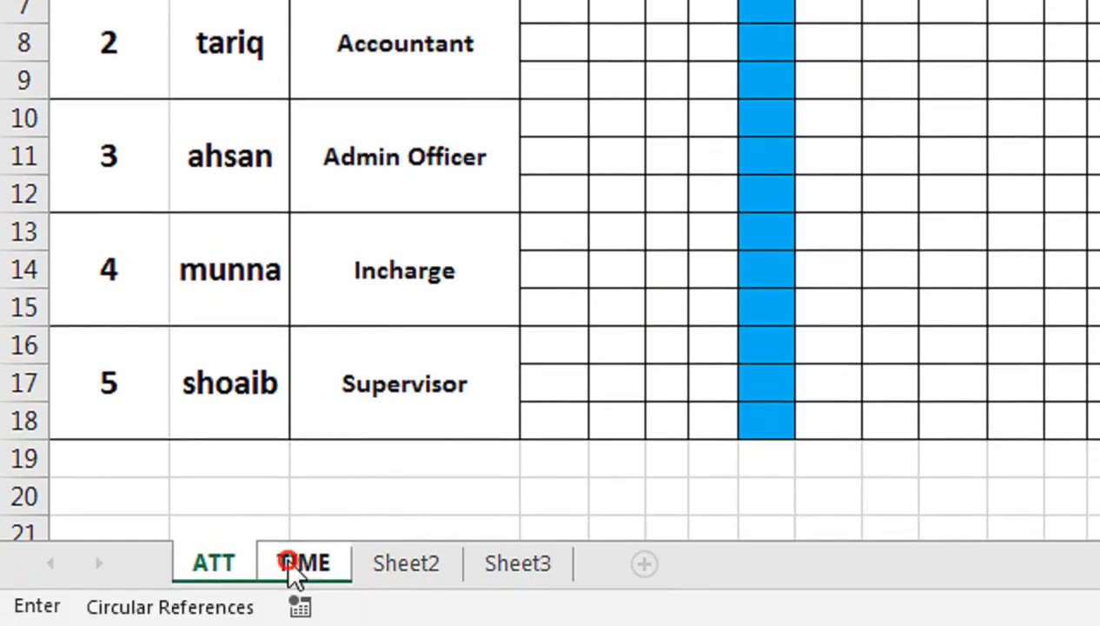
Step: Set the nested IF's logical test to TIME!D4=""
{"action": "left_click", "coordinate": [291, 565]}
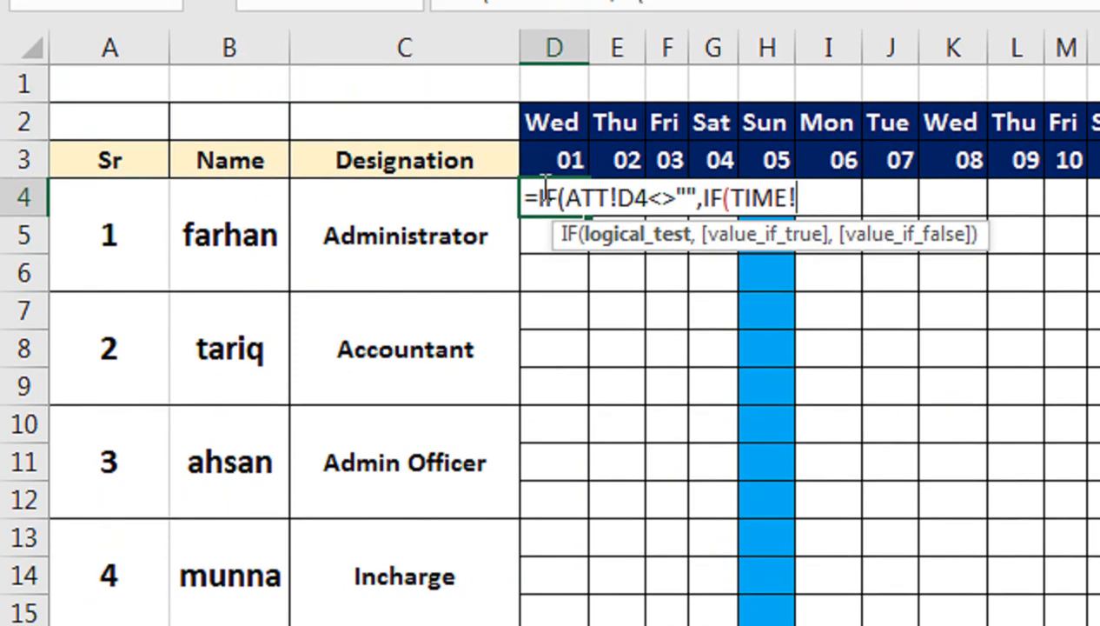
{"action": "left_click", "coordinate": [554, 160]}
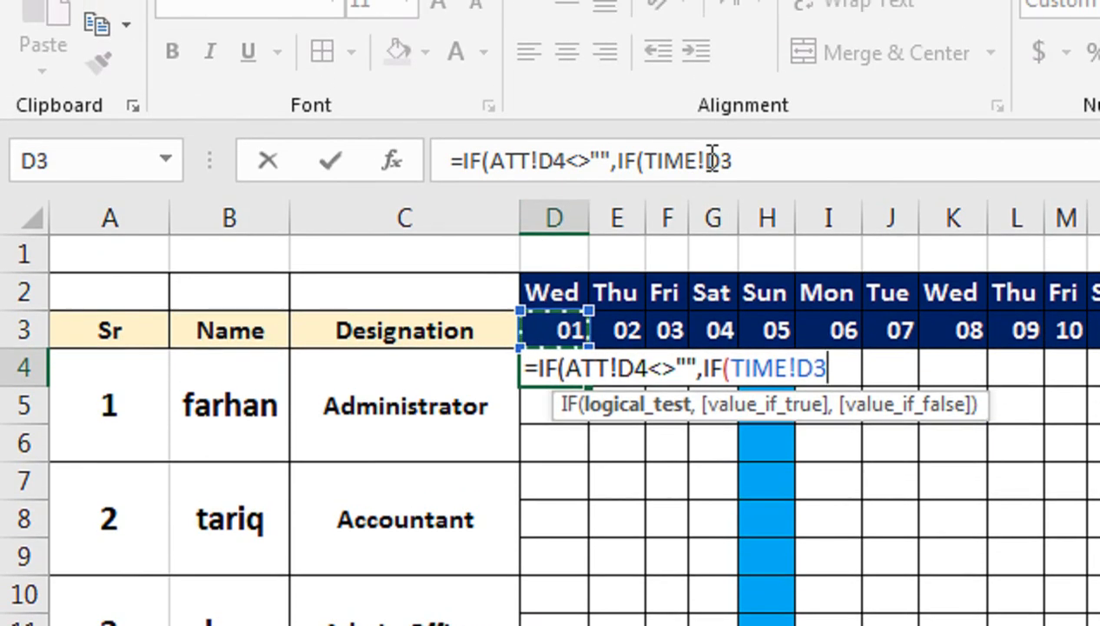
{"action": "key", "text": "Down"}
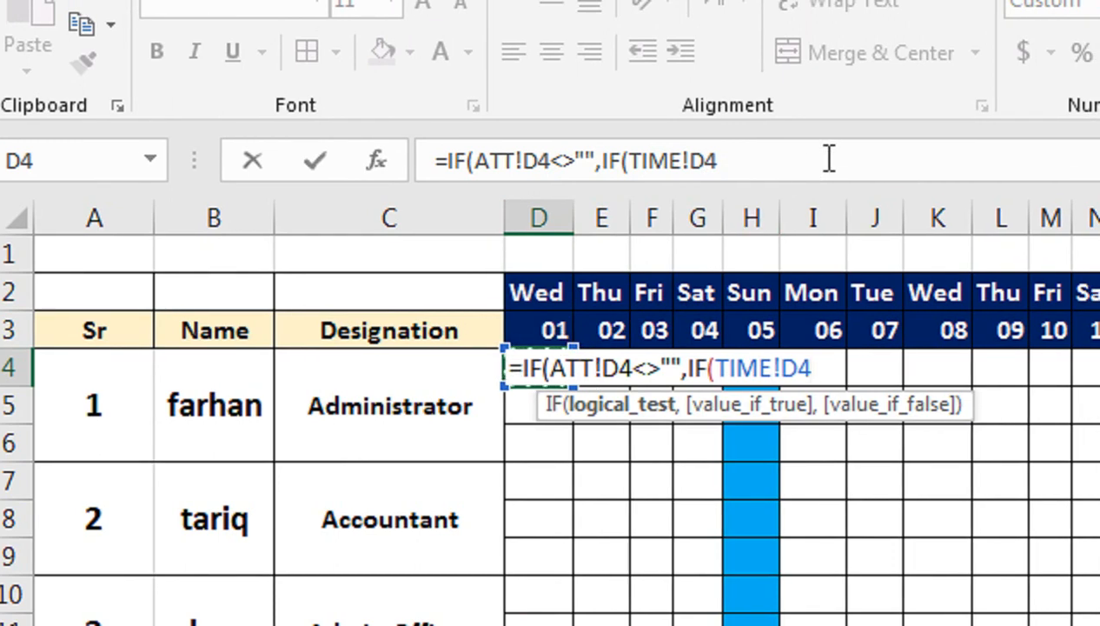
{"action": "type", "text": "=\"\""}
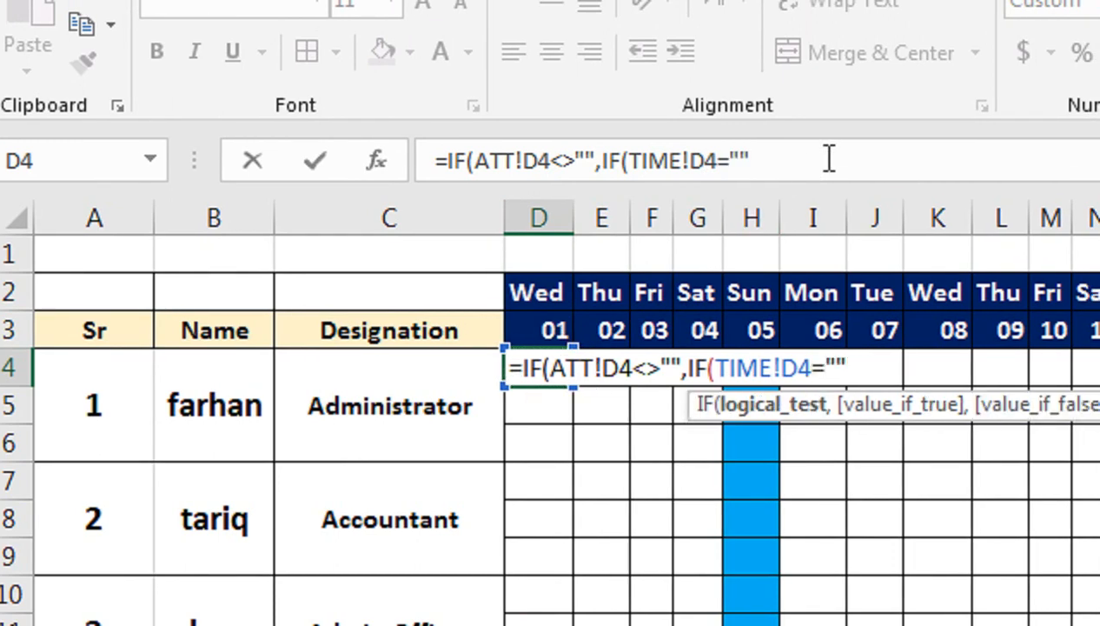
{"action": "type", "text": ","}
{"action": "type", "text": "N"}
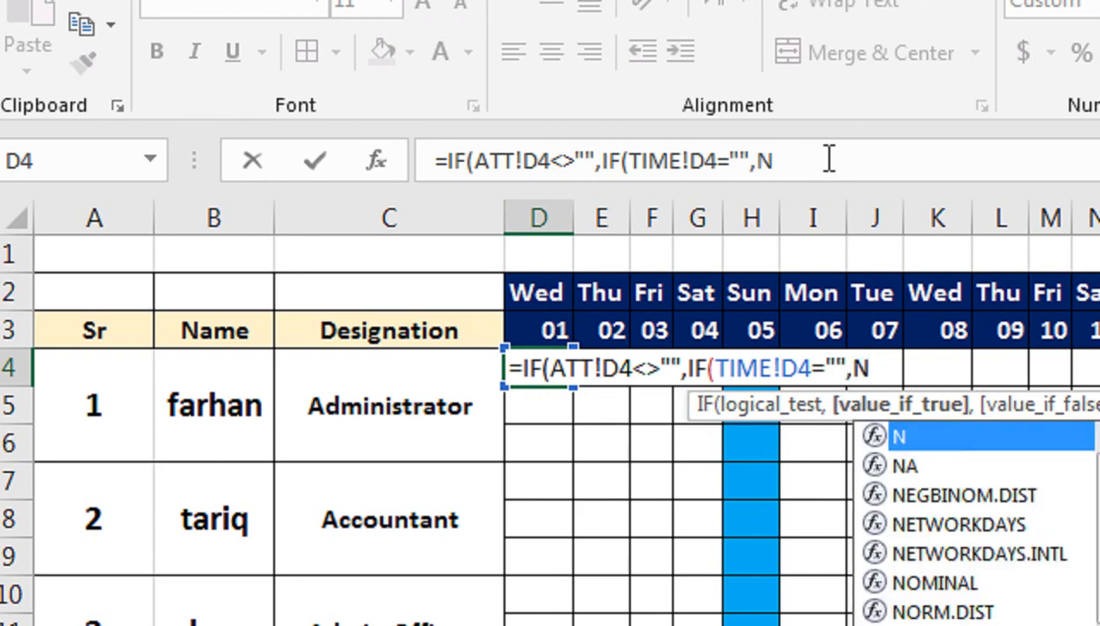
{"action": "type", "text": "OW*("}
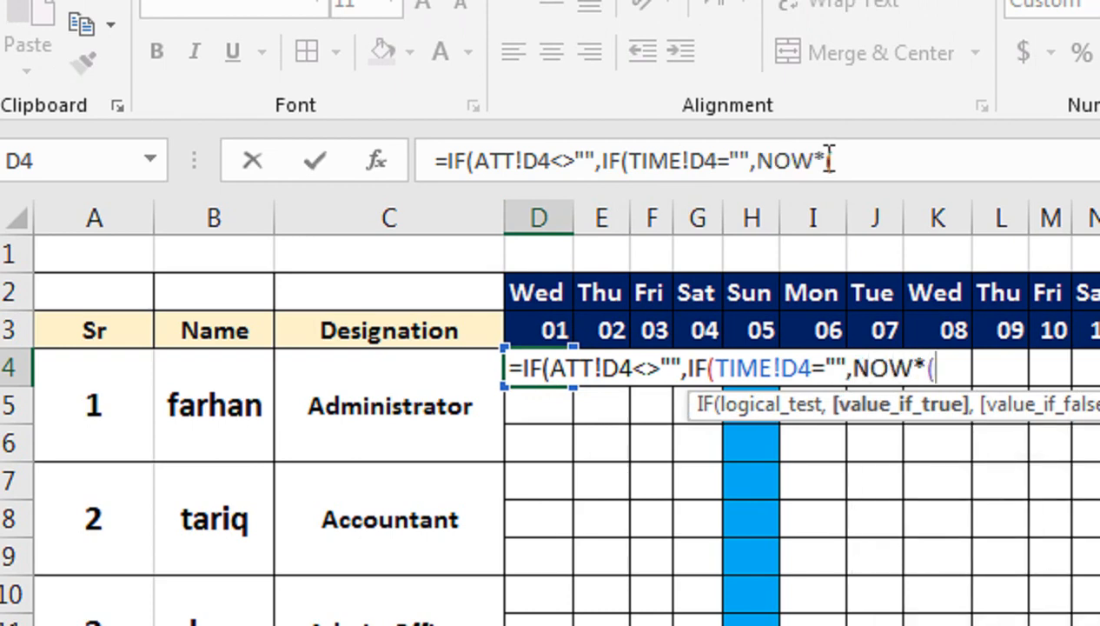
Step: Give the nested IF NOW() as its value if true
{"action": "key", "text": "BackSpace"}
{"action": "key", "text": "BackSpace"}
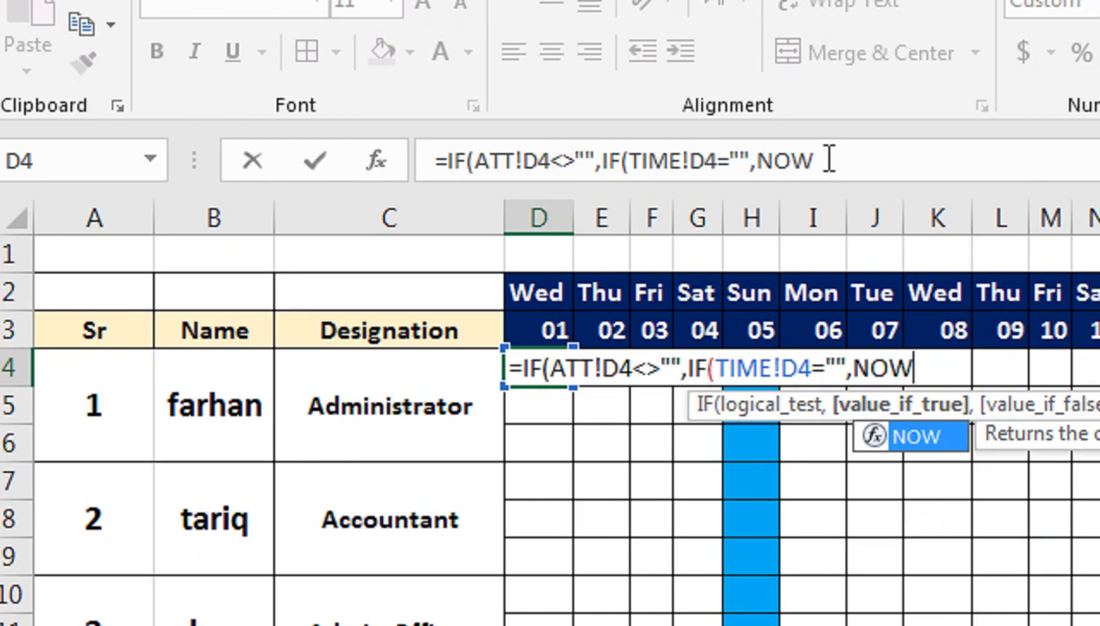
{"action": "type", "text": "()"}
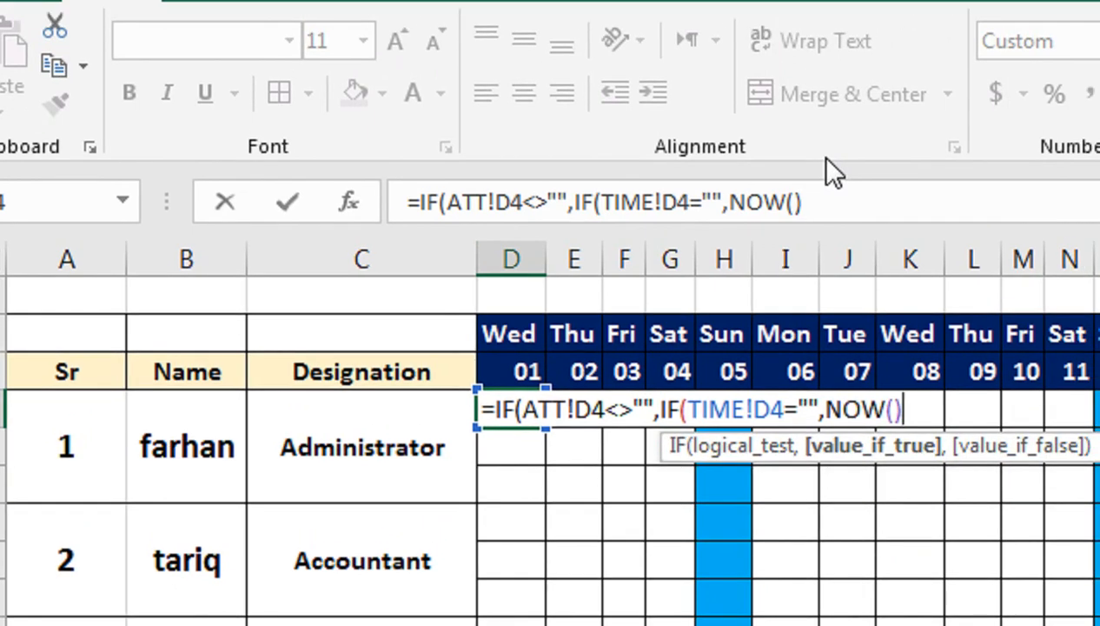
{"action": "type", "text": ","}
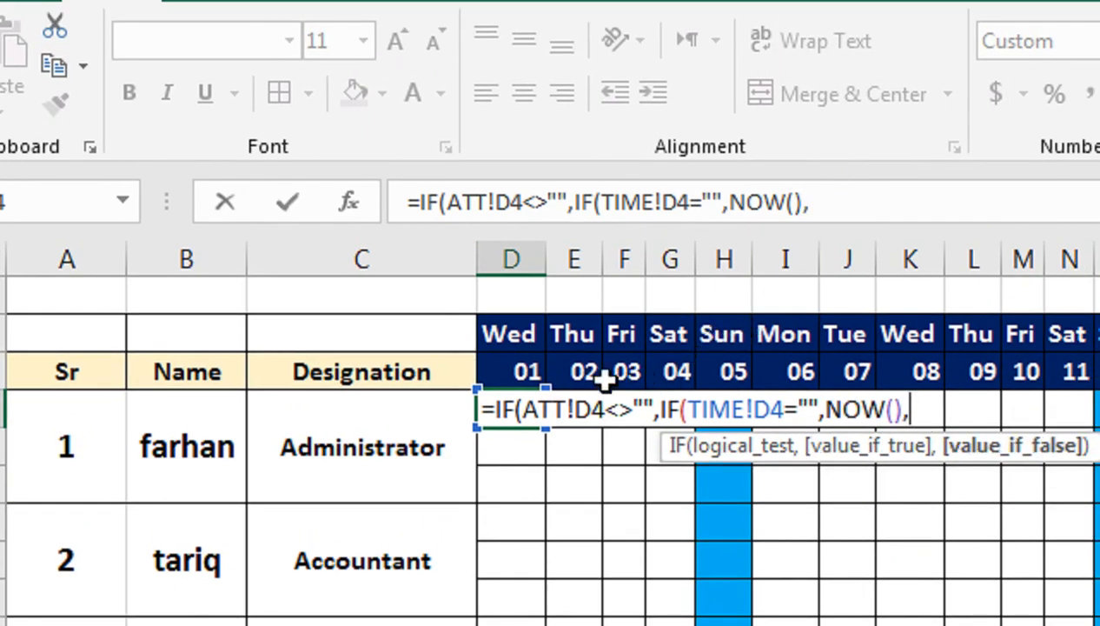
Step: Complete the D4 formula with TIME!D4 as the nested false value and "" as the outer false value
{"action": "left_click", "coordinate": [521, 373]}
{"action": "key", "text": "Down"}
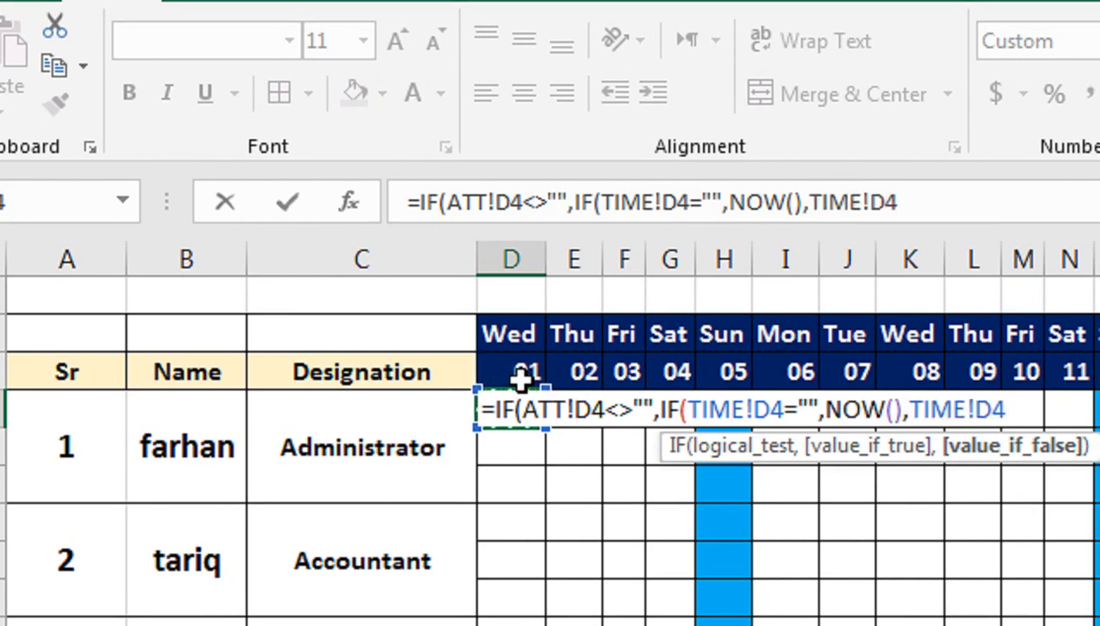
{"action": "type", "text": ")"}
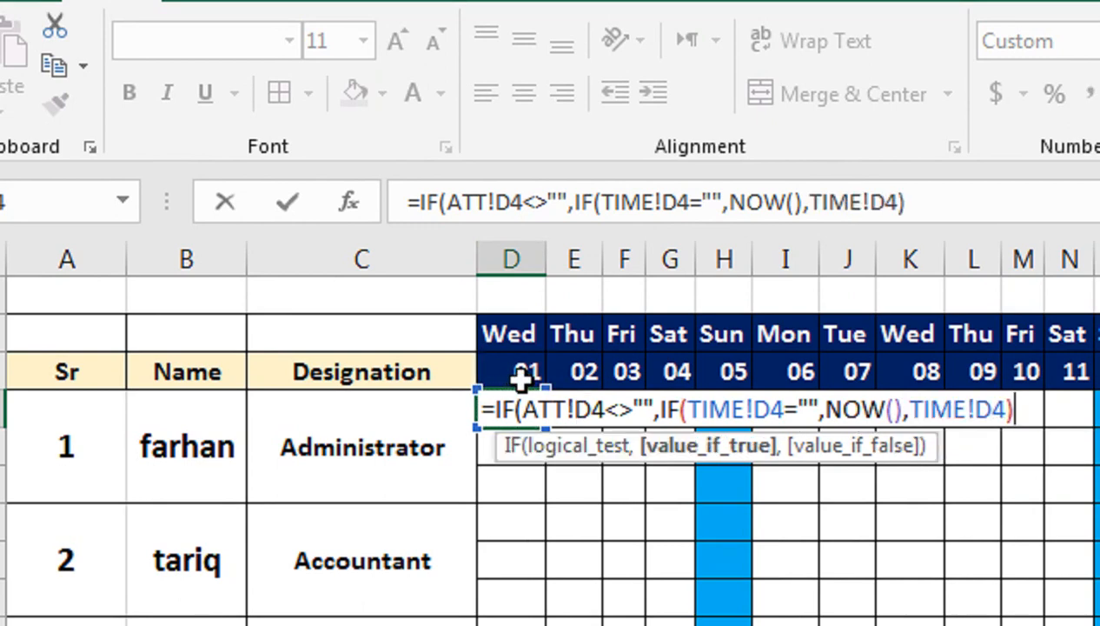
{"action": "type", "text": ","}
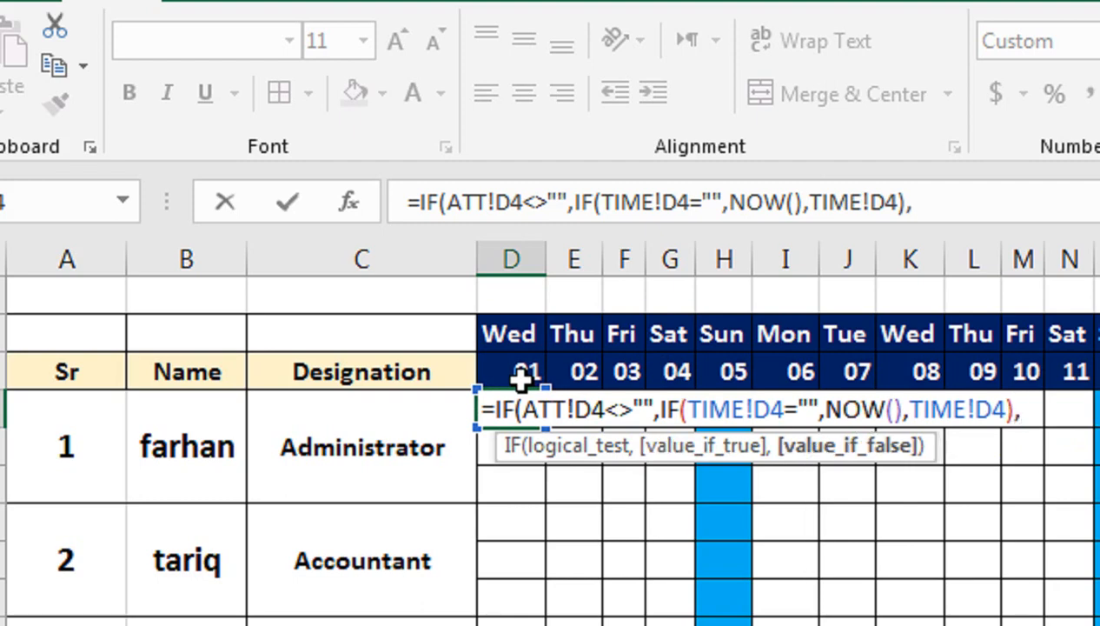
{"action": "type", "text": "\"\")"}
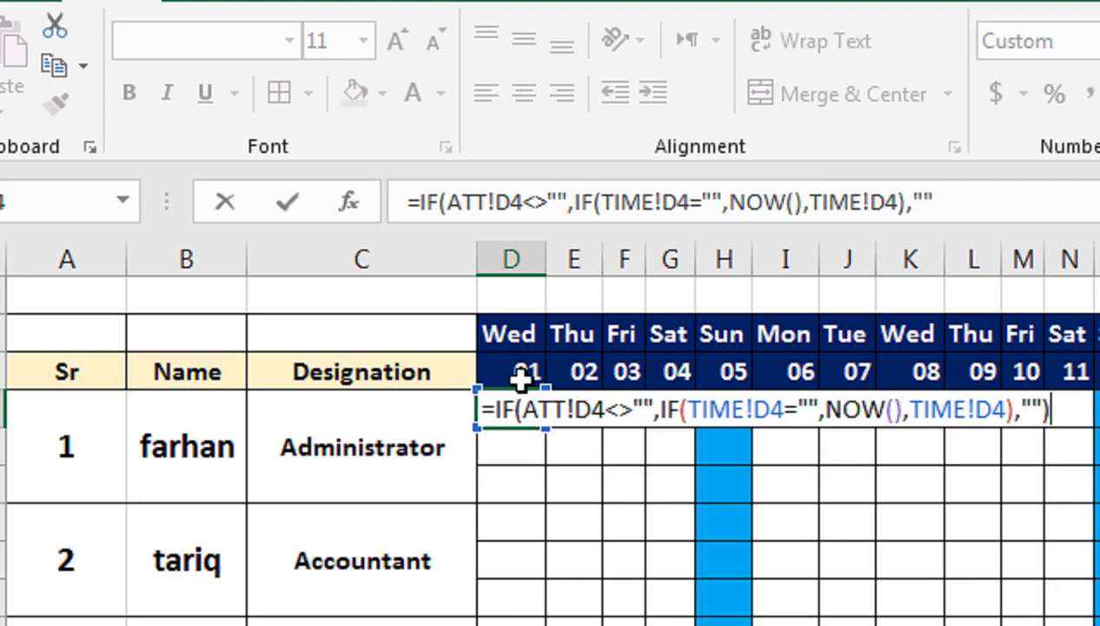
{"action": "key", "text": "ctrl+Return"}
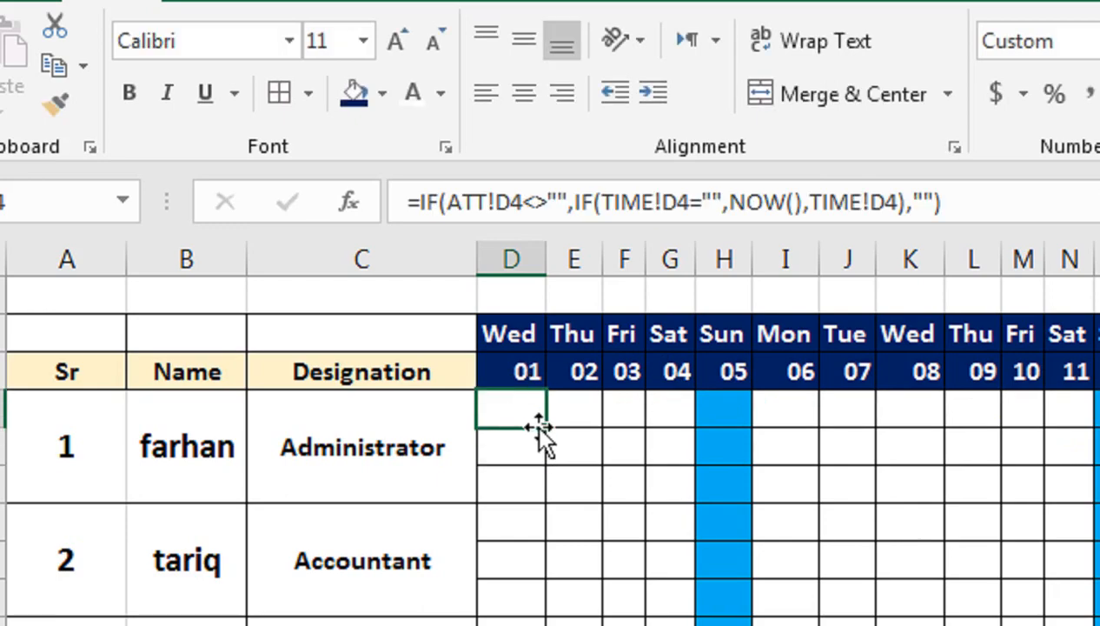
Step: Copy the D4 formula down column D through the employee rows of the TIME sheet
{"action": "left_click_drag", "start_coordinate": [545, 427], "coordinate": [539, 601]}
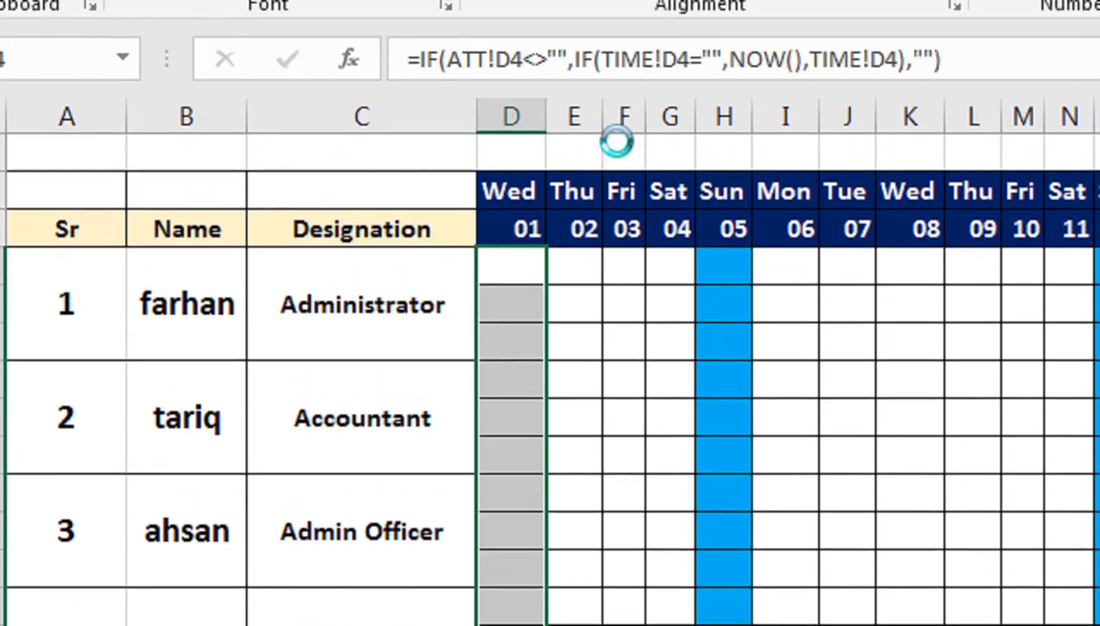
{"action": "left_click", "coordinate": [522, 118]}
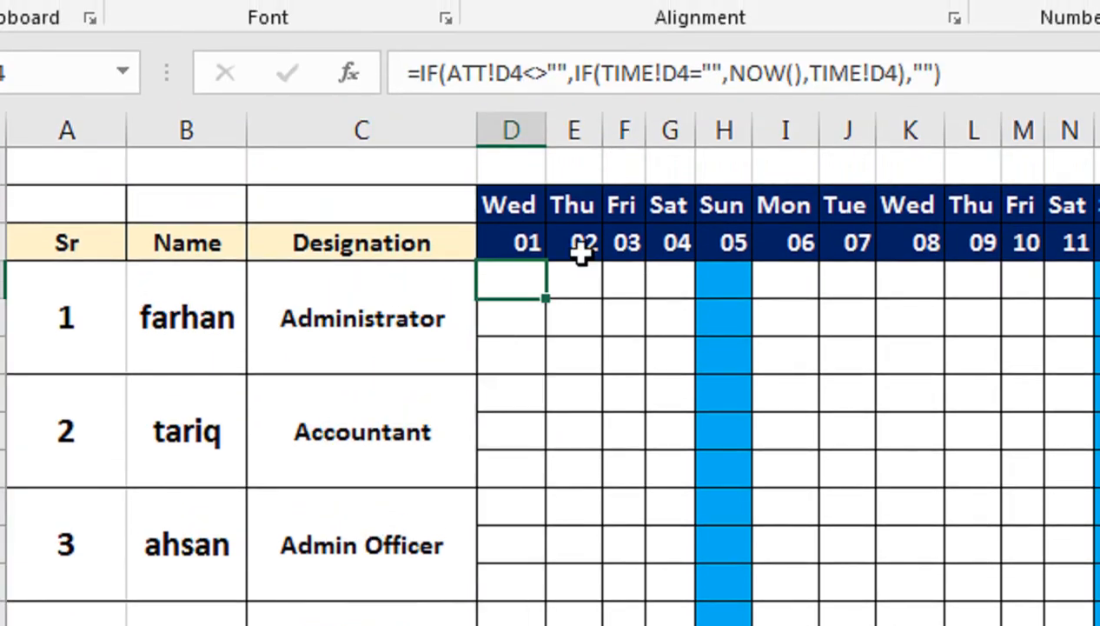
{"action": "left_click", "coordinate": [538, 322]}
{"action": "left_click", "coordinate": [522, 291]}
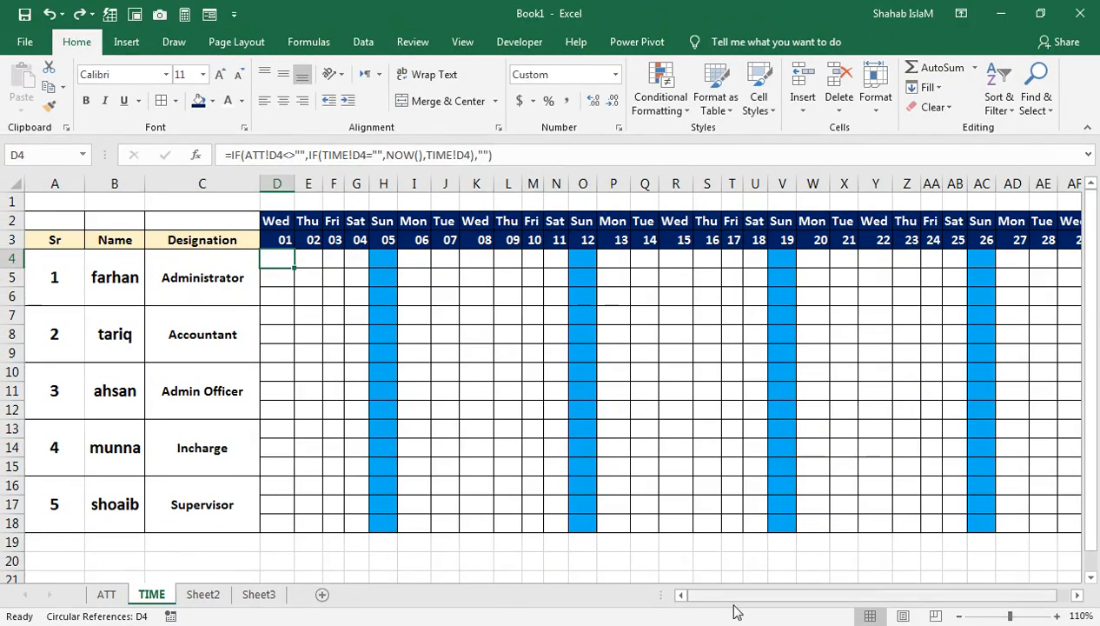
{"action": "left_click_drag", "start_coordinate": [751, 594], "coordinate": [910, 574]}
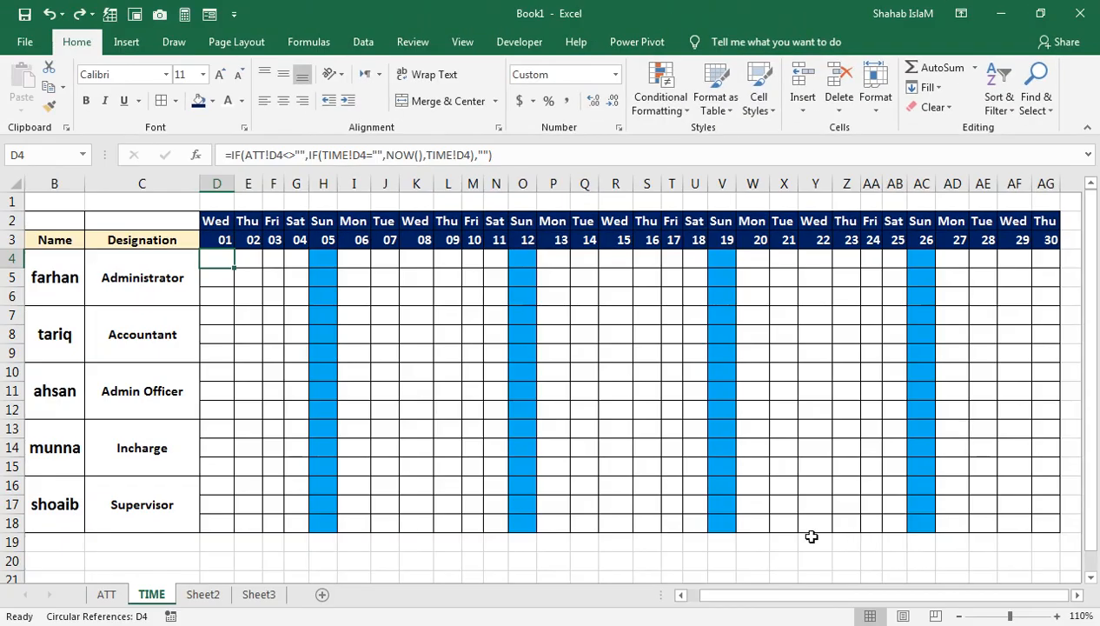
{"action": "left_click_drag", "start_coordinate": [713, 596], "coordinate": [675, 591]}
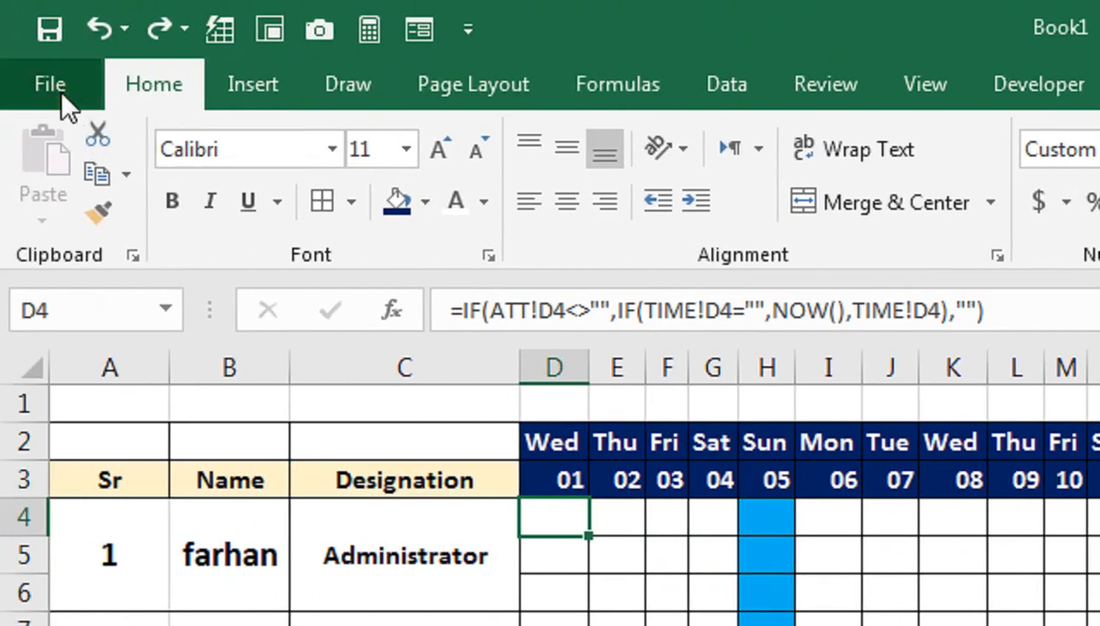
Step: Enable iterative calculation in the Excel formula options, keeping 100 maximum iterations and a maximum change of 0.001
{"action": "left_click", "coordinate": [60, 93]}
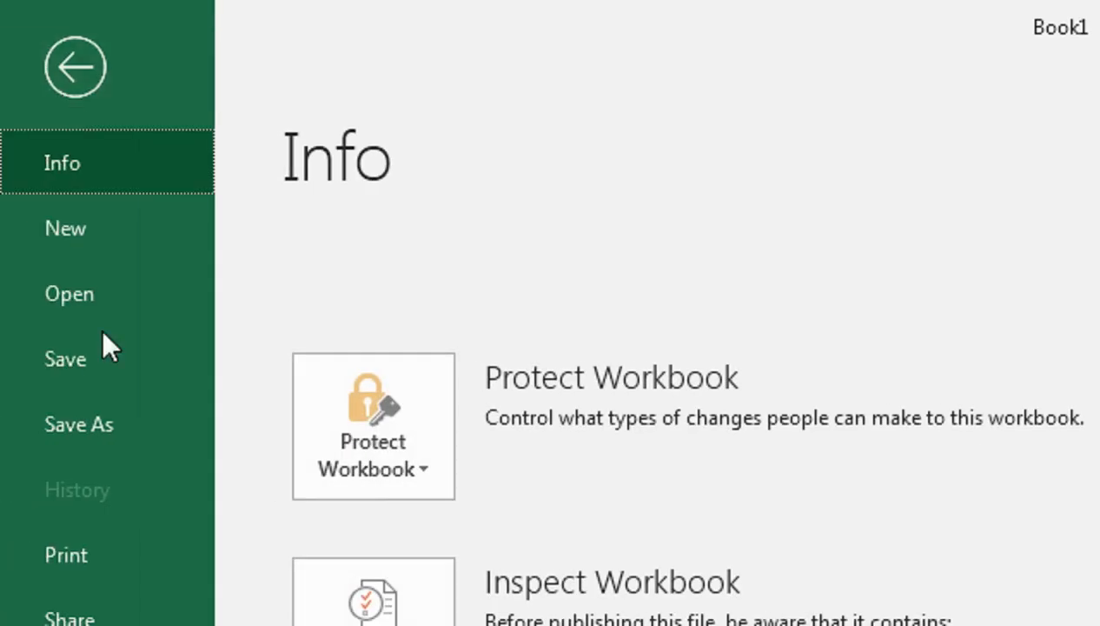
{"action": "left_click", "coordinate": [86, 456]}
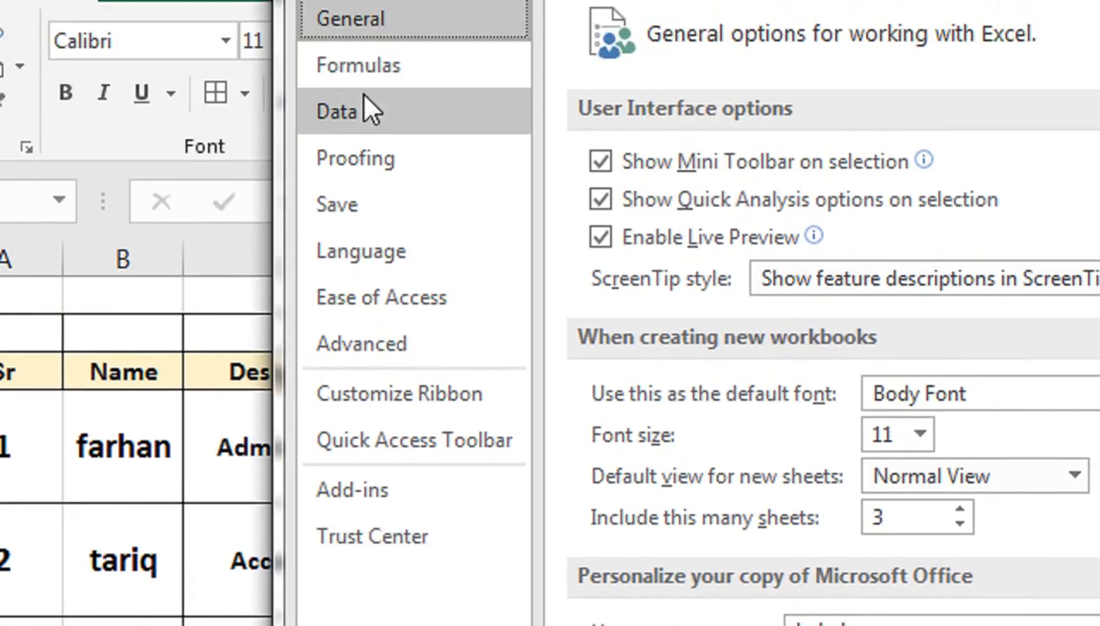
{"action": "left_click", "coordinate": [363, 139]}
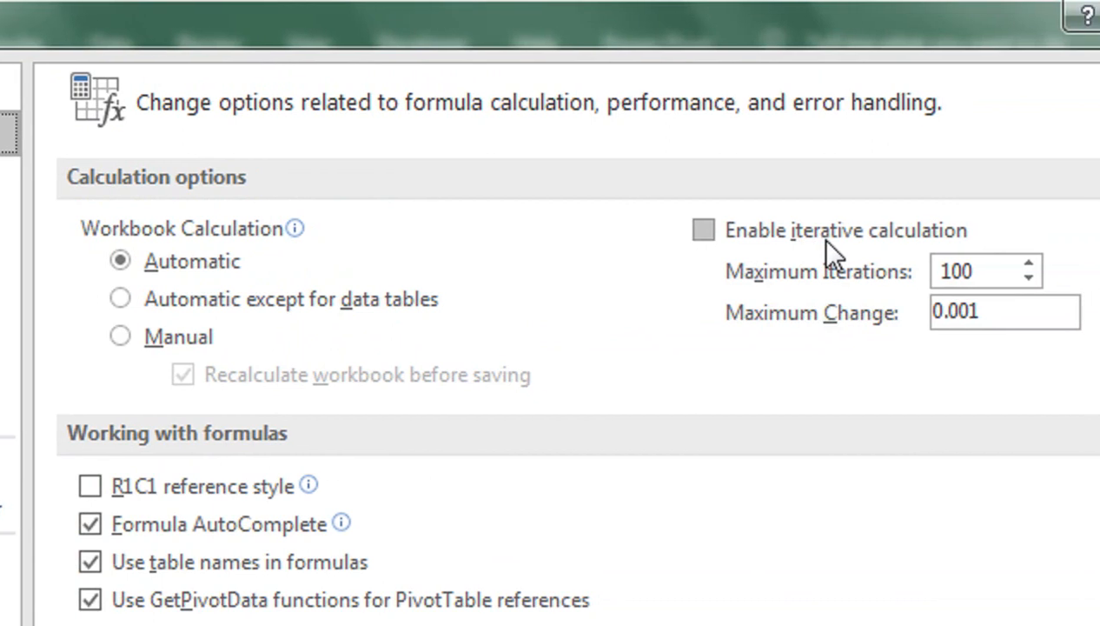
{"action": "left_click", "coordinate": [723, 234]}
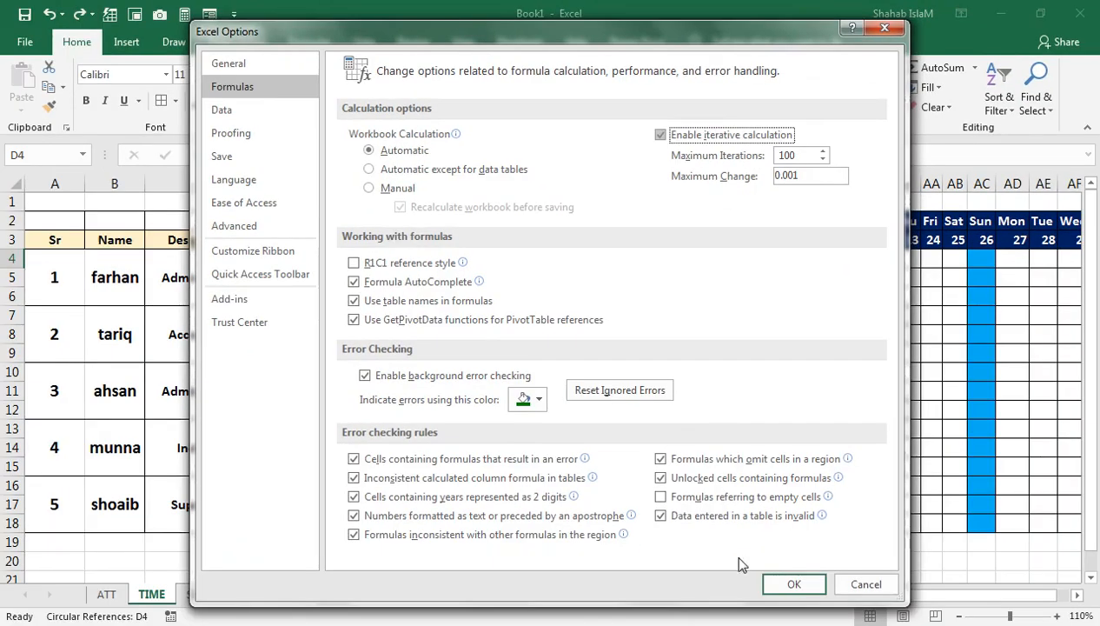
{"action": "left_click", "coordinate": [805, 618]}
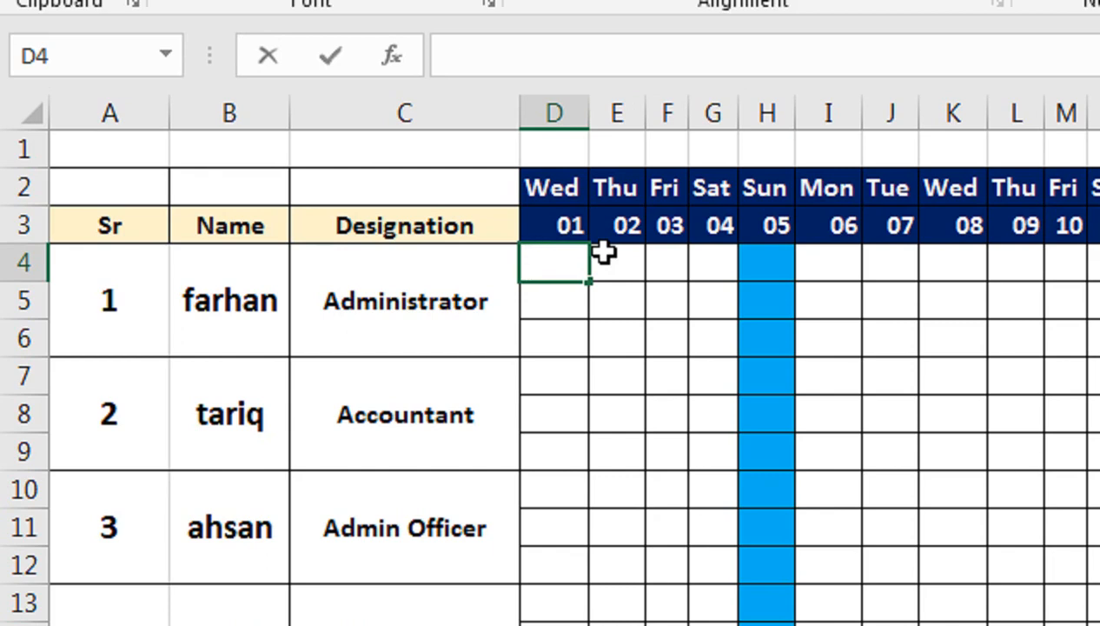
Step: Enter P in cell D4 of the ATT sheet
{"action": "type", "text": "P"}
{"action": "key", "text": "ctrl+Return"}
{"action": "left_click", "coordinate": [565, 287]}
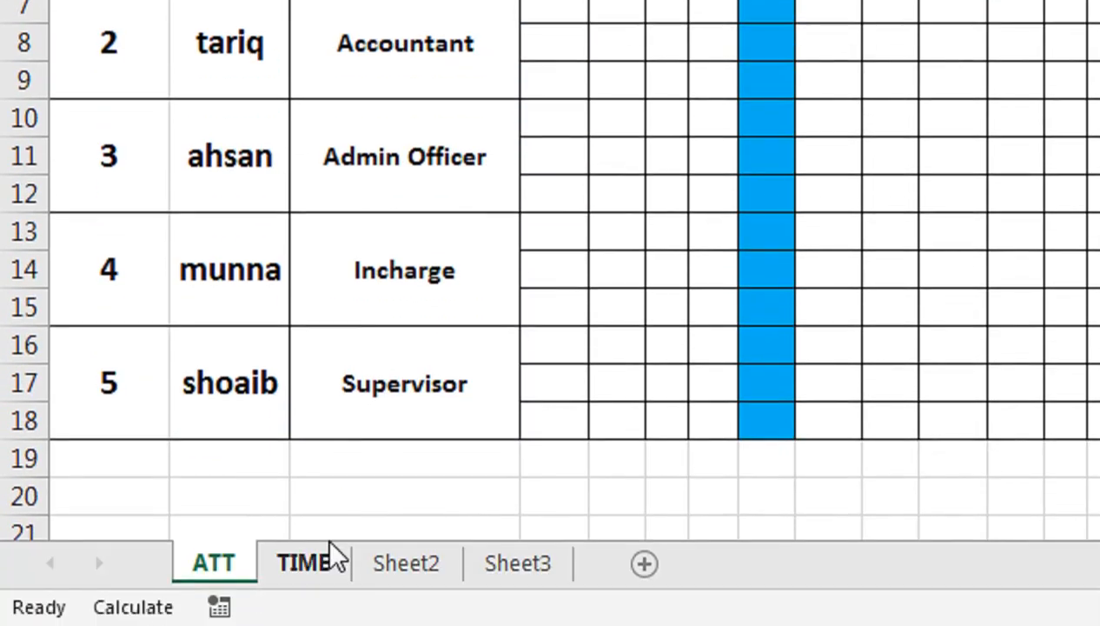
Step: Widen column D on the TIME sheet
{"action": "left_click", "coordinate": [335, 556]}
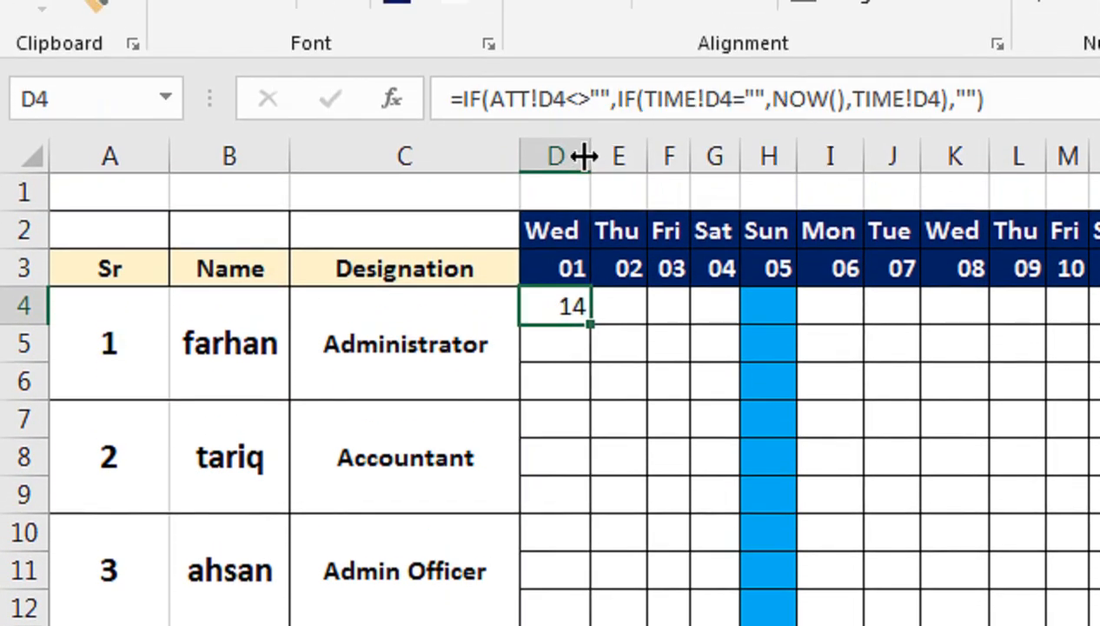
{"action": "left_click_drag", "start_coordinate": [586, 157], "coordinate": [637, 167]}
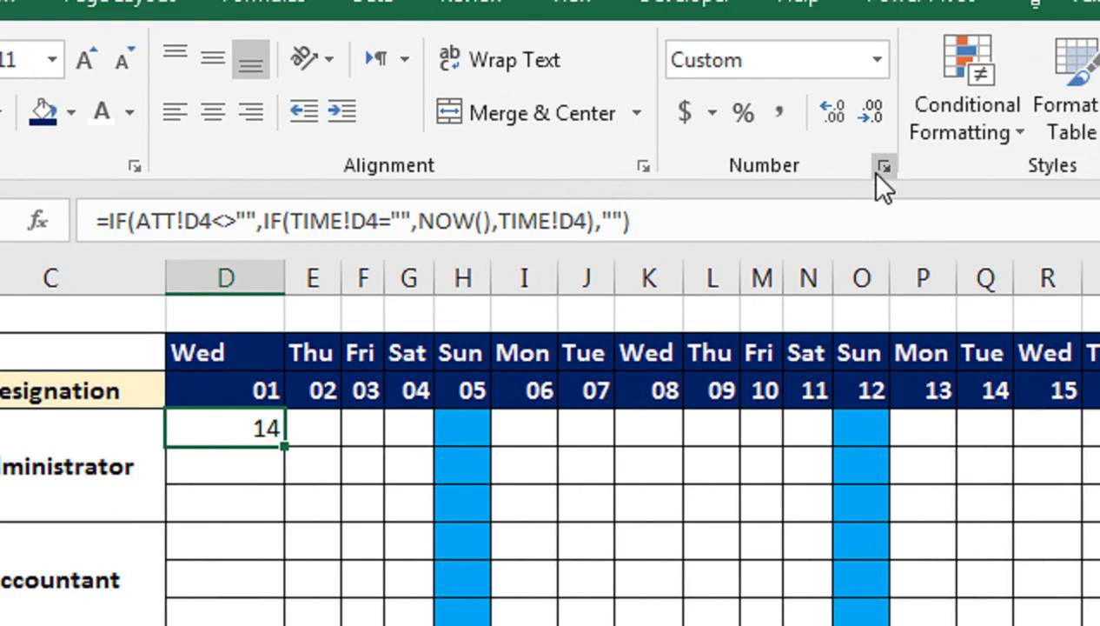
Step: Apply the custom number format h:mm to cell D4 of the TIME sheet
{"action": "left_click", "coordinate": [878, 168]}
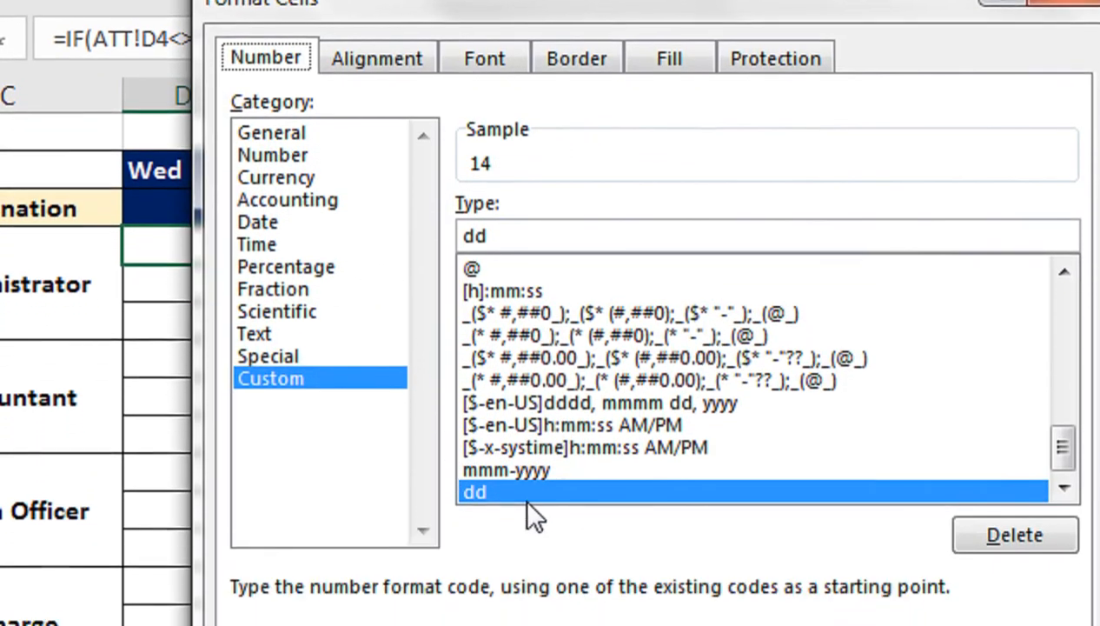
{"action": "left_click", "coordinate": [1063, 488]}
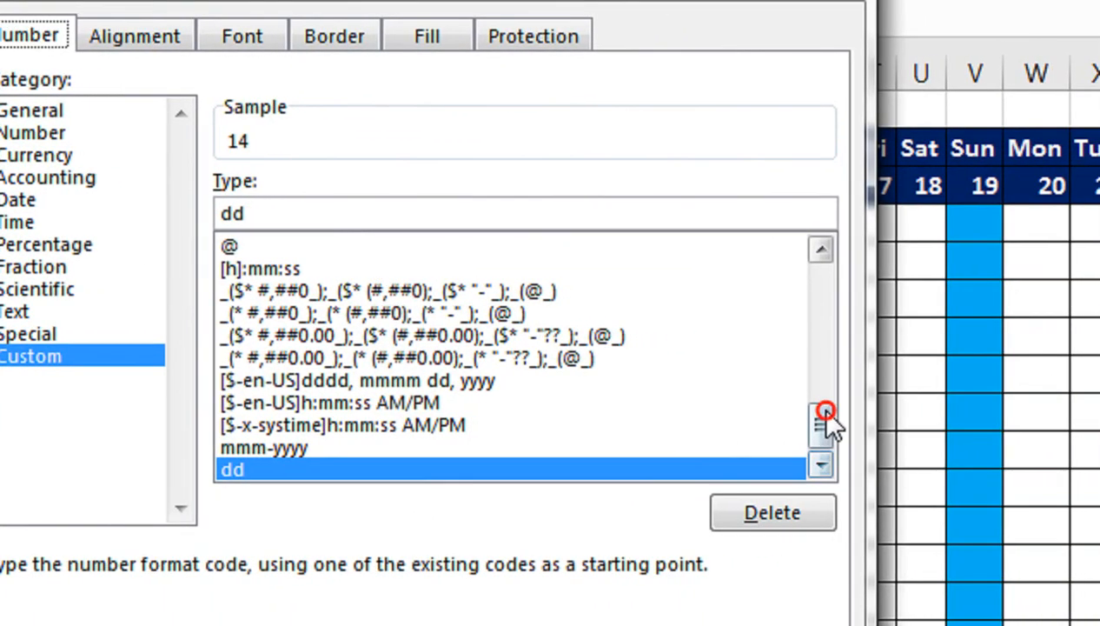
{"action": "left_click_drag", "start_coordinate": [826, 413], "coordinate": [826, 375]}
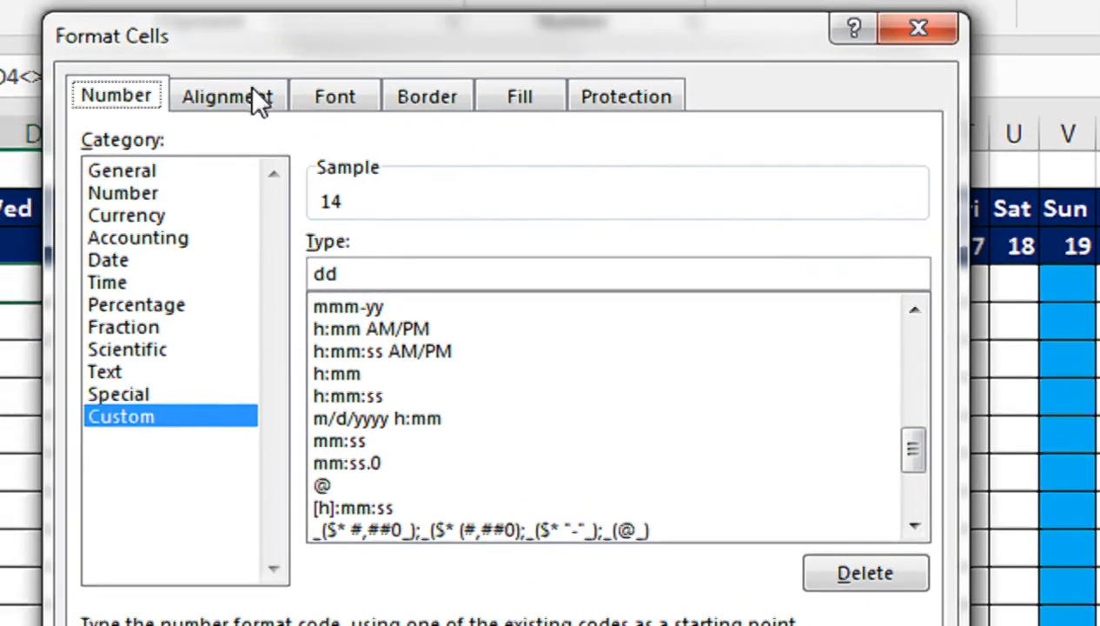
{"action": "left_click_drag", "start_coordinate": [236, 38], "coordinate": [402, 135]}
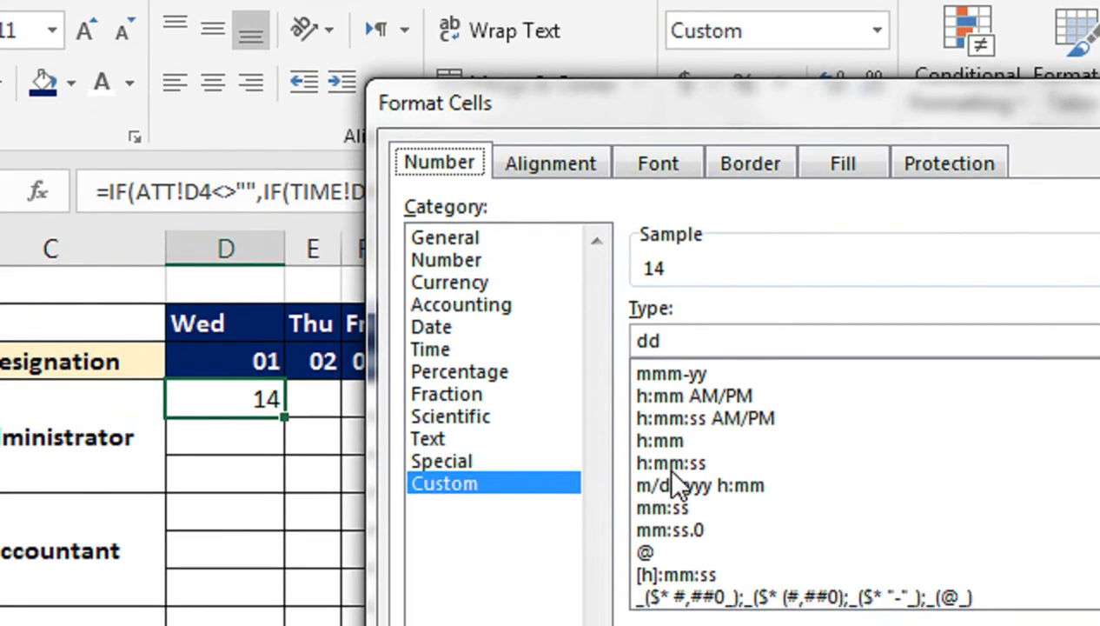
{"action": "left_click", "coordinate": [639, 520]}
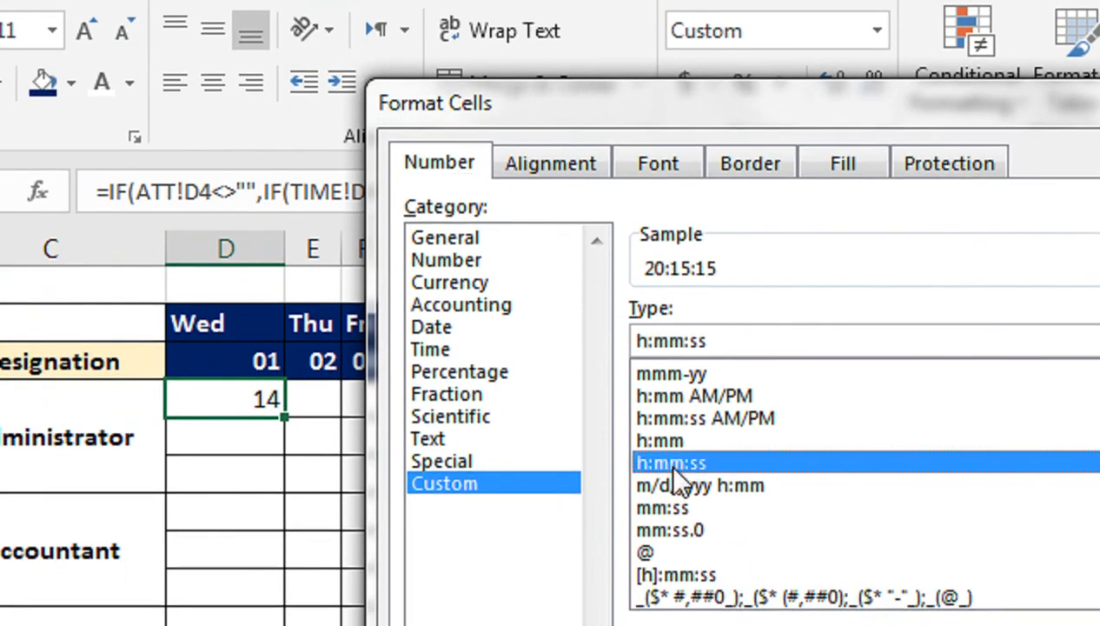
{"action": "left_click", "coordinate": [669, 441]}
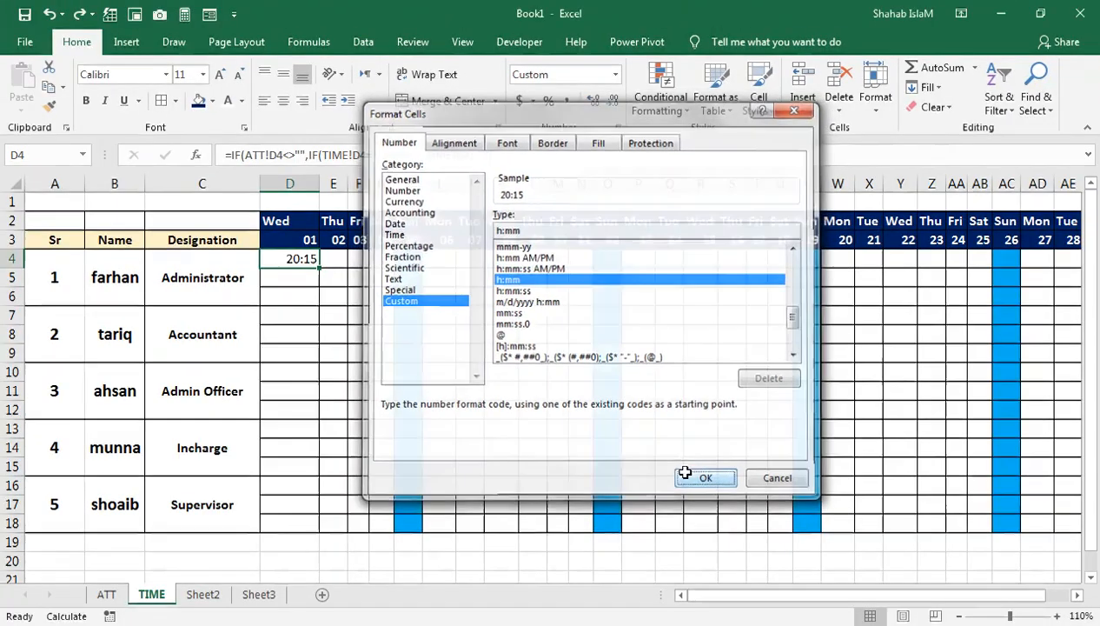
{"action": "left_click", "coordinate": [706, 476]}
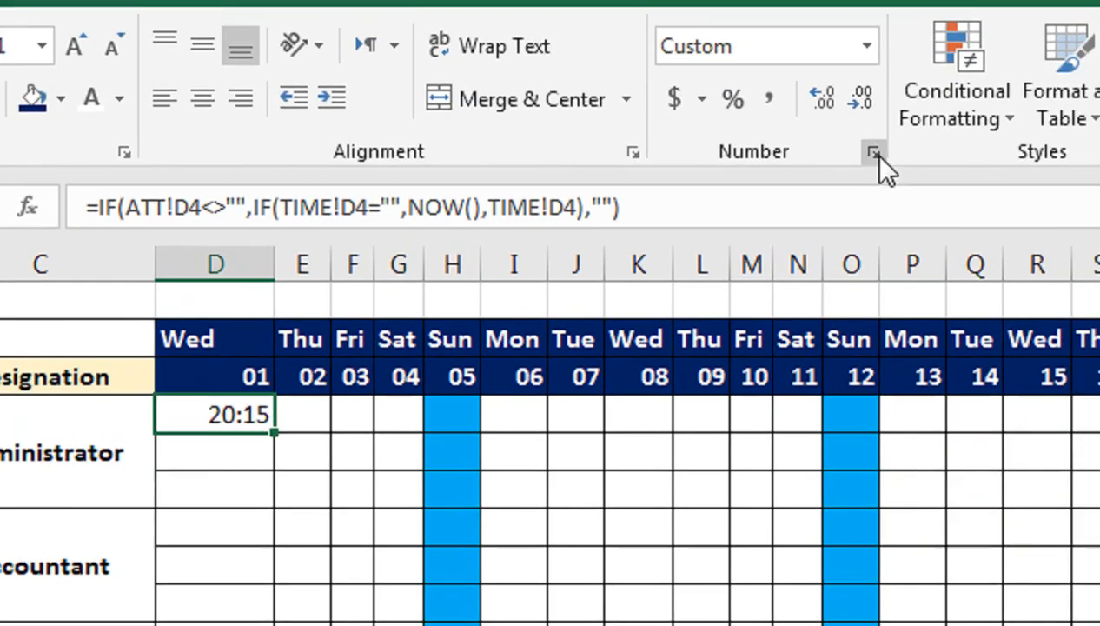
{"action": "key", "text": "ctrl+1"}
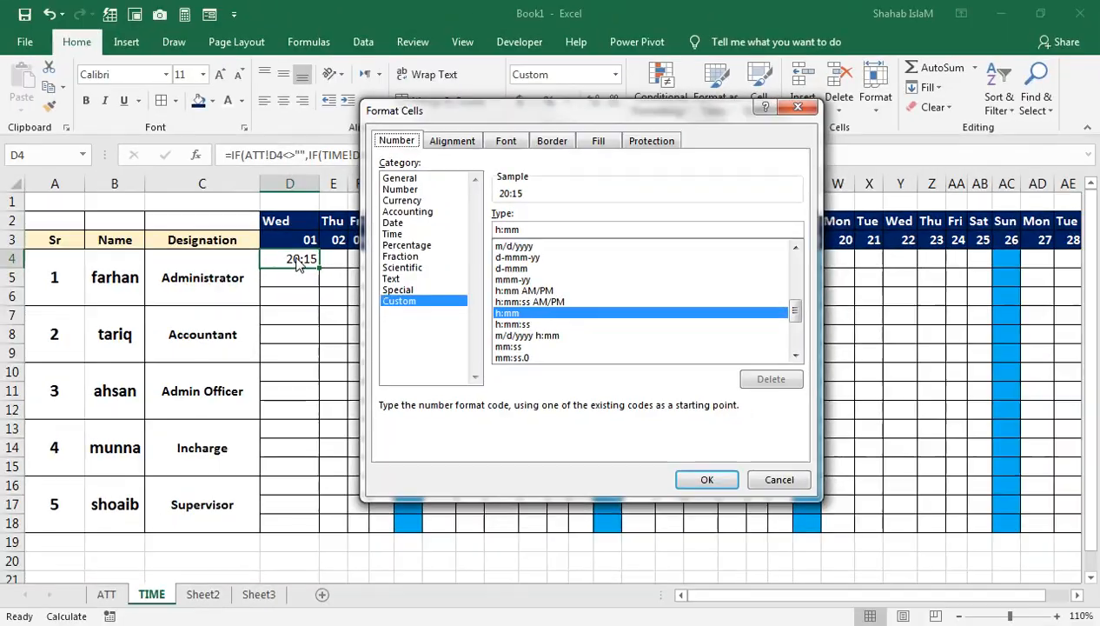
{"action": "left_click", "coordinate": [771, 482]}
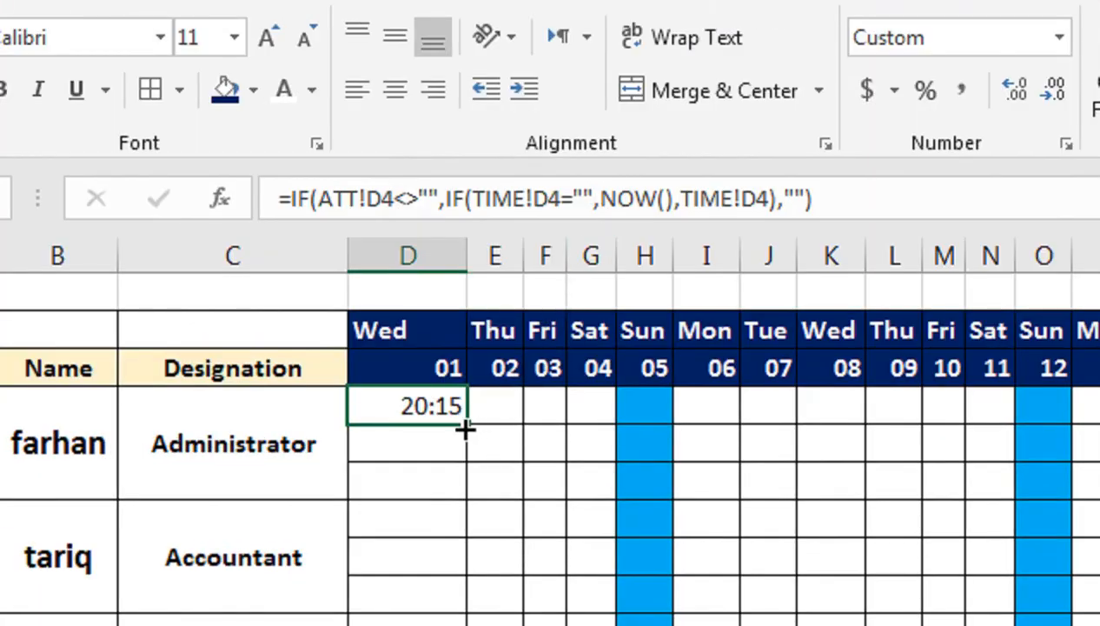
Step: Copy the D4 formula down into D5 and narrow column D to fit the time value
{"action": "left_click_drag", "start_coordinate": [436, 267], "coordinate": [434, 285]}
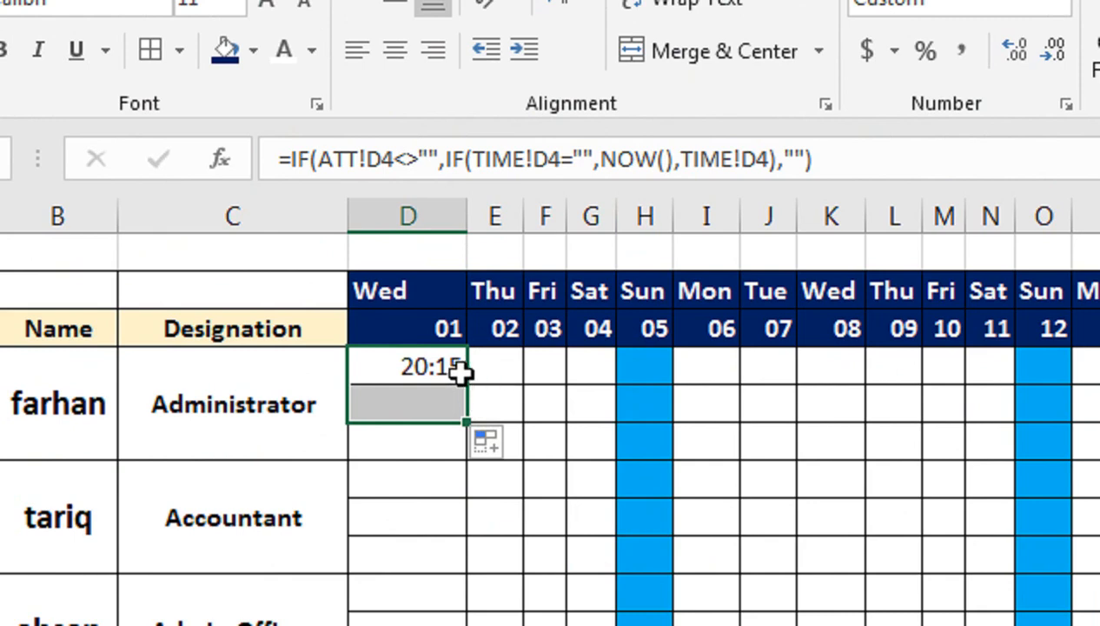
{"action": "left_click_drag", "start_coordinate": [461, 212], "coordinate": [423, 212]}
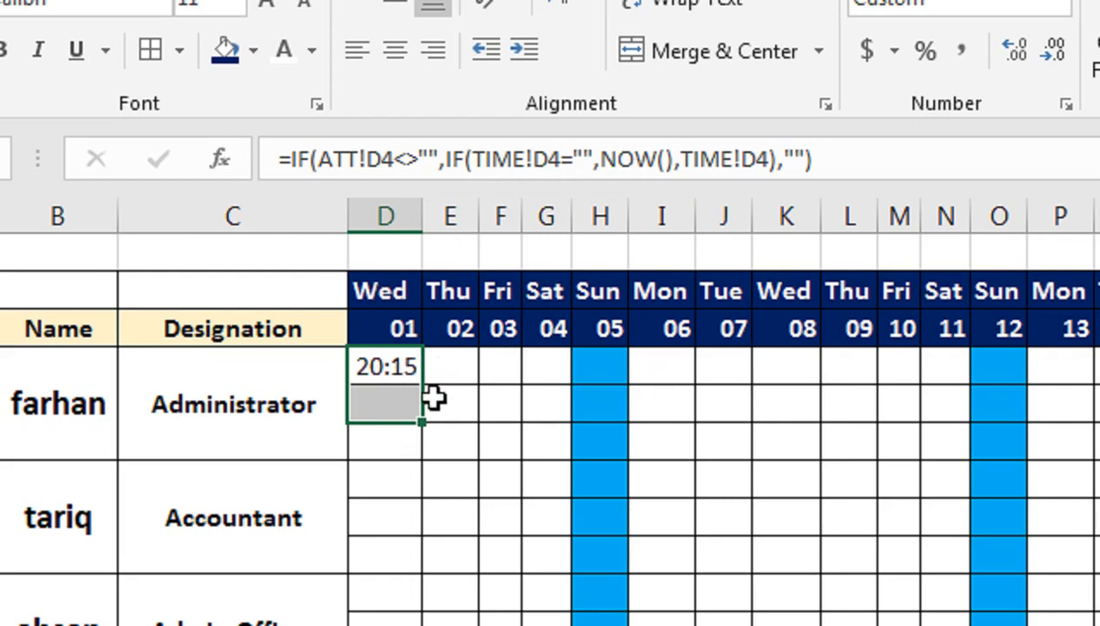
{"action": "left_click", "coordinate": [389, 373]}
{"action": "left_click", "coordinate": [399, 414]}
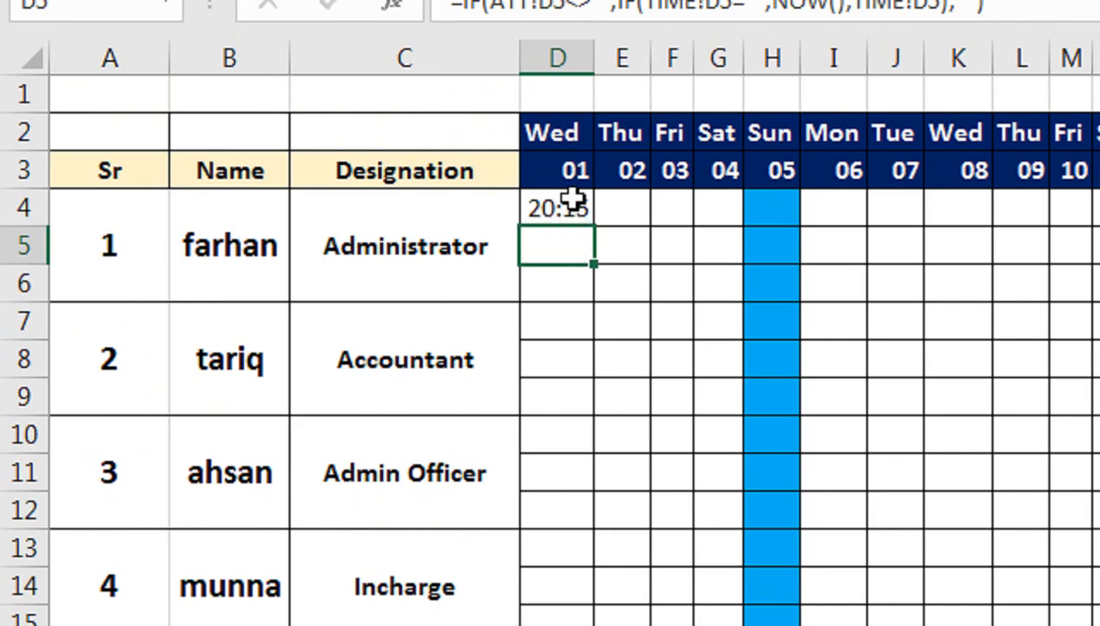
Step: Copy the formulas in D4:D5 across all the June dates through column AG, and check the copied formulas in row 4
{"action": "left_click_drag", "start_coordinate": [574, 199], "coordinate": [572, 243]}
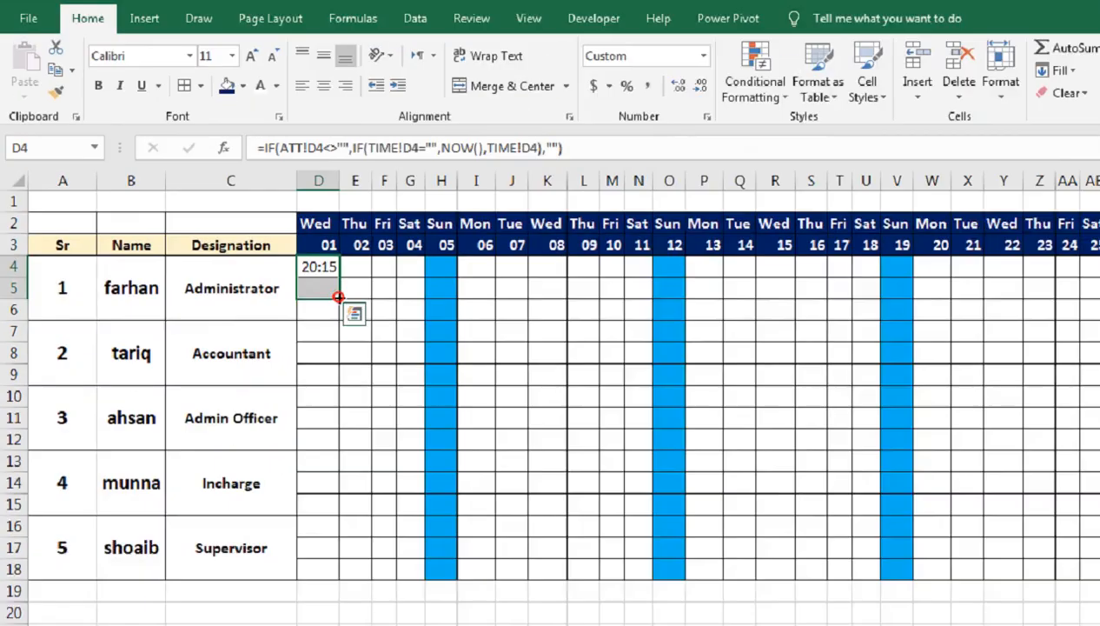
{"action": "left_click_drag", "start_coordinate": [592, 369], "coordinate": [999, 290]}
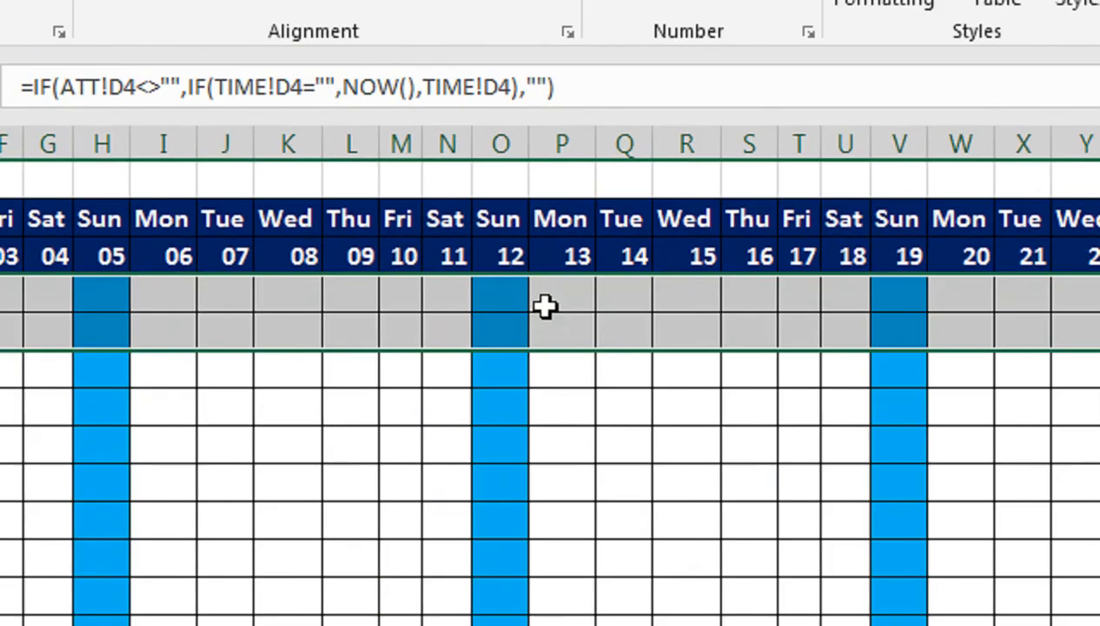
{"action": "left_click", "coordinate": [493, 262]}
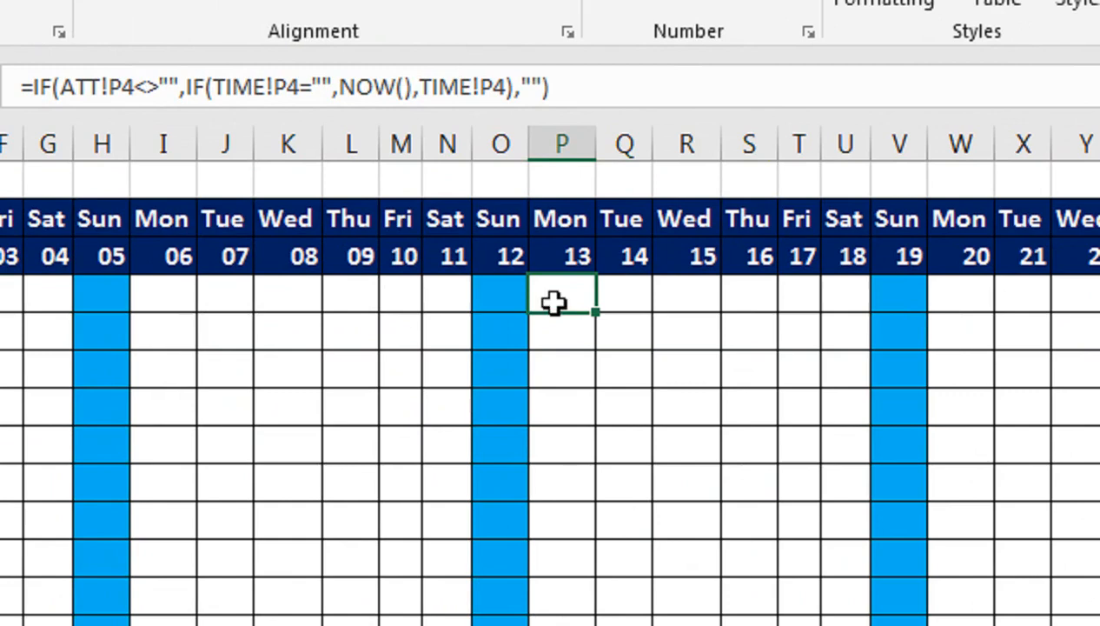
{"action": "left_click", "coordinate": [453, 298]}
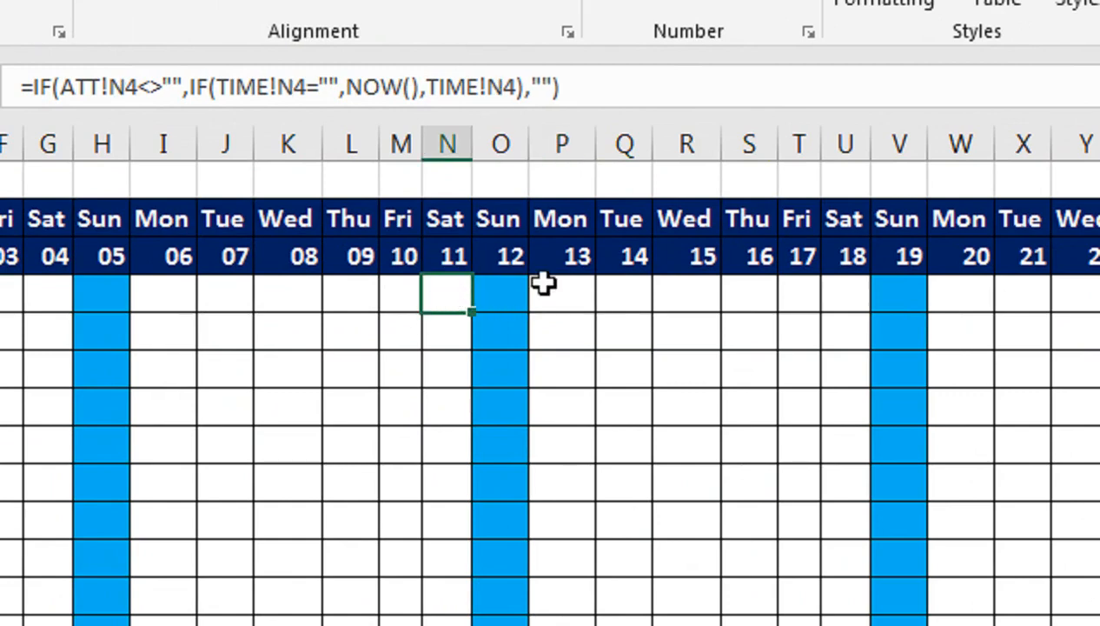
{"action": "left_click", "coordinate": [402, 291]}
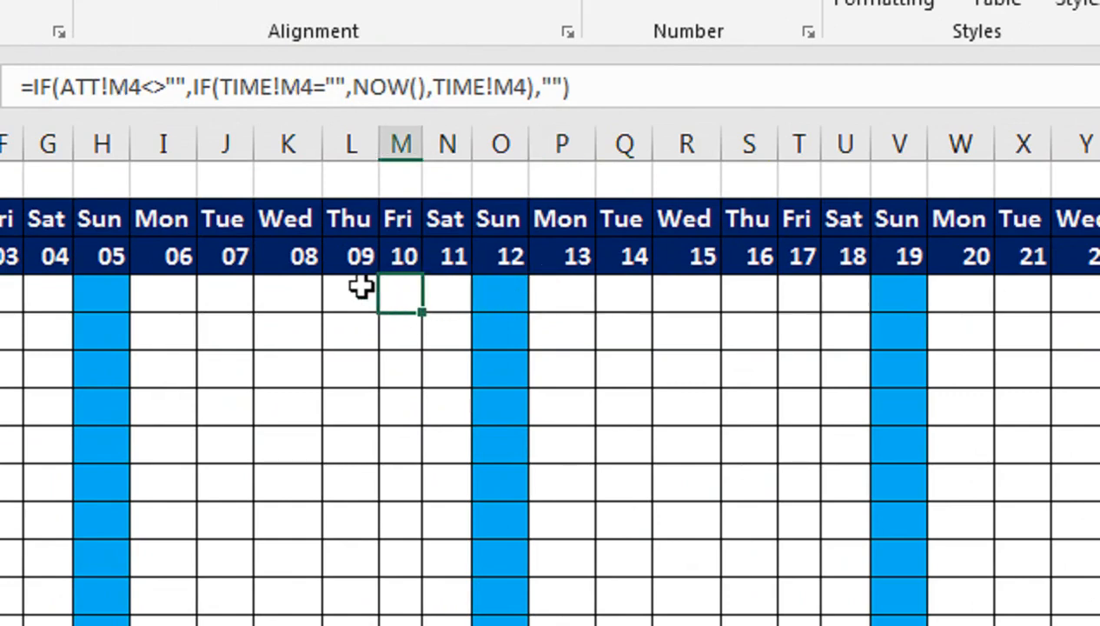
{"action": "left_click", "coordinate": [356, 295]}
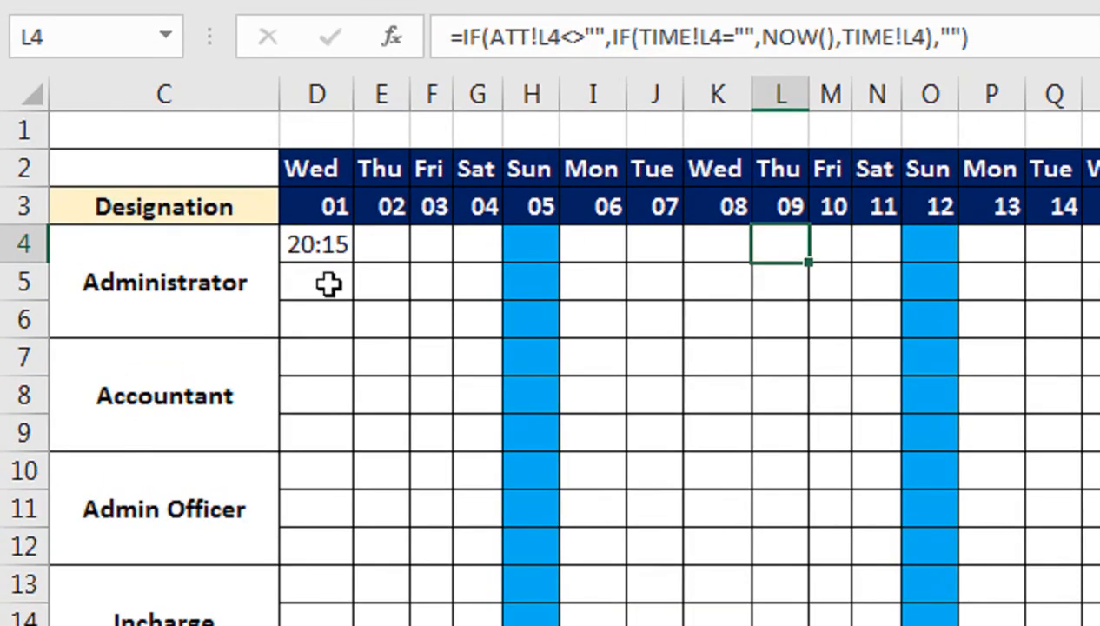
Step: Enter the working-time formula =IFERROR(D5-D4,"") in cell D6 of the TIME sheet
{"action": "left_click", "coordinate": [164, 296]}
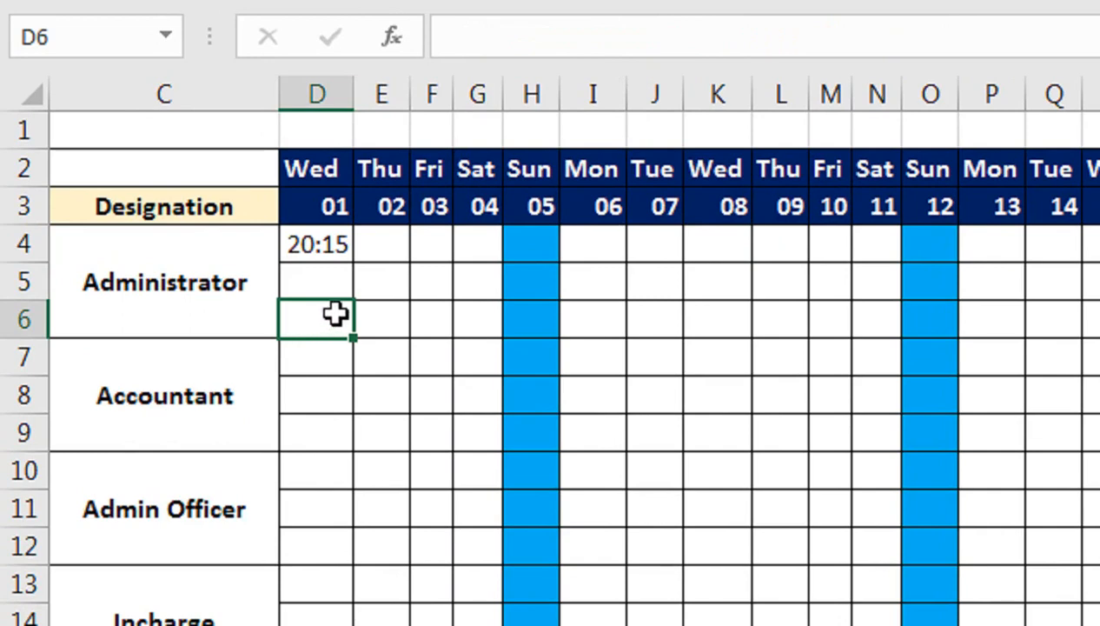
{"action": "type", "text": "=IF"}
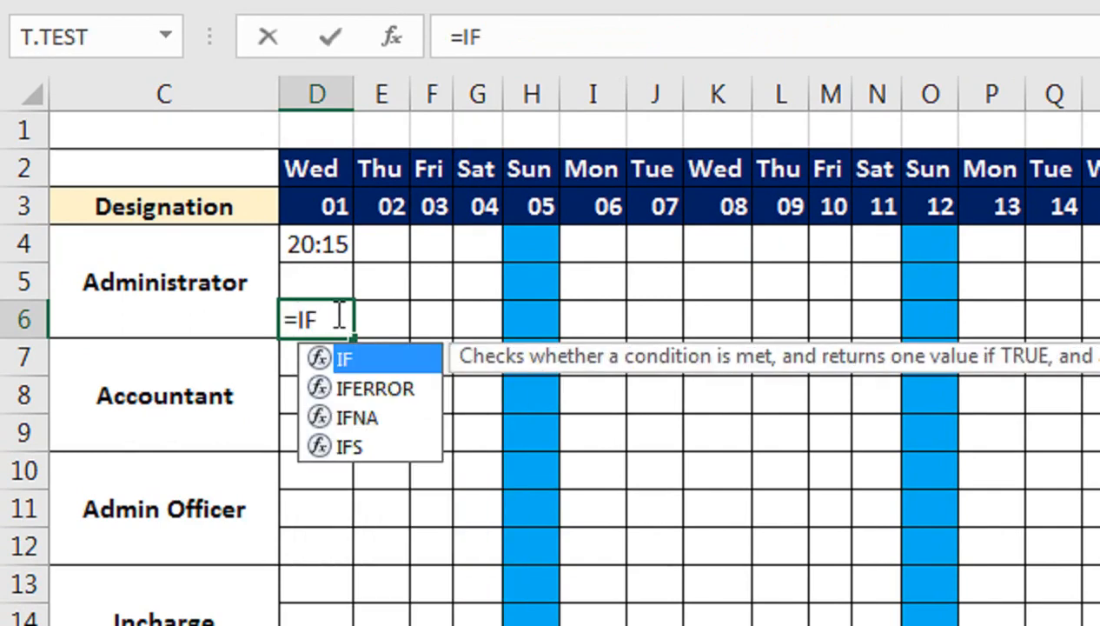
{"action": "key", "text": "Down"}
{"action": "key", "text": "Tab"}
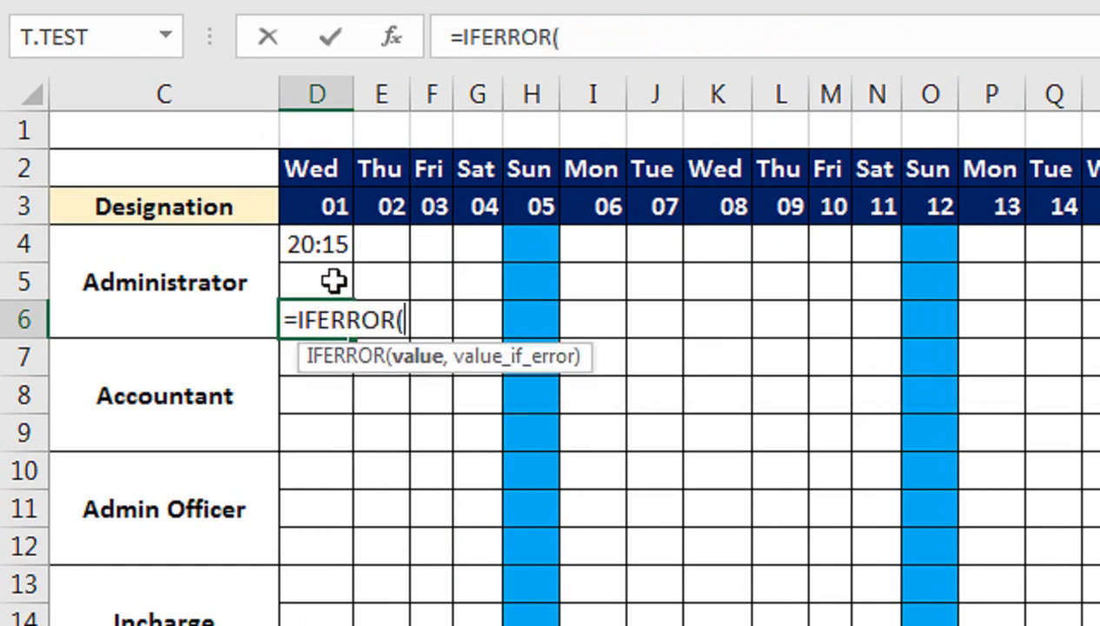
{"action": "left_click", "coordinate": [334, 280]}
{"action": "type", "text": "-"}
{"action": "left_click", "coordinate": [336, 245]}
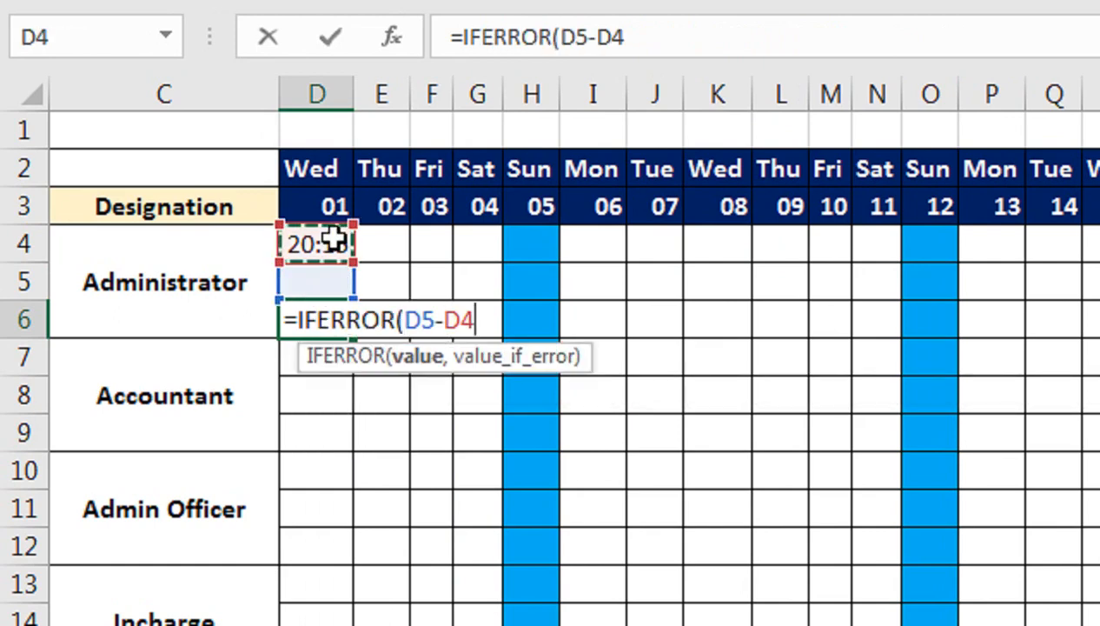
{"action": "type", "text": ",\"\""}
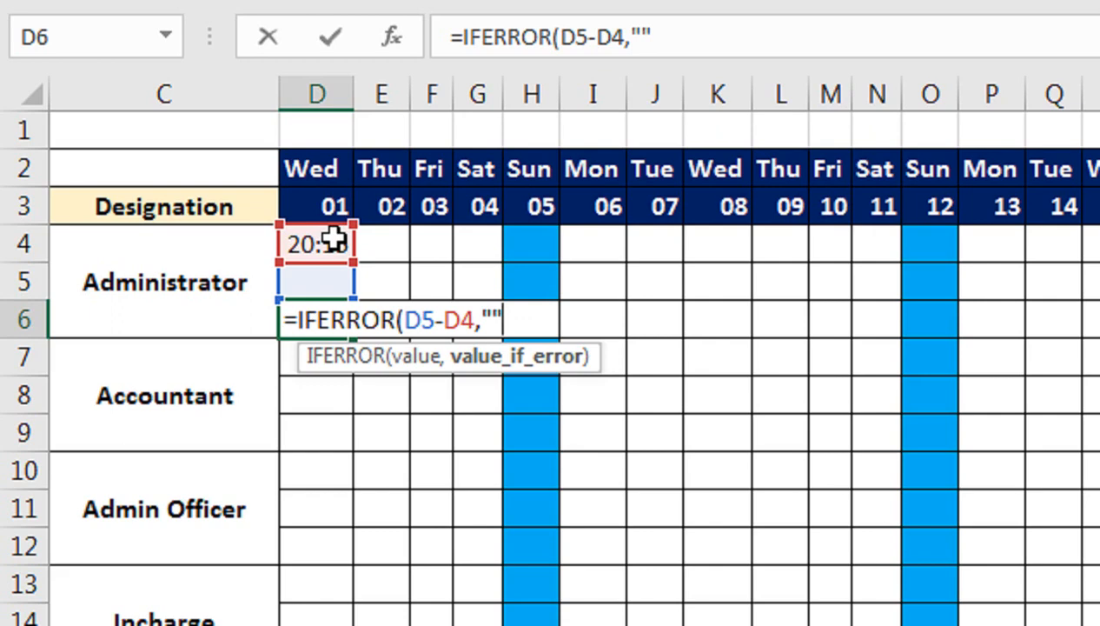
{"action": "type", "text": ")"}
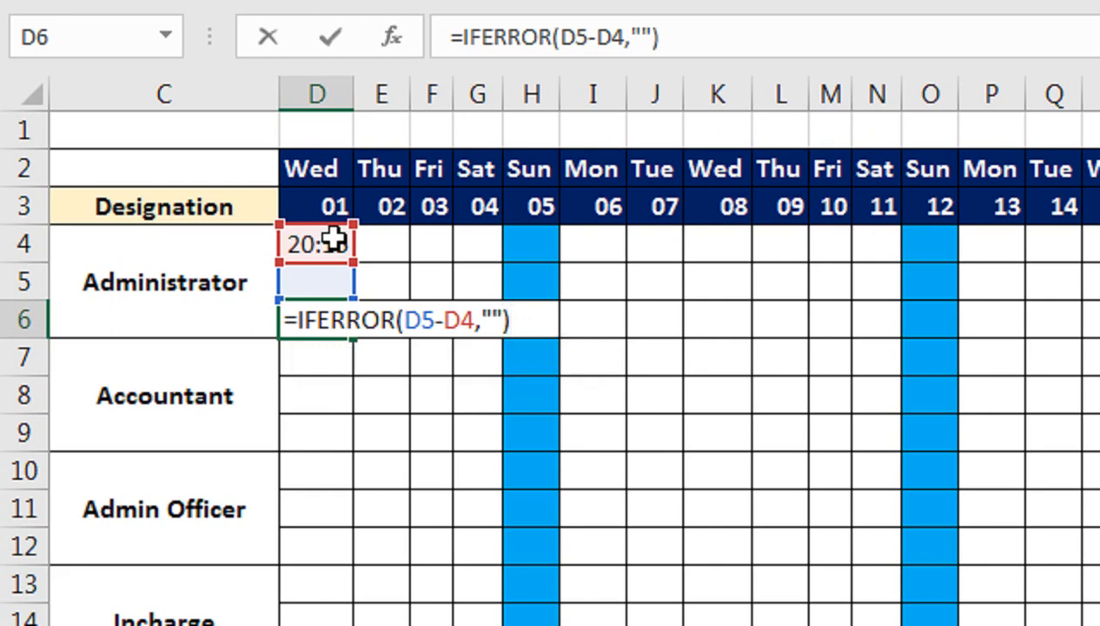
{"action": "key", "text": "Return"}
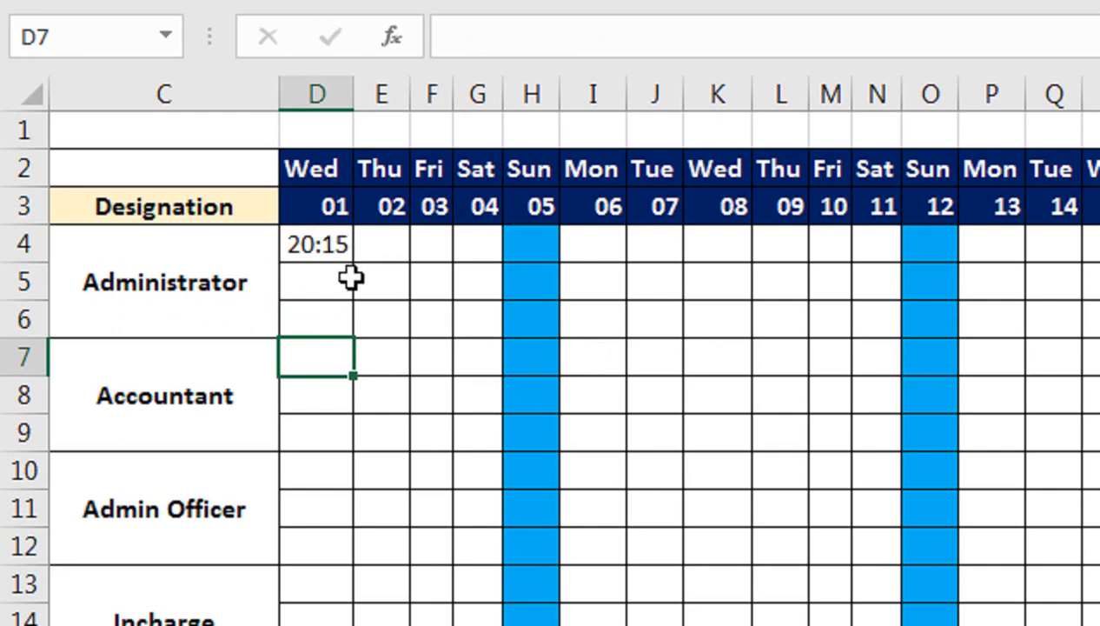
Step: Copy the D6 formula across row 6 through column AG
{"action": "left_click", "coordinate": [321, 277]}
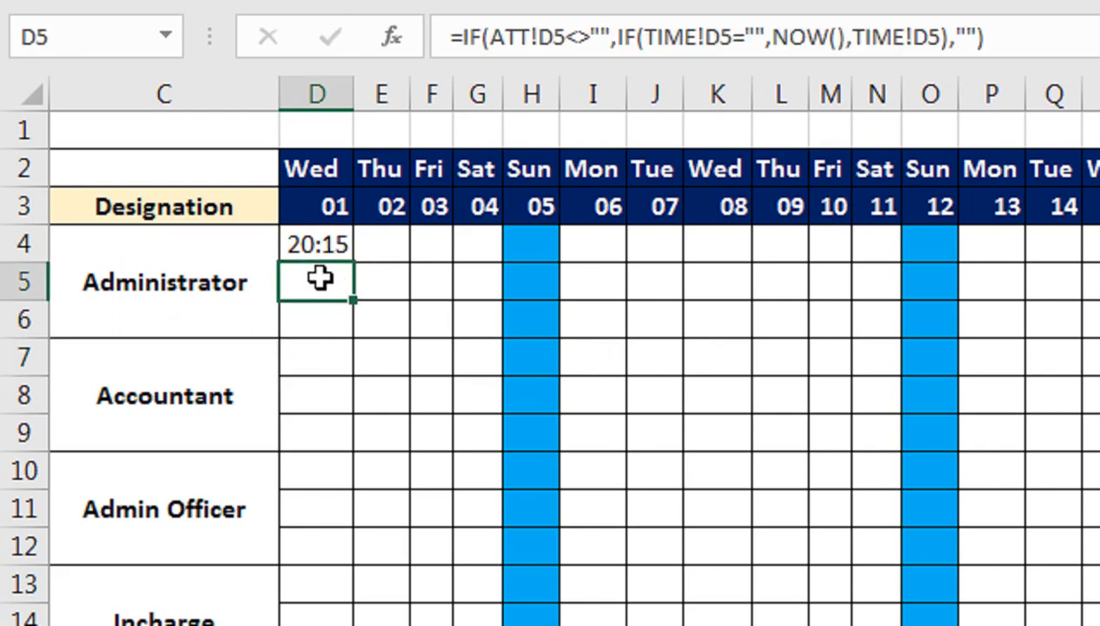
{"action": "left_click", "coordinate": [314, 323]}
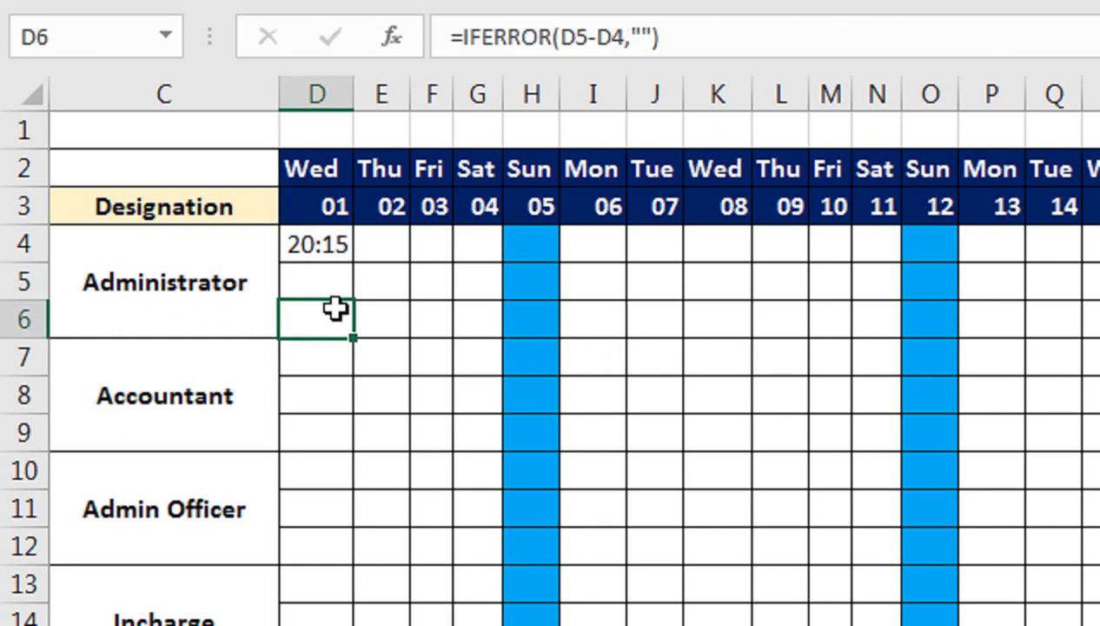
{"action": "left_click", "coordinate": [424, 246]}
{"action": "left_click", "coordinate": [424, 278]}
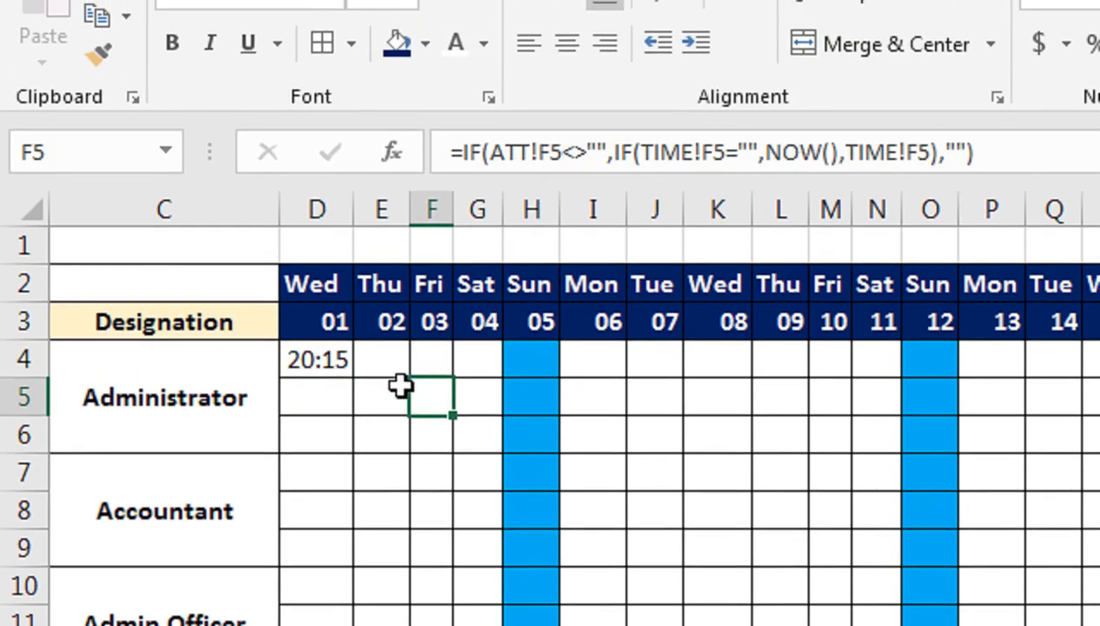
{"action": "left_click", "coordinate": [314, 434]}
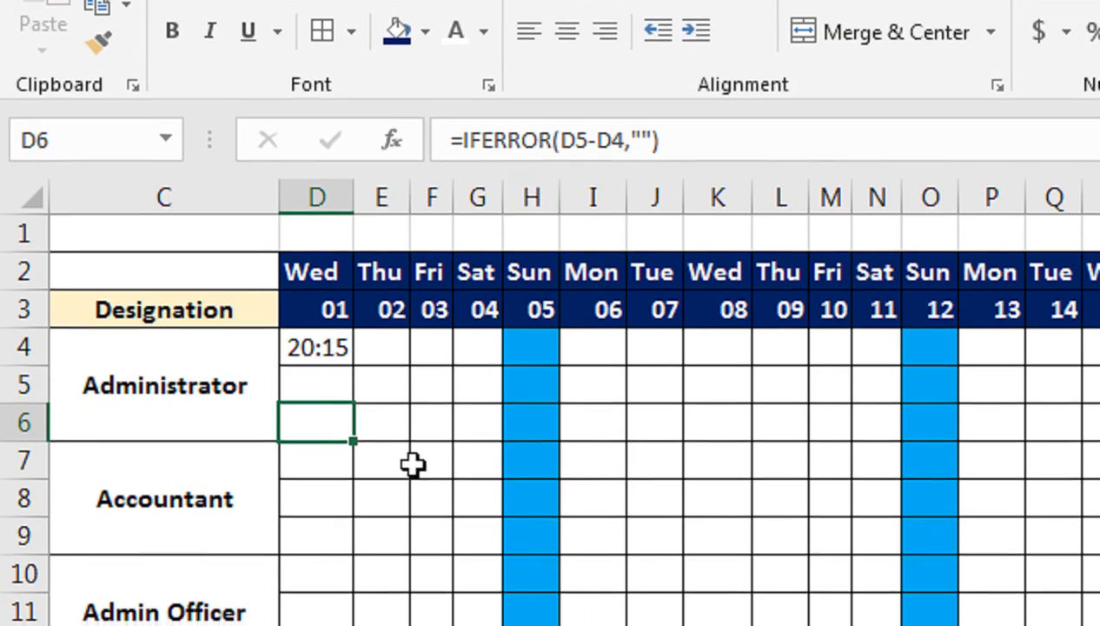
{"action": "left_click_drag", "start_coordinate": [351, 441], "coordinate": [902, 416]}
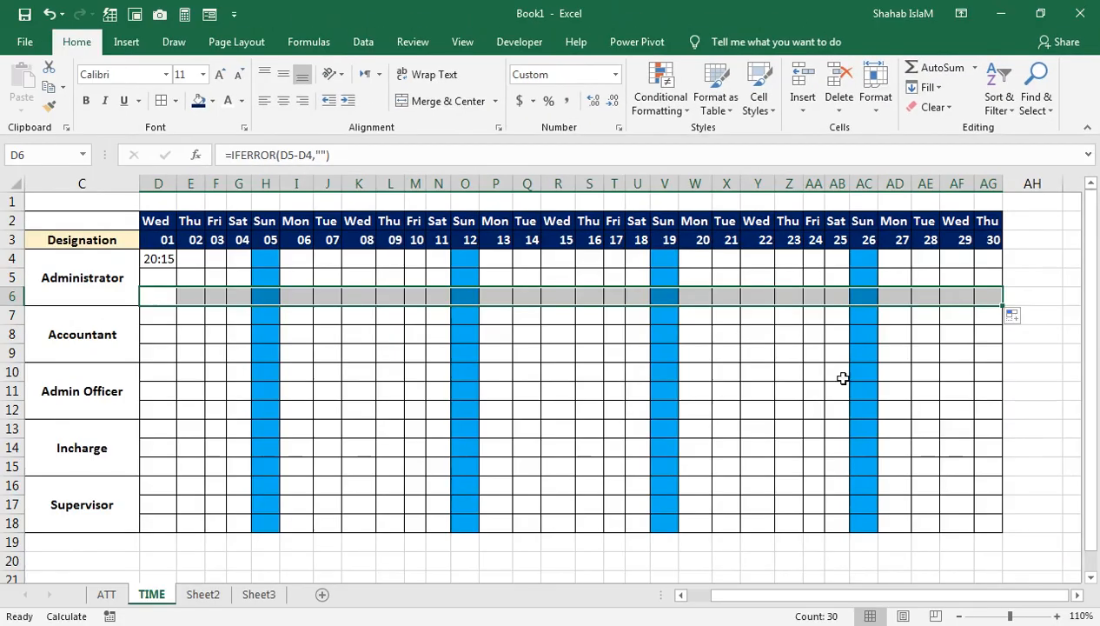
{"action": "left_click", "coordinate": [118, 295]}
{"action": "left_click", "coordinate": [153, 297]}
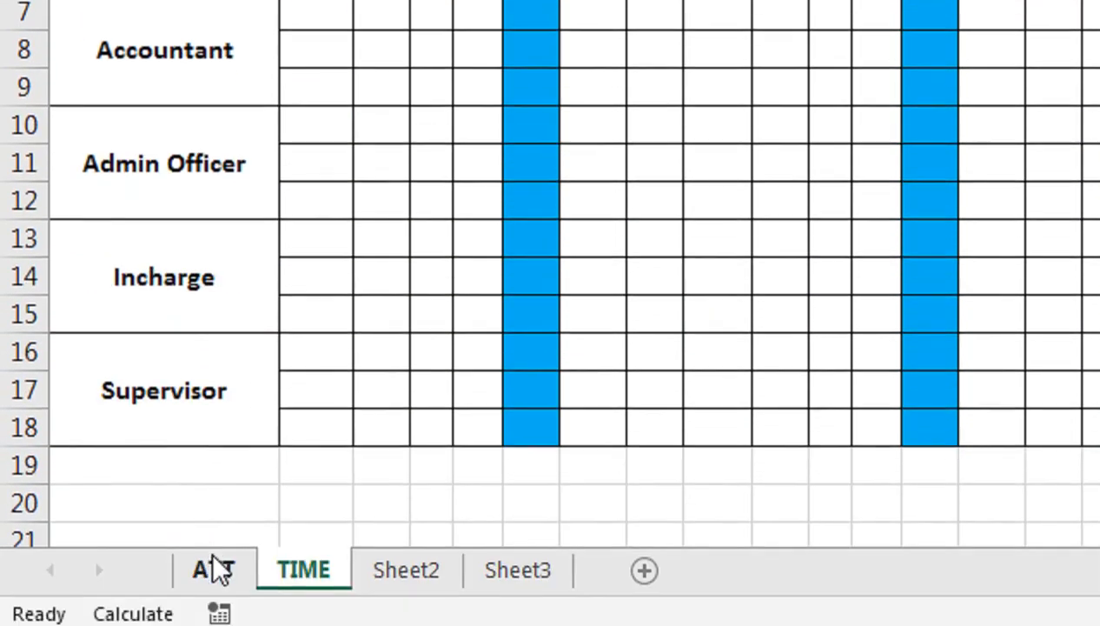
Step: On the ATT sheet, enter I in cell D4 and O in cell D5 for the first employee
{"action": "left_click", "coordinate": [213, 570]}
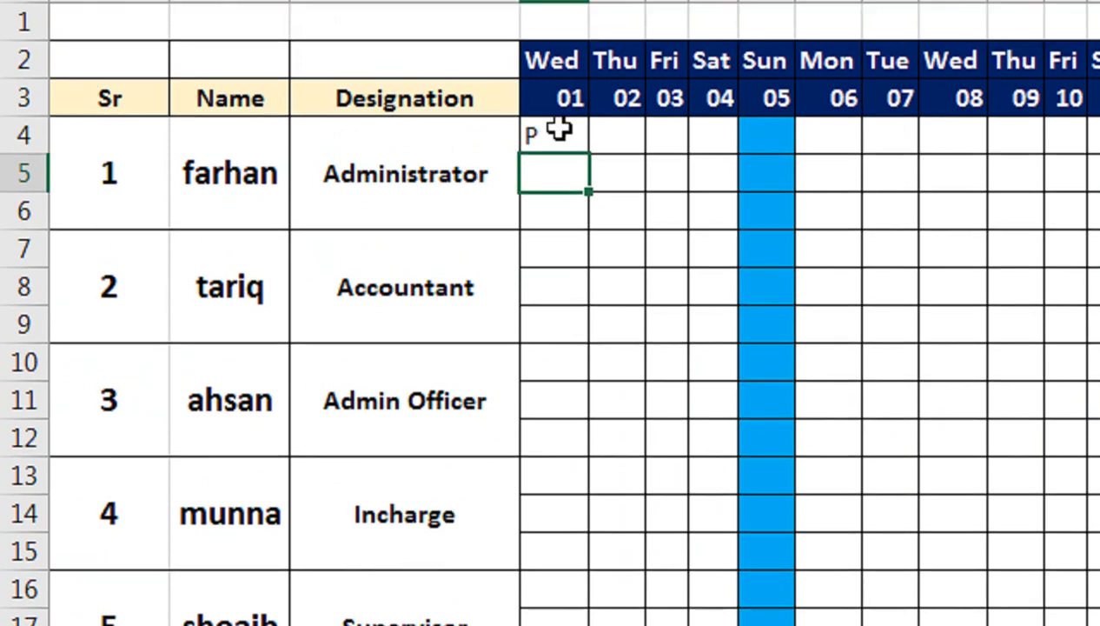
{"action": "left_click", "coordinate": [560, 155]}
{"action": "type", "text": "I"}
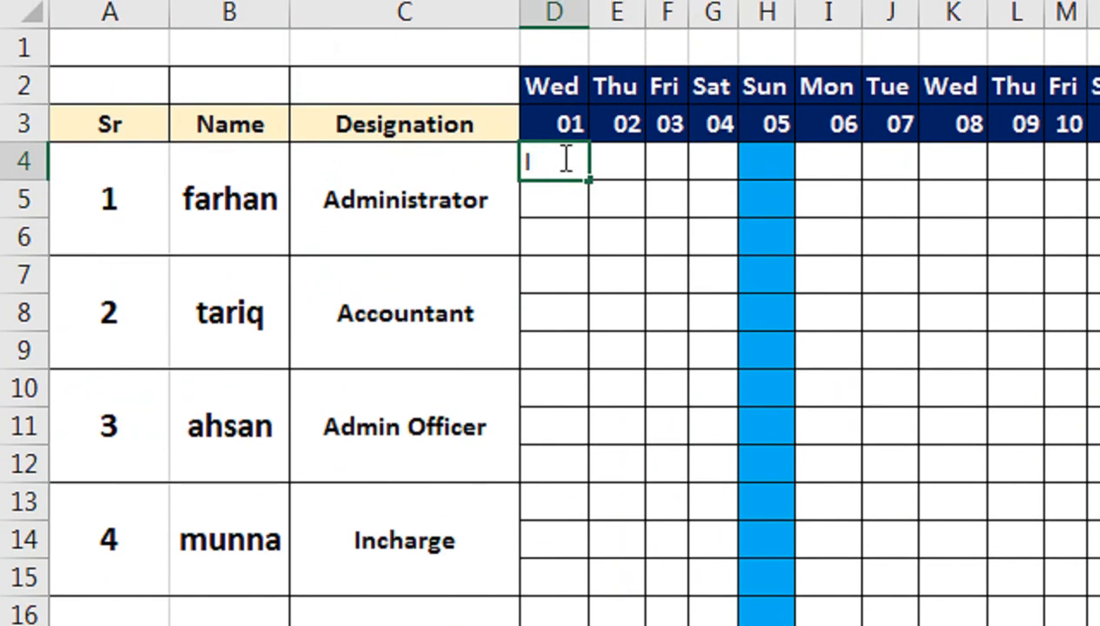
{"action": "key", "text": "Return"}
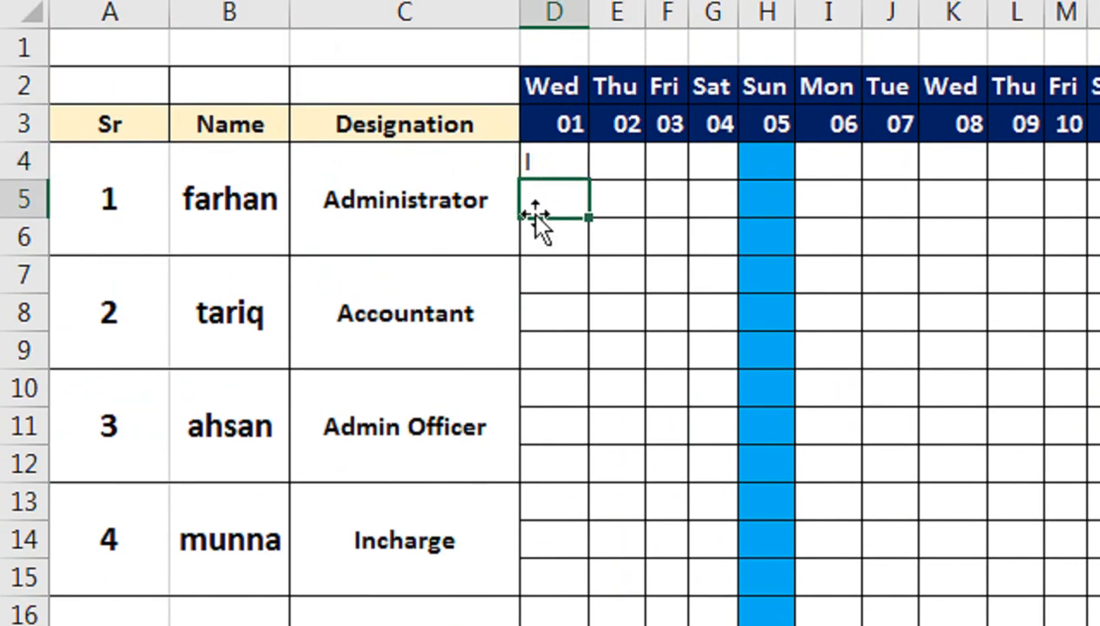
{"action": "type", "text": "O"}
{"action": "key", "text": "Return"}
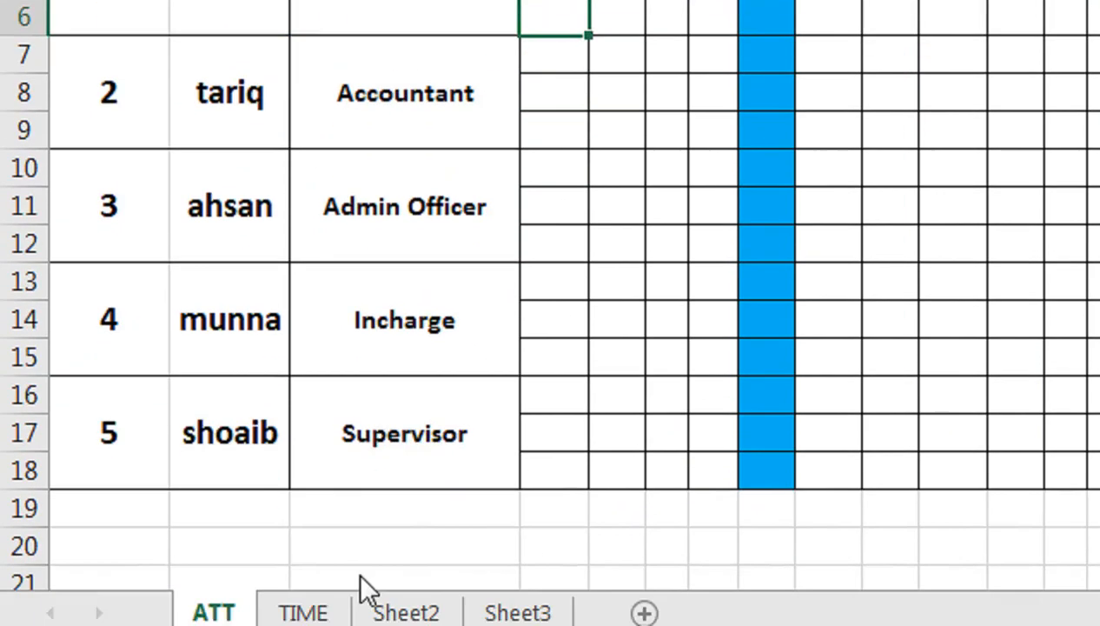
Step: Apply the custom number format h:mm to cell D6 on the TIME sheet and fill it across row 6 through column AG
{"action": "left_click", "coordinate": [302, 612]}
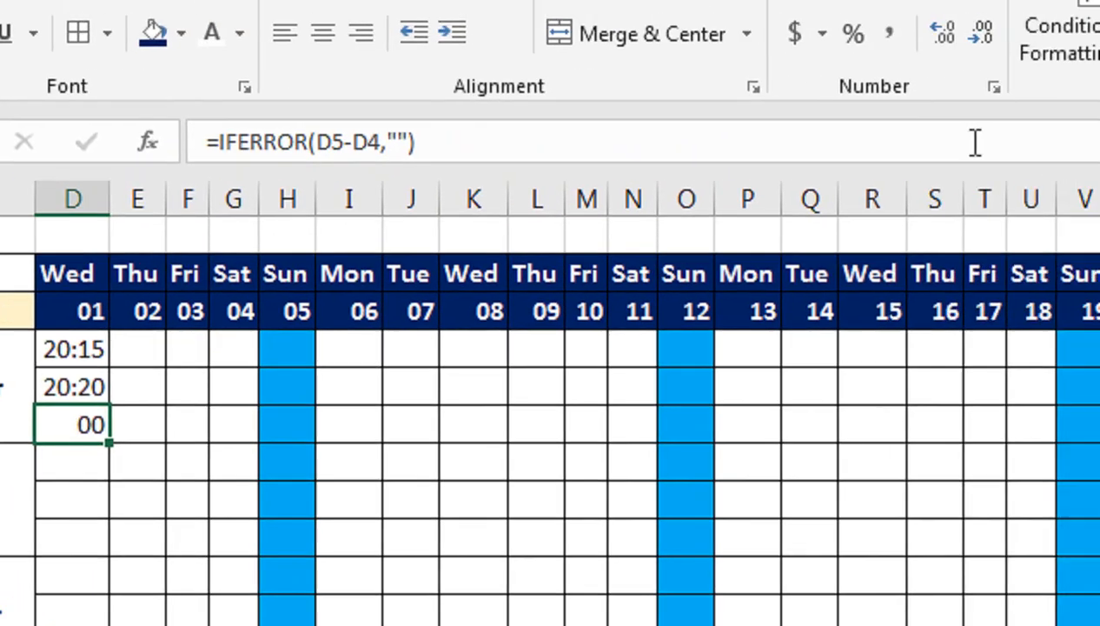
{"action": "left_click", "coordinate": [988, 83]}
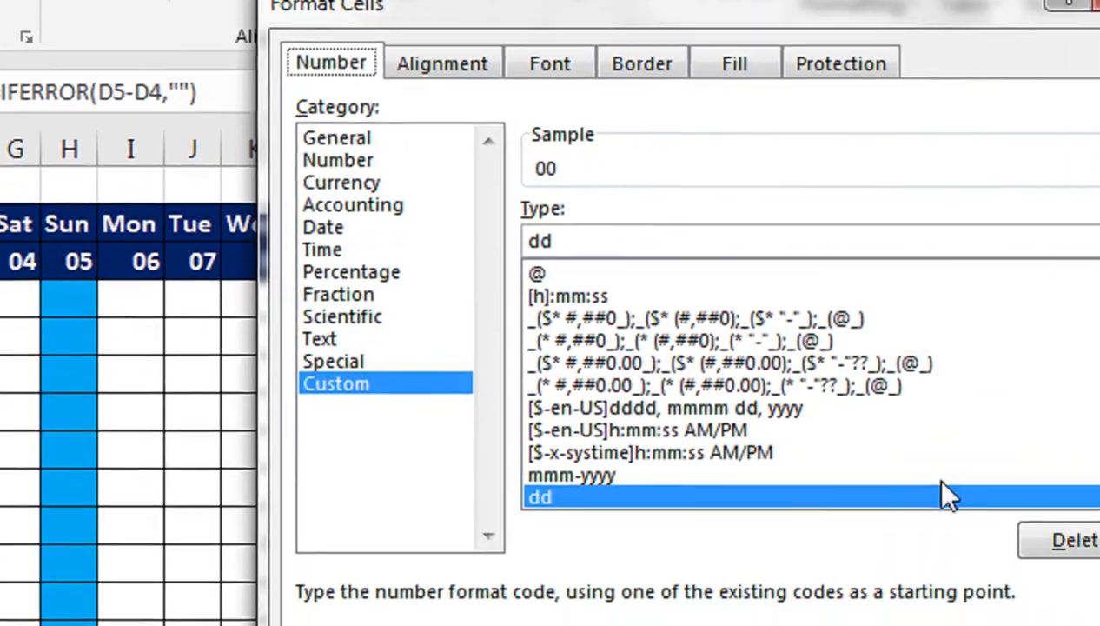
{"action": "left_click_drag", "start_coordinate": [772, 437], "coordinate": [714, 389]}
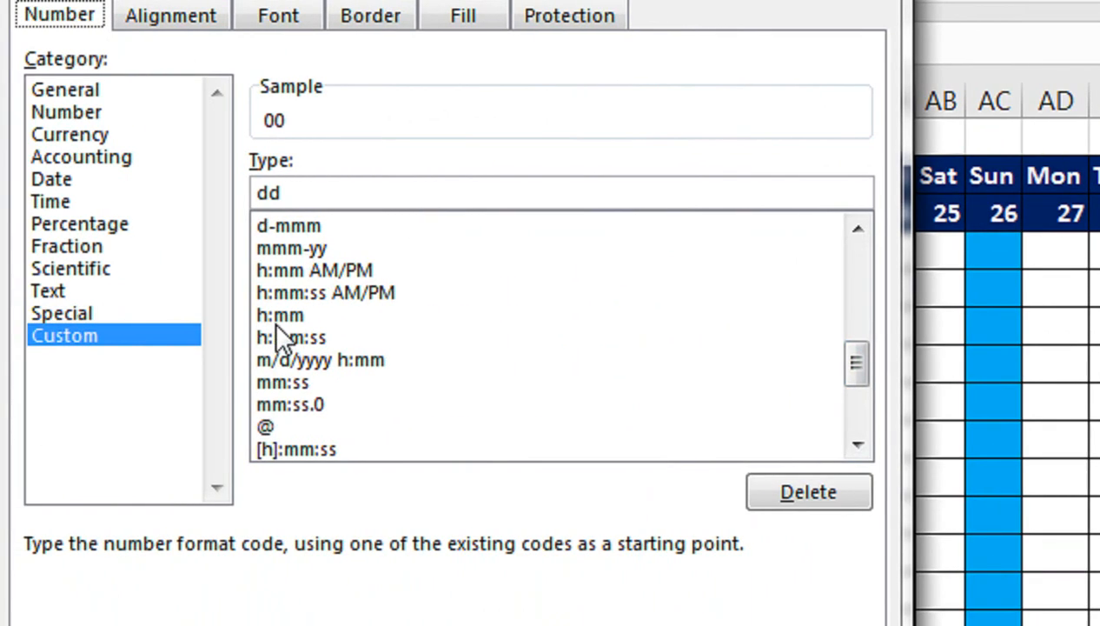
{"action": "left_click", "coordinate": [277, 318]}
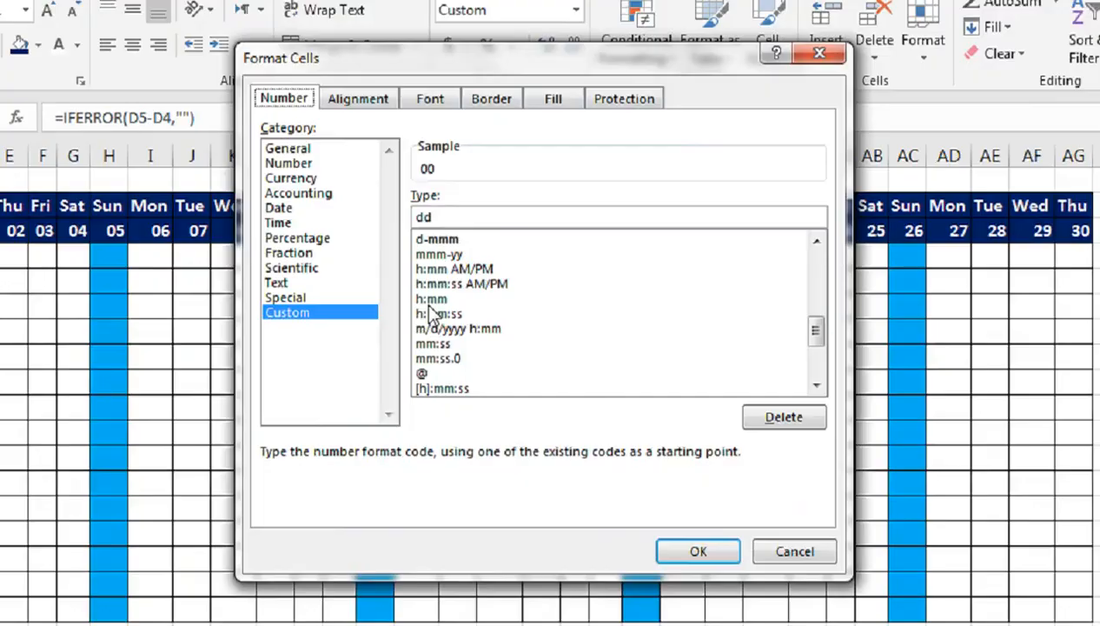
{"action": "left_click", "coordinate": [705, 481]}
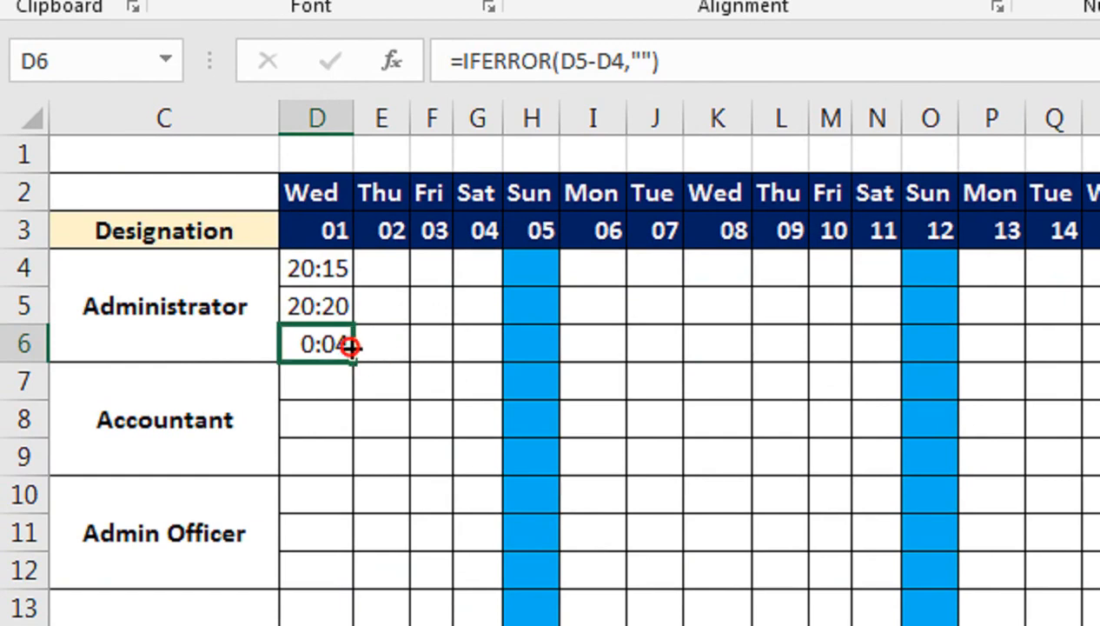
{"action": "left_click_drag", "start_coordinate": [349, 346], "coordinate": [878, 365]}
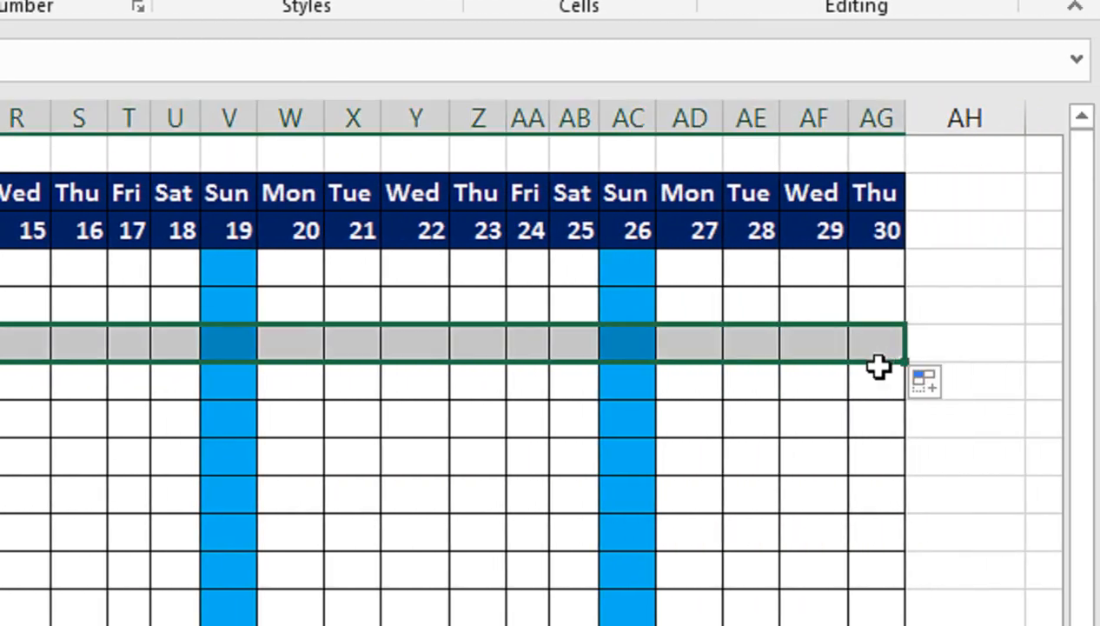
Step: Enter the heading T-HOURS in cell AH5
{"action": "left_click", "coordinate": [938, 320]}
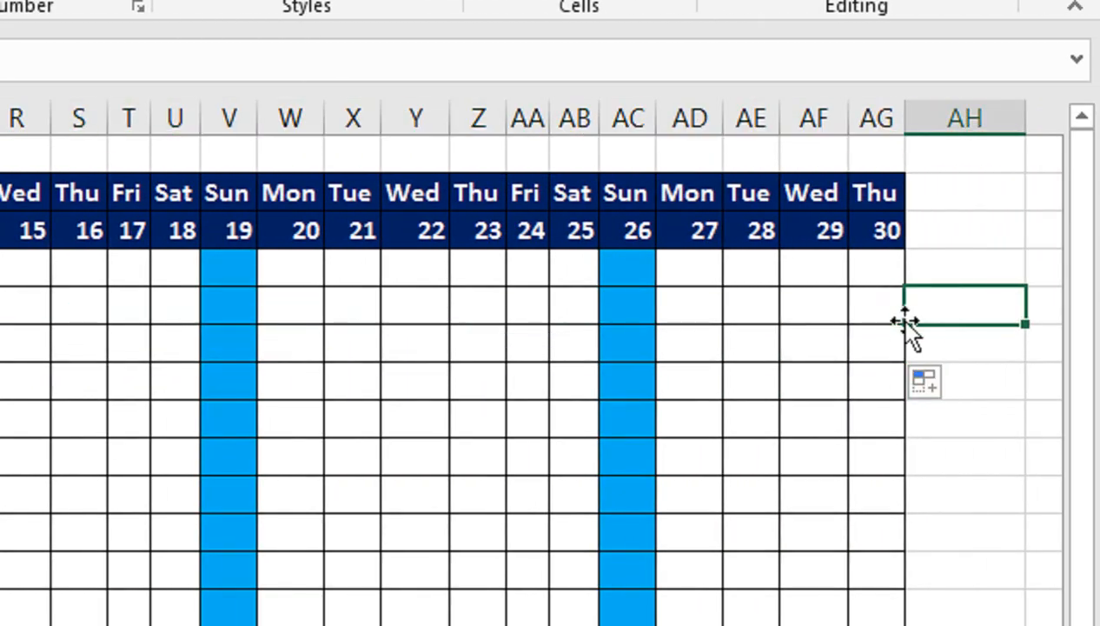
{"action": "type", "text": "T-HOURS"}
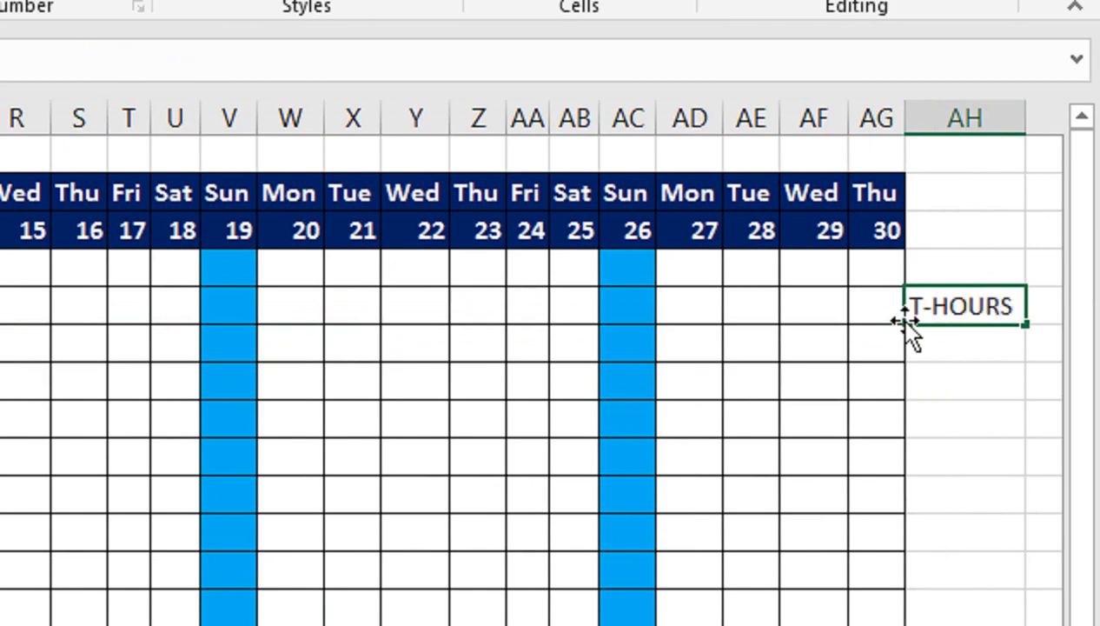
{"action": "key", "text": "Return"}
Step: Format the T-HOURS heading with a dark red fill and bold white text, and slightly widen column AH
{"action": "left_click", "coordinate": [999, 304]}
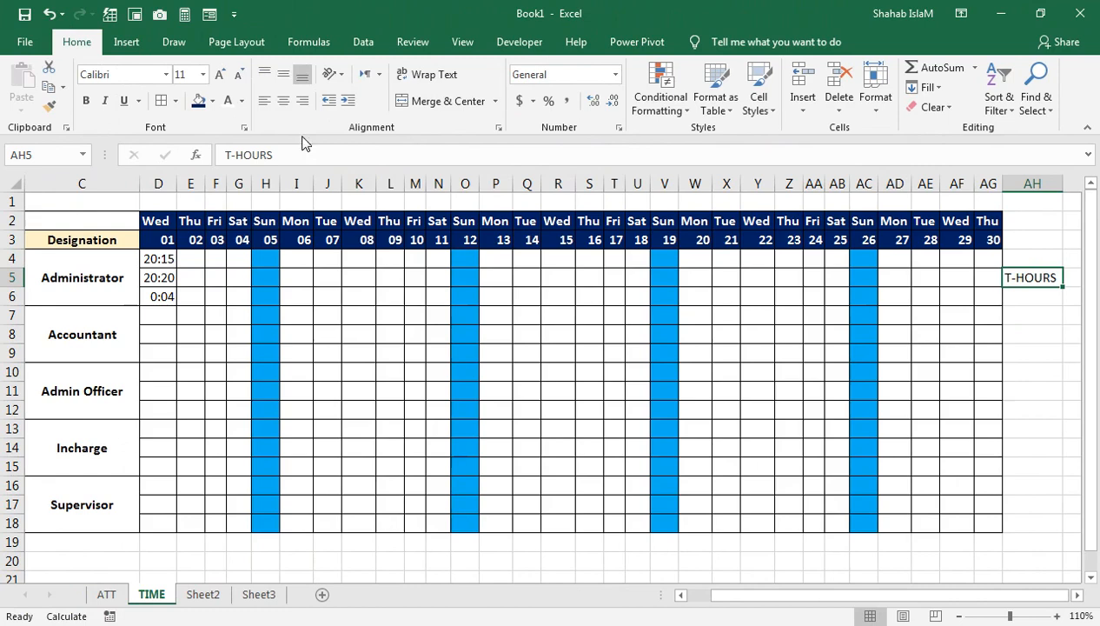
{"action": "left_click", "coordinate": [203, 103]}
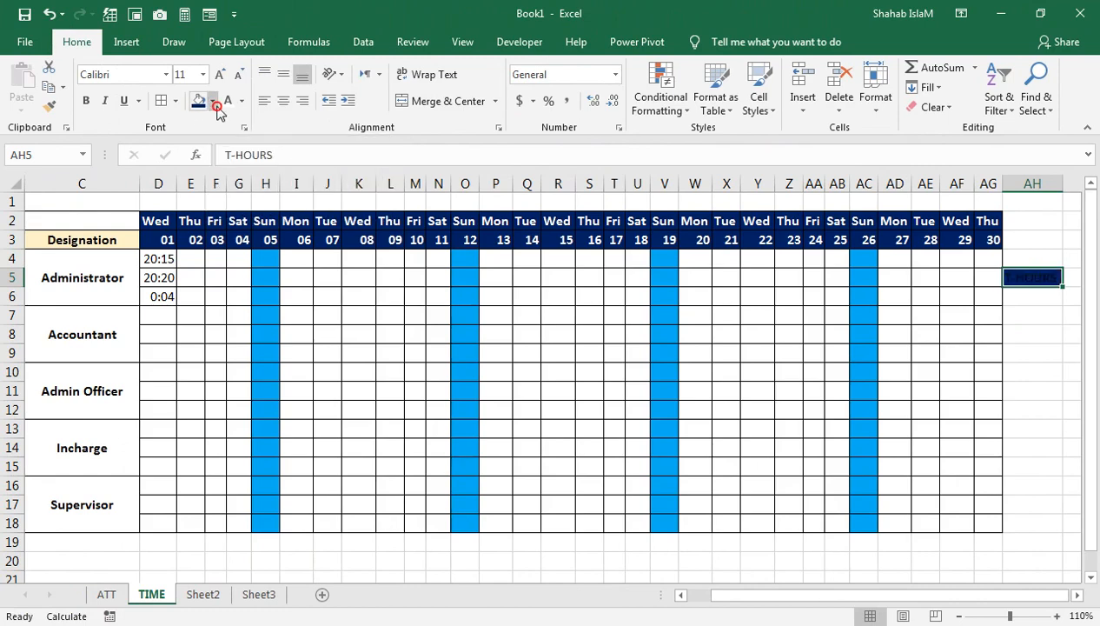
{"action": "left_click", "coordinate": [216, 103]}
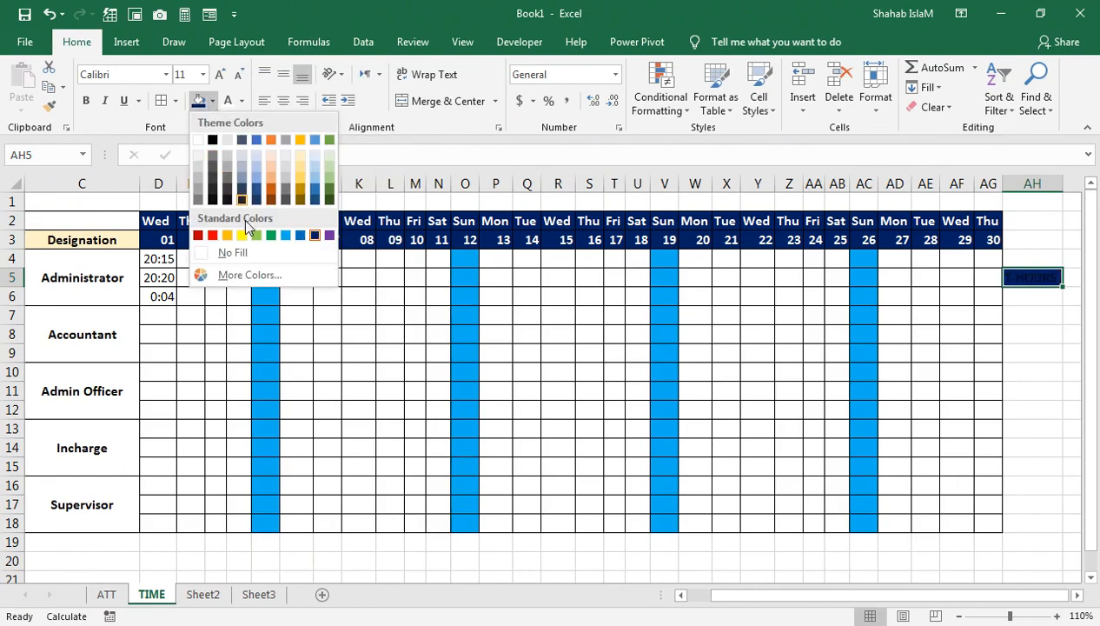
{"action": "left_click", "coordinate": [198, 235]}
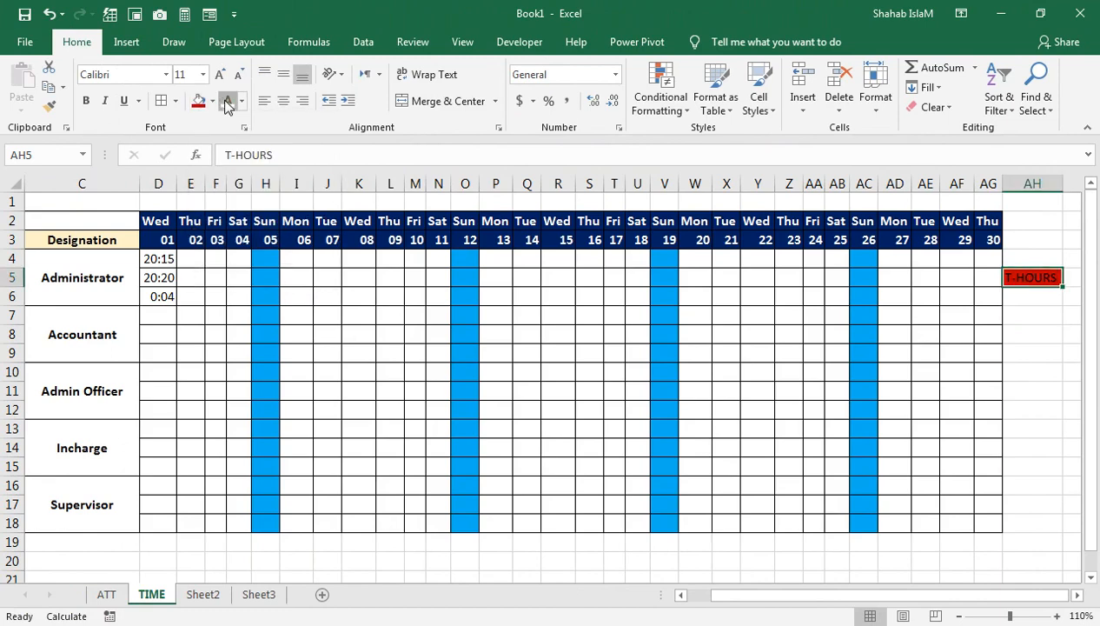
{"action": "left_click", "coordinate": [86, 101]}
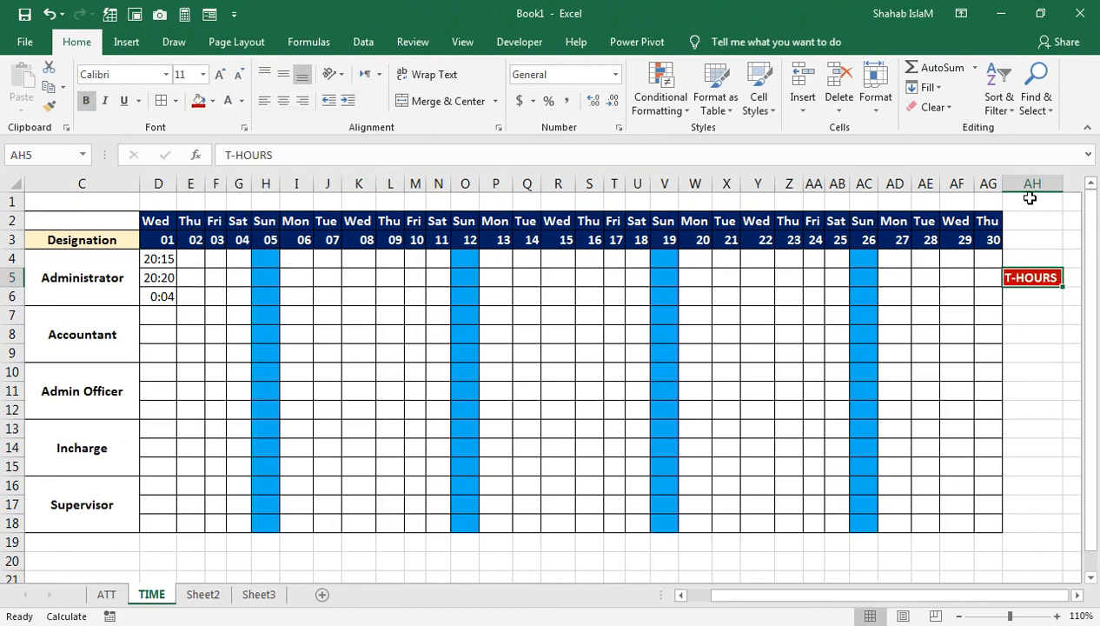
{"action": "left_click_drag", "start_coordinate": [1066, 186], "coordinate": [1074, 185]}
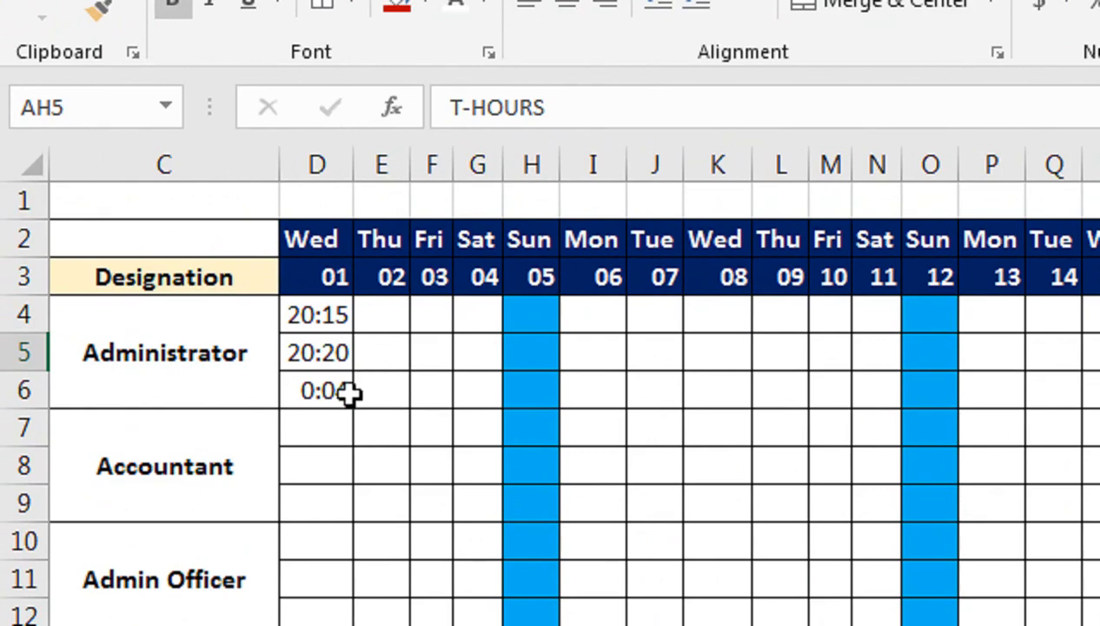
Step: Format the working-time cells D6:AG6 with a light gold fill and bold, centered, 12-point text
{"action": "left_click", "coordinate": [172, 297]}
{"action": "left_click_drag", "start_coordinate": [373, 393], "coordinate": [939, 393]}
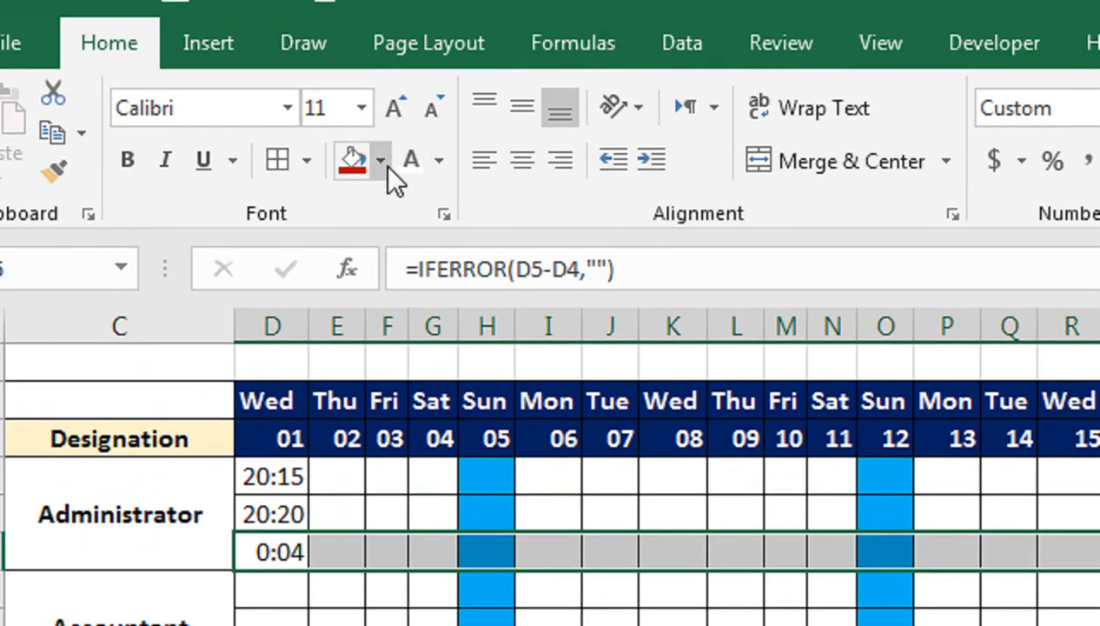
{"action": "left_click", "coordinate": [381, 87]}
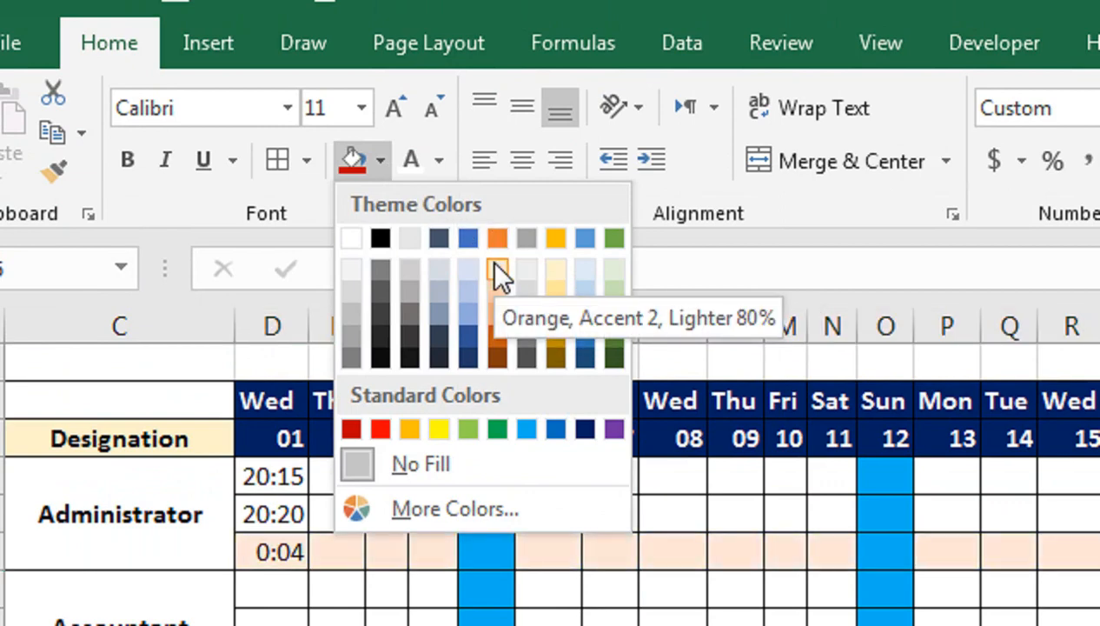
{"action": "left_click", "coordinate": [554, 270]}
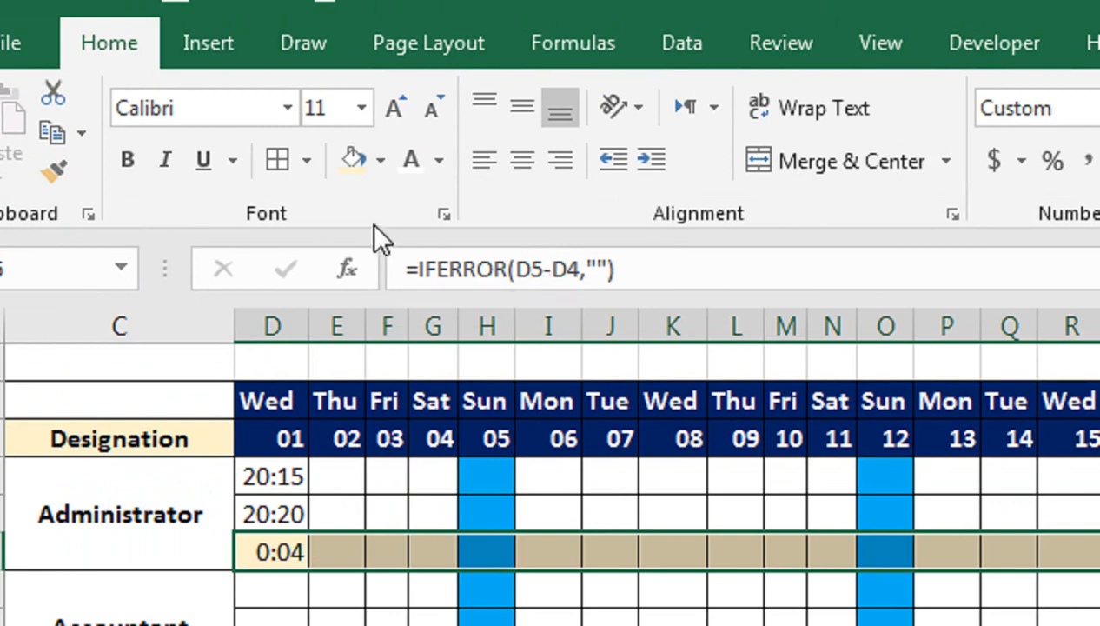
{"action": "left_click", "coordinate": [125, 160]}
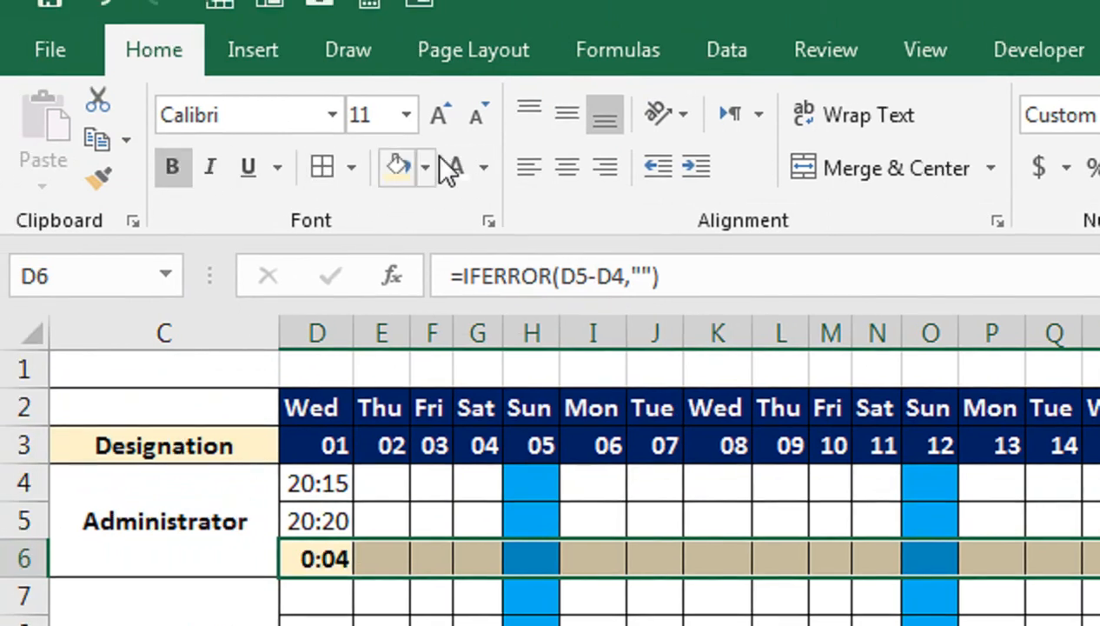
{"action": "left_click", "coordinate": [567, 168]}
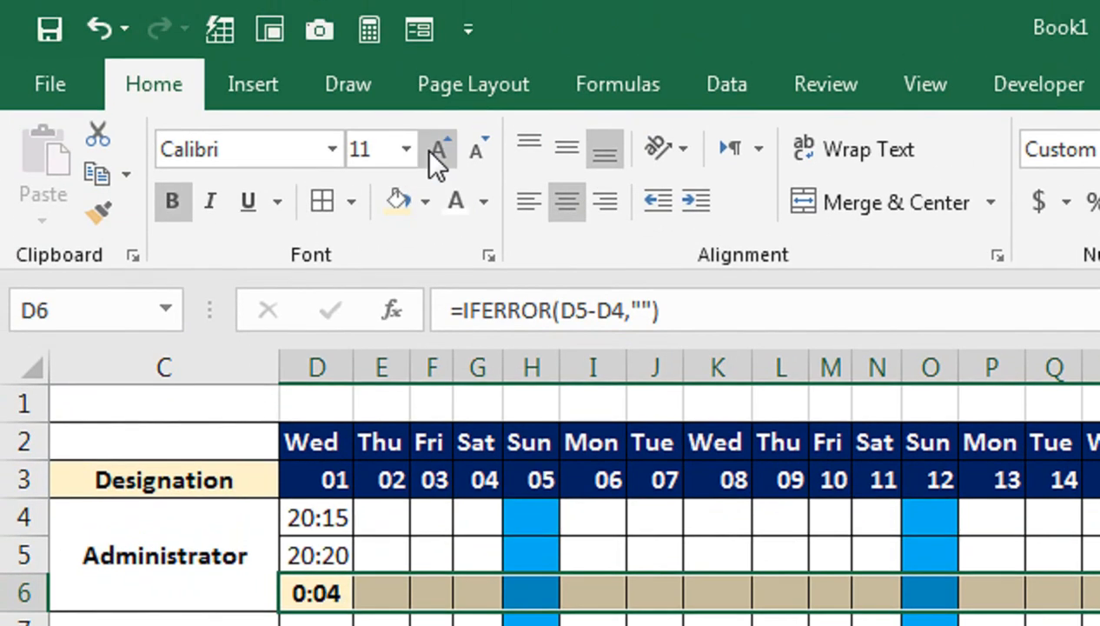
{"action": "left_click", "coordinate": [431, 153]}
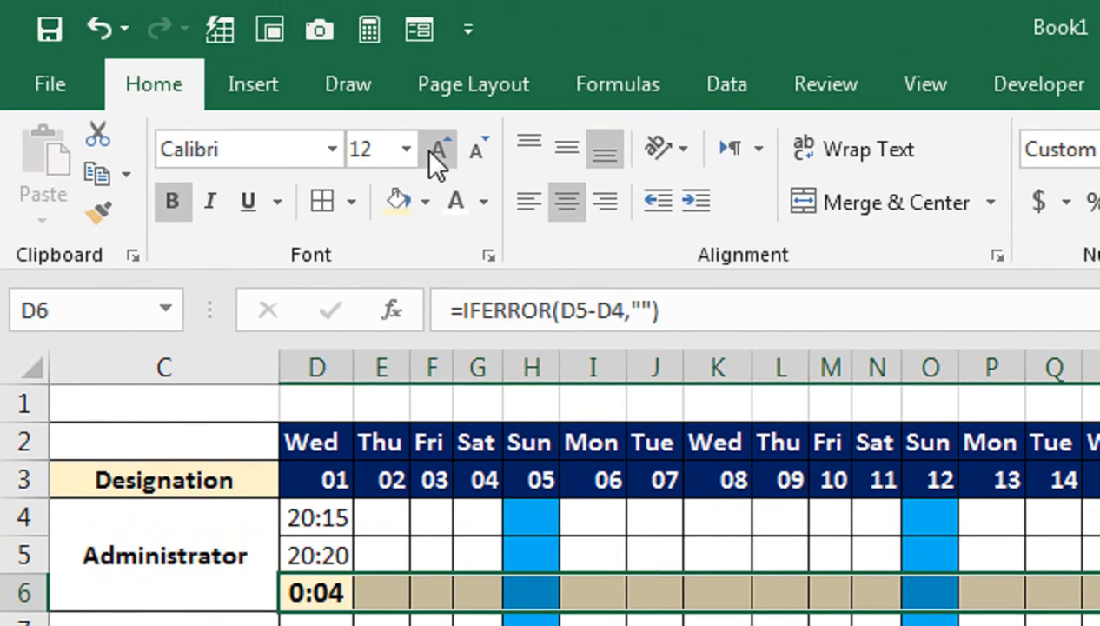
Step: Apply a heavier, wider font to the working-time cells D6:AG6 and increase the height of row 6
{"action": "left_click", "coordinate": [330, 153]}
{"action": "scroll", "coordinate": [390, 546], "scroll_direction": "down", "scroll_amount": 3}
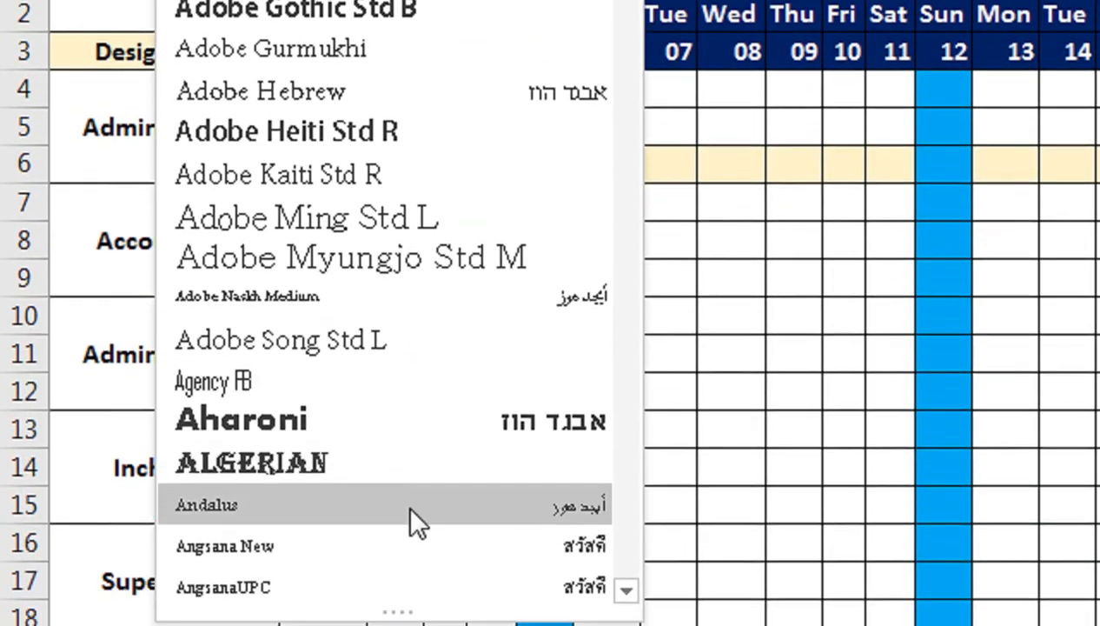
{"action": "scroll", "coordinate": [405, 502], "scroll_direction": "down", "scroll_amount": 3}
{"action": "left_click", "coordinate": [405, 465]}
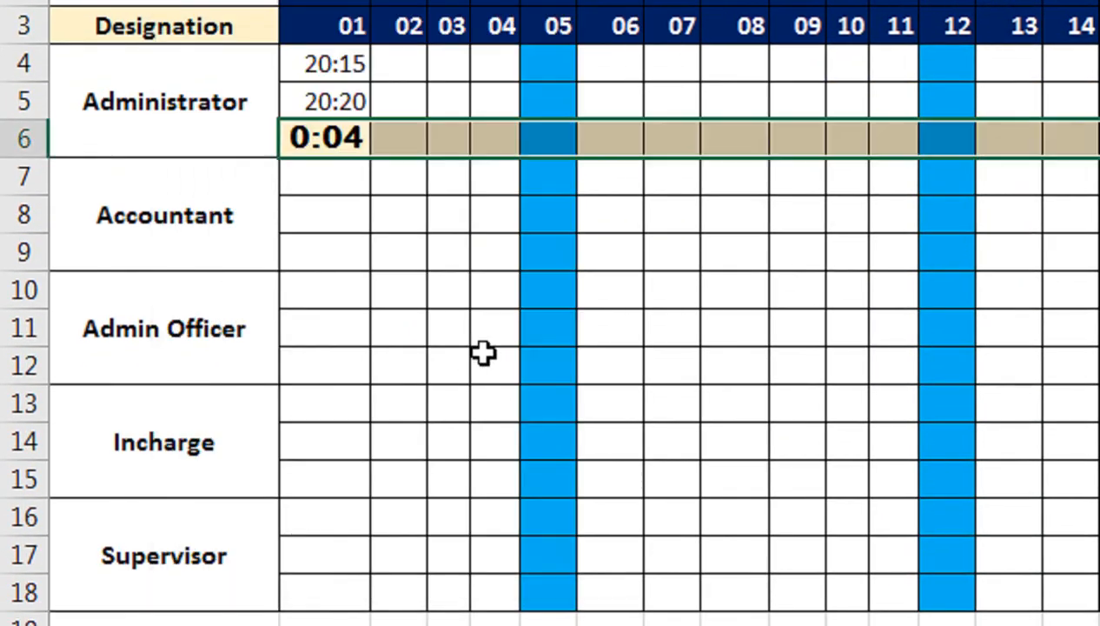
{"action": "left_click_drag", "start_coordinate": [44, 157], "coordinate": [45, 170]}
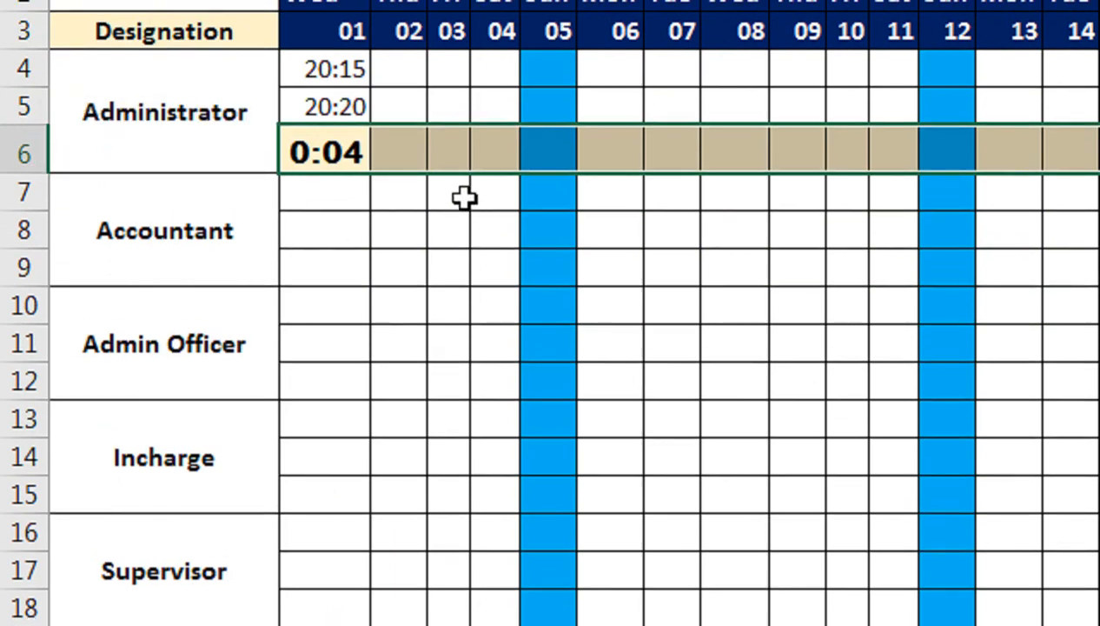
{"action": "left_click", "coordinate": [465, 198]}
{"action": "left_click_drag", "start_coordinate": [334, 69], "coordinate": [338, 149]}
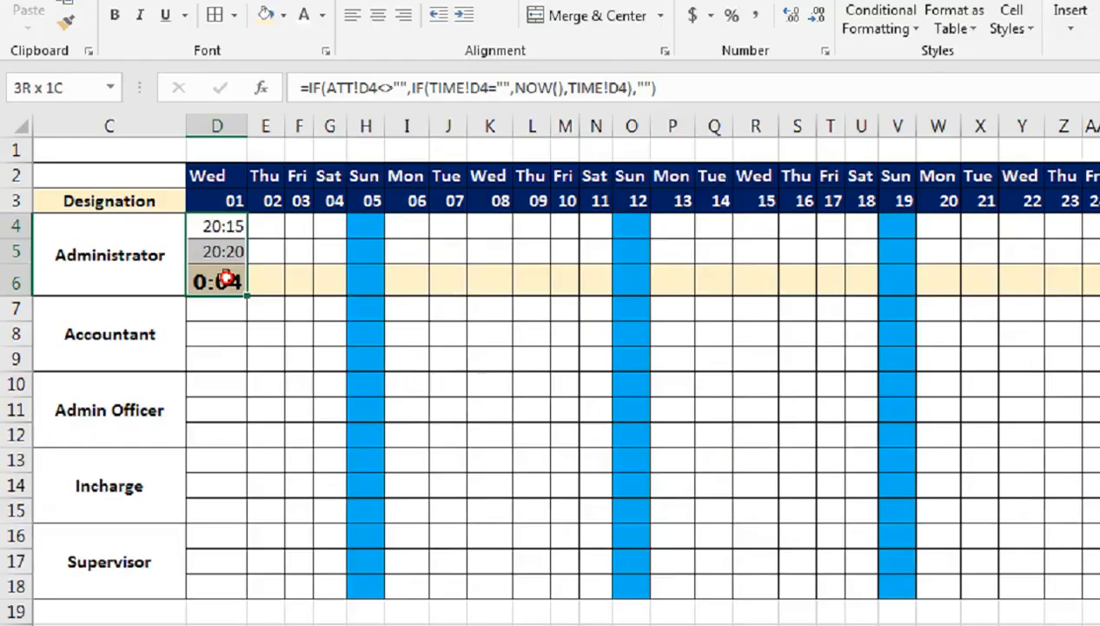
{"action": "left_click_drag", "start_coordinate": [225, 278], "coordinate": [994, 293]}
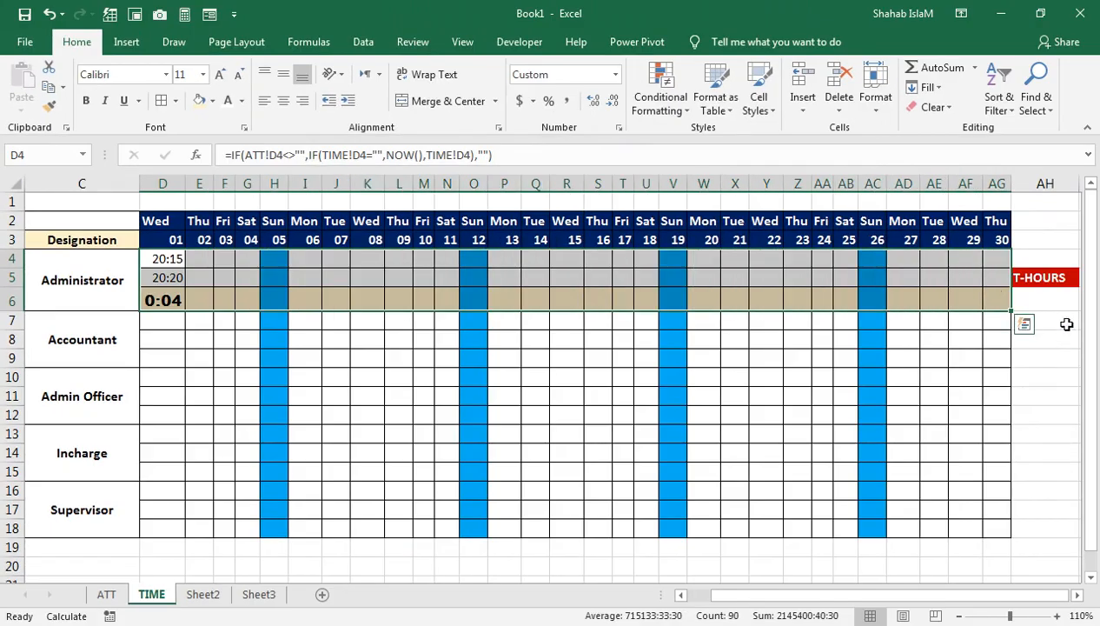
Step: Enter =TEXT(SUM(D6:AG6),"HH:MM:SS") in cell AH6 to total the working time, and fit column AH to its contents
{"action": "left_click", "coordinate": [1044, 306]}
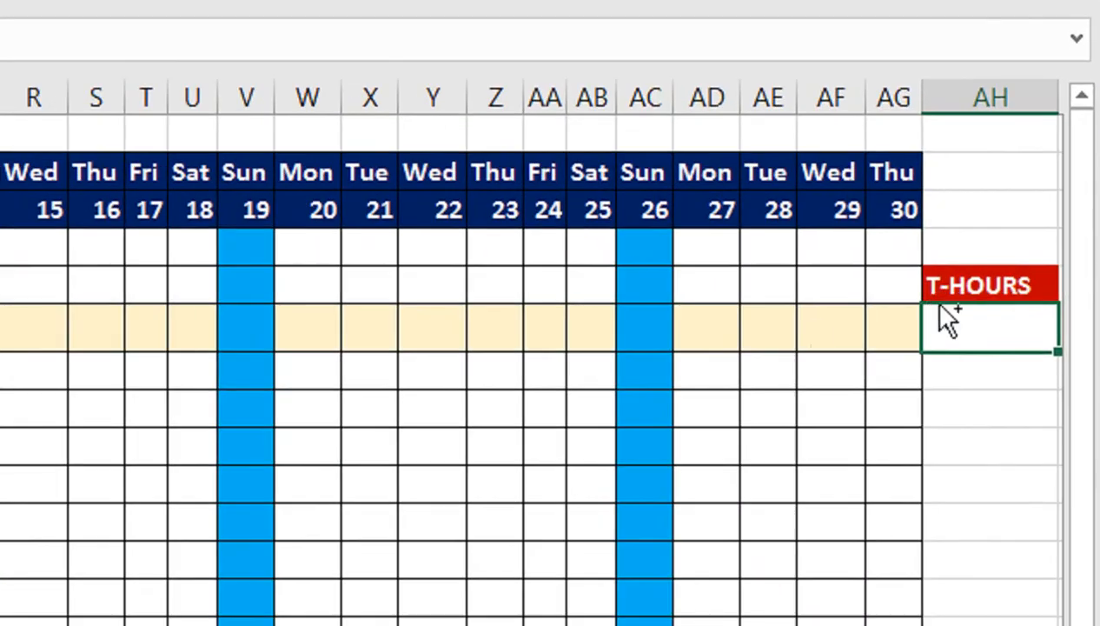
{"action": "type", "text": "=TEX"}
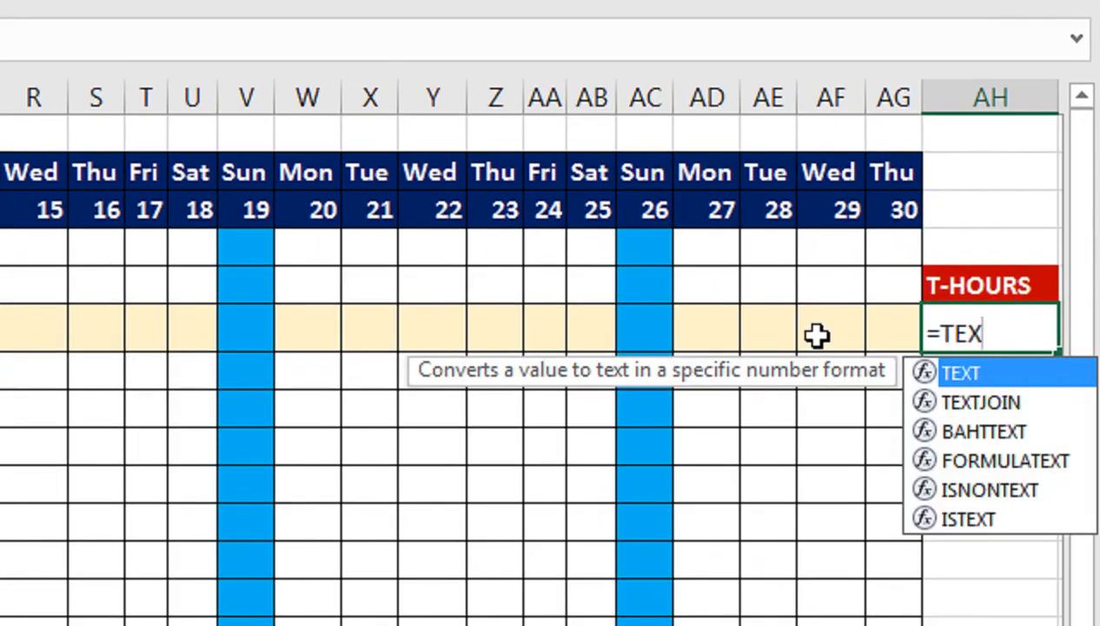
{"action": "type", "text": "T(SUM("}
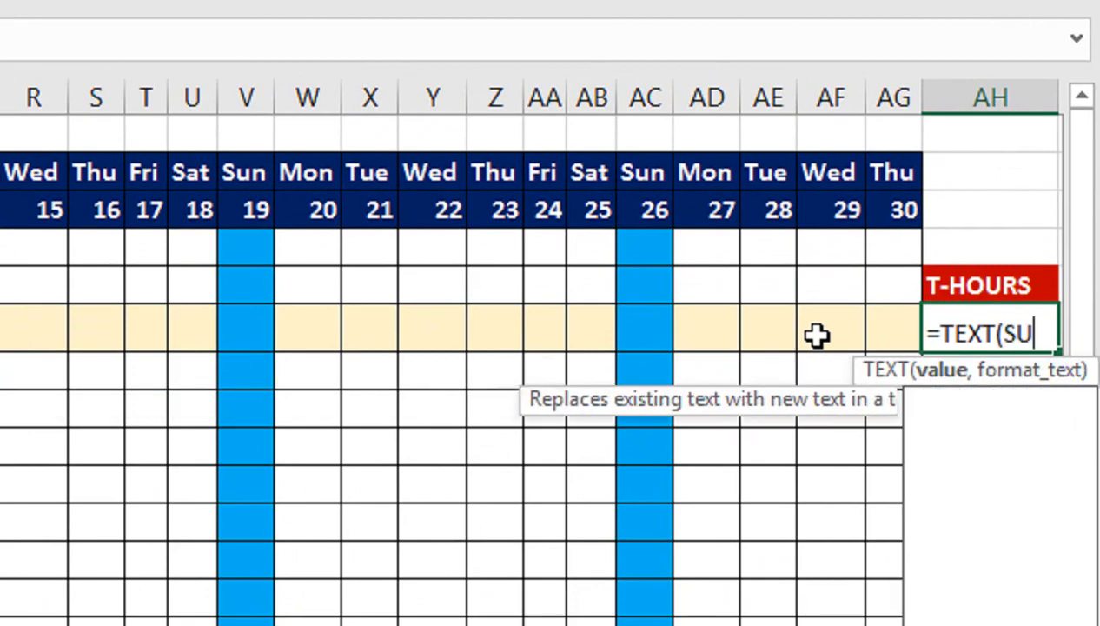
{"action": "key", "text": "Left"}
{"action": "key", "text": "shift+Left"}
{"action": "key", "text": "shift+Left"}
{"action": "key", "text": "shift+Left"}
{"action": "key", "text": "shift+Left"}
{"action": "key", "text": "shift+Left"}
{"action": "key", "text": "shift+Left"}
{"action": "key", "text": "shift+Left"}
{"action": "key", "text": "shift+Left"}
{"action": "key", "text": "shift+Left"}
{"action": "key", "text": "shift+Left"}
{"action": "key", "text": "shift+Left"}
{"action": "key", "text": "shift+Left"}
{"action": "key", "text": "shift+Left"}
{"action": "key", "text": "shift+Left"}
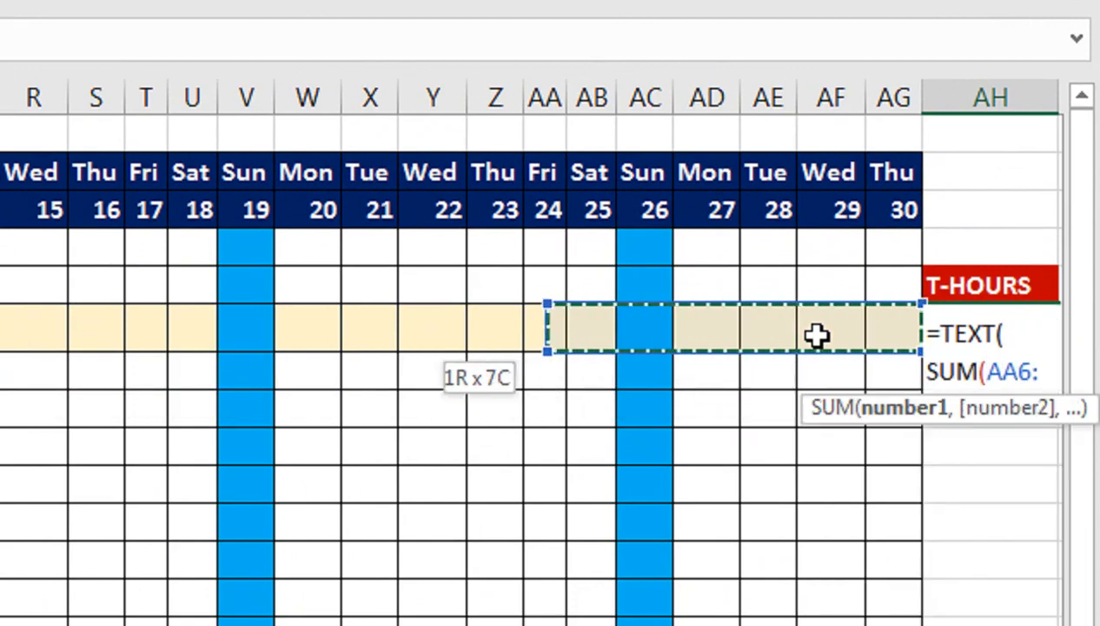
{"action": "key", "text": "shift+Left"}
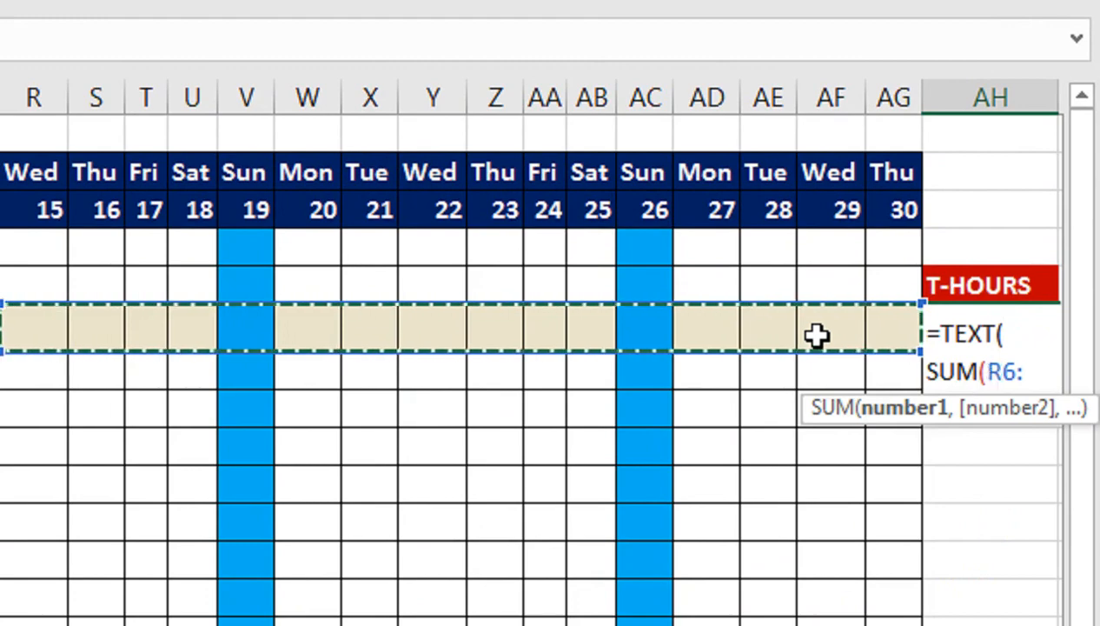
{"action": "scroll", "coordinate": [54, 357], "scroll_direction": "left", "scroll_amount": 5}
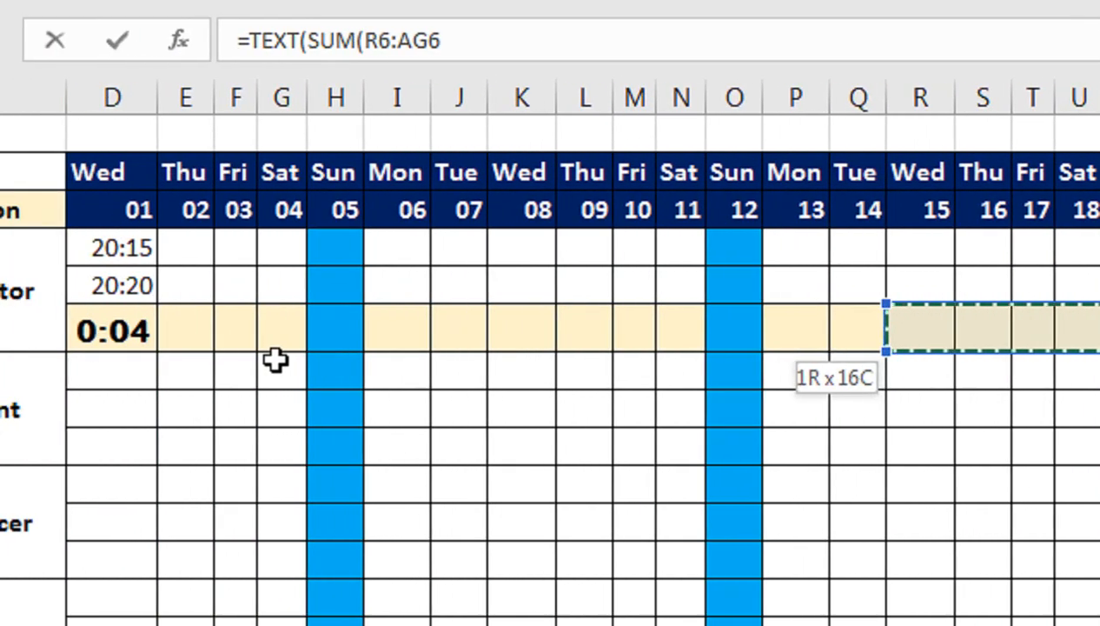
{"action": "key", "text": "shift+Left"}
{"action": "key", "text": "shift+Left"}
{"action": "key", "text": "shift+Left"}
{"action": "key", "text": "shift+Left"}
{"action": "key", "text": "shift+Left"}
{"action": "key", "text": "shift+Left"}
{"action": "key", "text": "shift+Left"}
{"action": "key", "text": "shift+Left"}
{"action": "key", "text": "shift+Left"}
{"action": "key", "text": "shift+Left"}
{"action": "key", "text": "shift+Left"}
{"action": "key", "text": "shift+Left"}
{"action": "key", "text": "shift+Left"}
{"action": "key", "text": "shift+Left"}
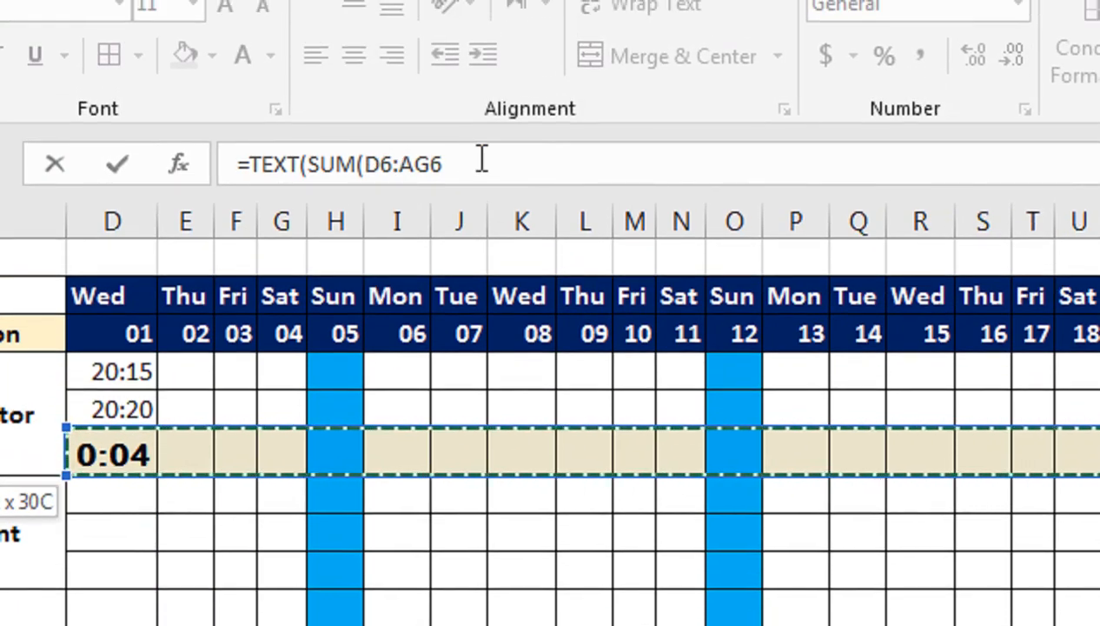
{"action": "type", "text": "),\""}
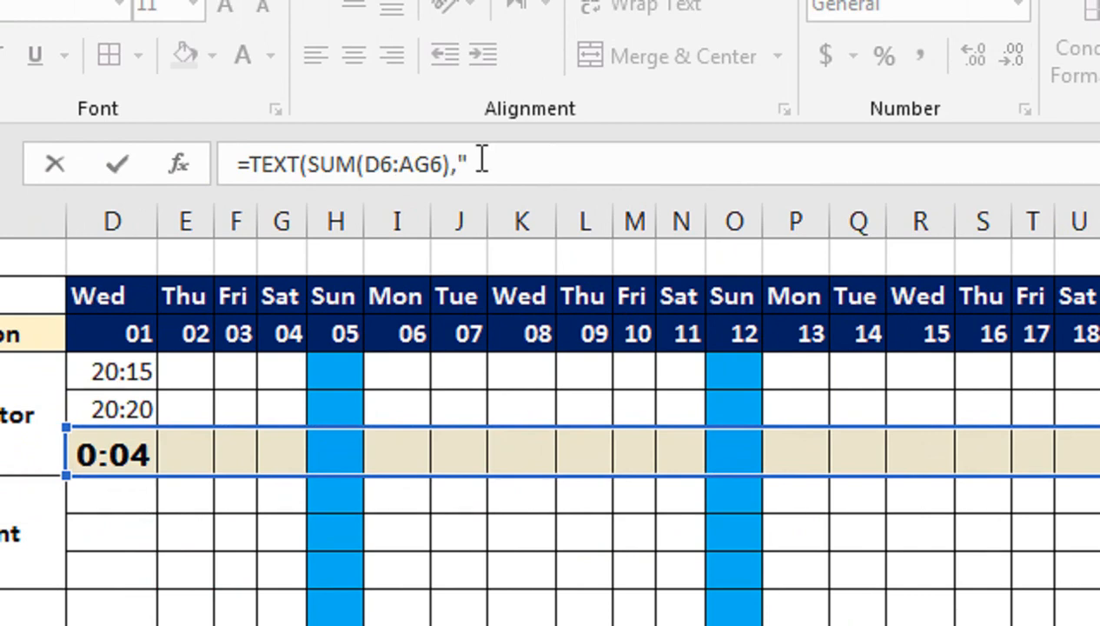
{"action": "type", "text": "HH:"}
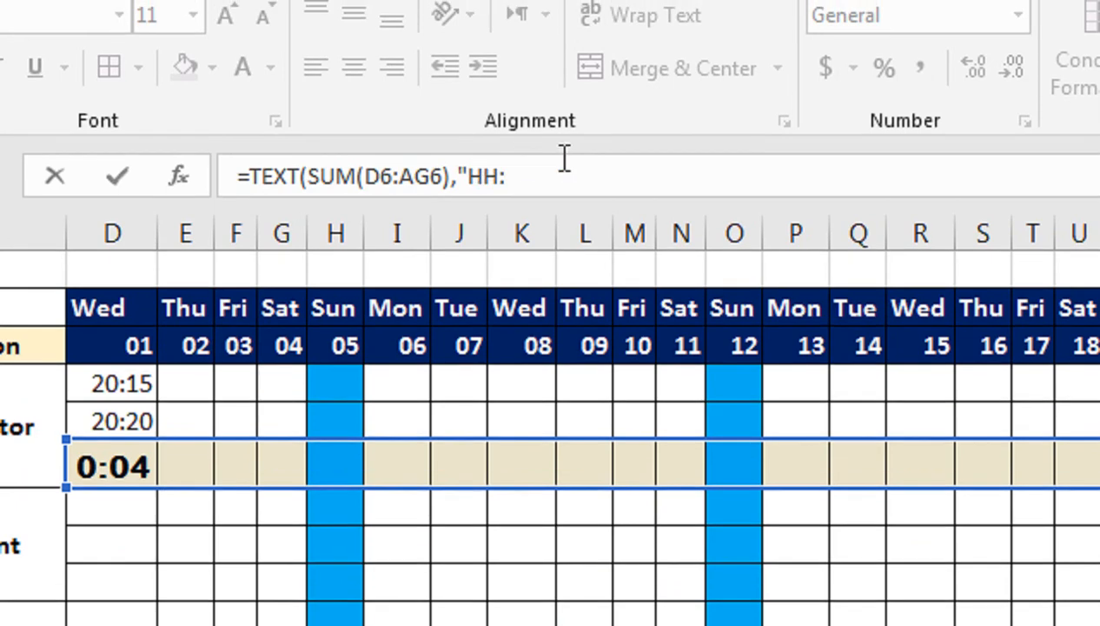
{"action": "type", "text": "MM:SS\")"}
{"action": "key", "text": "Return"}
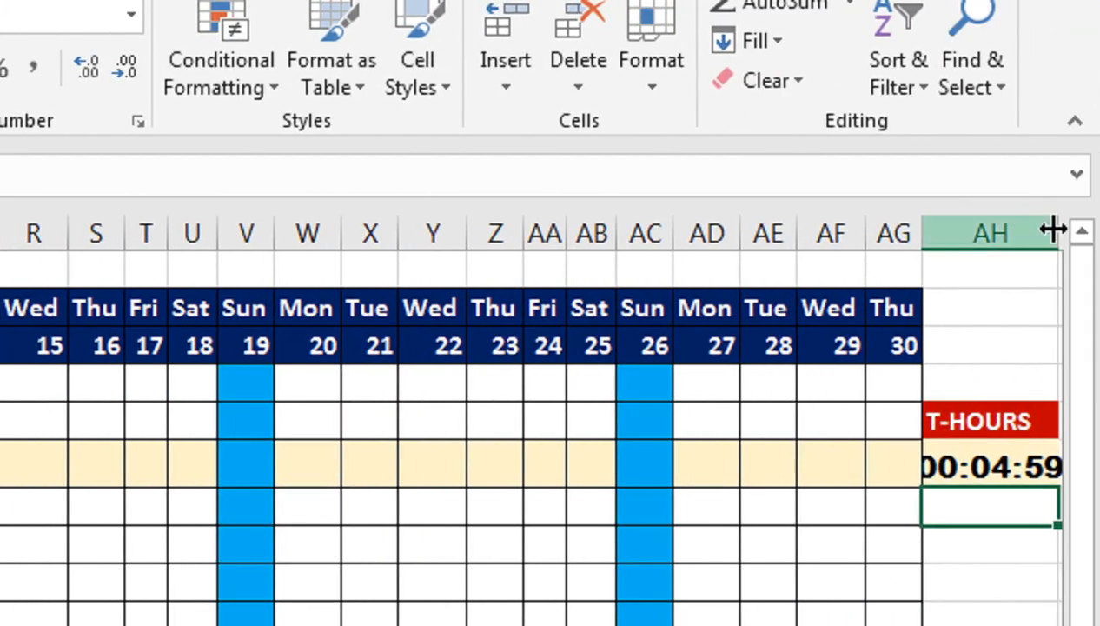
{"action": "double_click", "coordinate": [1054, 229]}
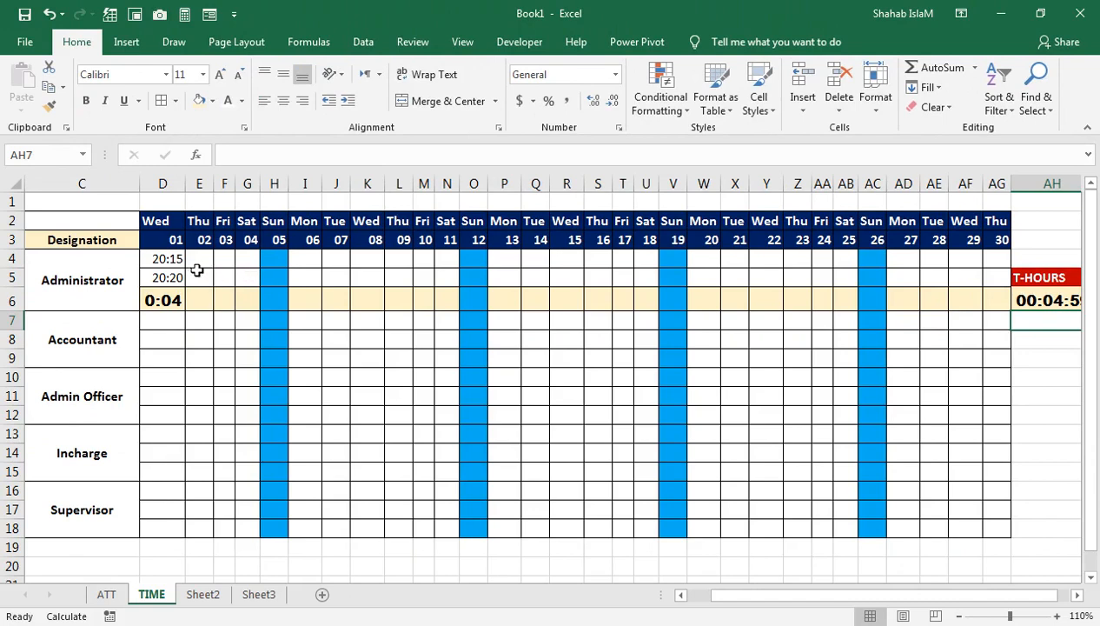
Step: Fill the Administrator block D4:AH6 down through row 18, copying its formulas, formatting and T-HOURS totals to the other employees
{"action": "left_click_drag", "start_coordinate": [171, 263], "coordinate": [1052, 300]}
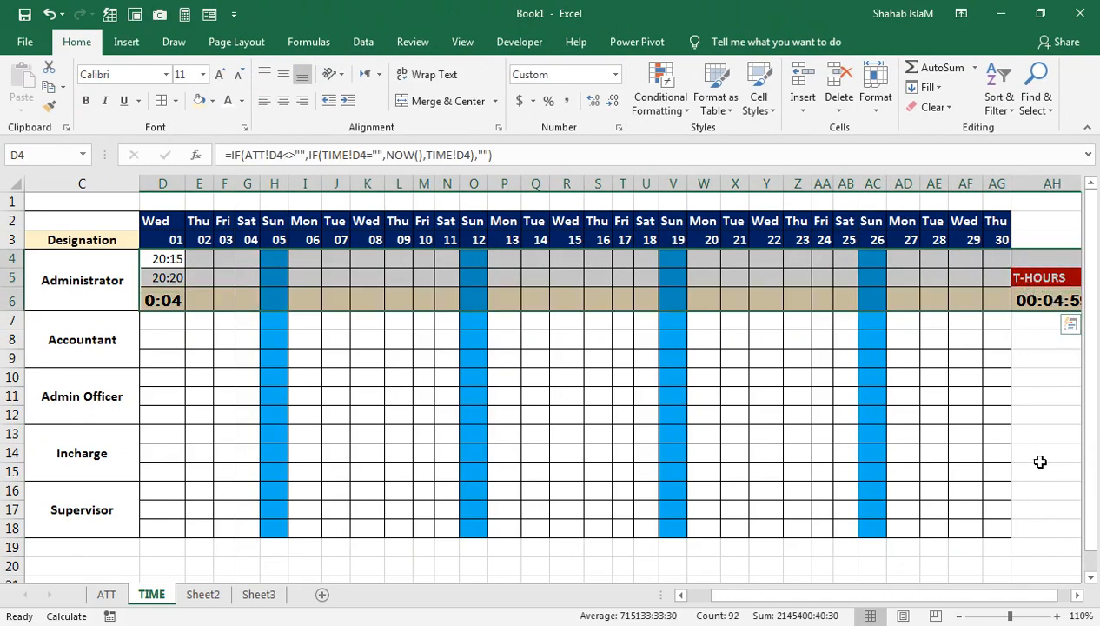
{"action": "left_click", "coordinate": [1078, 595]}
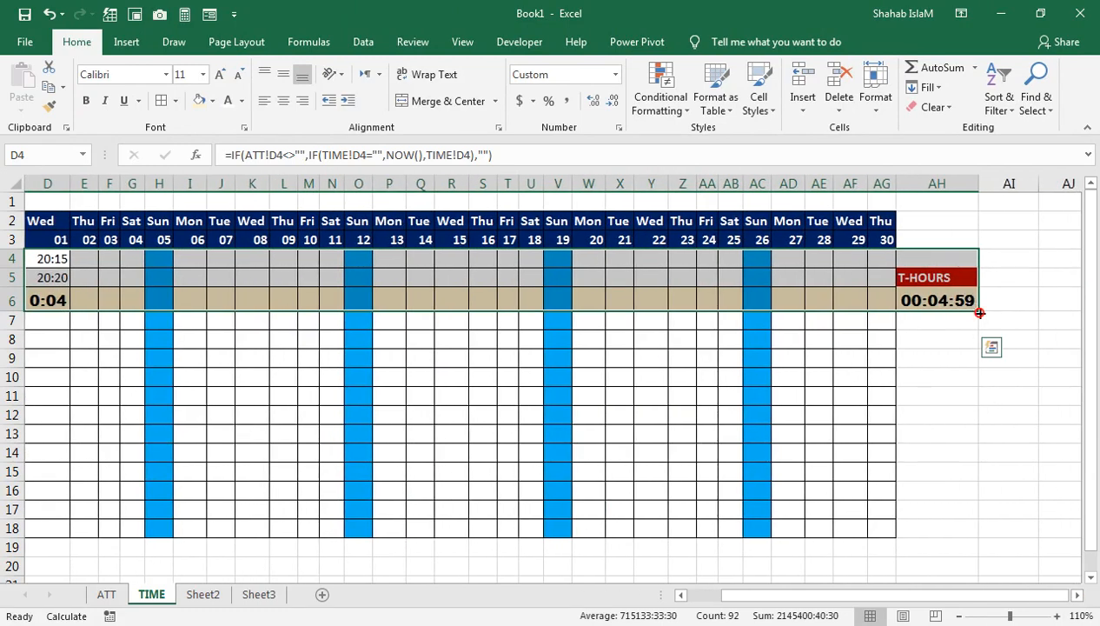
{"action": "left_click_drag", "start_coordinate": [979, 313], "coordinate": [957, 530]}
{"action": "left_click_drag", "start_coordinate": [825, 496], "coordinate": [826, 496]}
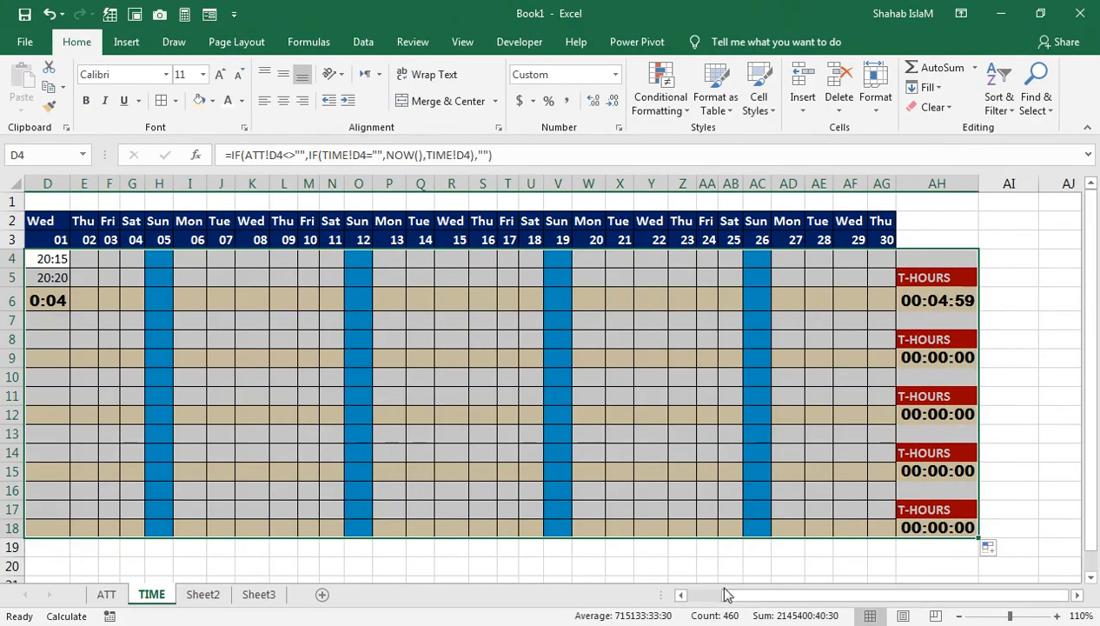
{"action": "mouse_move", "coordinate": [727, 594]}
{"action": "left_mouse_down"}
{"action": "mouse_move", "coordinate": [692, 598]}
{"action": "mouse_move", "coordinate": [714, 598]}
{"action": "left_mouse_up"}
{"action": "left_click", "coordinate": [995, 319]}
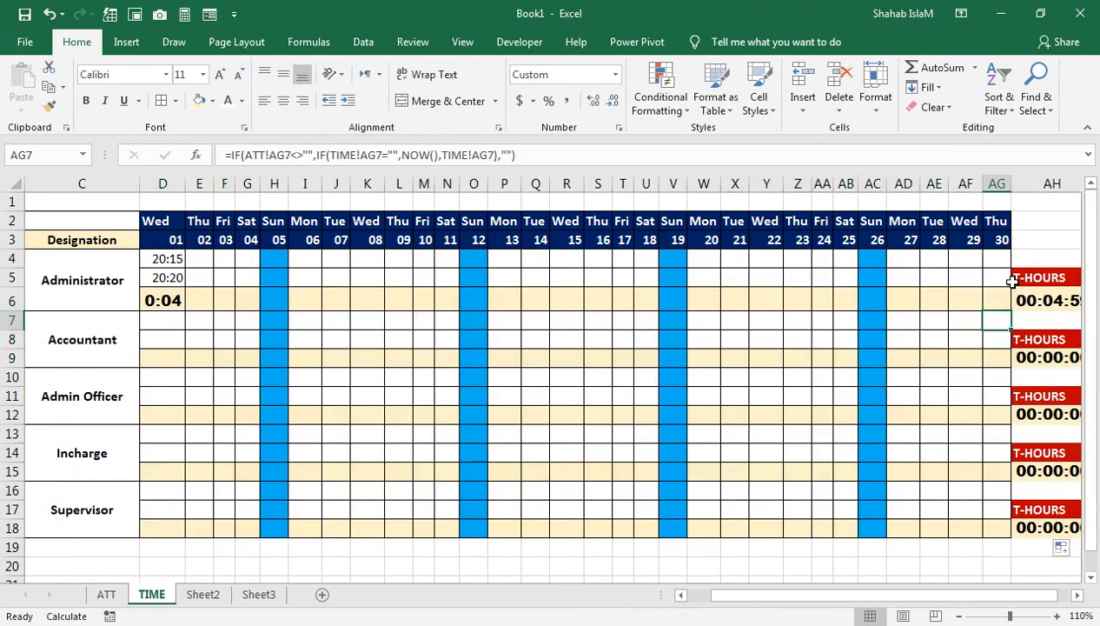
Step: Center the five T-HOURS headings in cells AH5, AH8, AH11, AH14 and AH17
{"action": "left_click", "coordinate": [1031, 274]}
{"action": "left_click", "coordinate": [1034, 341], "text": "ctrl"}
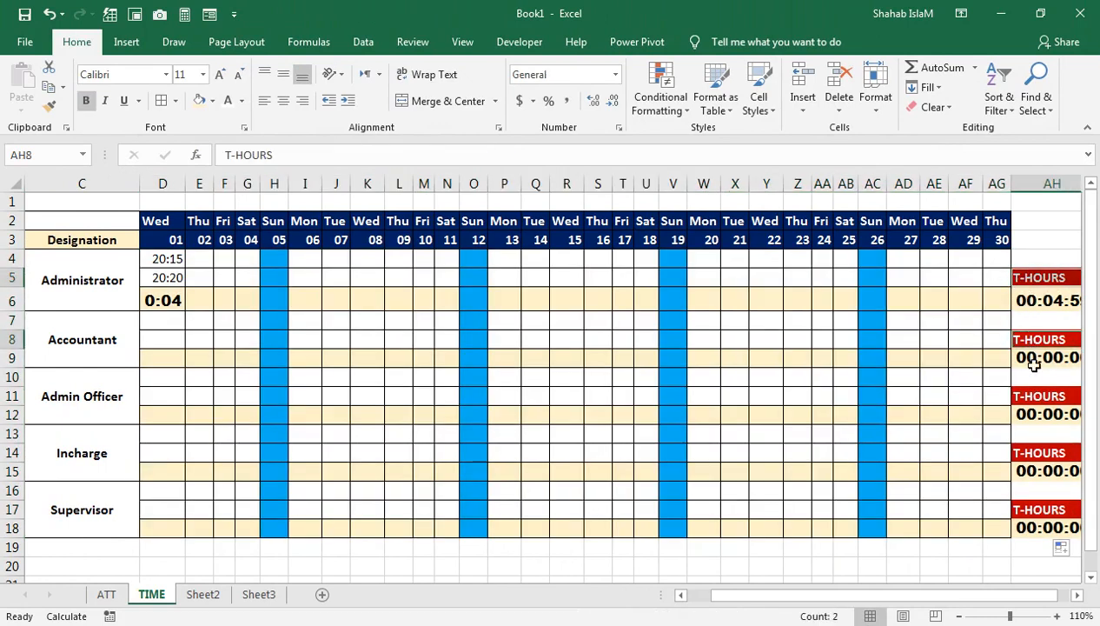
{"action": "left_click", "coordinate": [1027, 395], "text": "ctrl"}
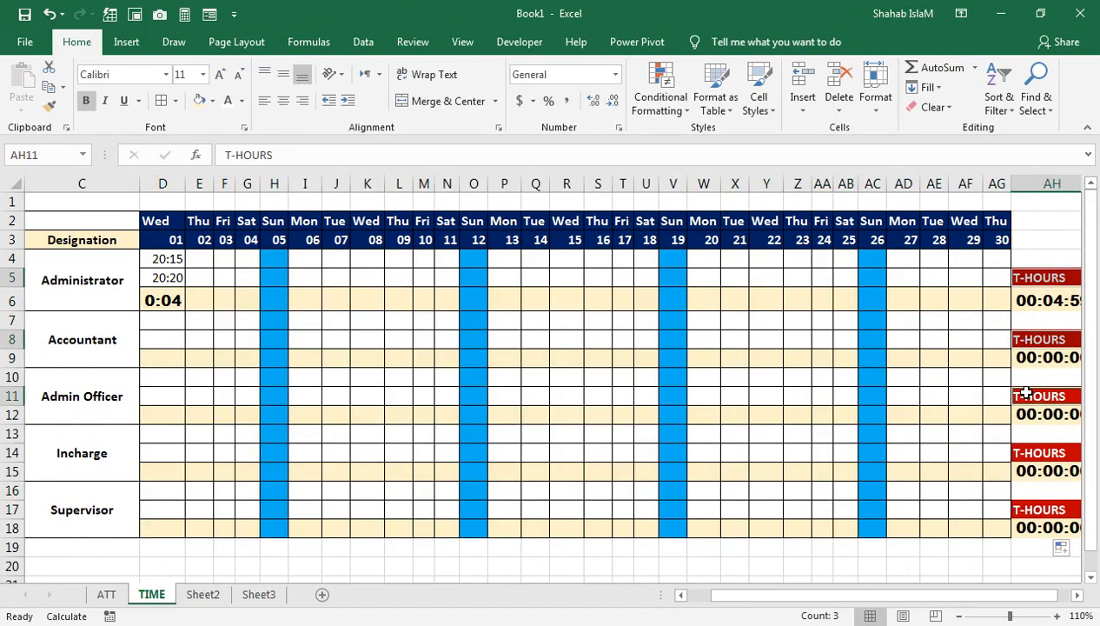
{"action": "left_click", "coordinate": [1021, 448], "text": "ctrl"}
{"action": "left_click", "coordinate": [1022, 513], "text": "ctrl"}
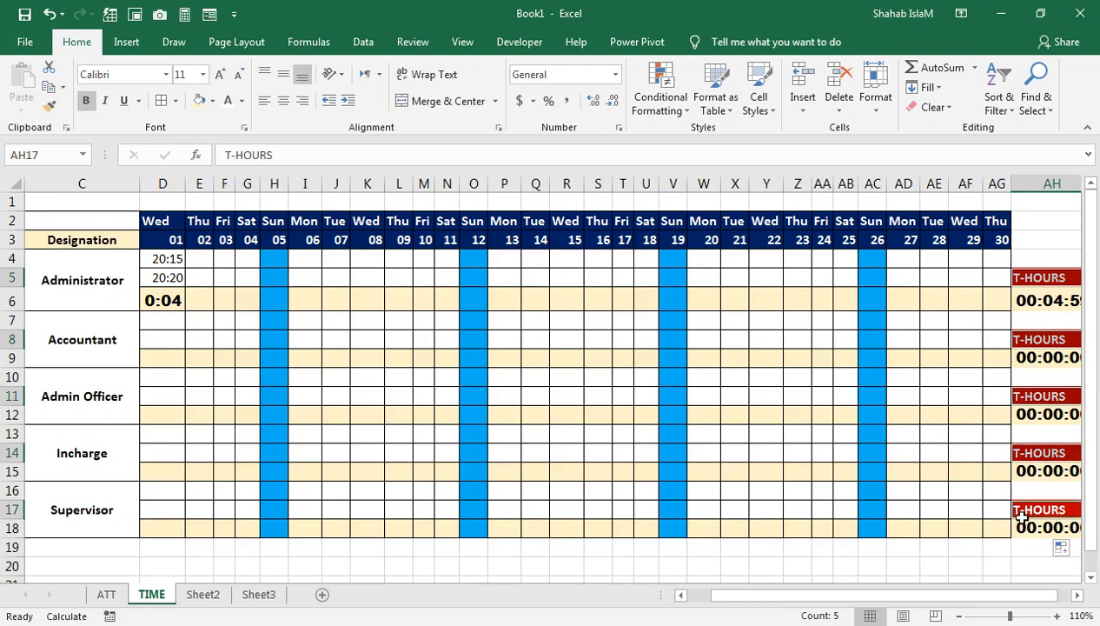
{"action": "left_click", "coordinate": [283, 100]}
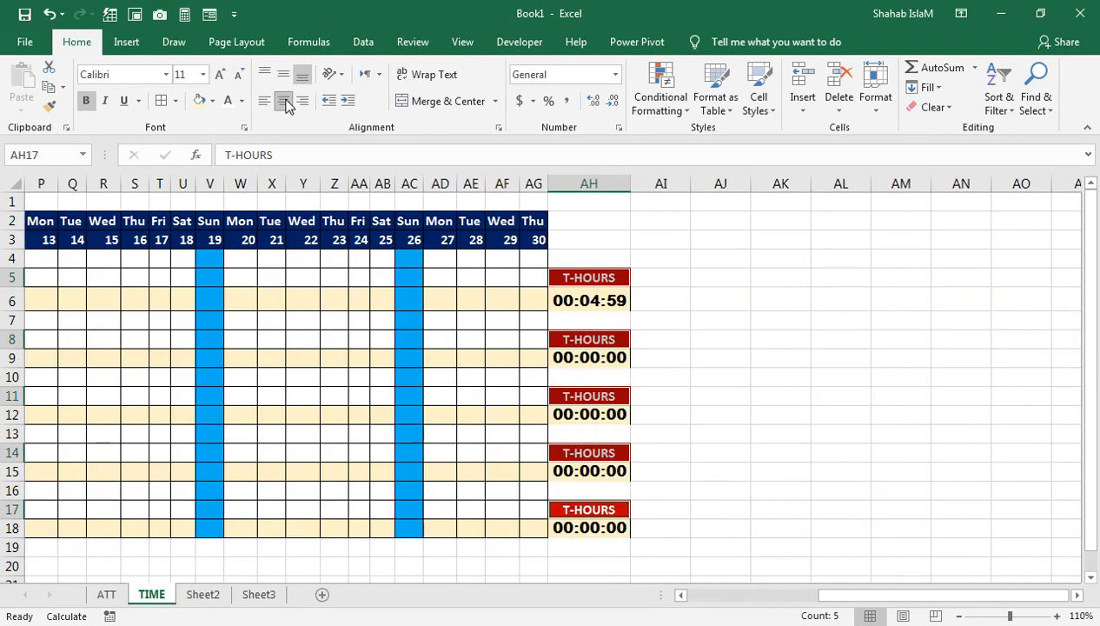
Step: Enter the in mark I for the Accountant on day 01 in ATT cell D7, and check its timestamp on the TIME sheet
{"action": "left_click_drag", "start_coordinate": [826, 597], "coordinate": [690, 596]}
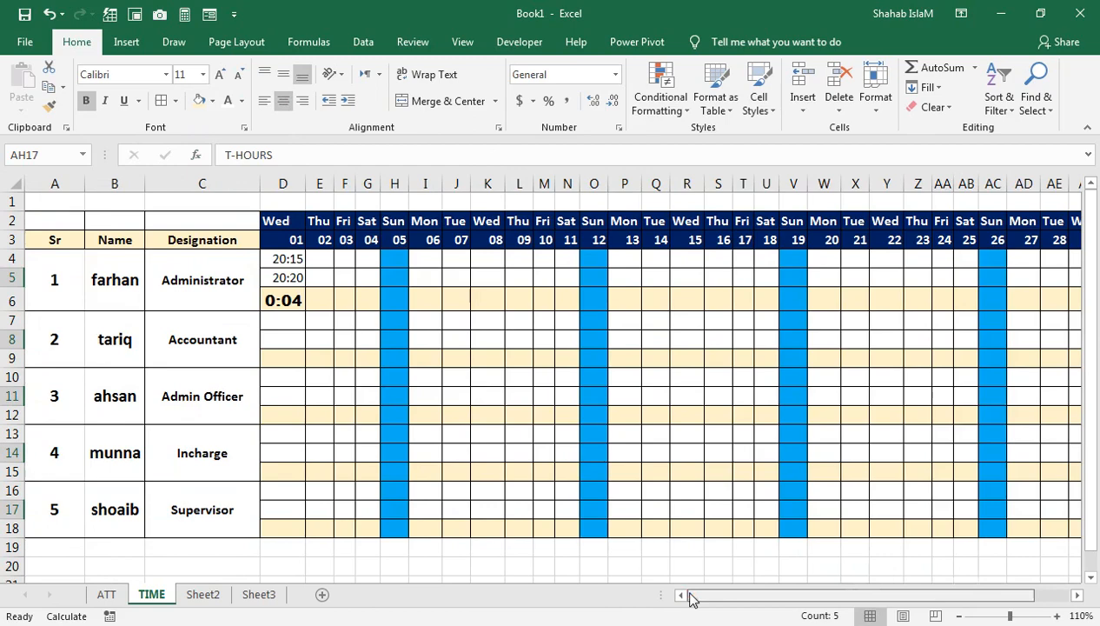
{"action": "left_click", "coordinate": [326, 335]}
{"action": "left_click", "coordinate": [1076, 594]}
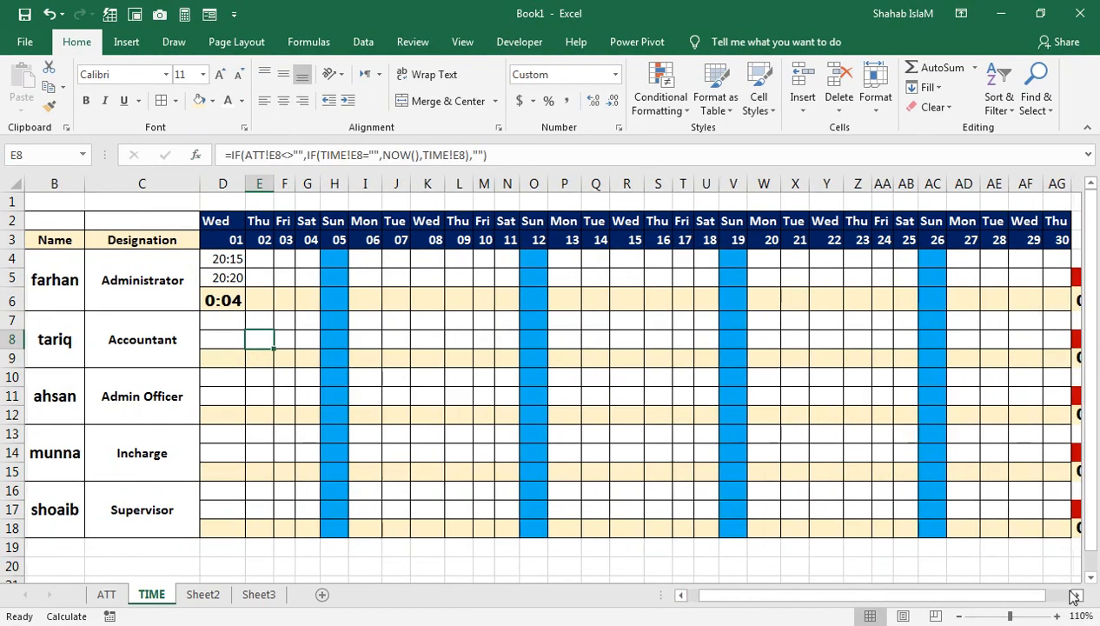
{"action": "left_click", "coordinate": [1076, 594]}
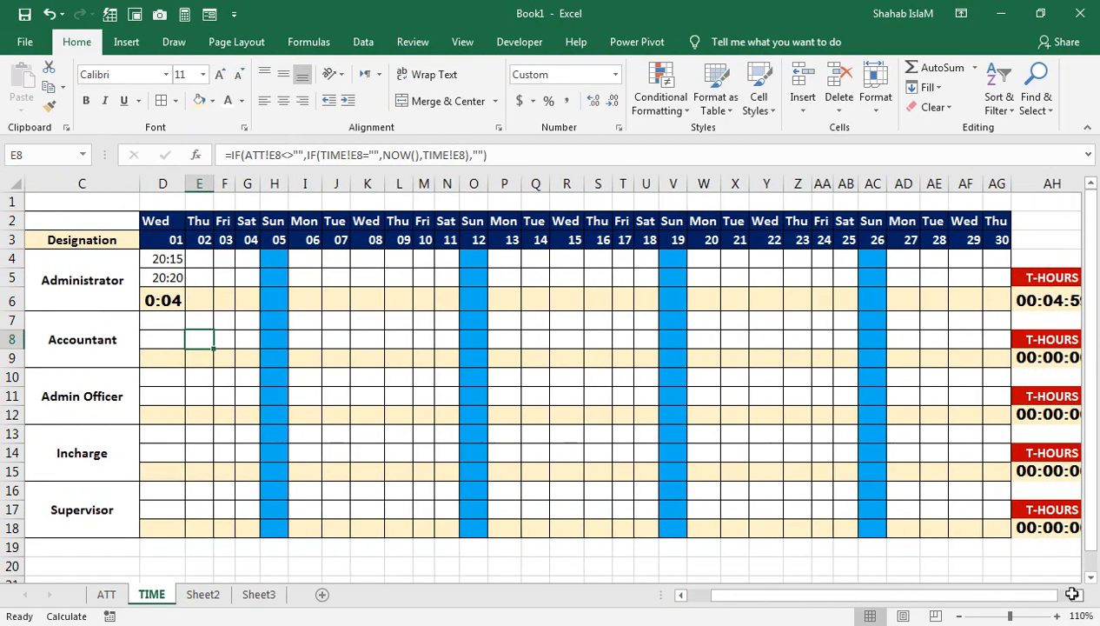
{"action": "left_click", "coordinate": [173, 319]}
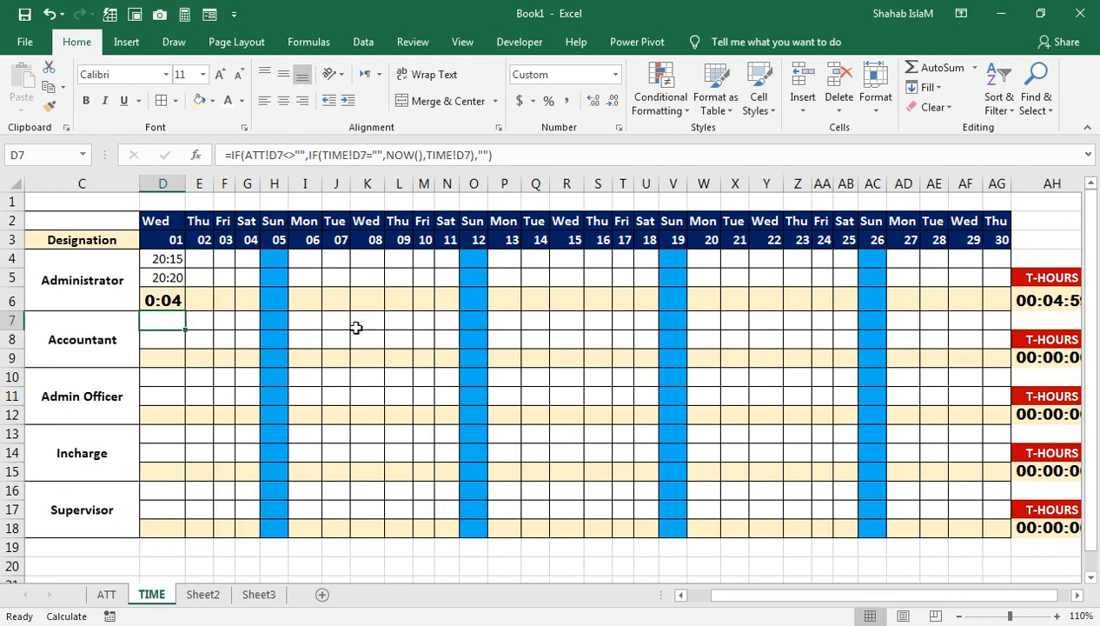
{"action": "left_click", "coordinate": [99, 596]}
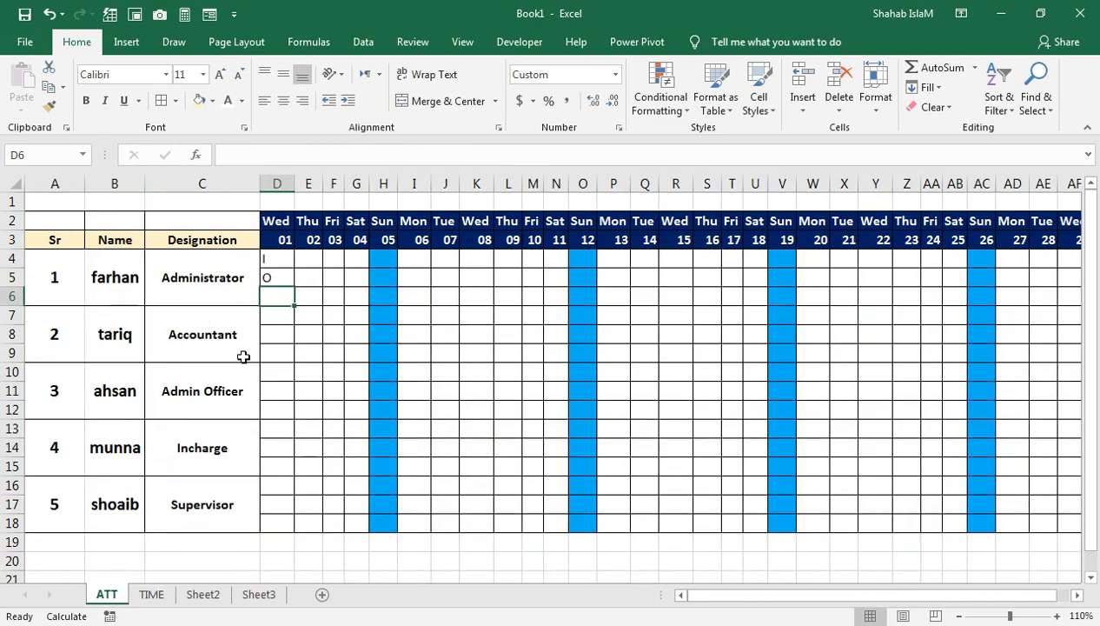
{"action": "left_click", "coordinate": [270, 318]}
{"action": "type", "text": "I"}
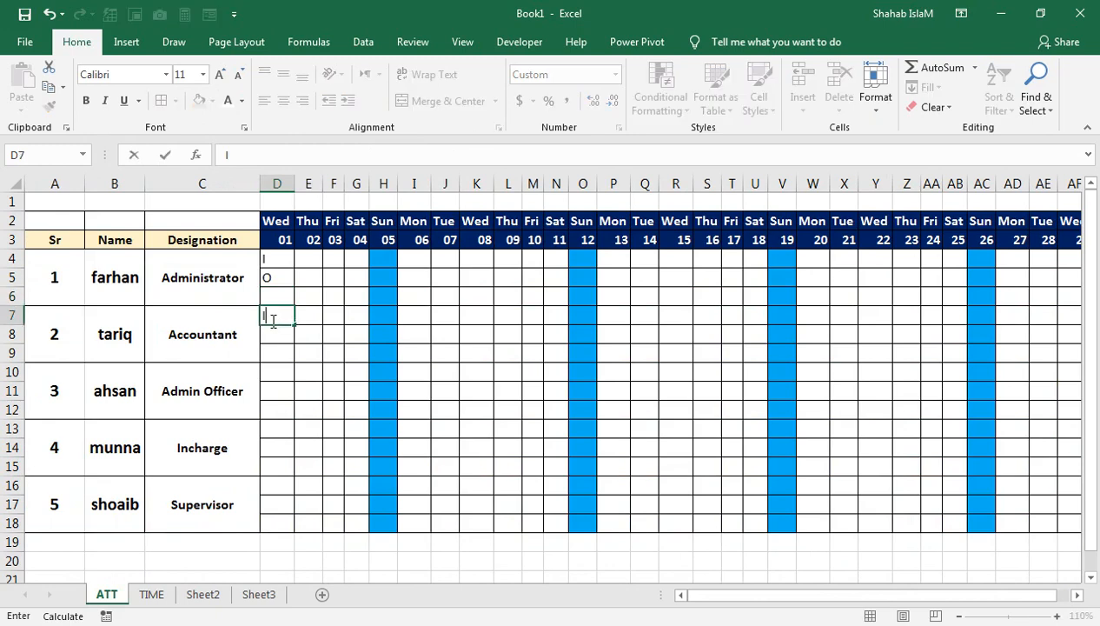
{"action": "key", "text": "Return"}
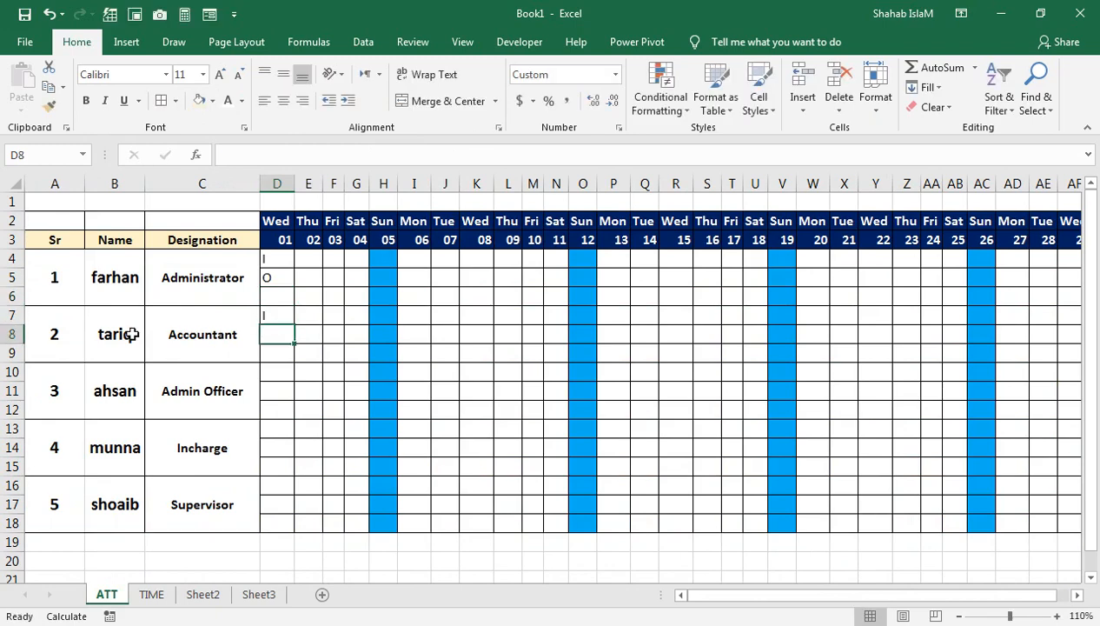
{"action": "left_click", "coordinate": [150, 595]}
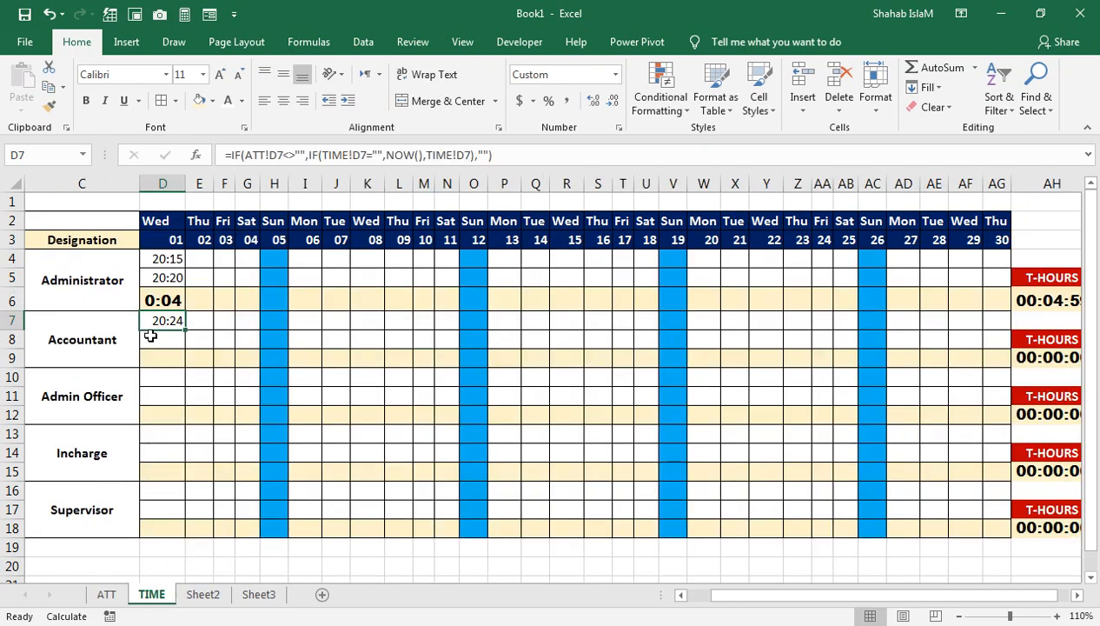
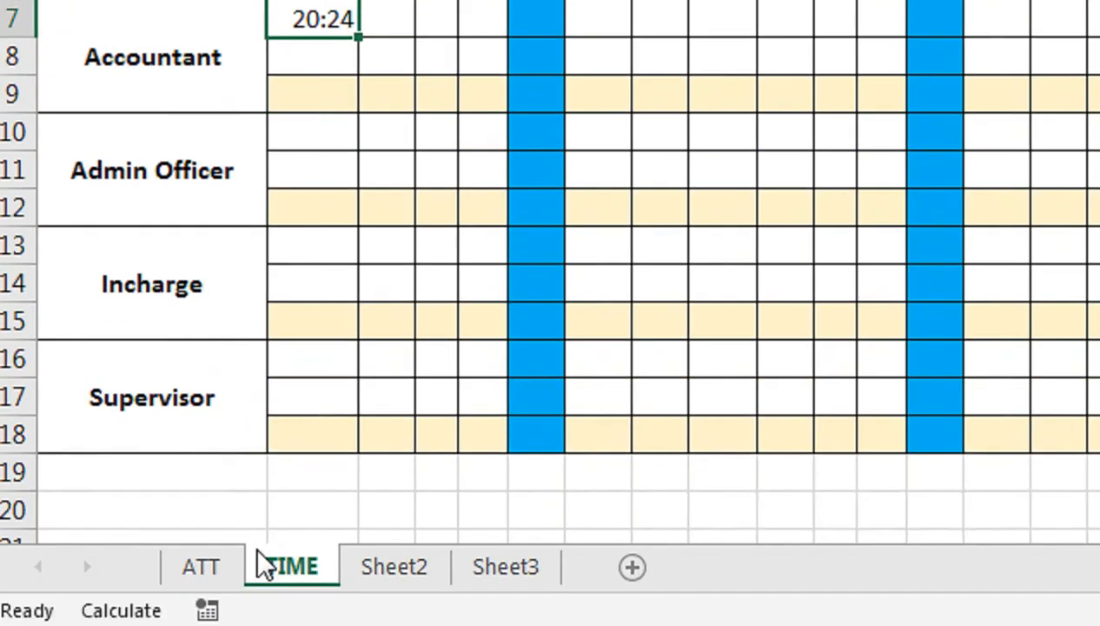
Step: Enter the out mark O for the Accountant on day 01 in ATT cell D8, and check the working time in TIME cell D9
{"action": "left_click", "coordinate": [244, 557]}
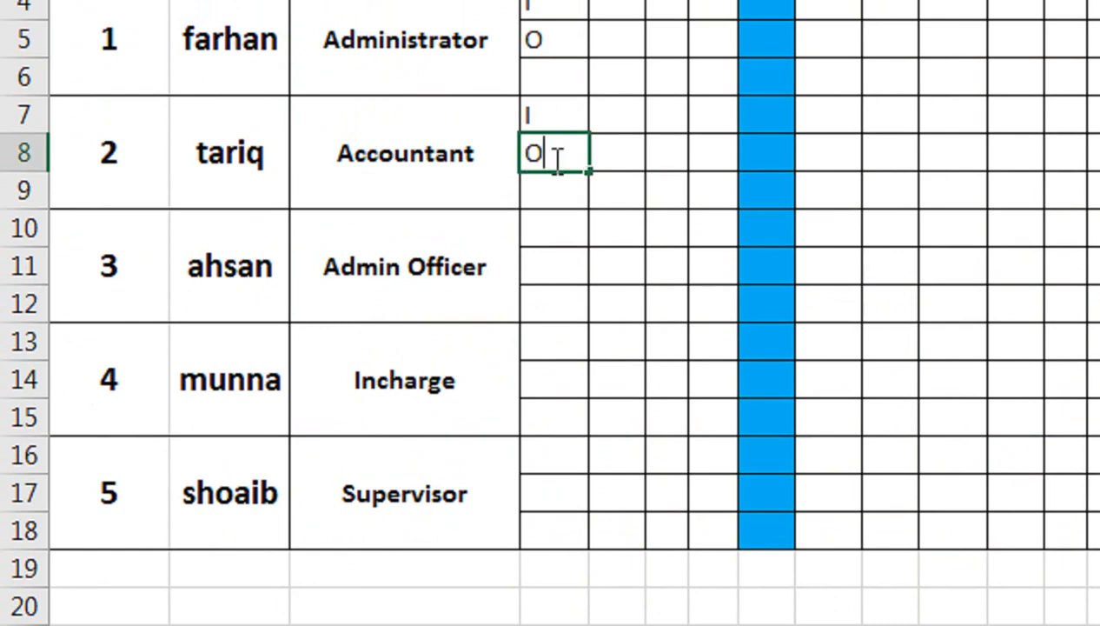
{"action": "key", "text": "Return"}
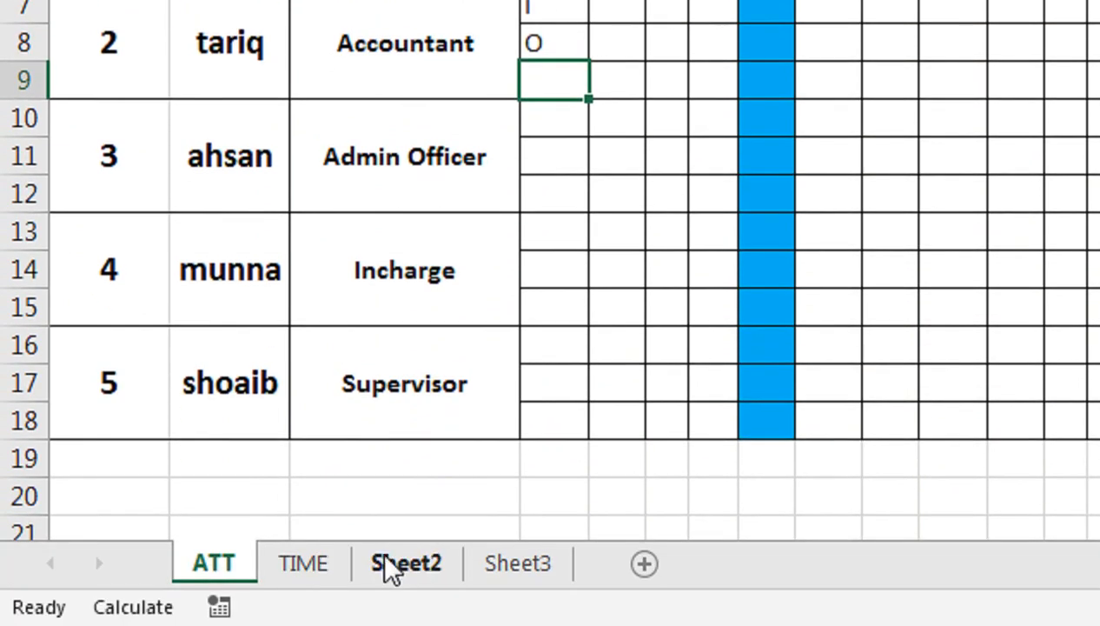
{"action": "left_click", "coordinate": [300, 565]}
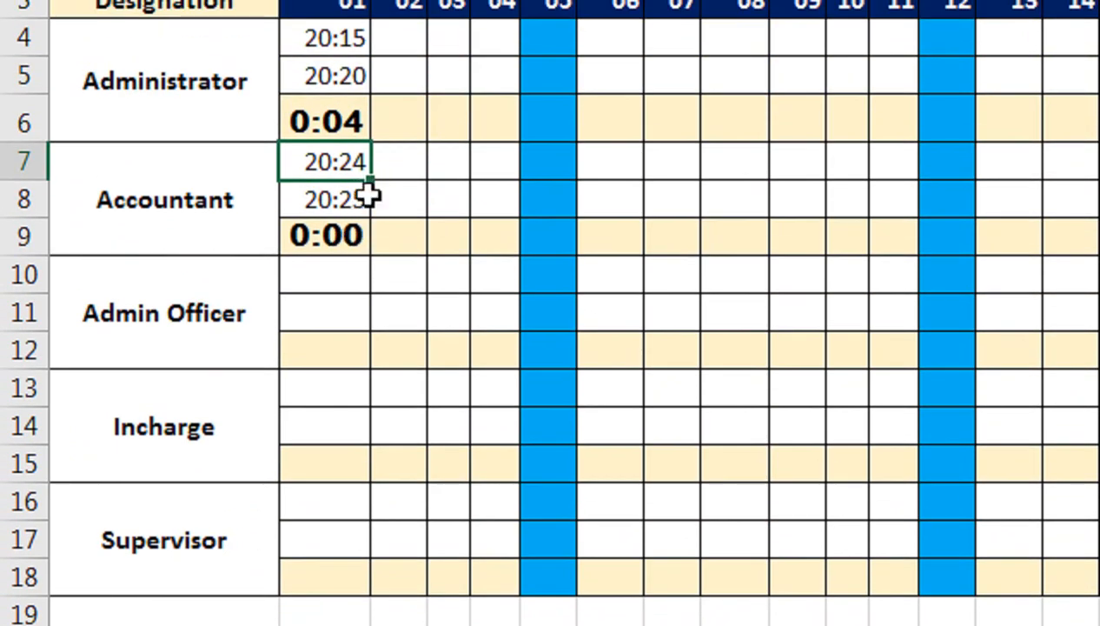
{"action": "left_click", "coordinate": [345, 238]}
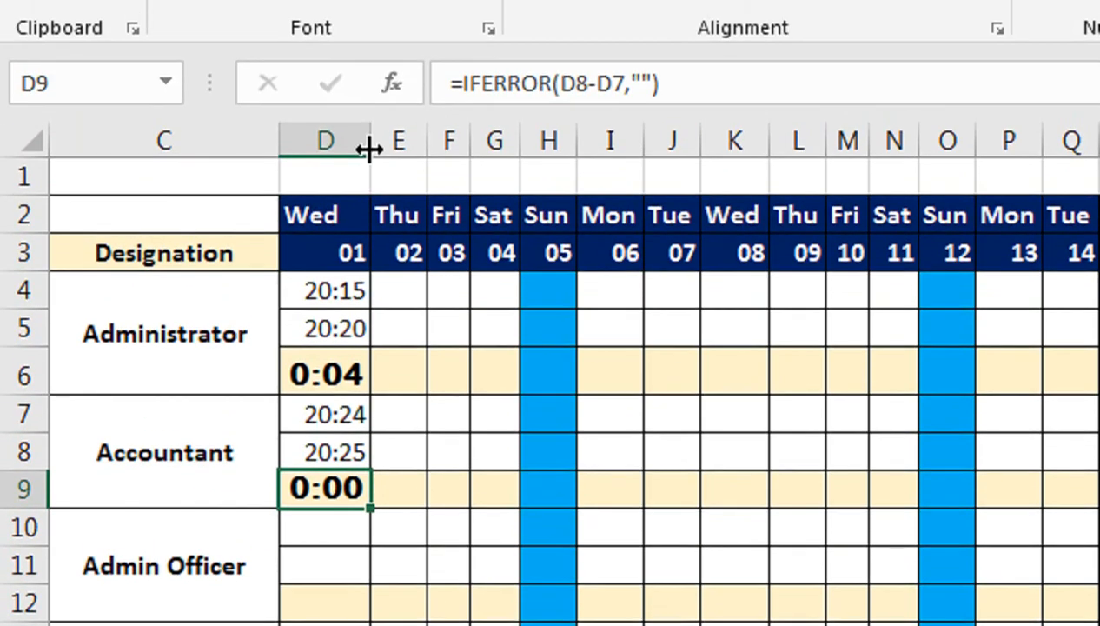
Step: Widen column D on the TIME sheet and try the custom h:mm:ss number format on cell D9
{"action": "left_click_drag", "start_coordinate": [369, 149], "coordinate": [420, 157]}
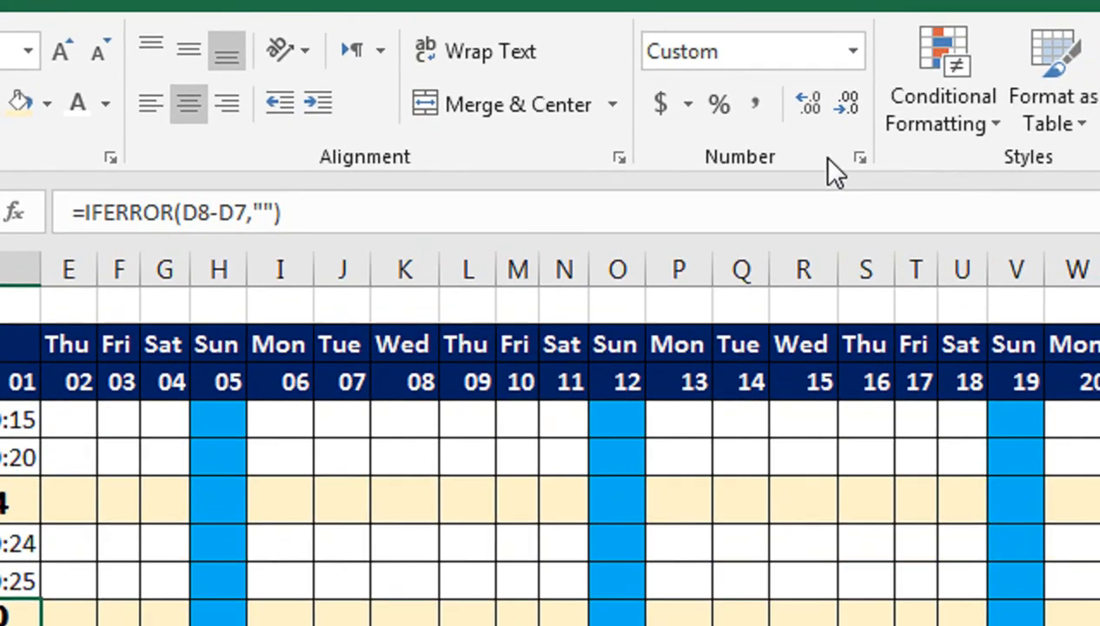
{"action": "left_click", "coordinate": [834, 163]}
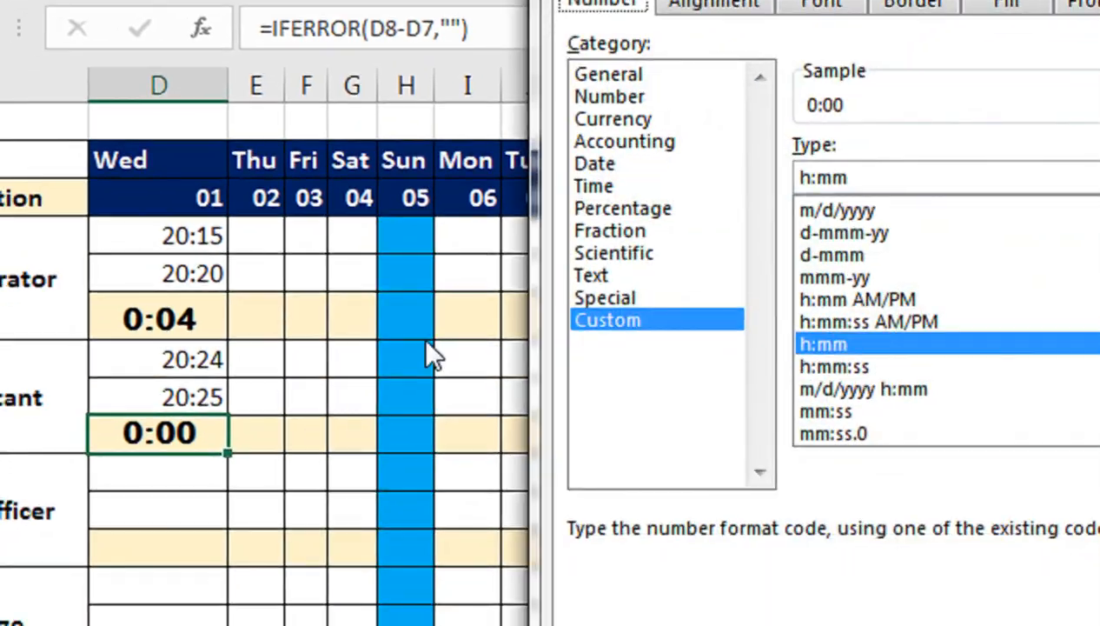
{"action": "left_click", "coordinate": [823, 370]}
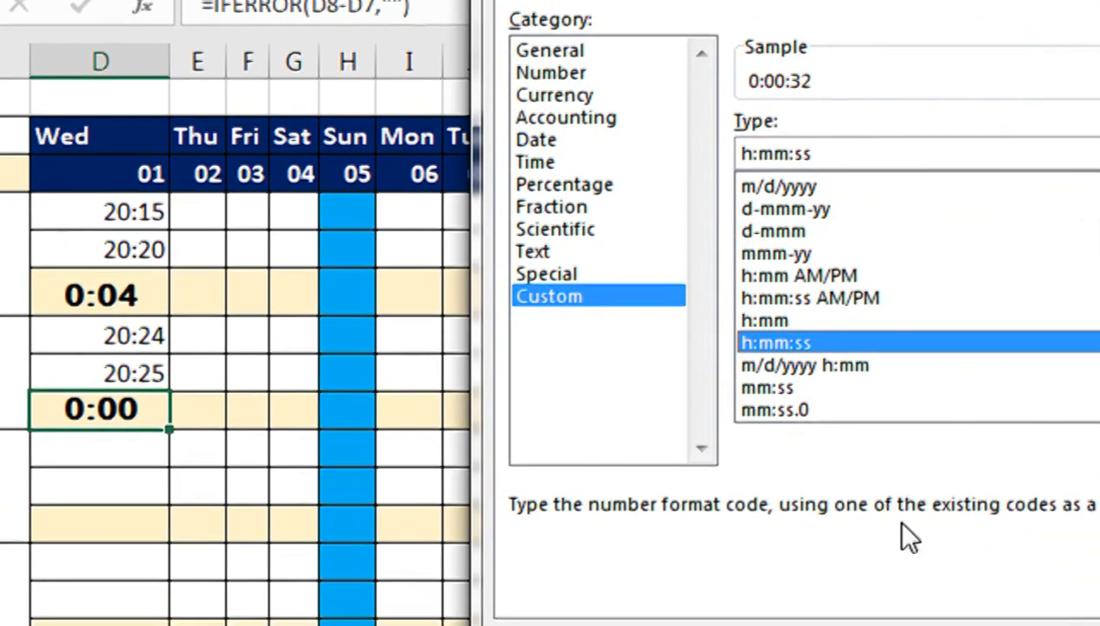
{"action": "left_click", "coordinate": [930, 506]}
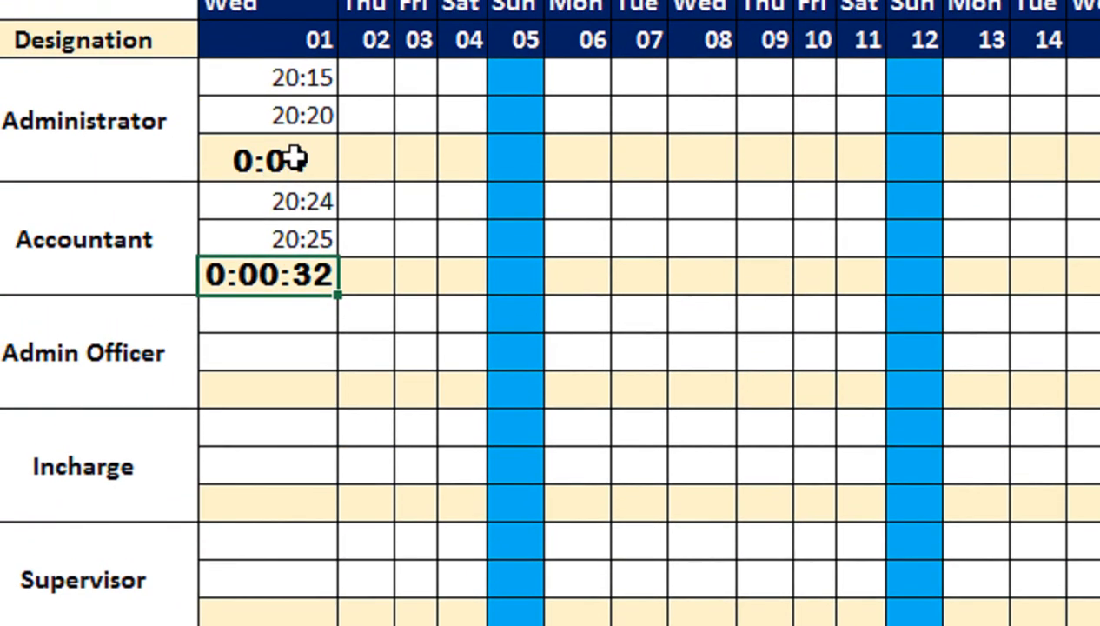
Step: Undo the h:mm:ss format on cell D9 and return column D to its narrower width
{"action": "key", "text": "ctrl+z"}
{"action": "double_click", "coordinate": [336, 148]}
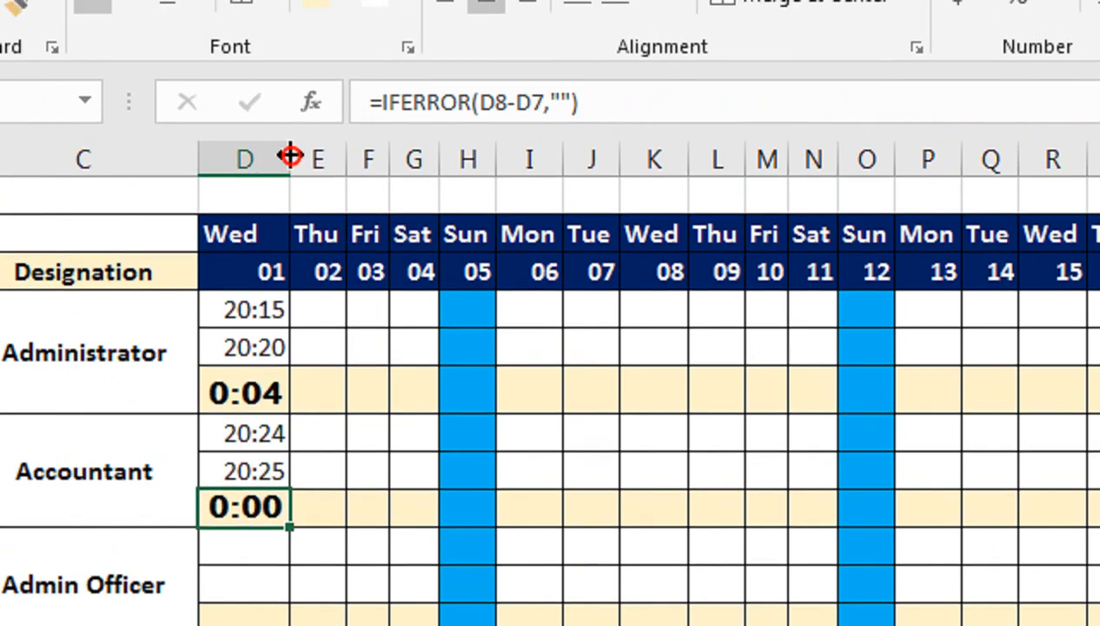
{"action": "left_click_drag", "start_coordinate": [290, 144], "coordinate": [290, 170]}
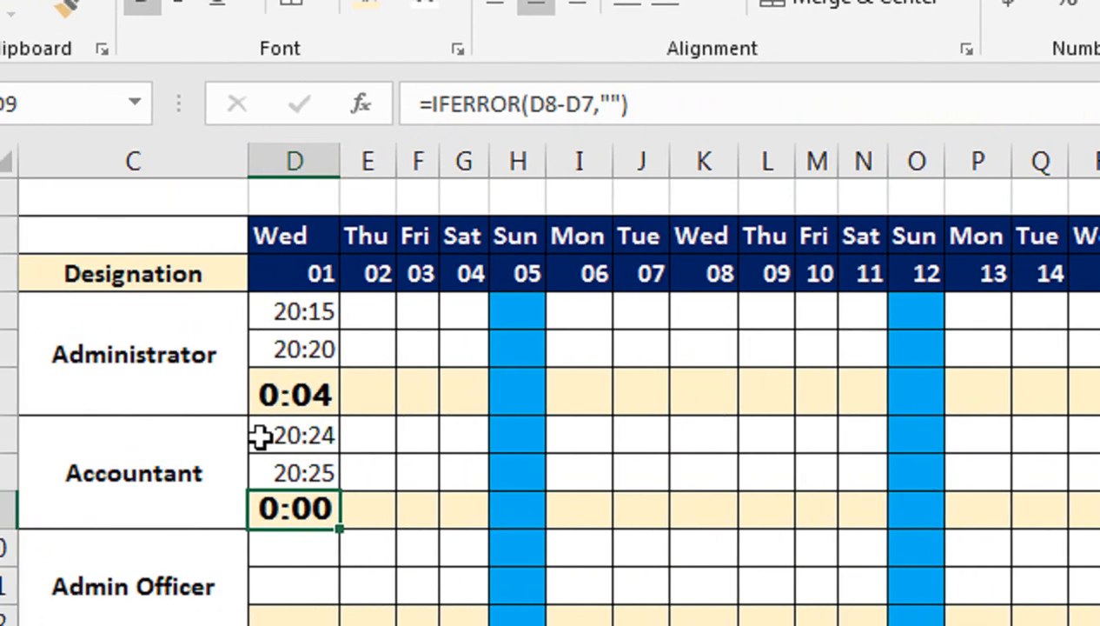
Step: Reduce the font size of the day 01 working times in D6 and D9 to 10, and middle-align them vertically
{"action": "left_click", "coordinate": [236, 358]}
{"action": "left_click", "coordinate": [295, 379]}
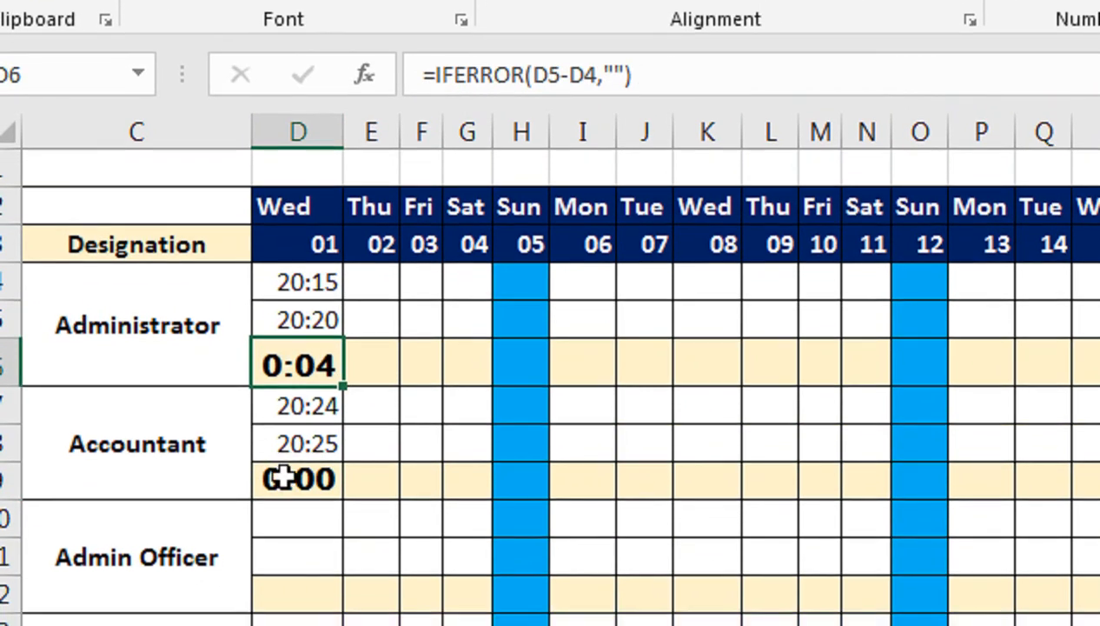
{"action": "left_click", "coordinate": [289, 507]}
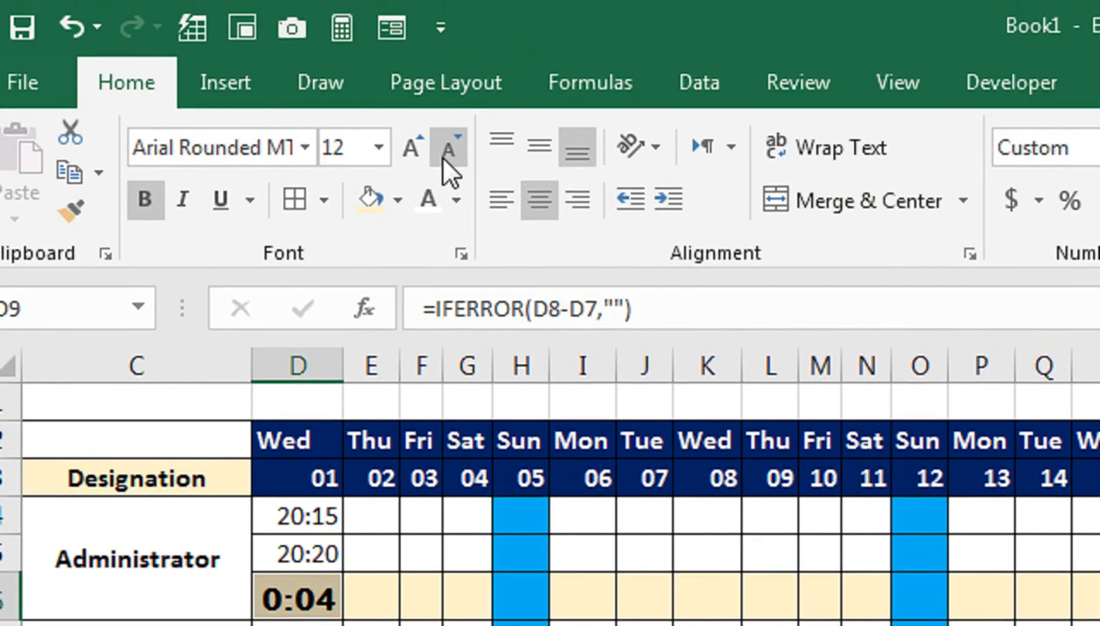
{"action": "left_click", "coordinate": [445, 155]}
{"action": "left_click", "coordinate": [447, 154]}
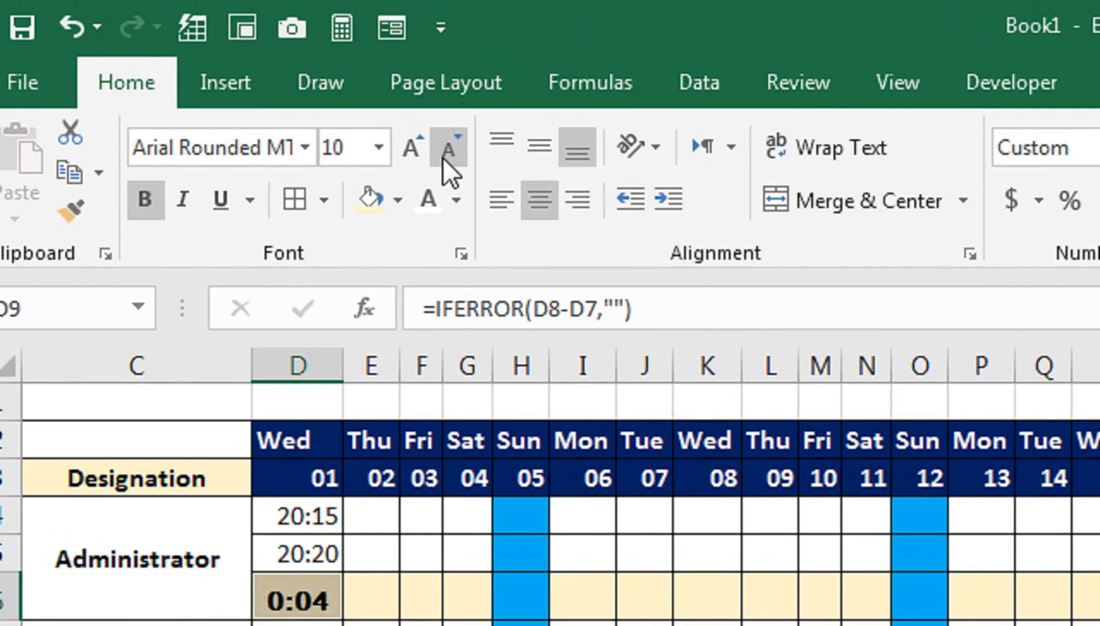
{"action": "left_click", "coordinate": [538, 154]}
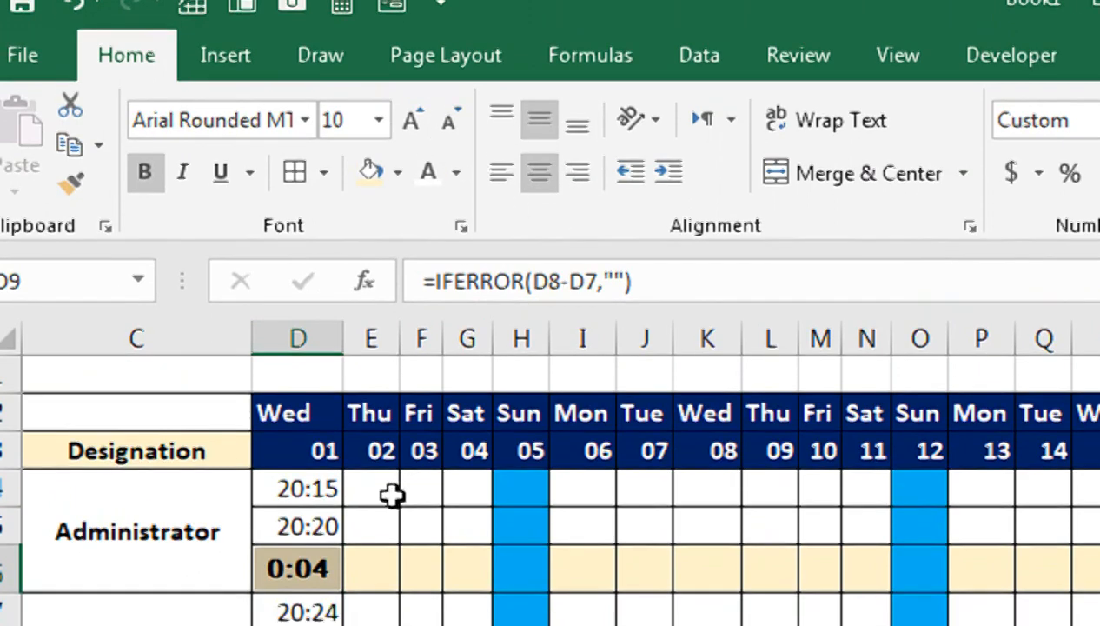
Step: Narrow column D on the TIME sheet to fit its times
{"action": "left_click_drag", "start_coordinate": [345, 320], "coordinate": [326, 314]}
{"action": "double_click", "coordinate": [346, 315]}
{"action": "left_click", "coordinate": [332, 321]}
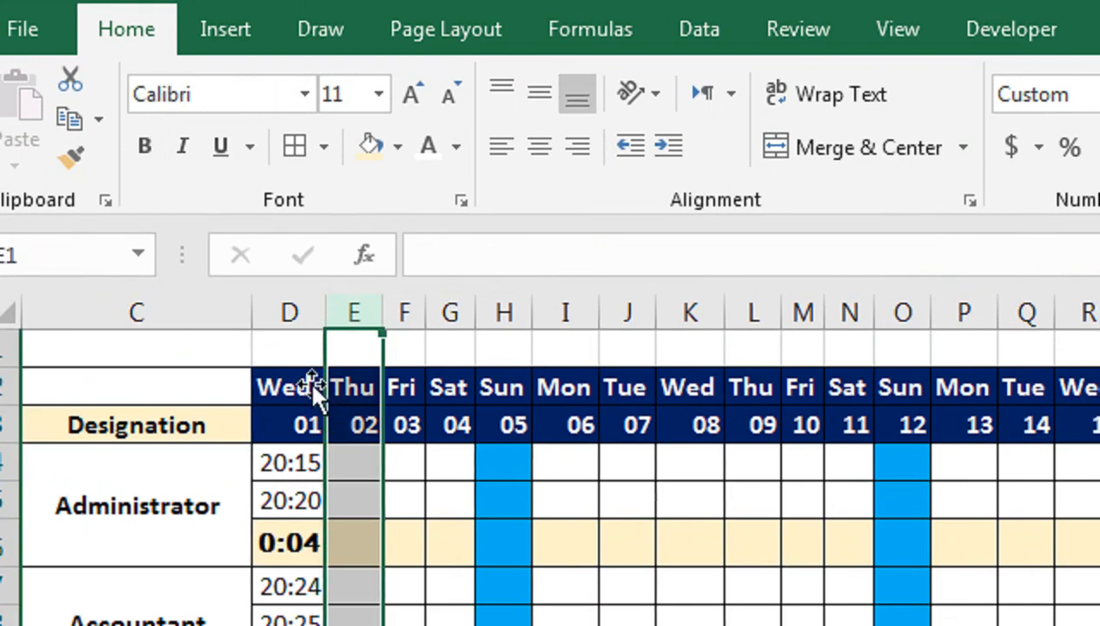
Step: Set the width of all day columns, D through AG, to 4.86 on the TIME sheet
{"action": "left_click_drag", "start_coordinate": [298, 385], "coordinate": [695, 542]}
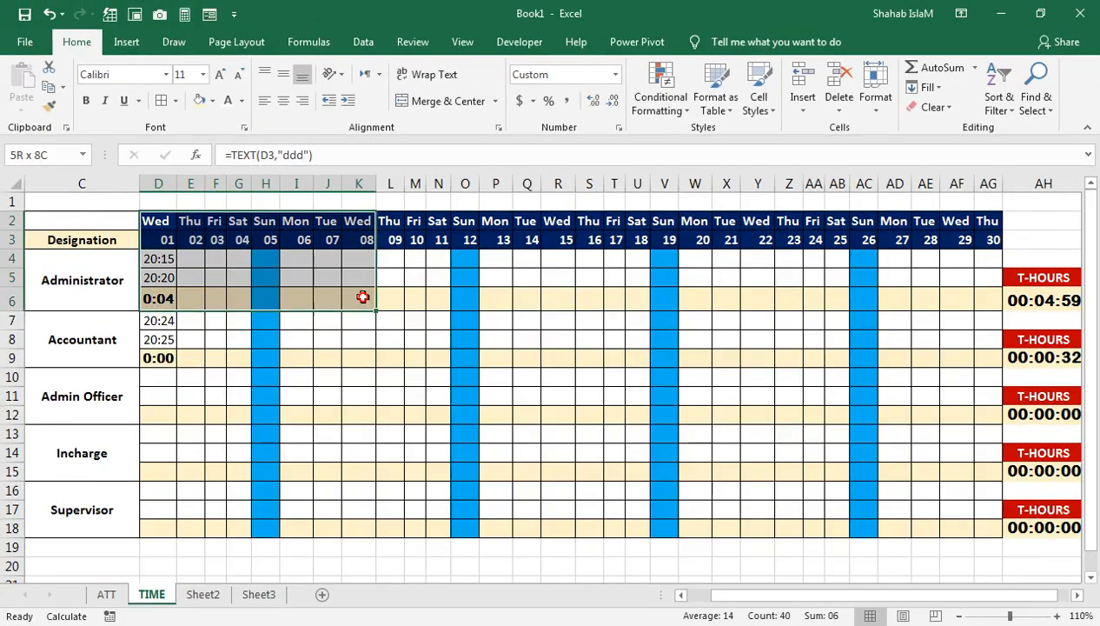
{"action": "left_click_drag", "start_coordinate": [362, 297], "coordinate": [990, 528]}
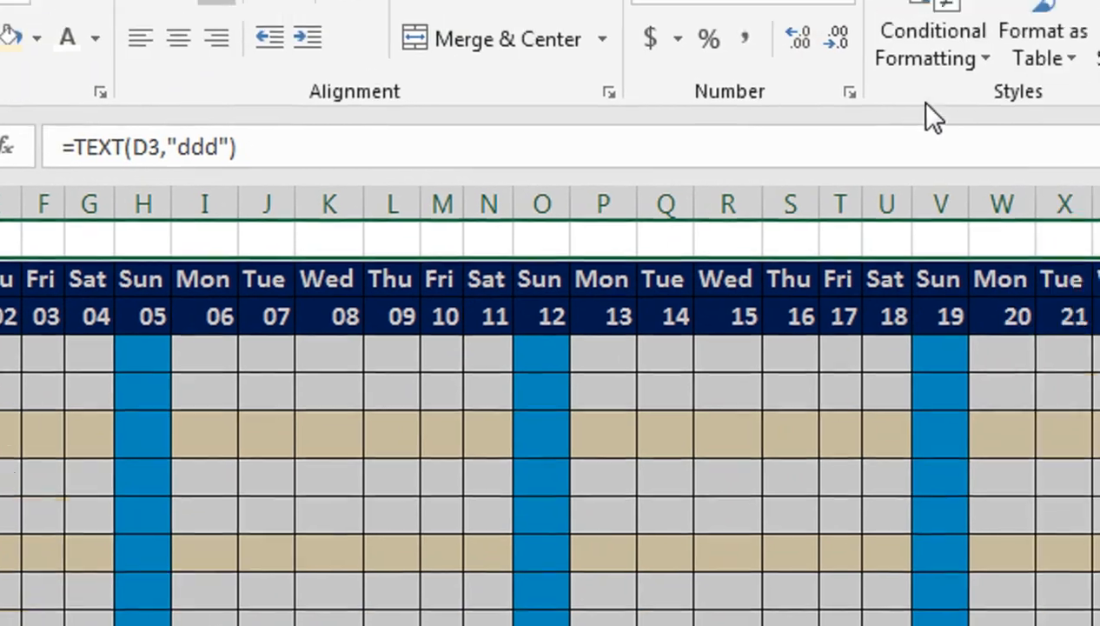
{"action": "left_click", "coordinate": [663, 110]}
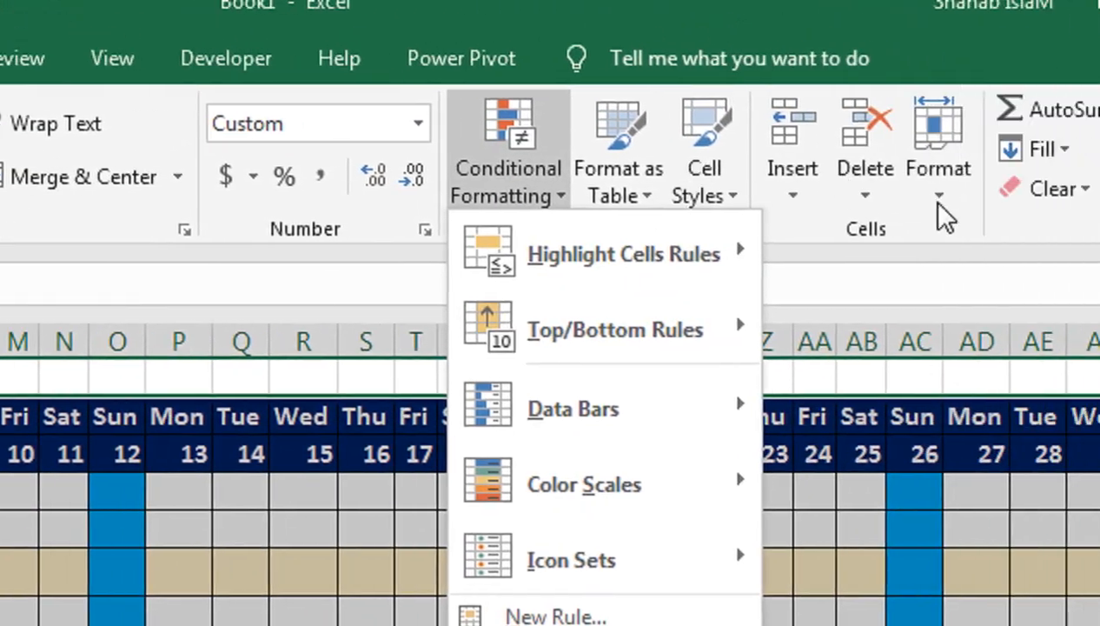
{"action": "left_click", "coordinate": [834, 202]}
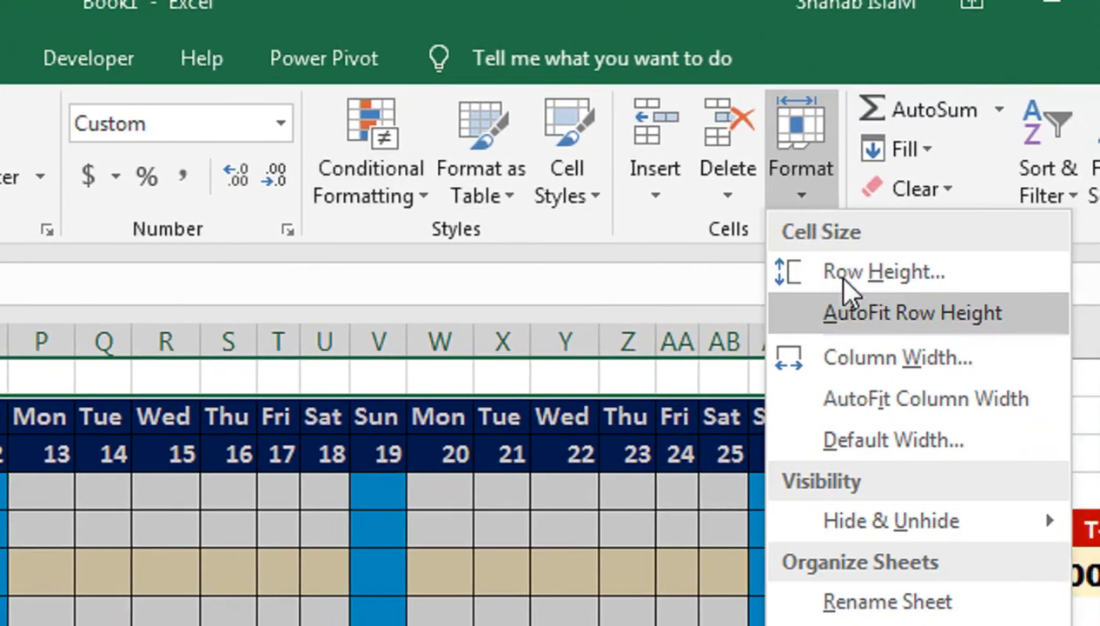
{"action": "left_click", "coordinate": [817, 360]}
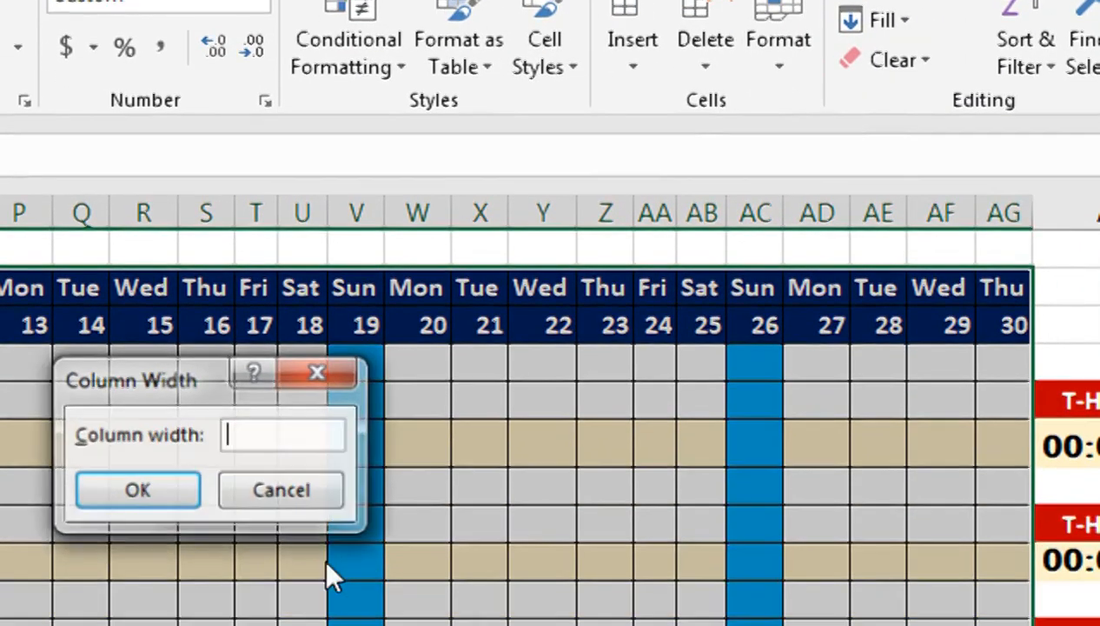
{"action": "type", "text": "4.86"}
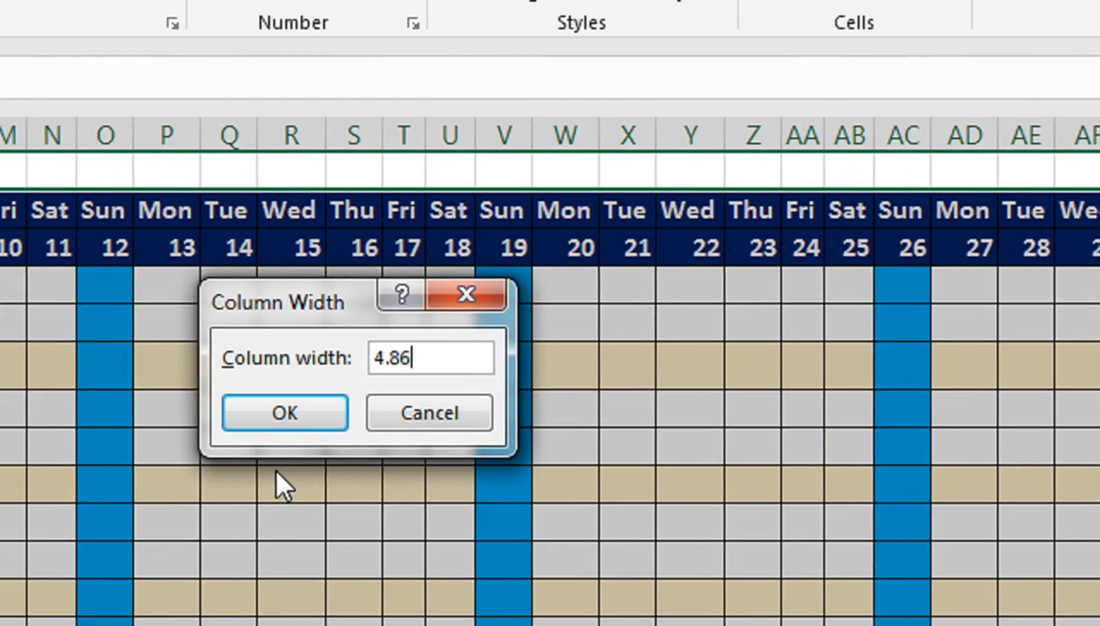
{"action": "key", "text": "Return"}
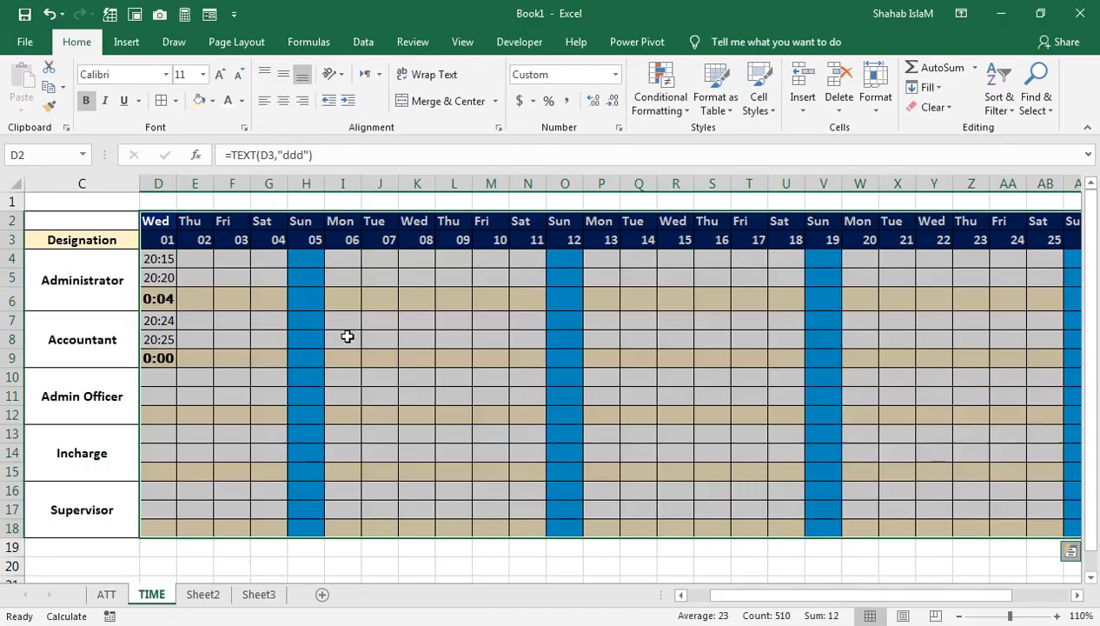
{"action": "left_click", "coordinate": [344, 338]}
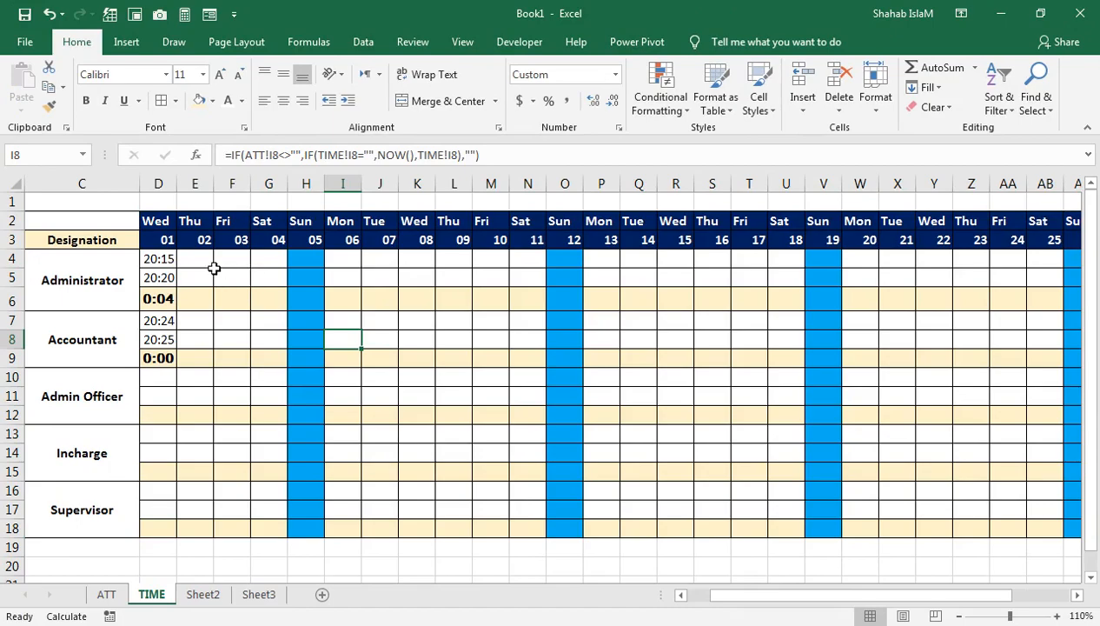
Step: Enter the Administrator's day 02 marks on the ATT sheet: I in cell E4 and O in cell E5
{"action": "left_click", "coordinate": [120, 599]}
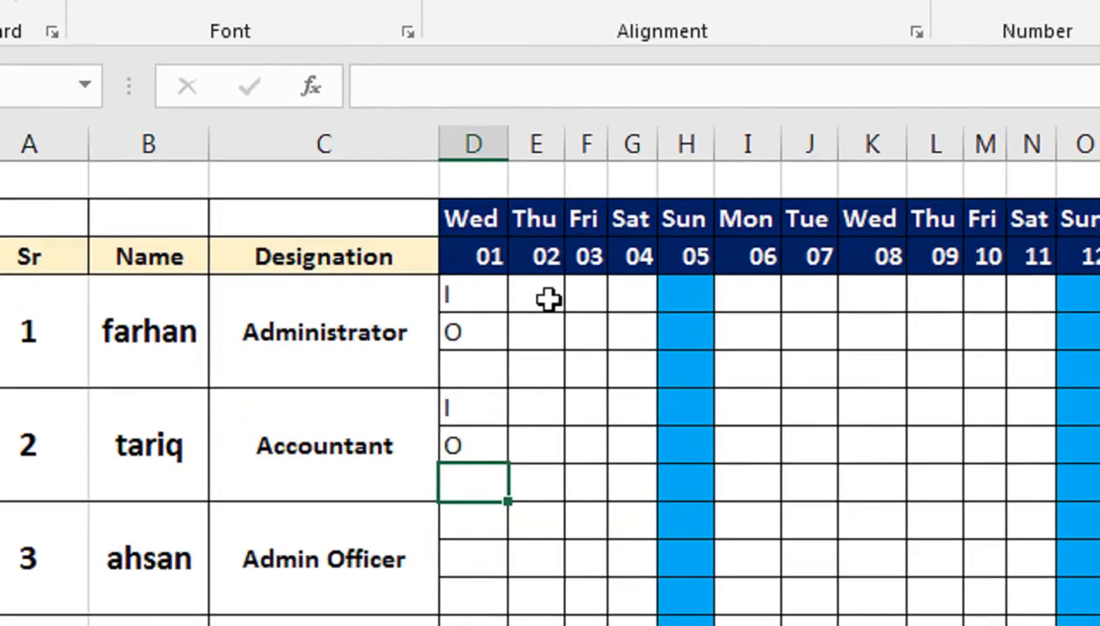
{"action": "left_click", "coordinate": [297, 258]}
{"action": "type", "text": "I"}
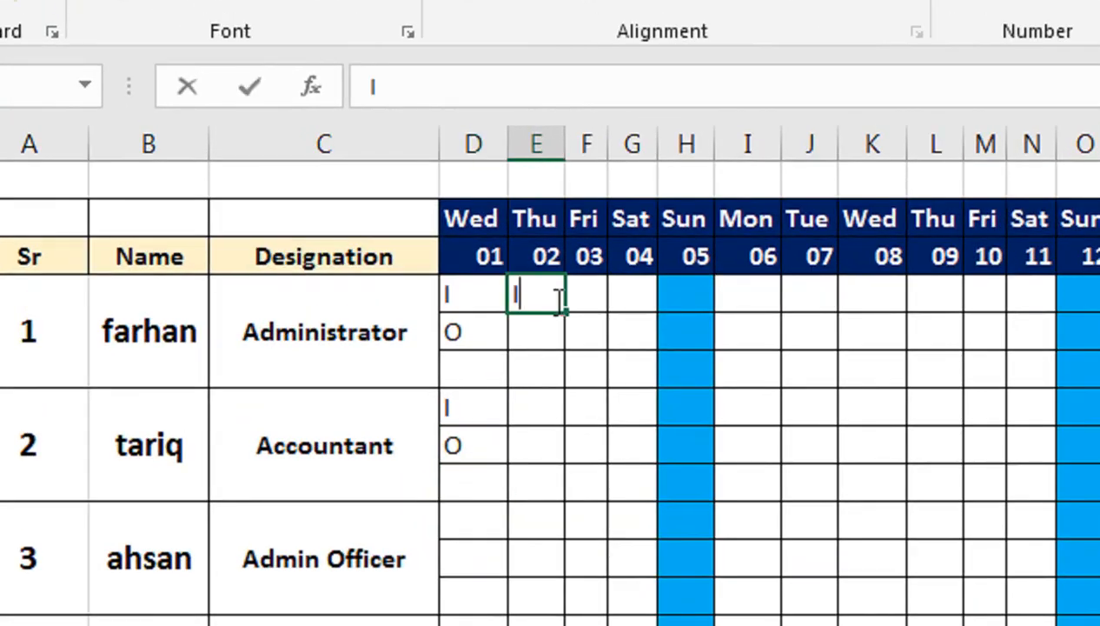
{"action": "key", "text": "Return"}
{"action": "type", "text": "O"}
{"action": "key", "text": "Return"}
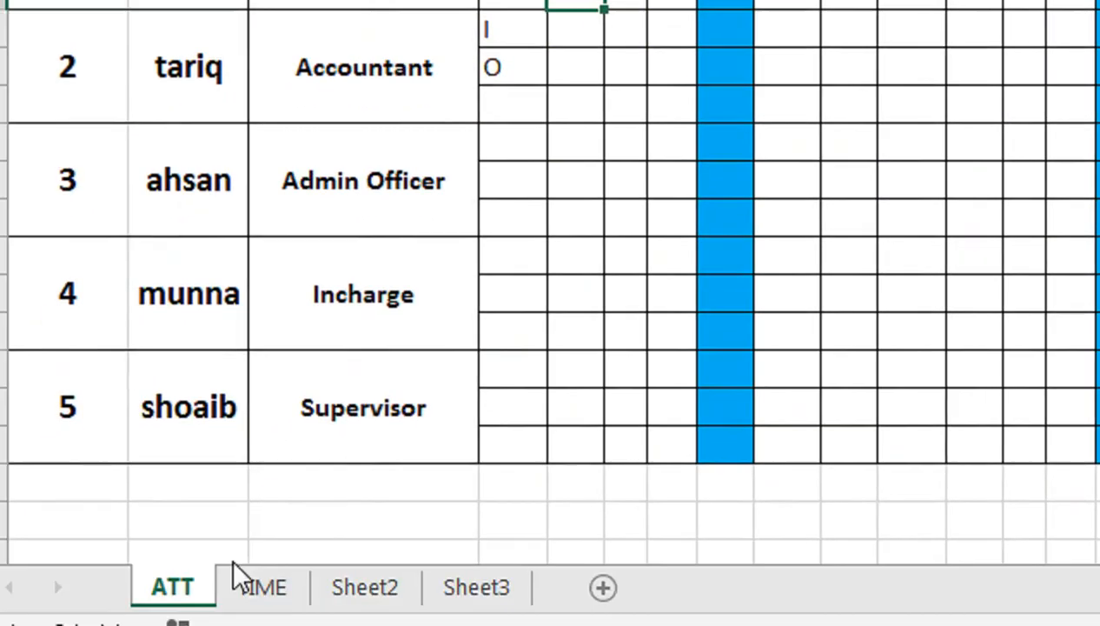
Step: Fit column E on the TIME sheet to its contents, and check the Administrator's day 02 timestamps
{"action": "left_click", "coordinate": [260, 586]}
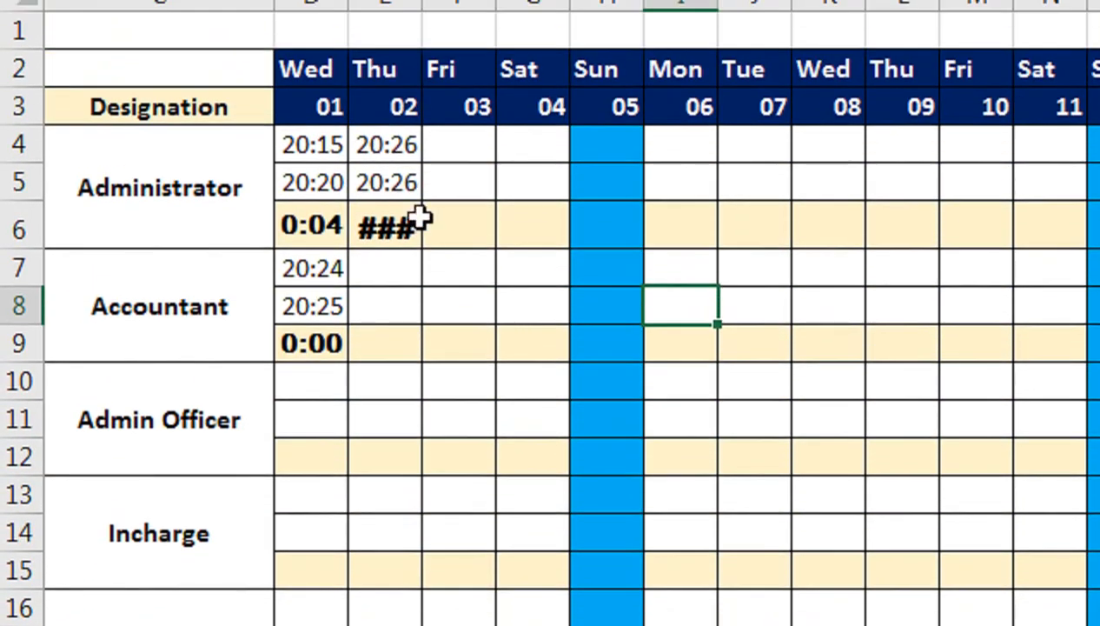
{"action": "left_click", "coordinate": [427, 18]}
{"action": "double_click", "coordinate": [424, 3]}
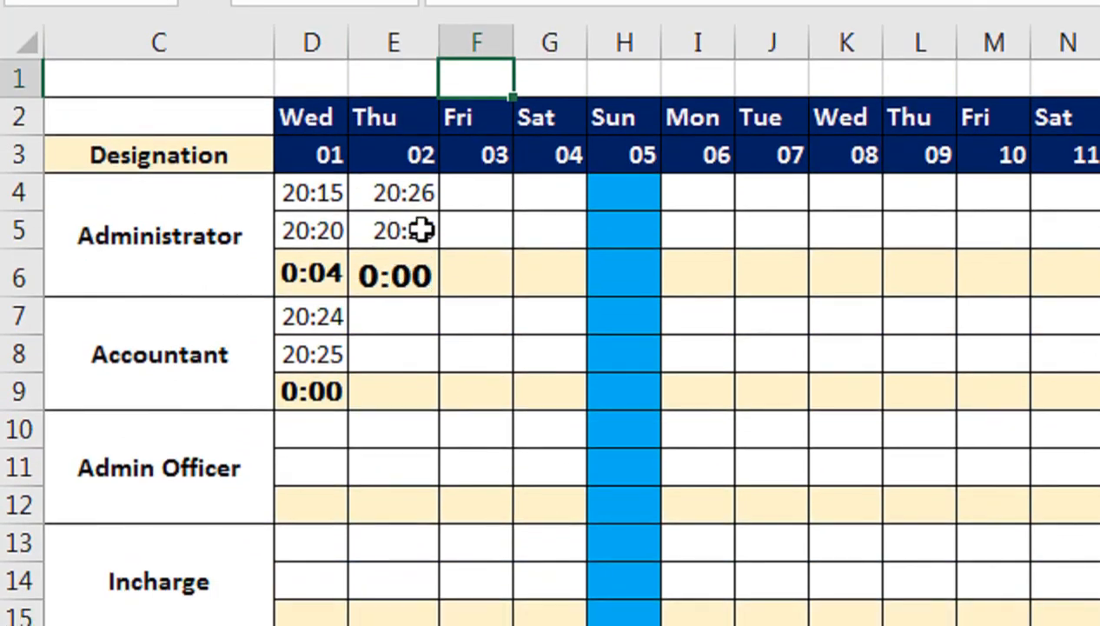
{"action": "left_click", "coordinate": [402, 227]}
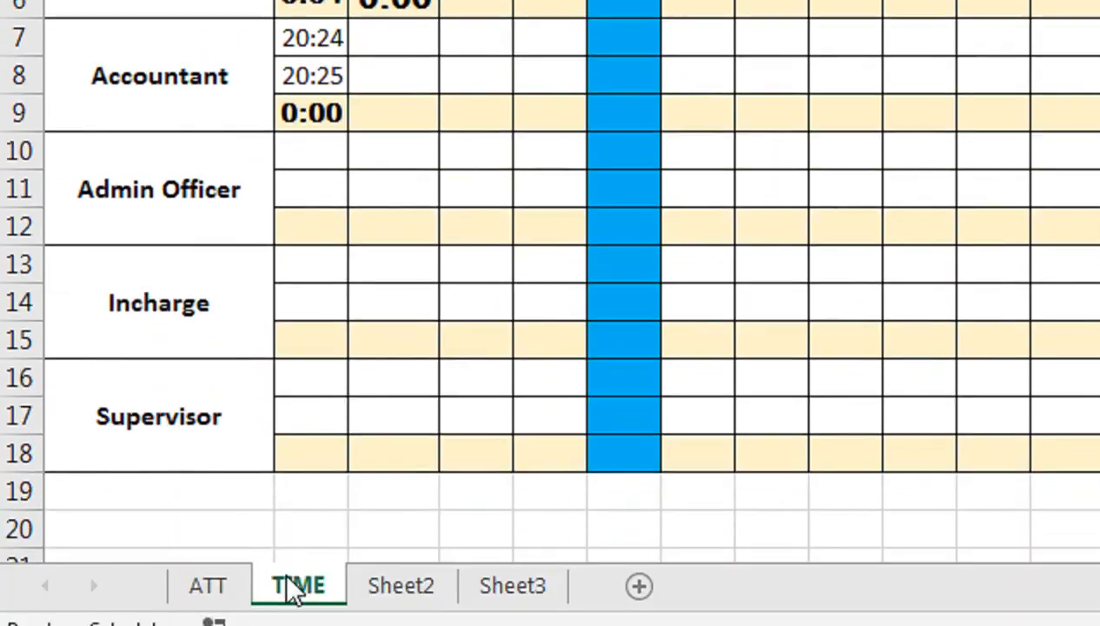
Step: On the ATT sheet, clear the Administrator's day 02 out mark in E5 and re-enter O for the Accountant in D8
{"action": "left_click", "coordinate": [222, 584]}
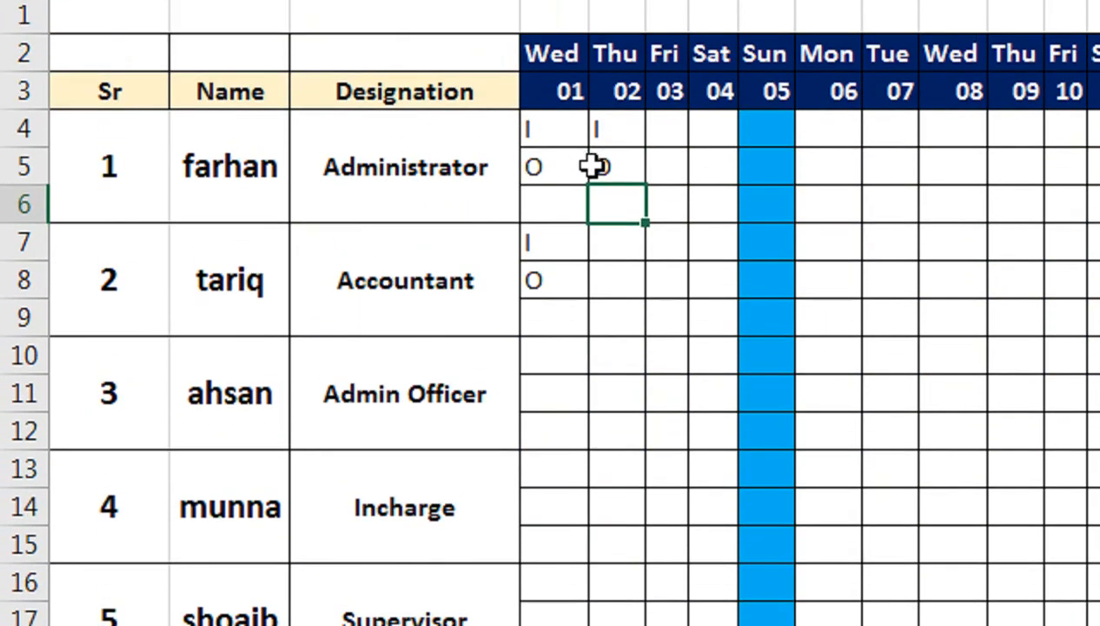
{"action": "left_click", "coordinate": [628, 170]}
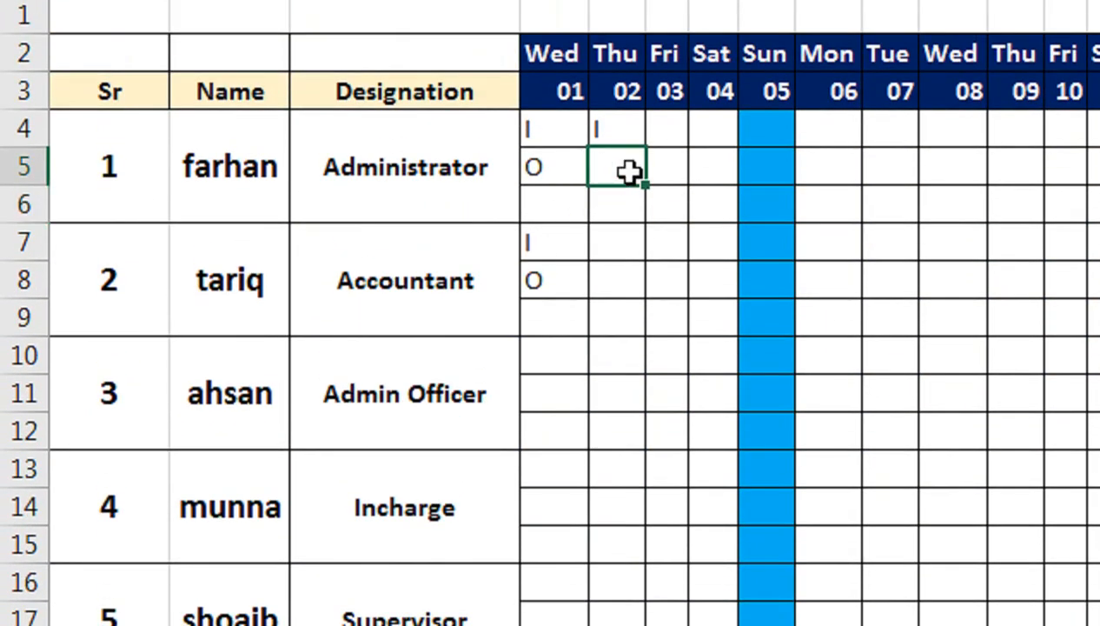
{"action": "left_click", "coordinate": [565, 285]}
{"action": "type", "text": "IO"}
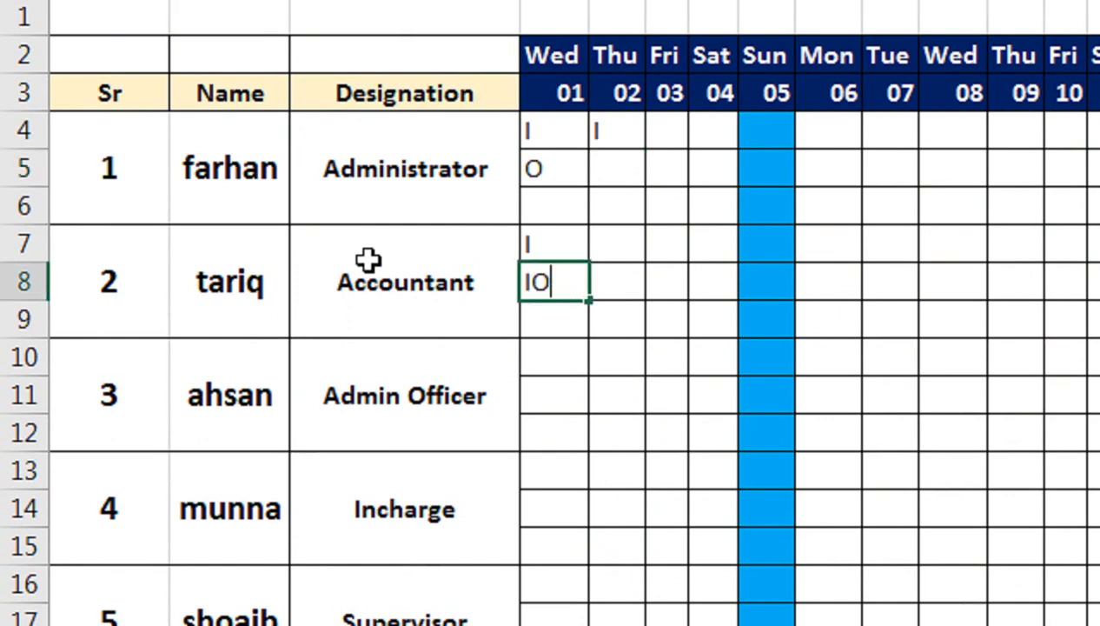
{"action": "key", "text": "Return"}
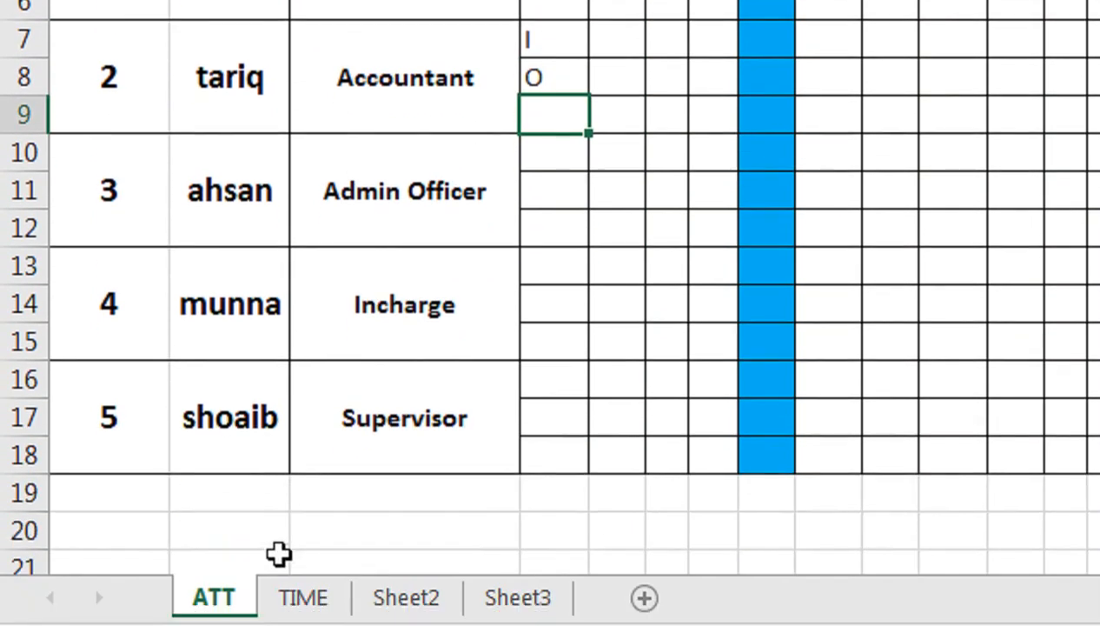
Step: Check the Accountant's day 01 out time and working time in cells D8 and D9 of the TIME sheet
{"action": "left_click", "coordinate": [300, 594]}
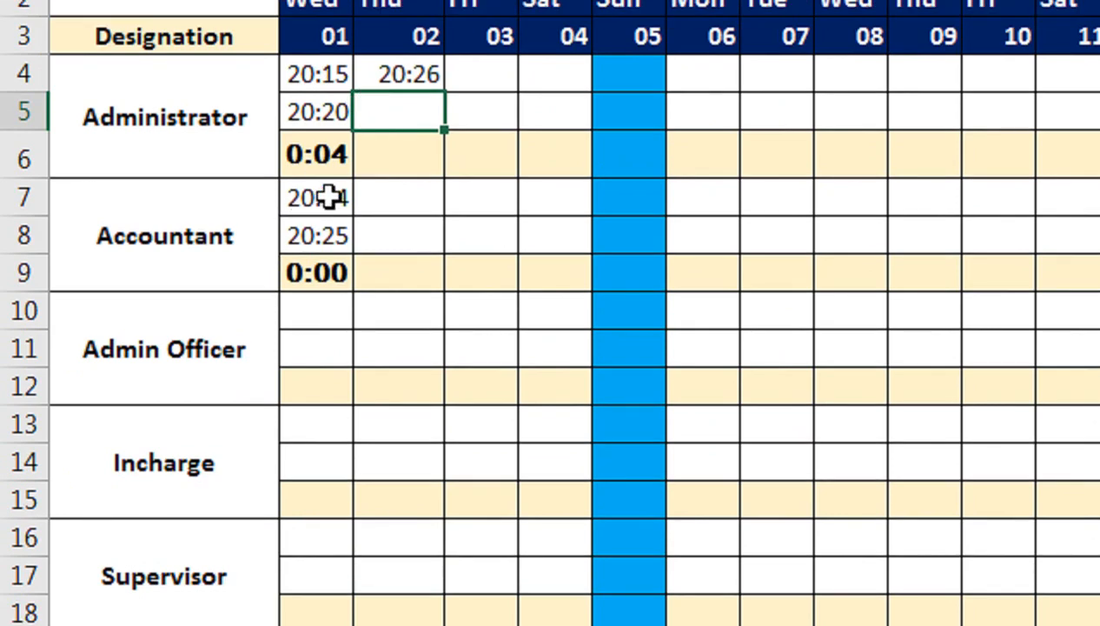
{"action": "left_click", "coordinate": [333, 16]}
{"action": "left_click", "coordinate": [341, 233]}
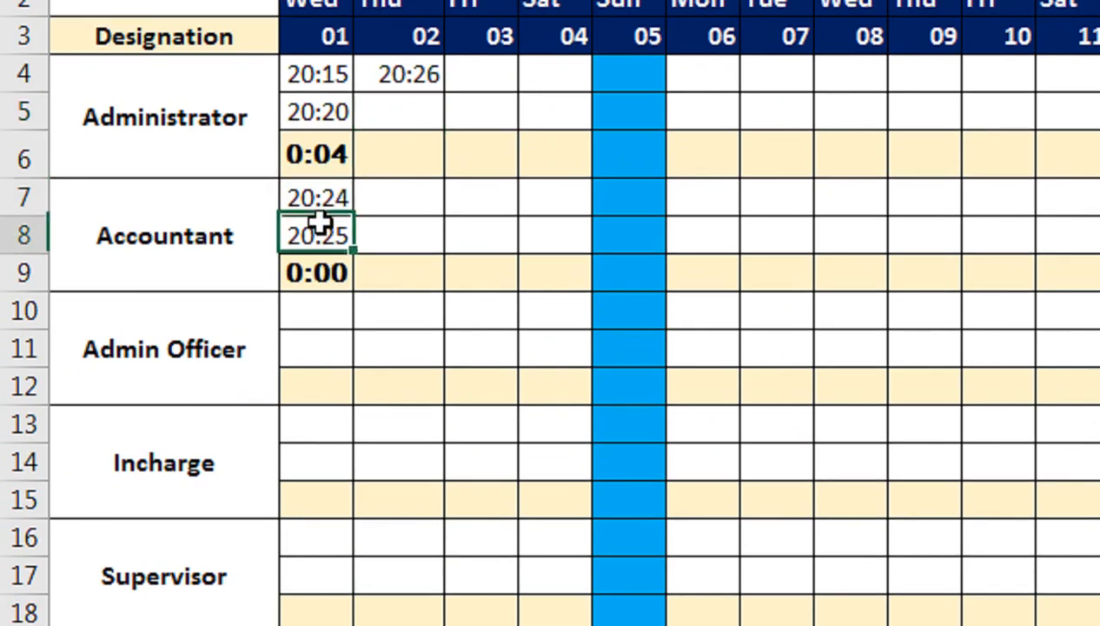
{"action": "left_click", "coordinate": [349, 261]}
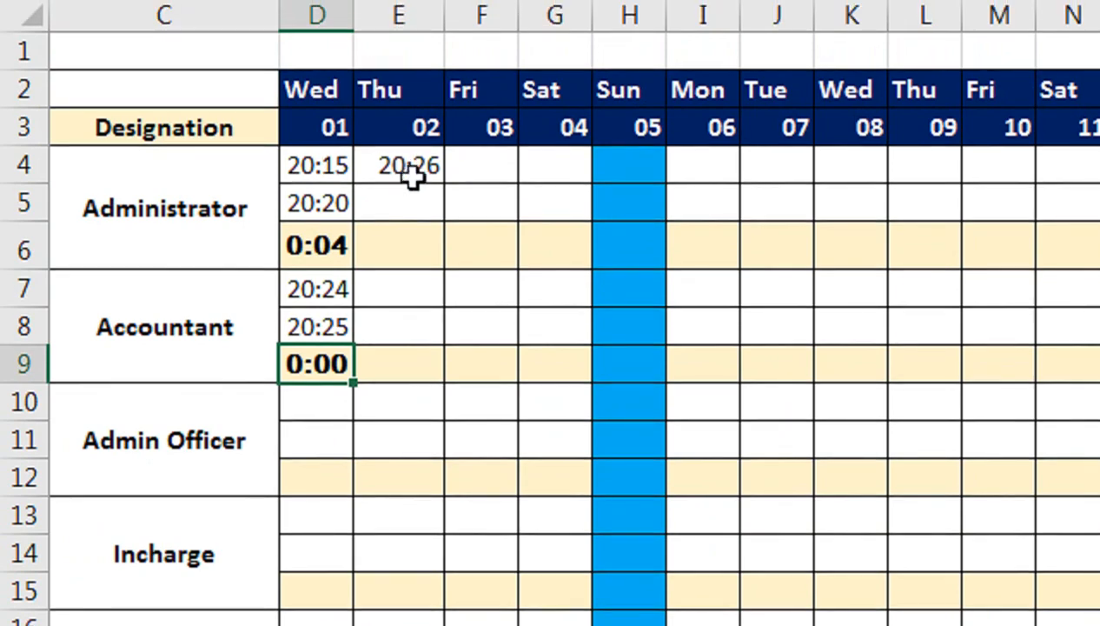
Step: Enter the Administrator's day 02 out mark O in cell E5 of the ATT sheet and check its timestamp on the TIME sheet
{"action": "left_click", "coordinate": [413, 204]}
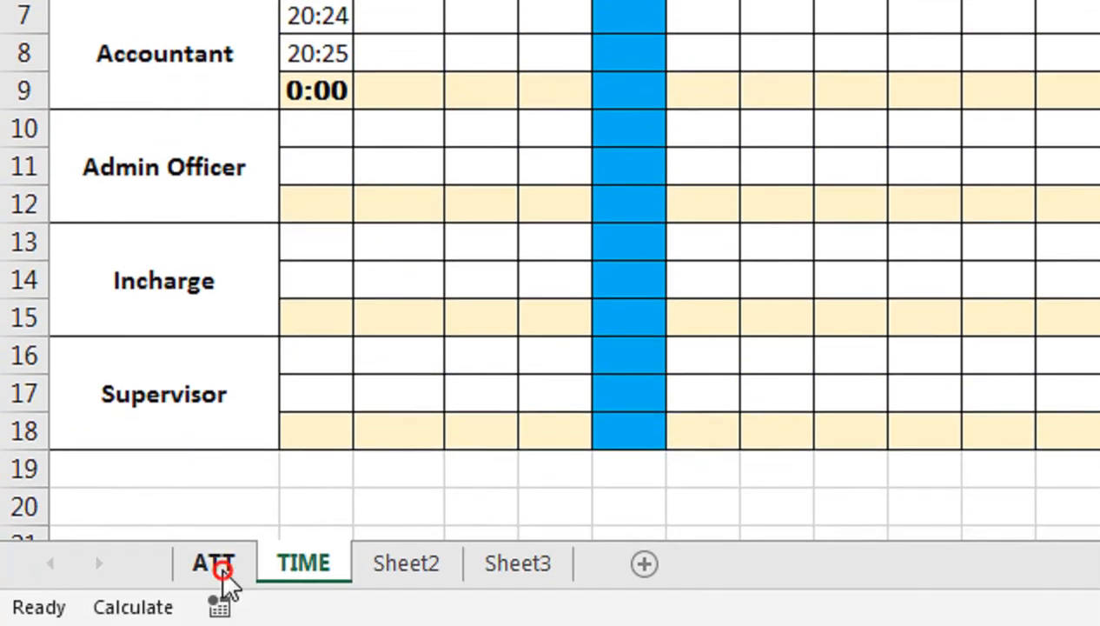
{"action": "left_click", "coordinate": [216, 575]}
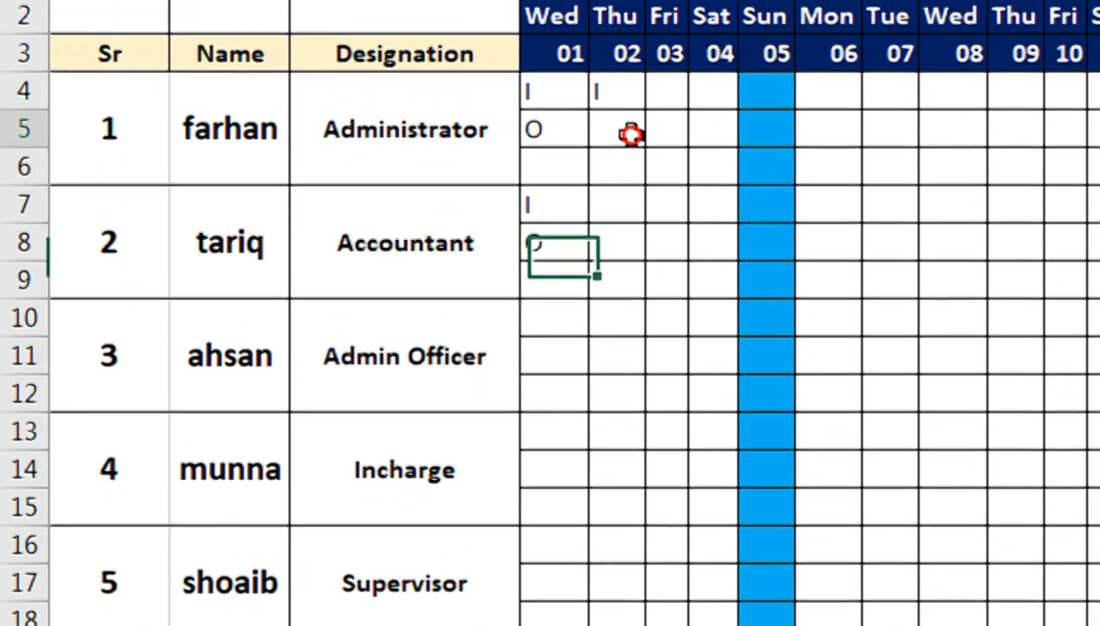
{"action": "left_click", "coordinate": [631, 156]}
{"action": "type", "text": "O"}
{"action": "key", "text": "Return"}
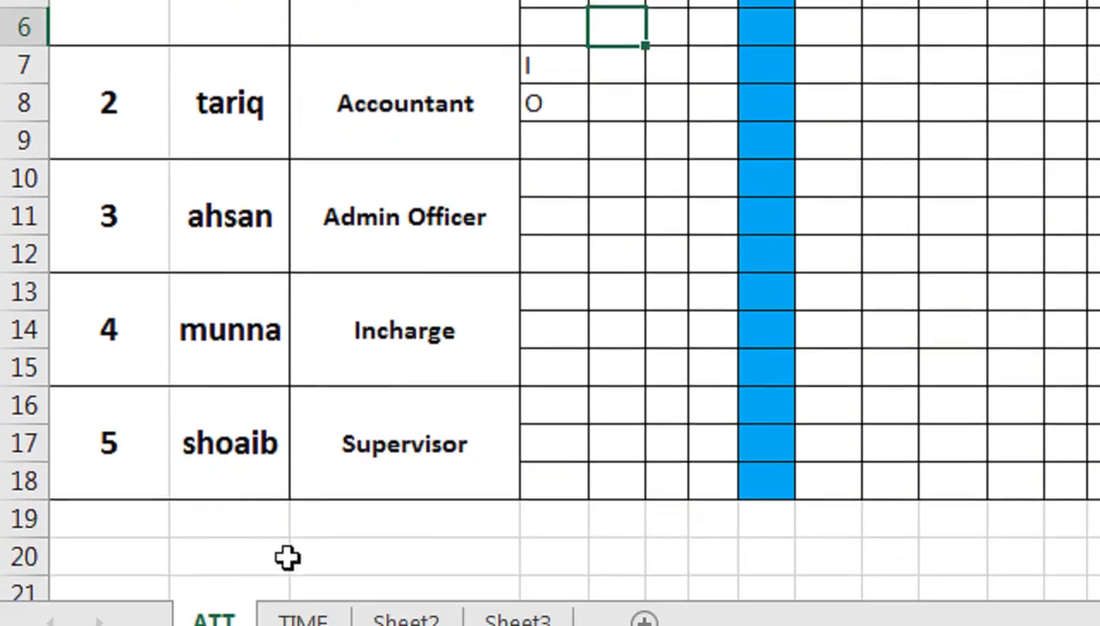
{"action": "left_click", "coordinate": [299, 614]}
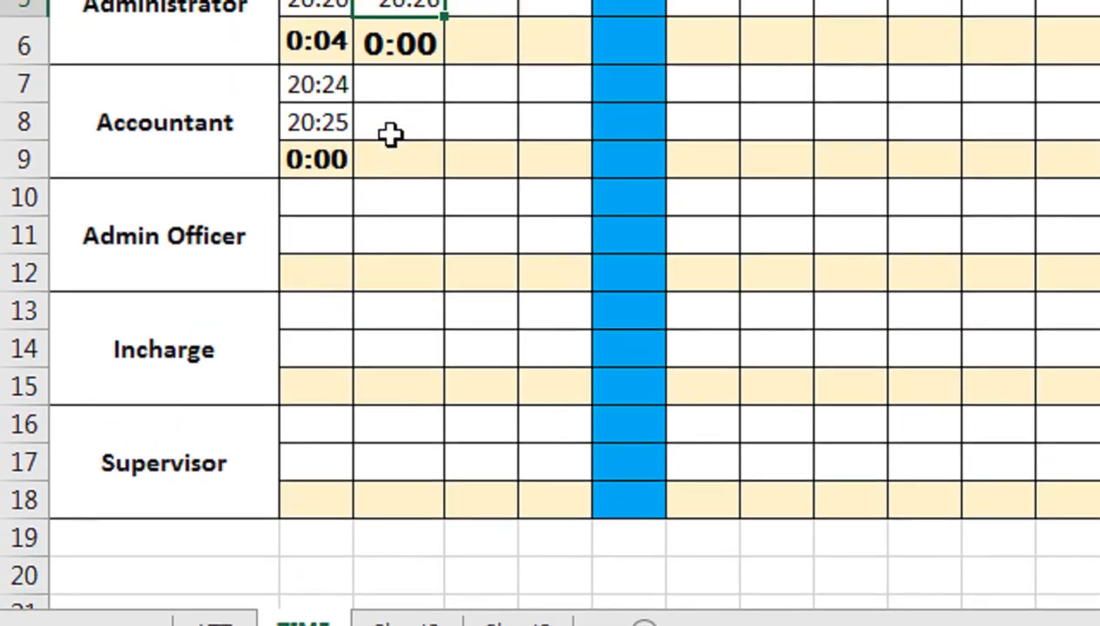
{"action": "left_click", "coordinate": [390, 62]}
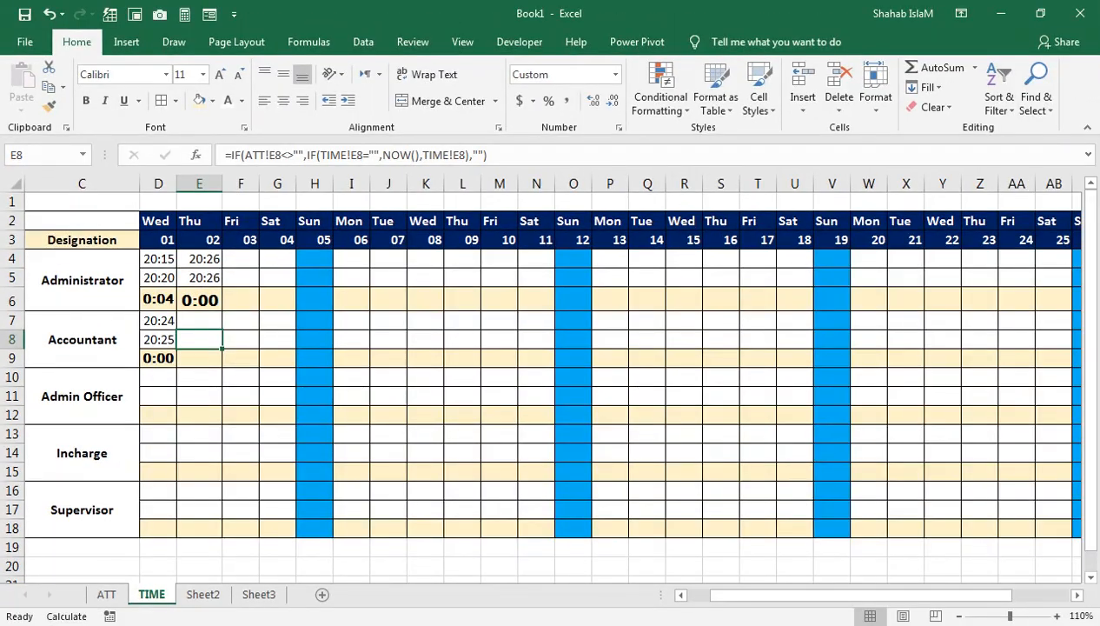
Step: Check the computer's current date and time, and re-enter O in cell E5 of the ATT sheet for the Administrator's day 02
{"action": "left_click", "coordinate": [1048, 623]}
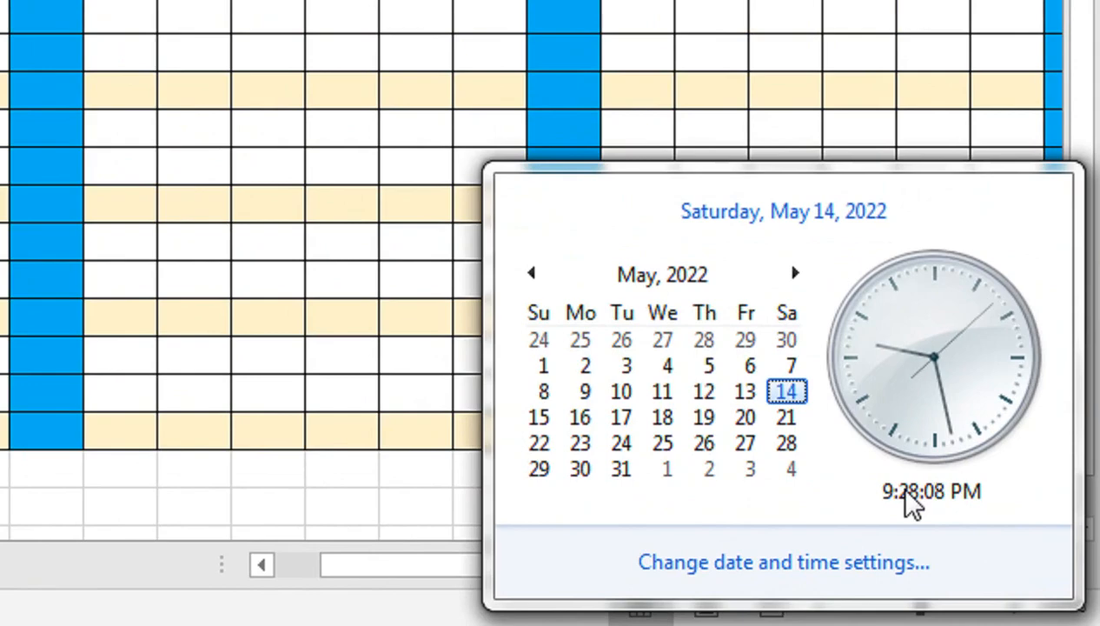
{"action": "left_click", "coordinate": [164, 278]}
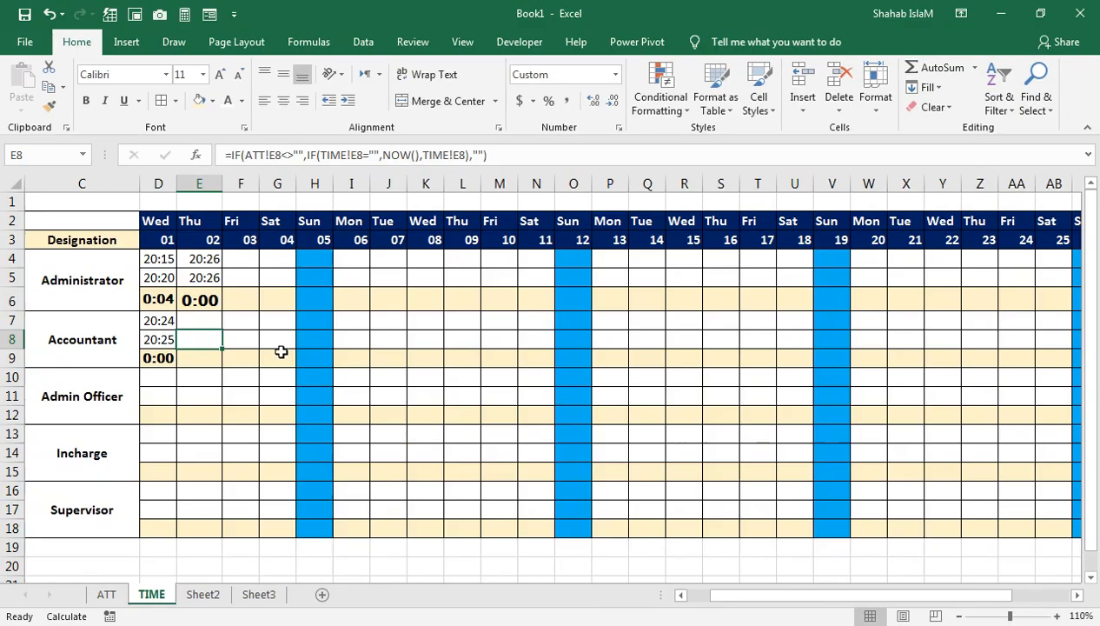
{"action": "left_click", "coordinate": [109, 593]}
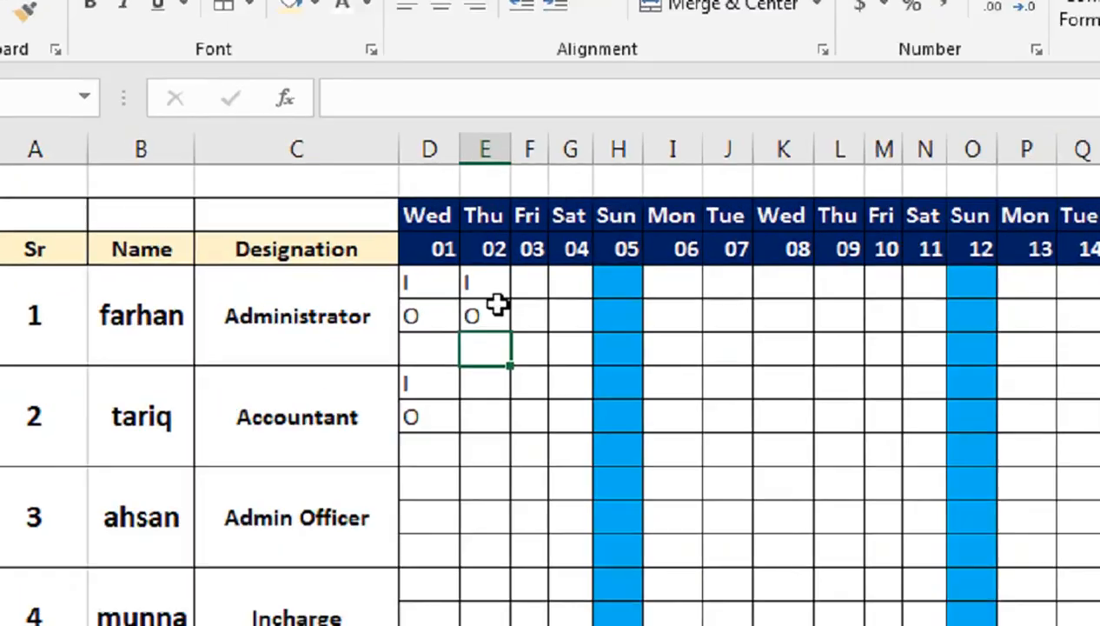
{"action": "type", "text": "O"}
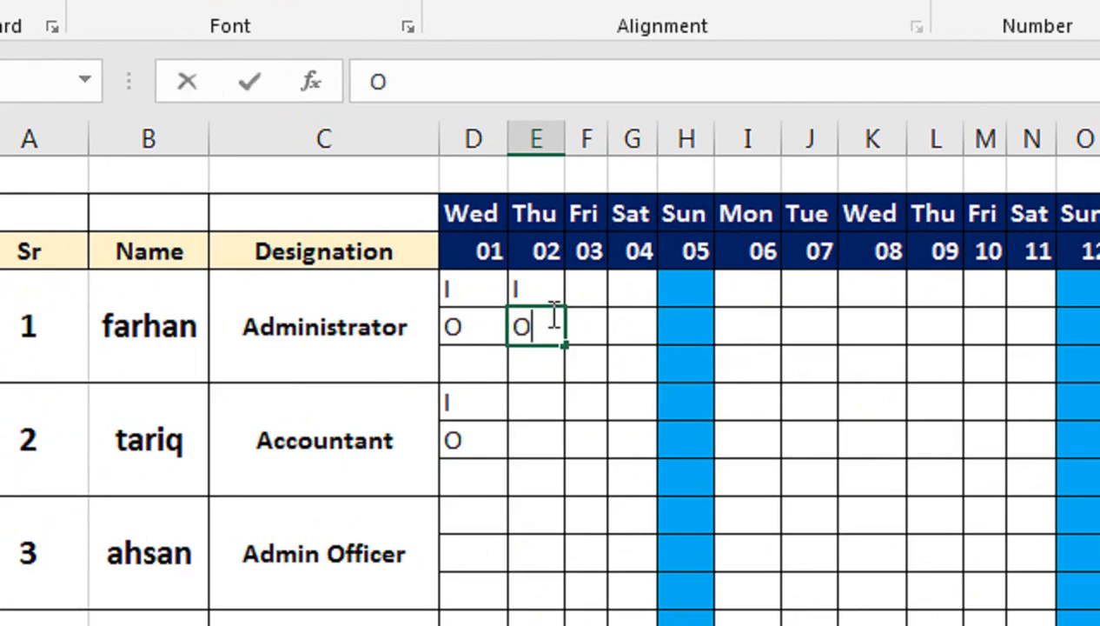
{"action": "key", "text": "Return"}
Step: Re-enter the Accountant's day 01 out mark O in cell D8 of the ATT sheet and check the recalculated times on the TIME sheet
{"action": "left_click", "coordinate": [259, 570]}
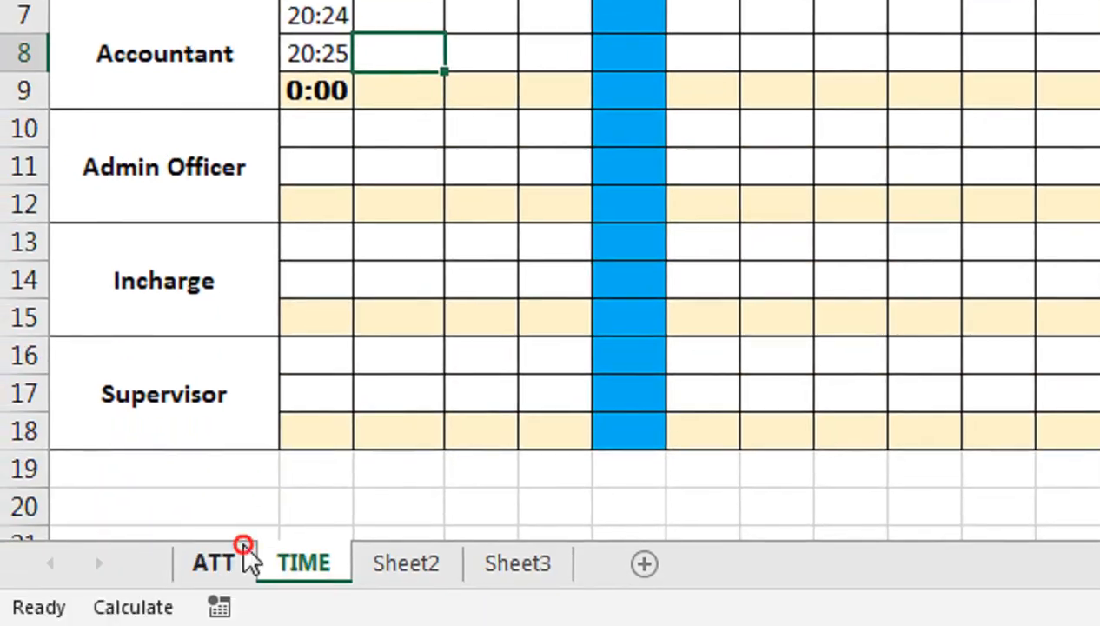
{"action": "left_click", "coordinate": [246, 559]}
{"action": "left_click", "coordinate": [567, 261]}
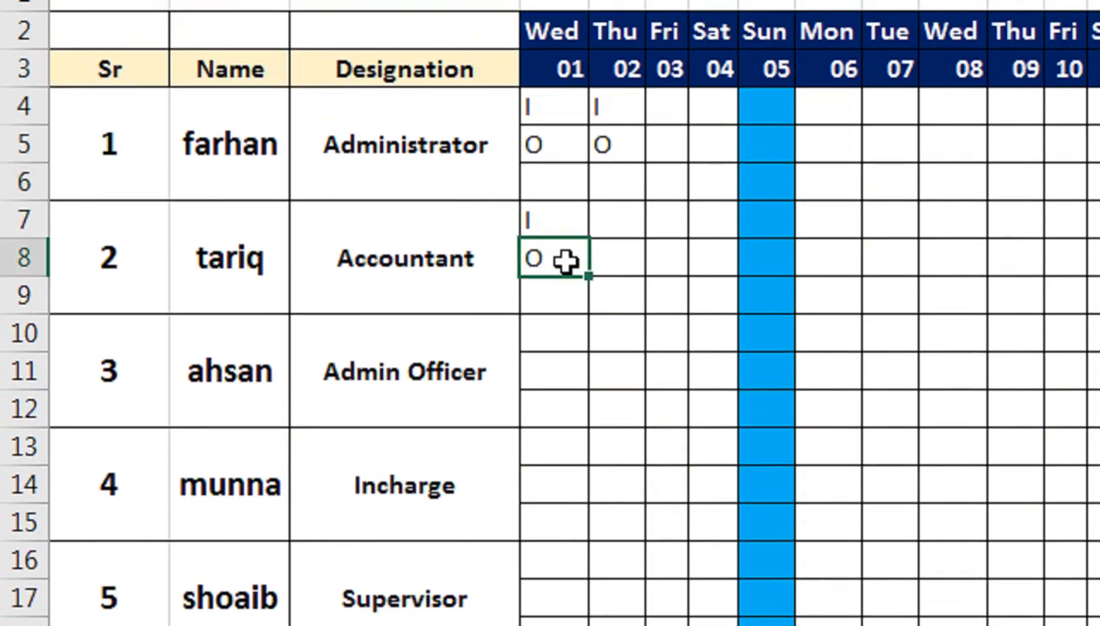
{"action": "key", "text": "Return"}
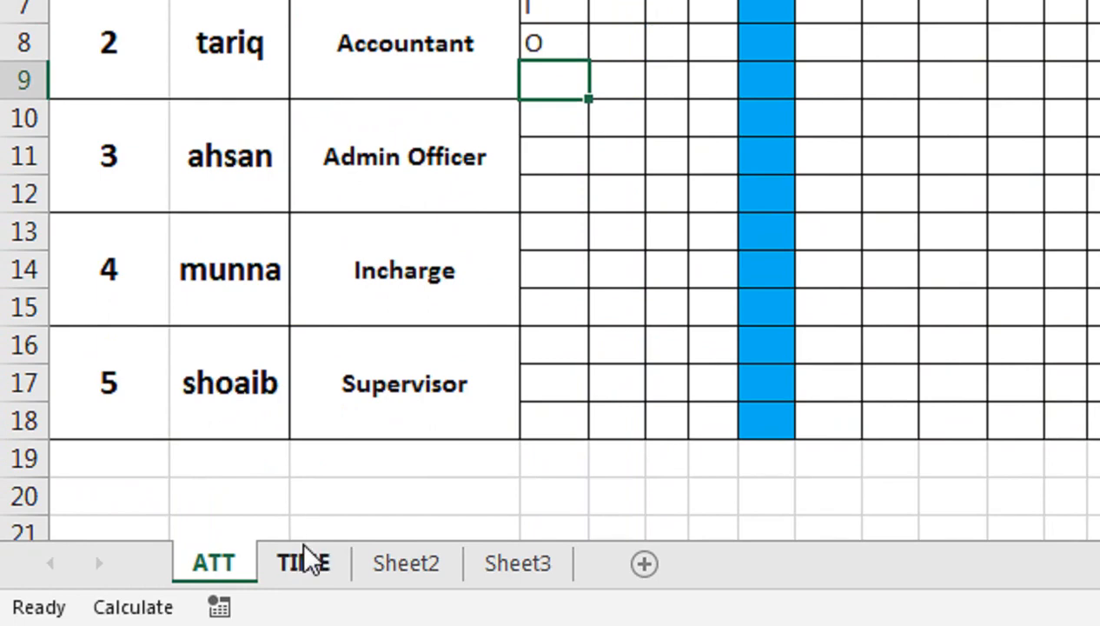
{"action": "left_click", "coordinate": [303, 562]}
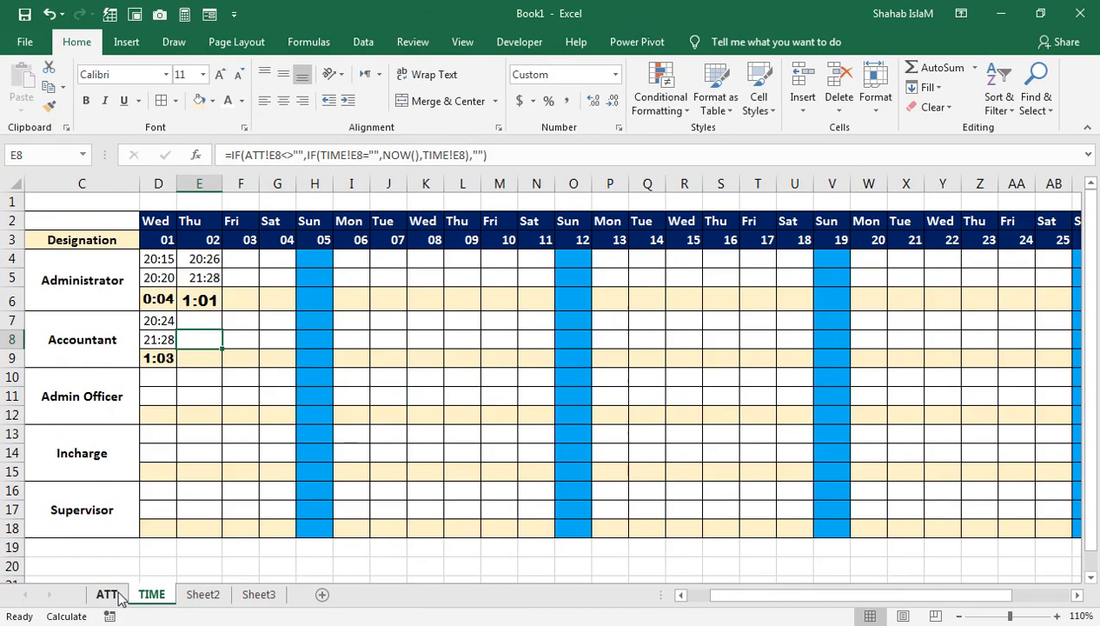
Step: Re-enter the Administrator's day 01 out mark O in cell D5 of the ATT sheet and review the T-HOURS totals on the TIME sheet
{"action": "left_click", "coordinate": [119, 596]}
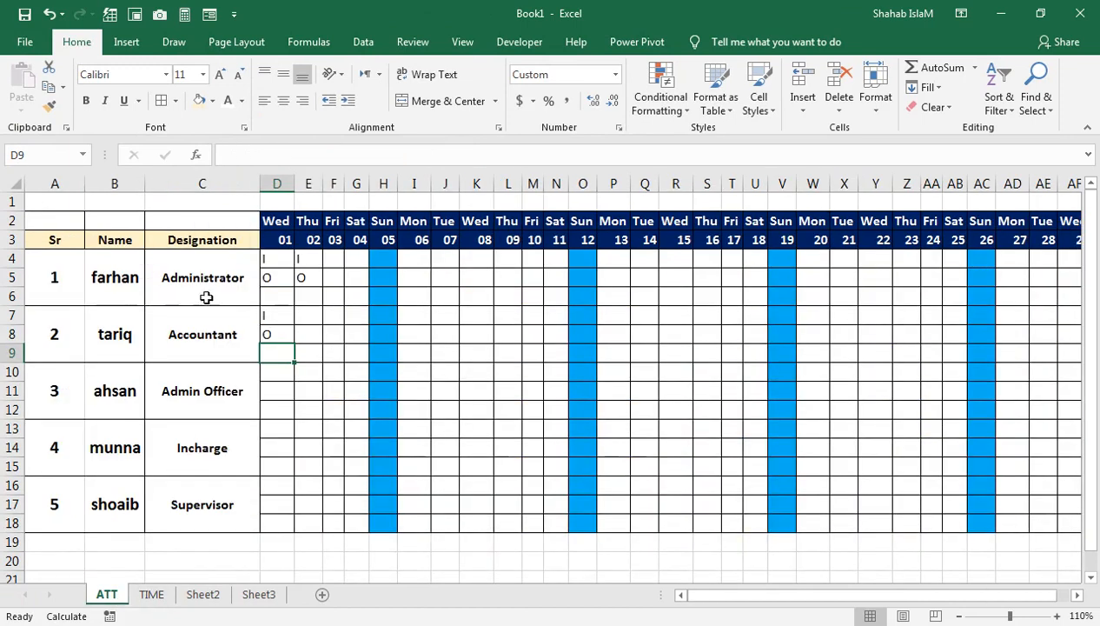
{"action": "left_click", "coordinate": [281, 277]}
{"action": "type", "text": "O"}
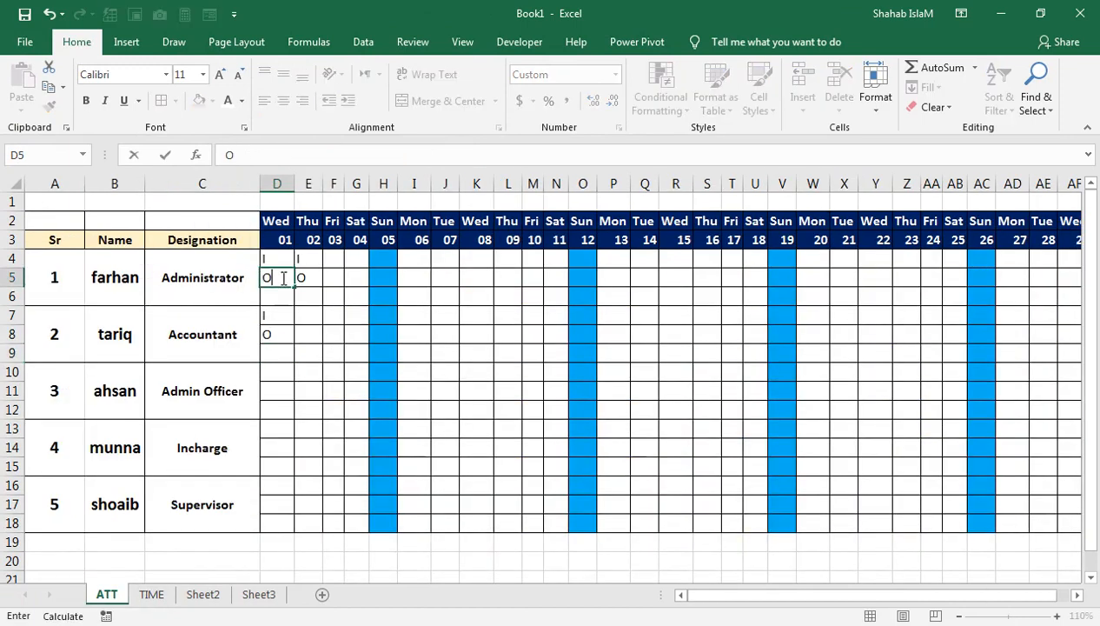
{"action": "key", "text": "Return"}
{"action": "left_click", "coordinate": [153, 595]}
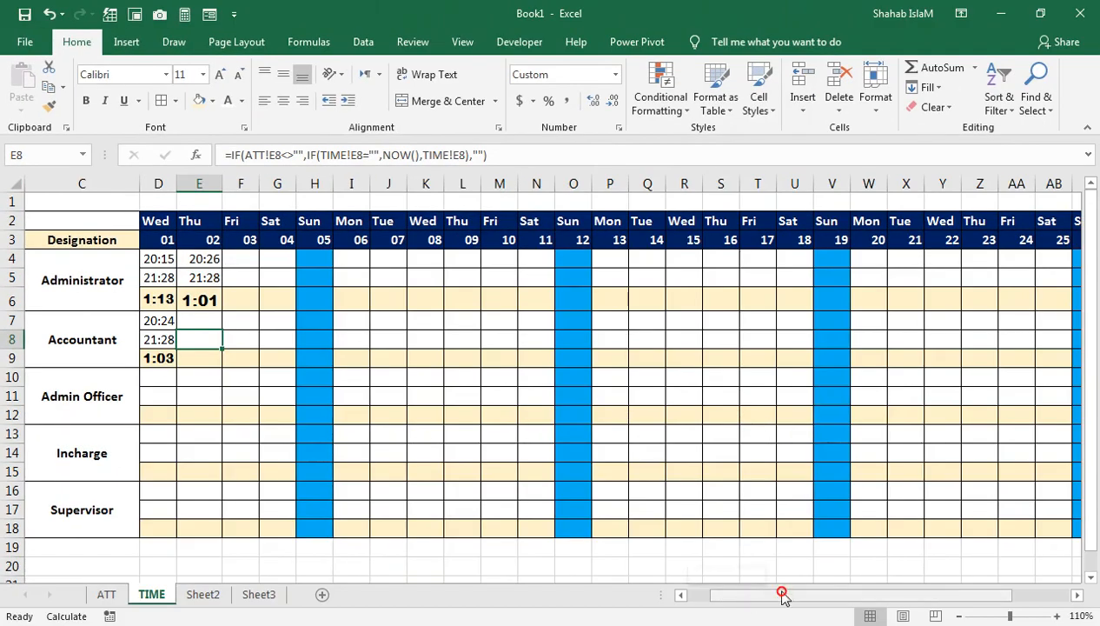
{"action": "left_click_drag", "start_coordinate": [782, 594], "coordinate": [906, 594]}
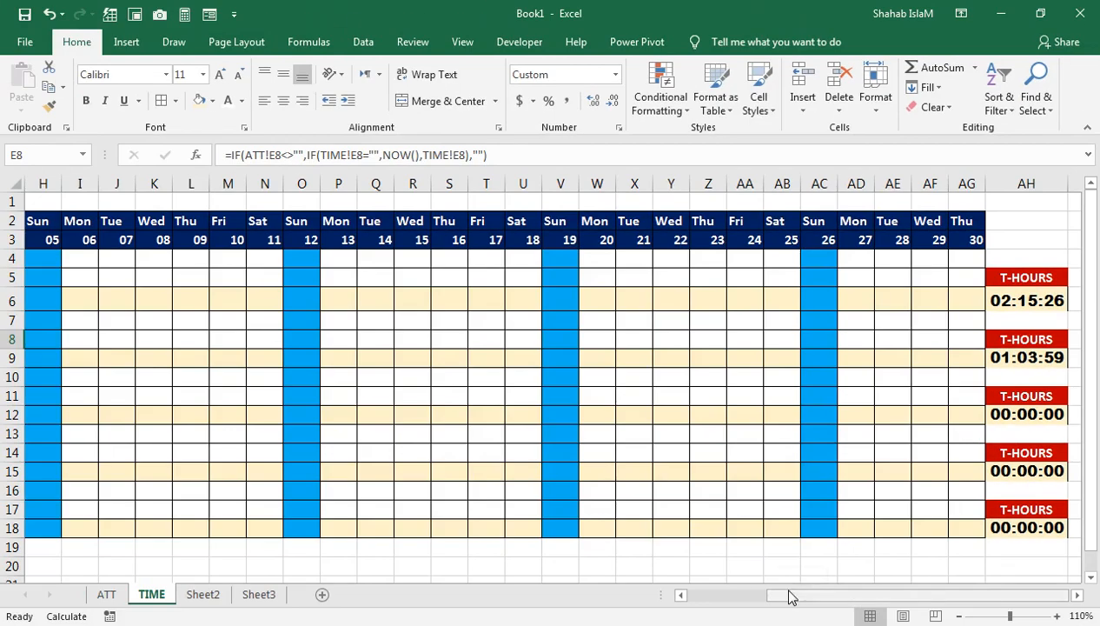
{"action": "left_click_drag", "start_coordinate": [790, 594], "coordinate": [705, 594]}
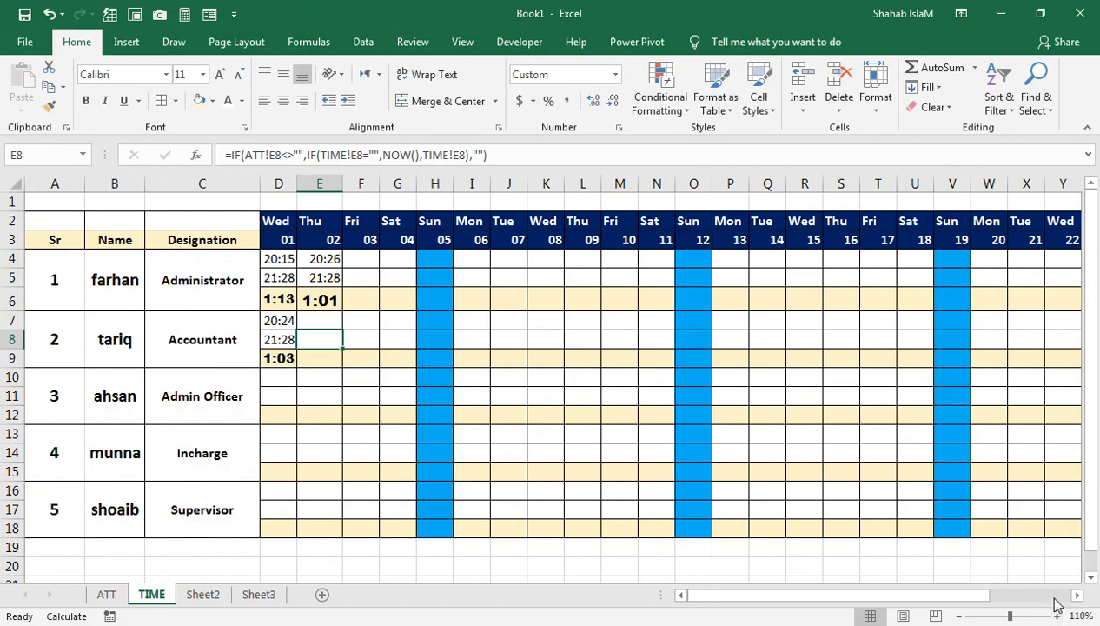
Step: Set the hour of the computer's clock to 8 PM in the Windows date and time settings, and return to the TIME sheet
{"action": "left_click", "coordinate": [1043, 625]}
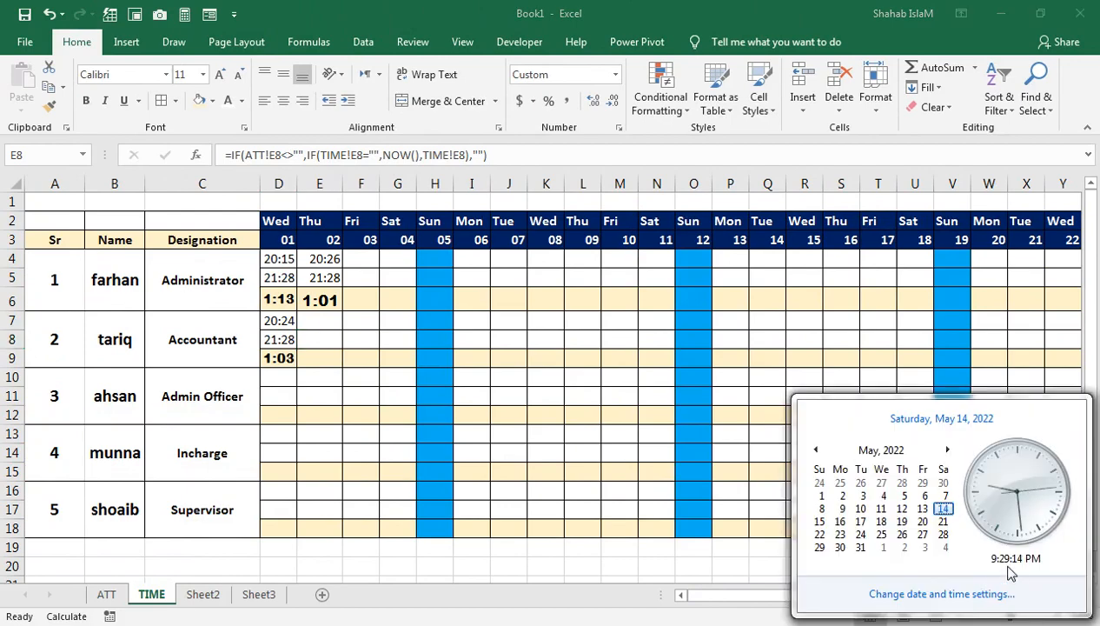
{"action": "left_click", "coordinate": [982, 593]}
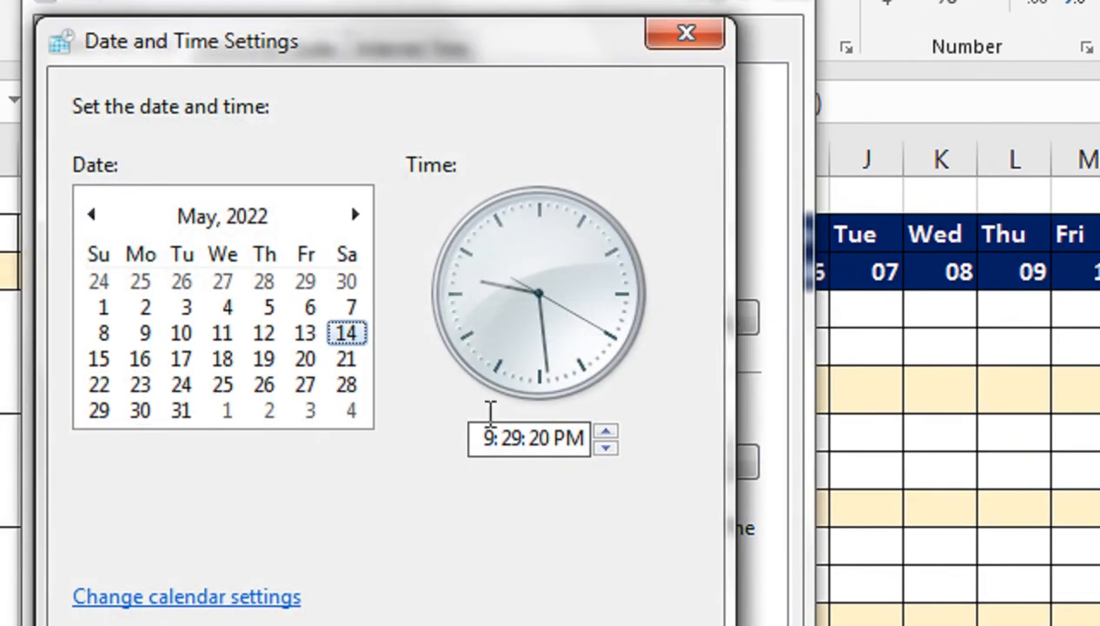
{"action": "left_click", "coordinate": [484, 426]}
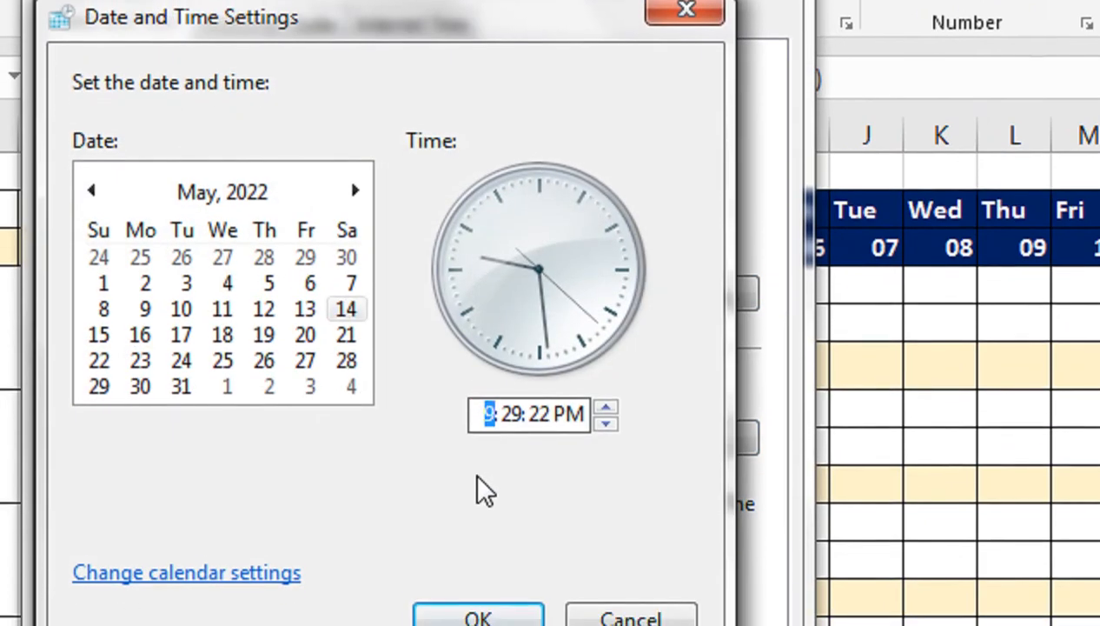
{"action": "type", "text": "8"}
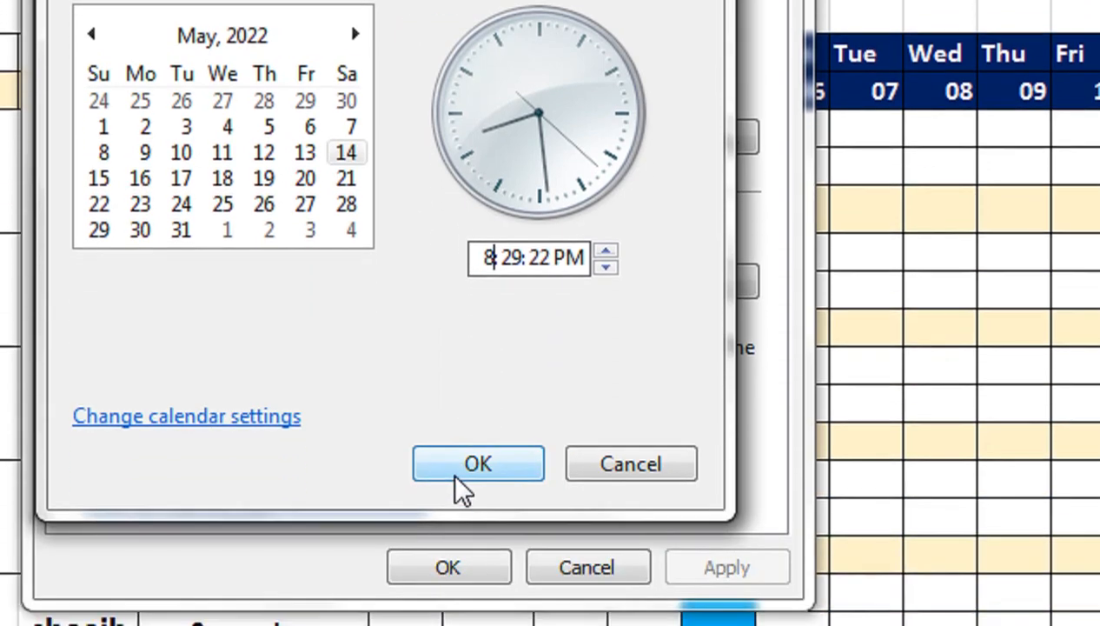
{"action": "left_click", "coordinate": [454, 470]}
{"action": "left_click", "coordinate": [491, 563]}
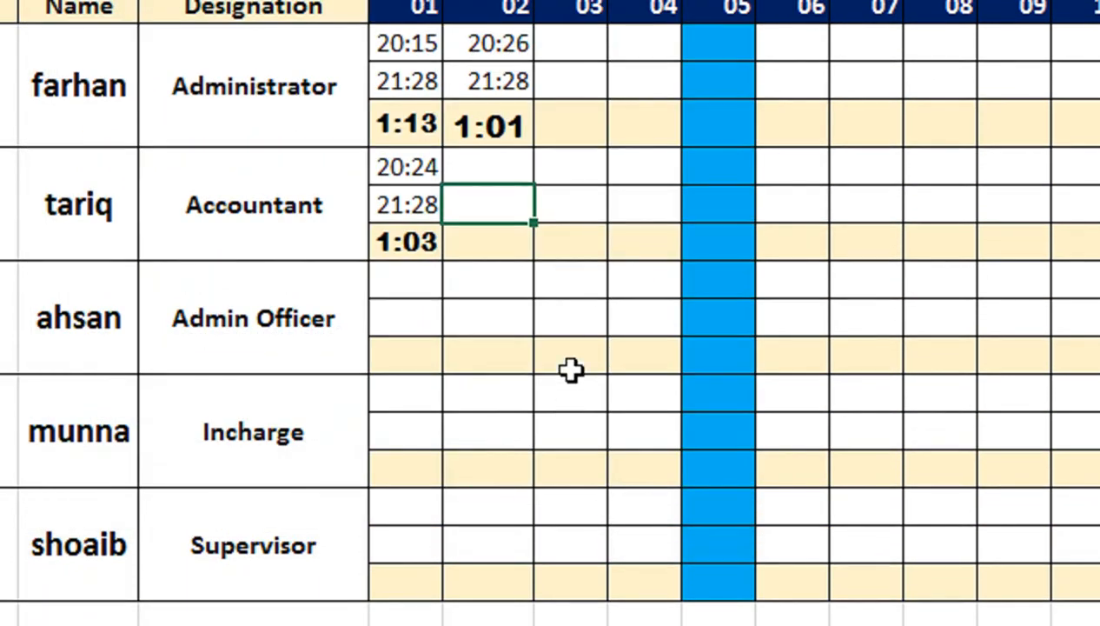
{"action": "left_click", "coordinate": [599, 322]}
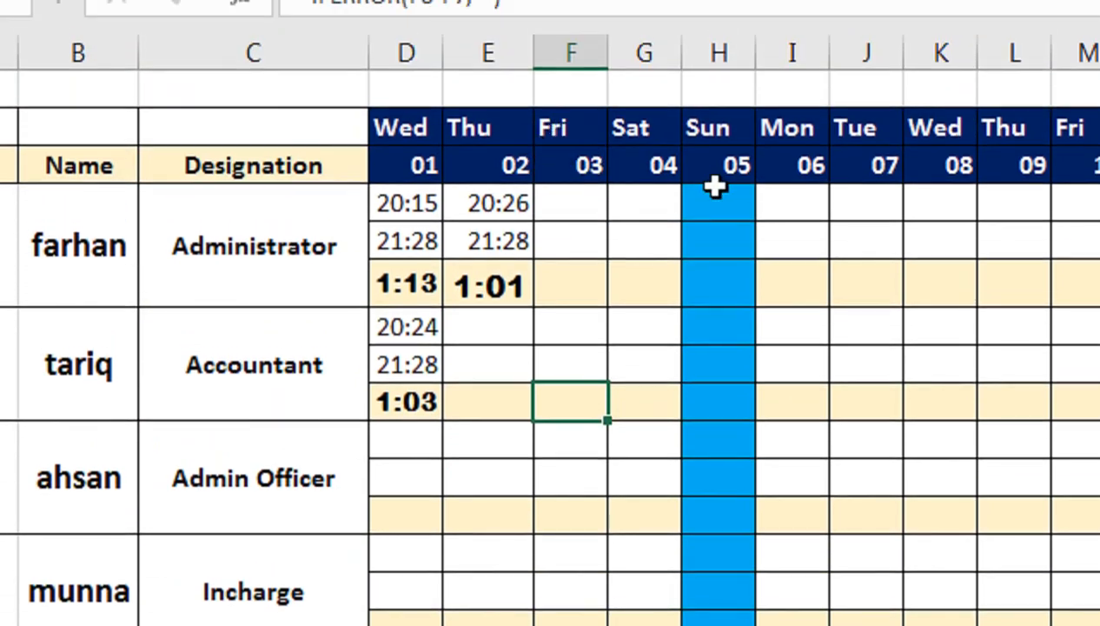